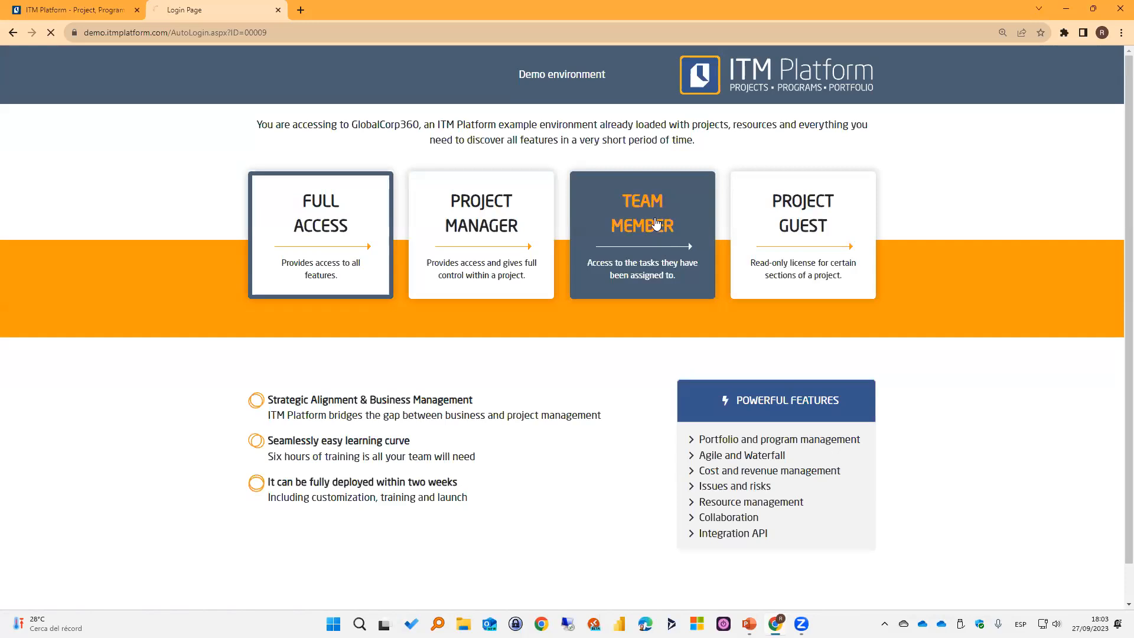
Enter the demo environment as Team Member and open the "Determine the scope of the project" task from the Personal Board.
click(656, 222)
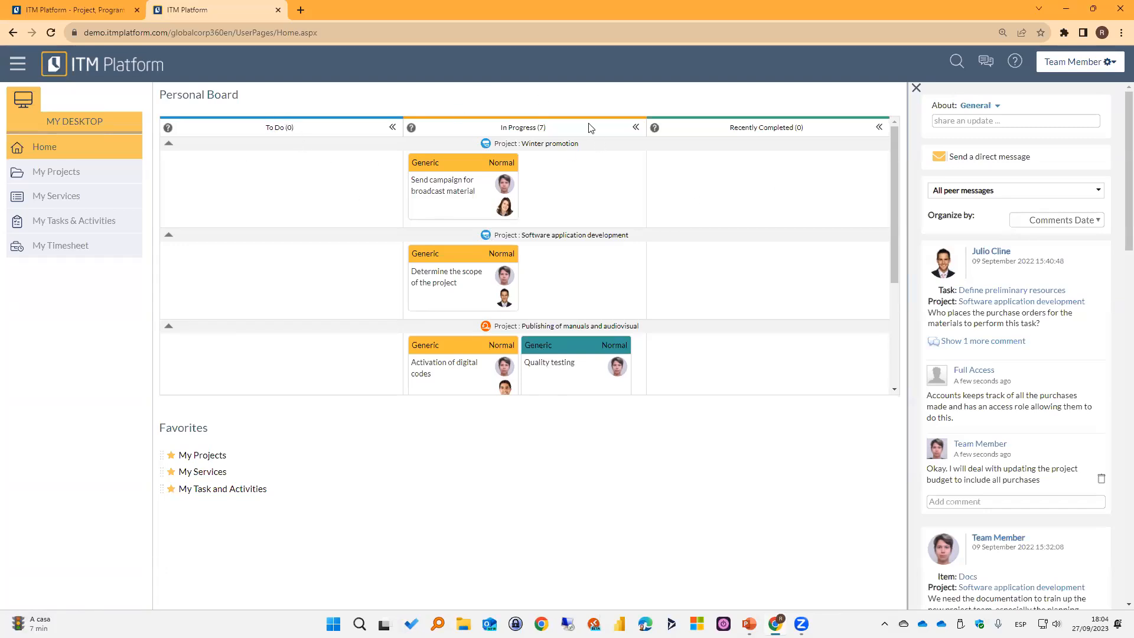
drag(893, 153, 866, 152)
click(452, 275)
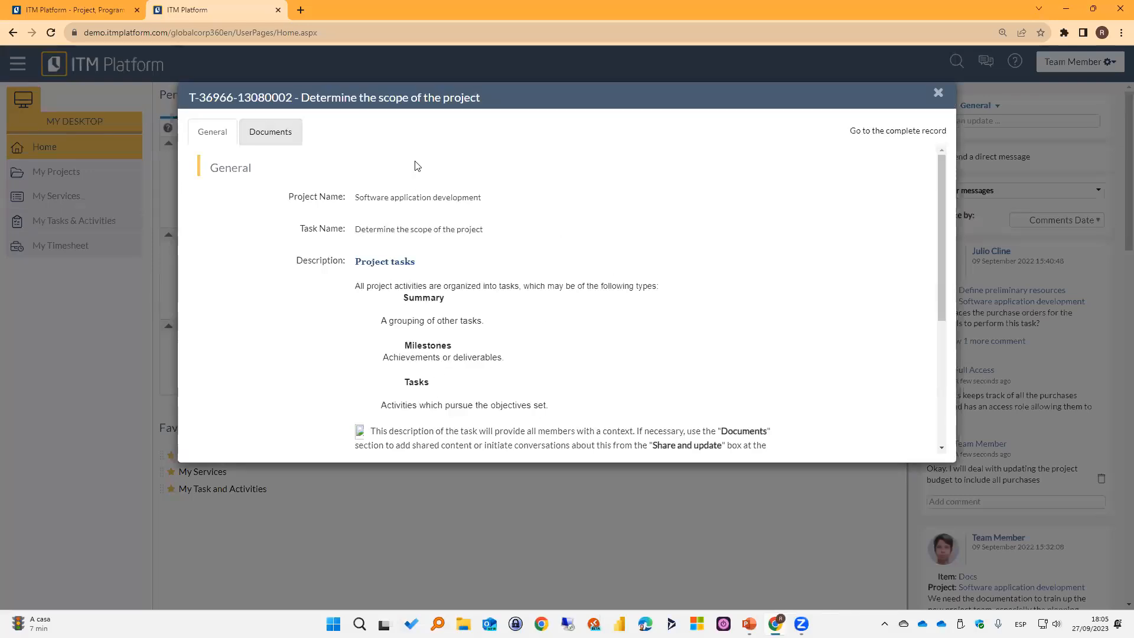
Review the task's general details, timeline and attached documents, and close its record.
drag(943, 204, 939, 227)
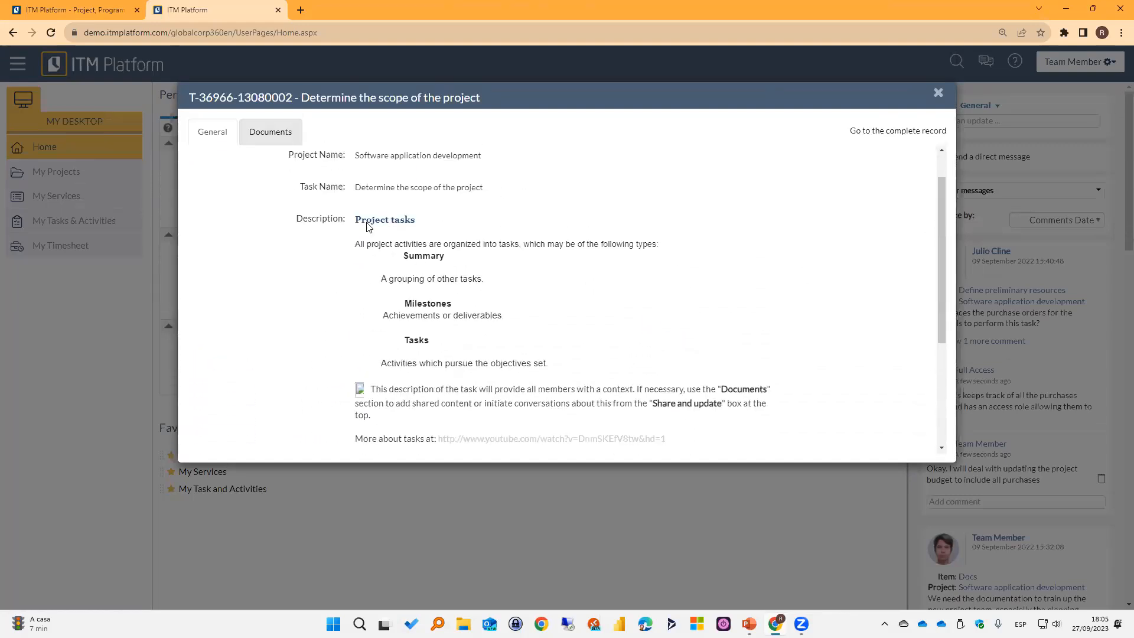
scroll(423, 320, down, 3)
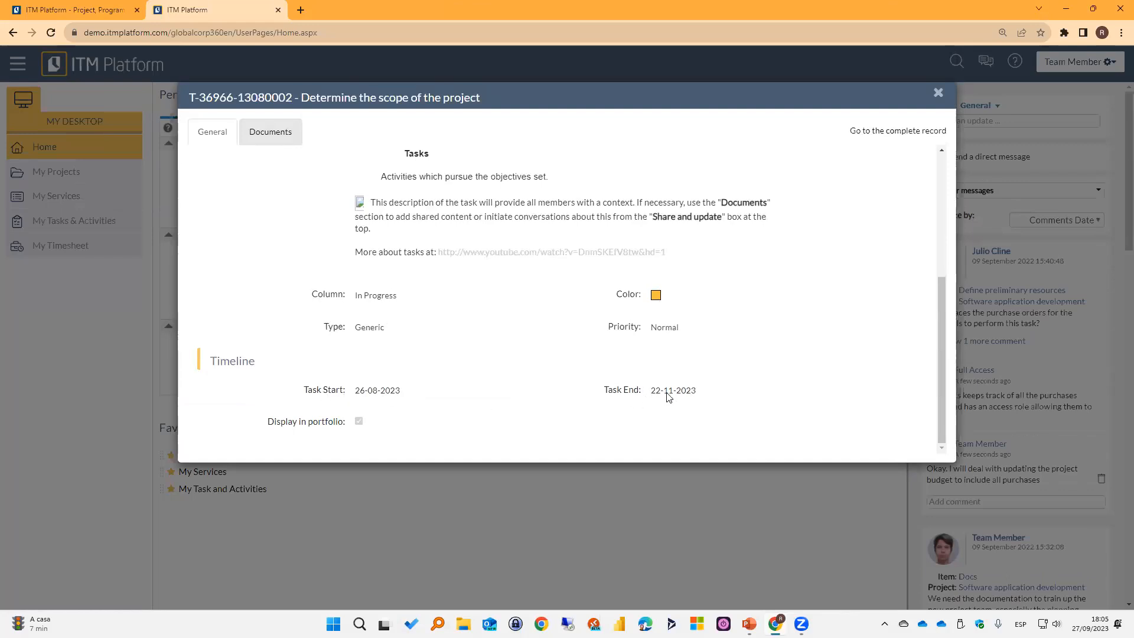
scroll(668, 362, up, 5)
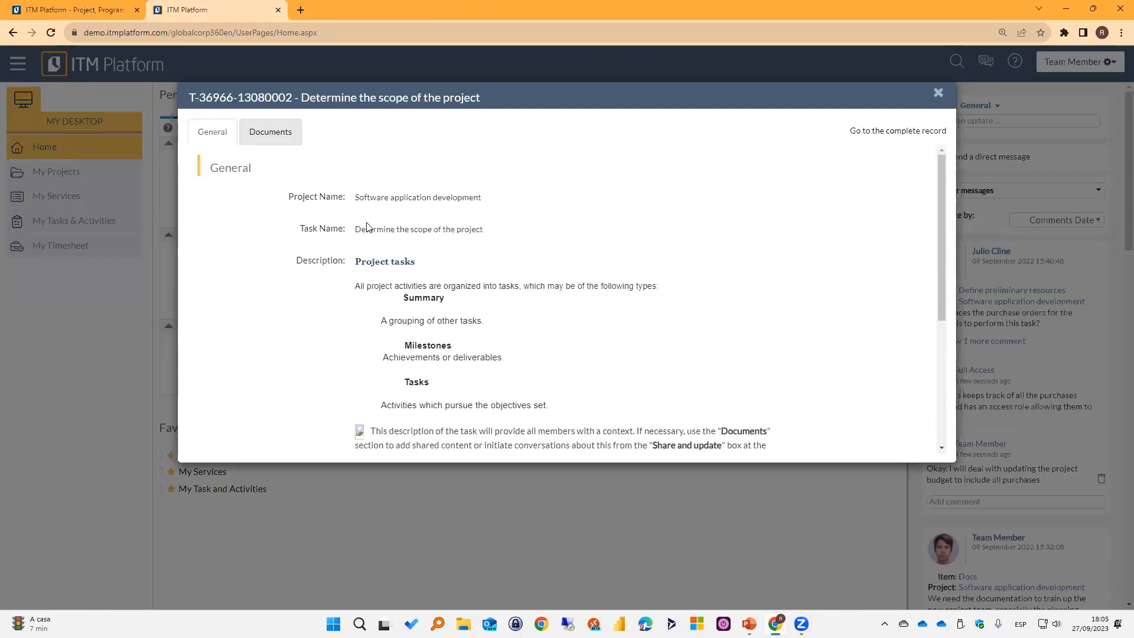
click(280, 142)
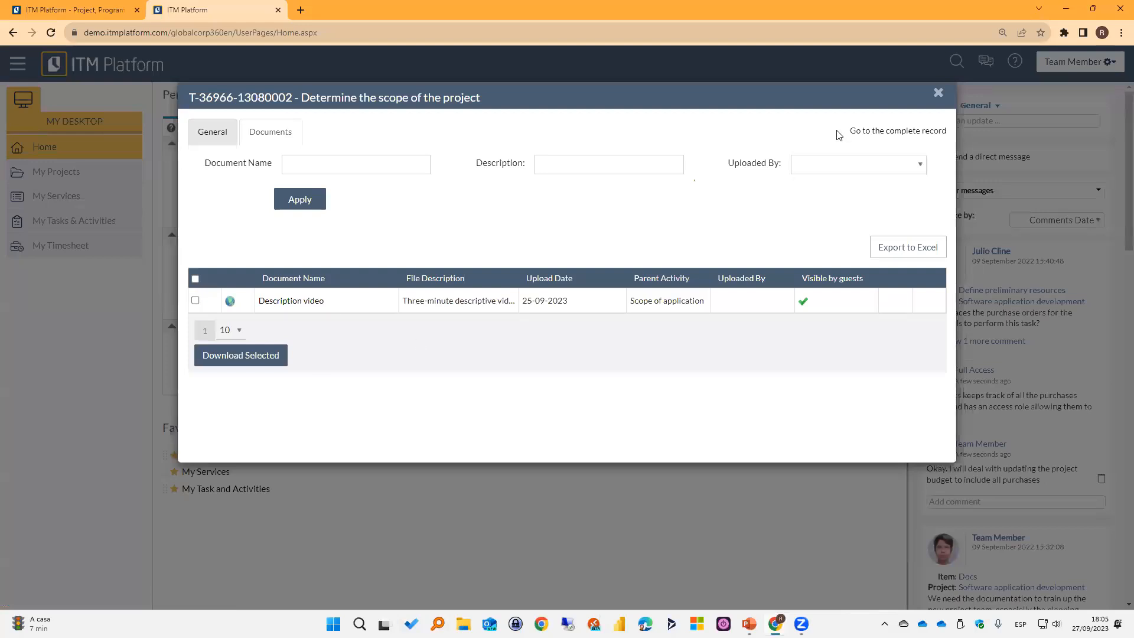
click(938, 92)
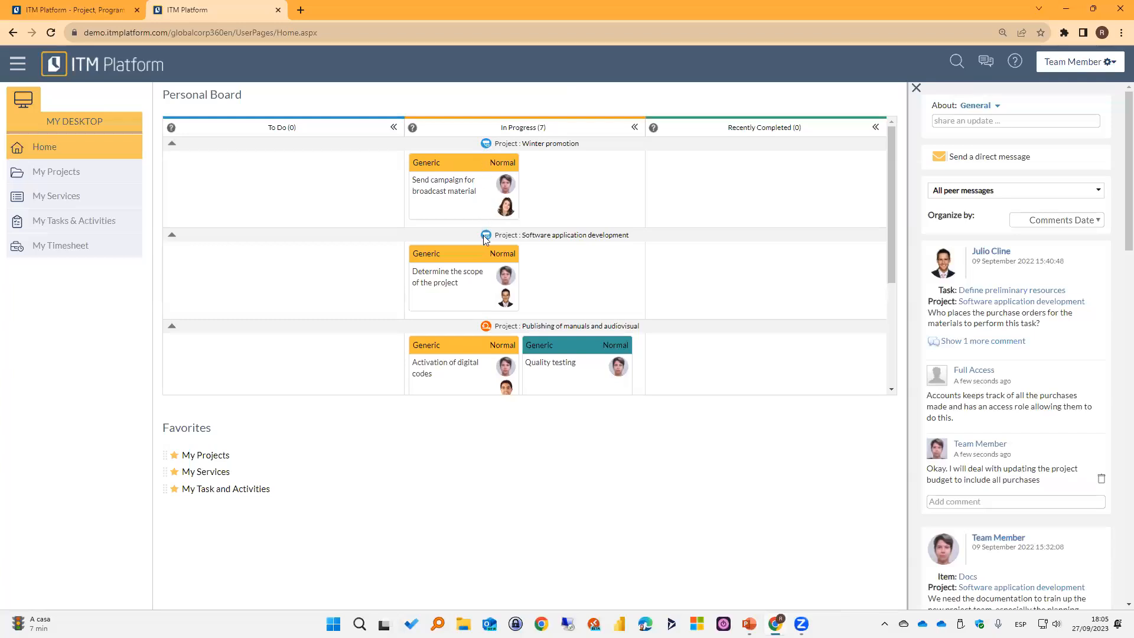
Examine the in-progress task cards on the Personal Board and the projects they are grouped under.
mouse_move(484, 237)
mouse_move(486, 329)
scroll(542, 242, down, 3)
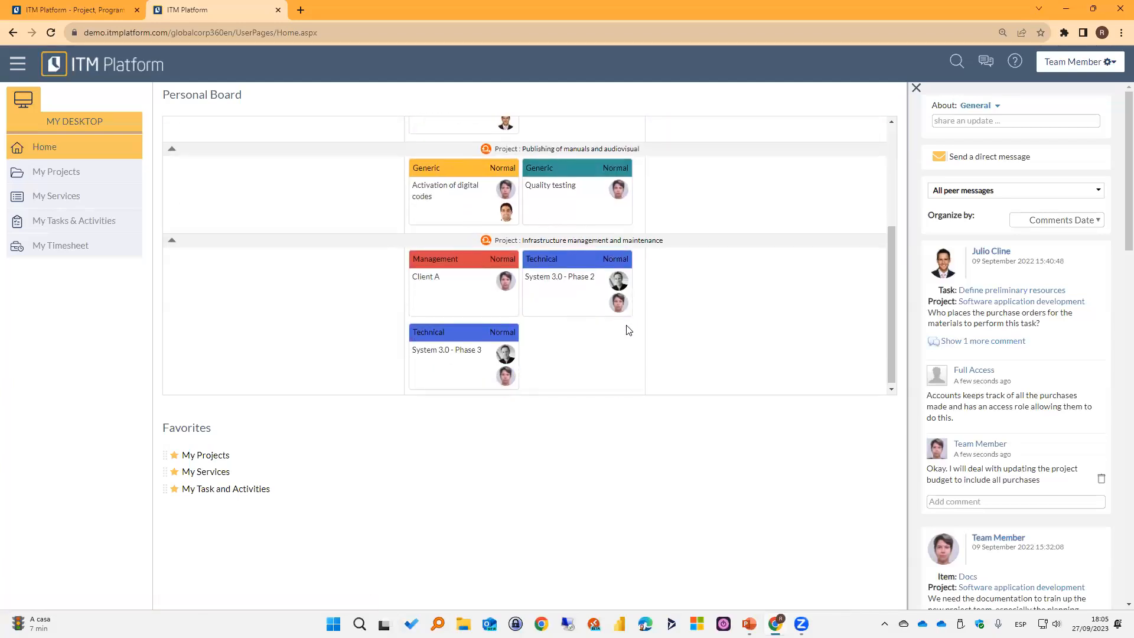
scroll(547, 309, up, 3)
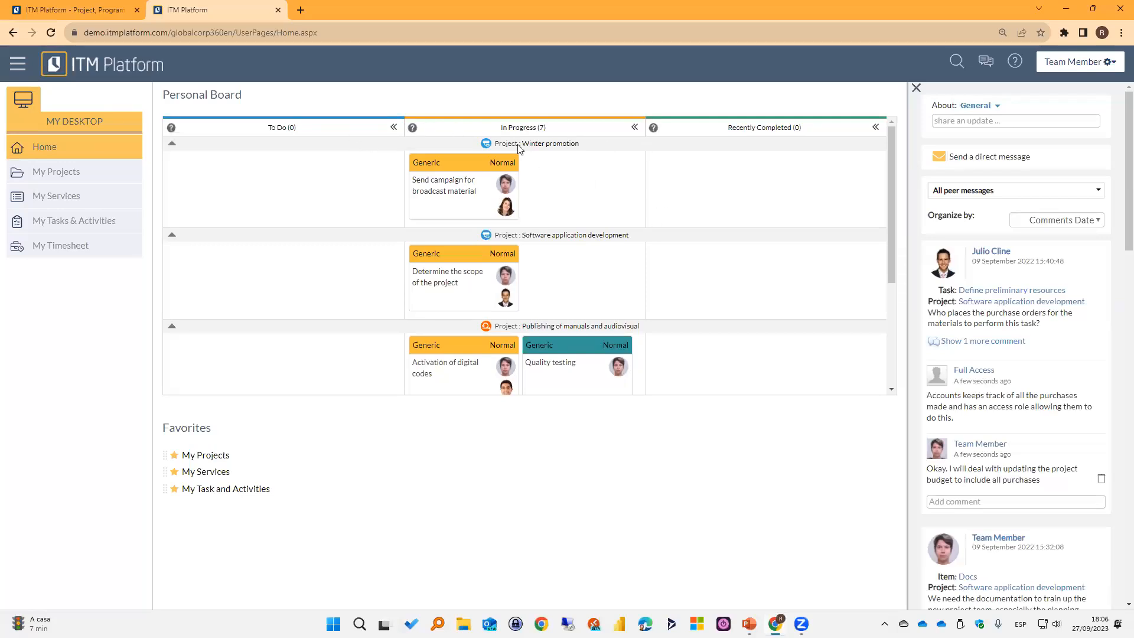
scroll(679, 257, down, 2)
mouse_move(473, 231)
mouse_down()
mouse_move(525, 232)
mouse_move(493, 227)
mouse_up()
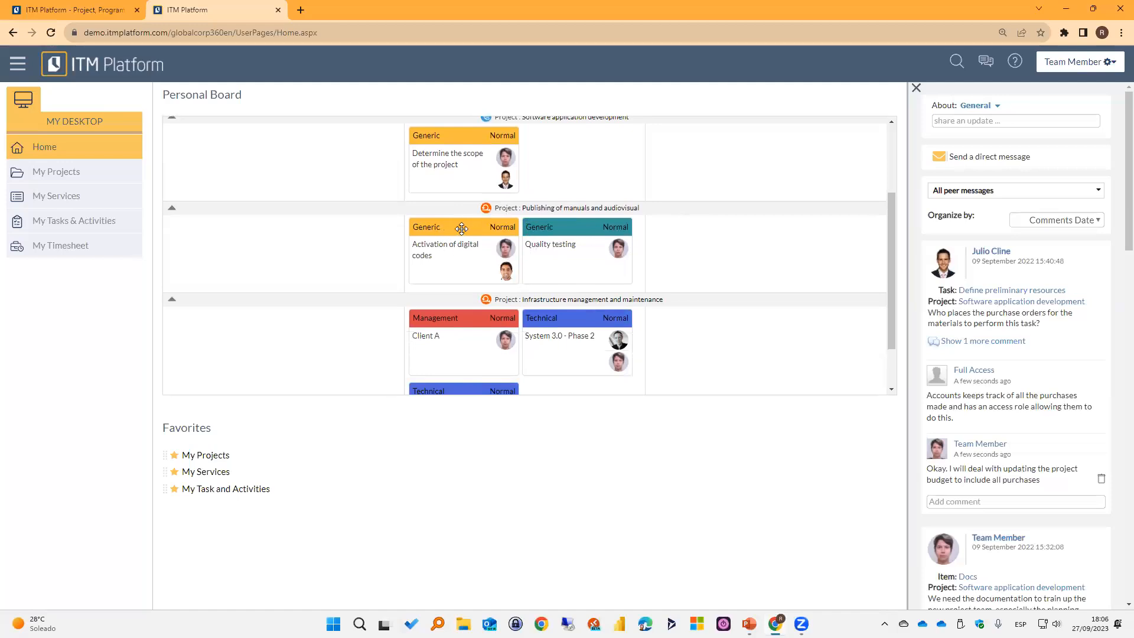
drag(460, 228, 502, 230)
scroll(476, 253, up, 1)
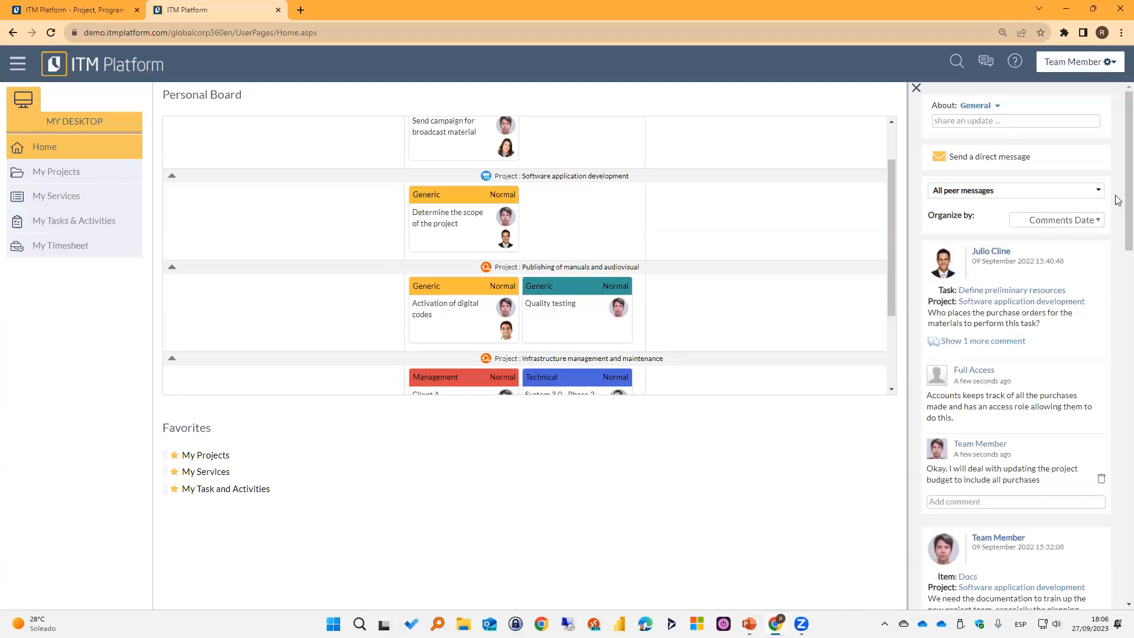
Look through the peer message feed, hiding and showing it again.
scroll(1118, 199, down, 5)
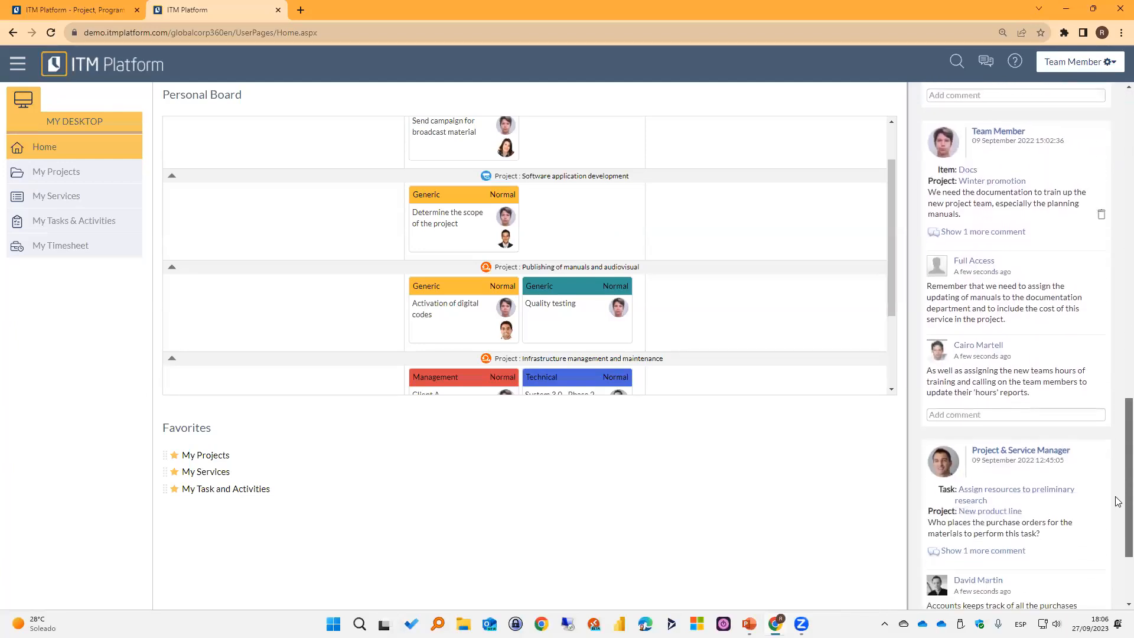
scroll(1118, 289, up, 5)
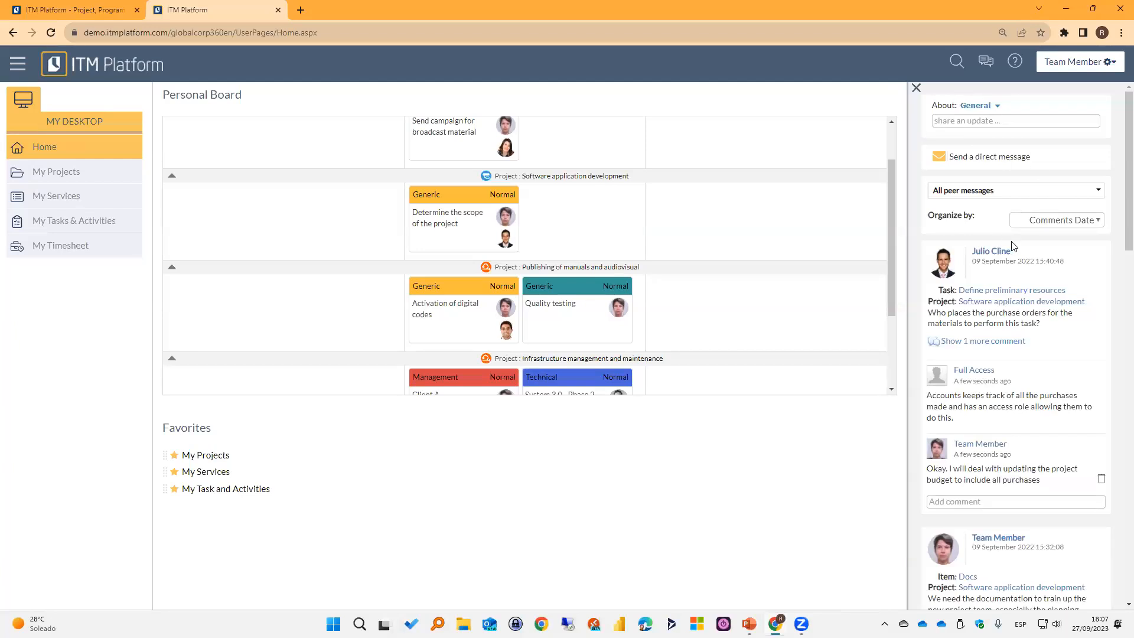
click(916, 87)
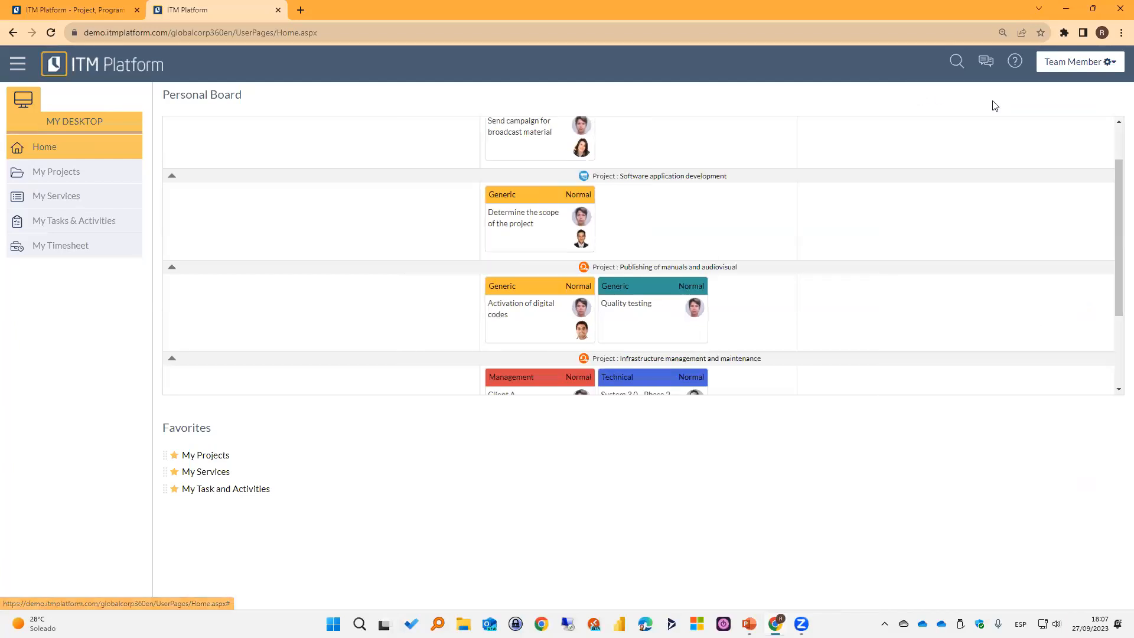
click(984, 71)
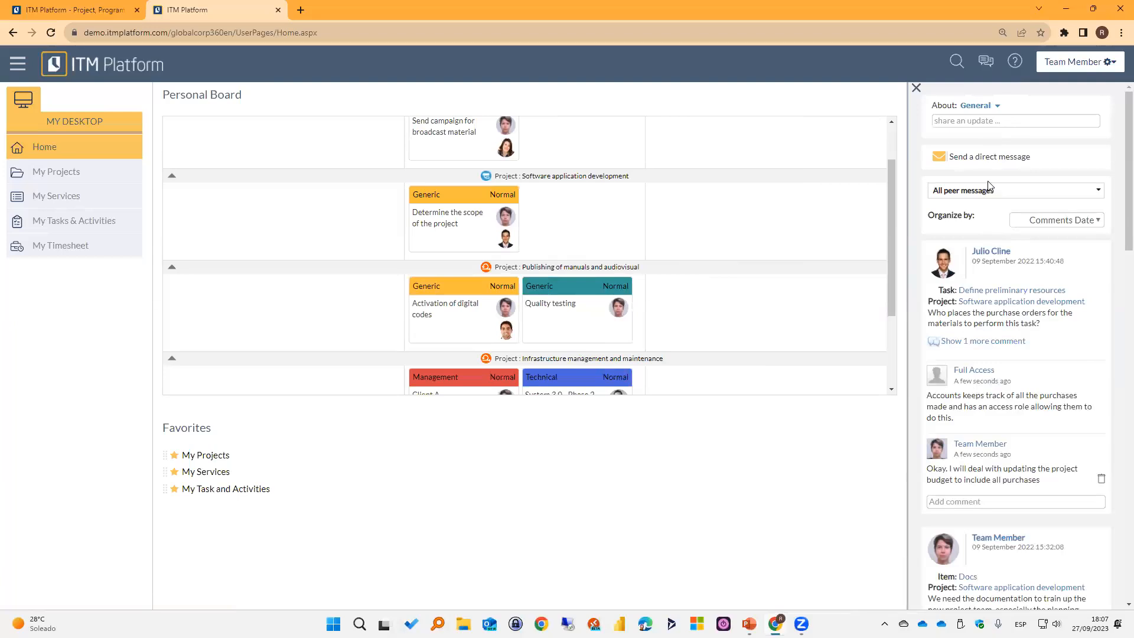
scroll(1004, 491, down, 4)
scroll(1004, 490, up, 4)
Deselect Contextual in the message feed's filter and open the My Projects list.
click(1096, 192)
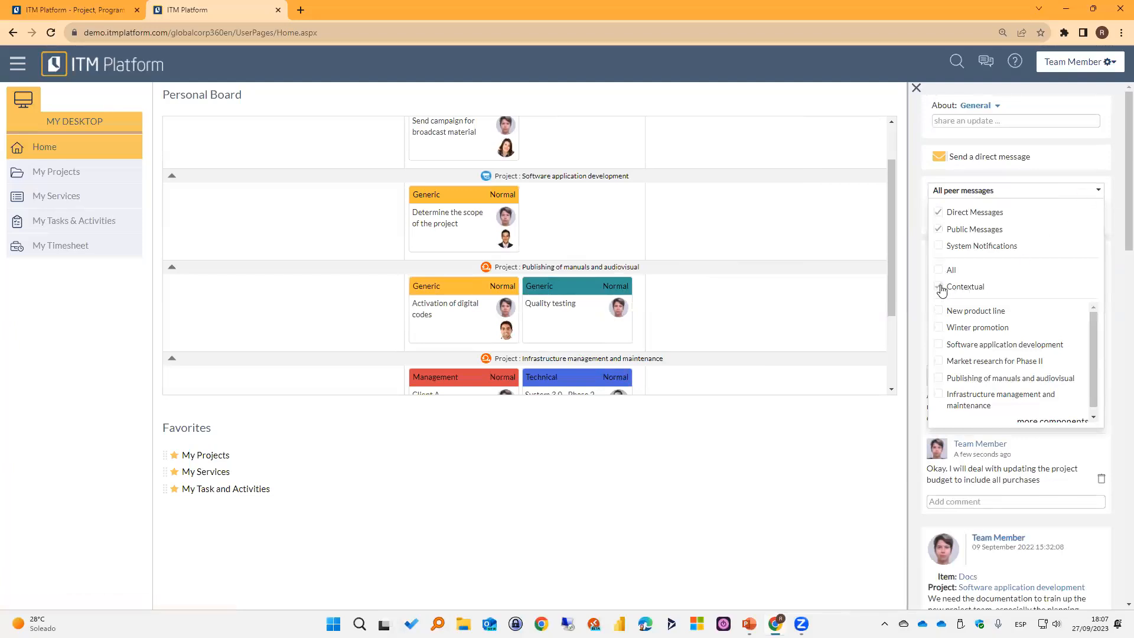
click(940, 287)
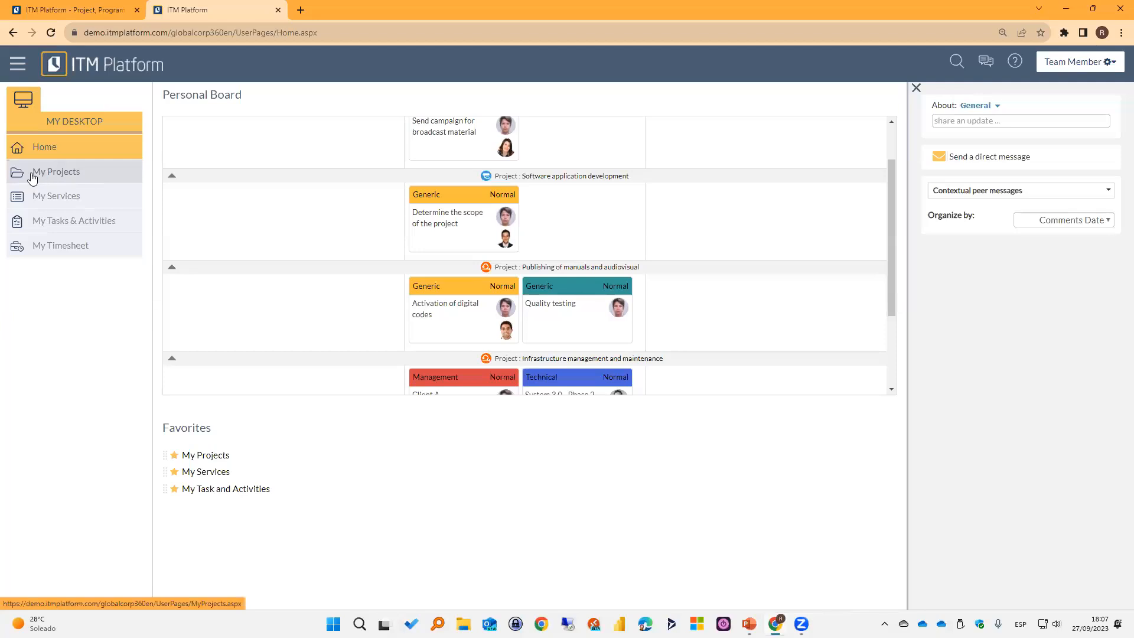
click(53, 173)
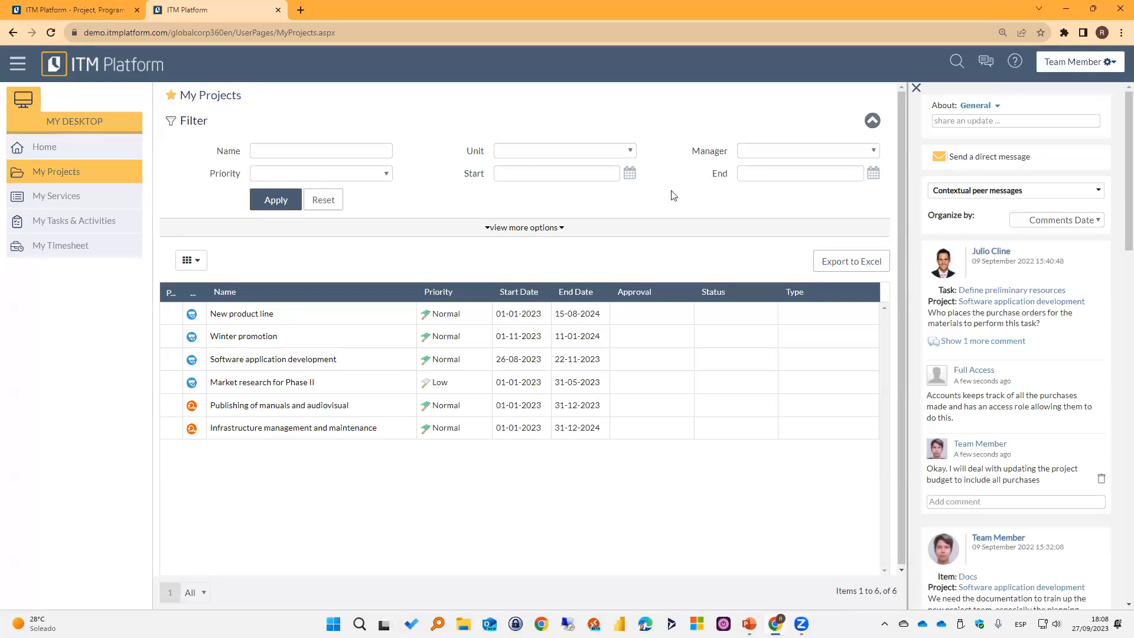
Filter the project list by a single manager and highlight the applied-filter notice.
click(872, 153)
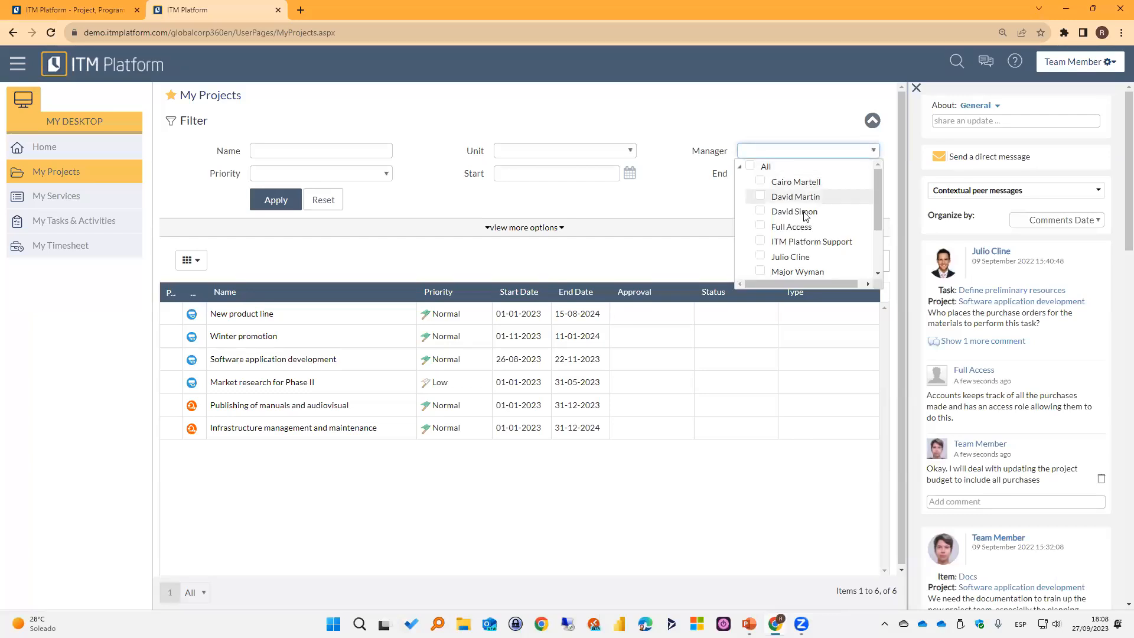
click(761, 213)
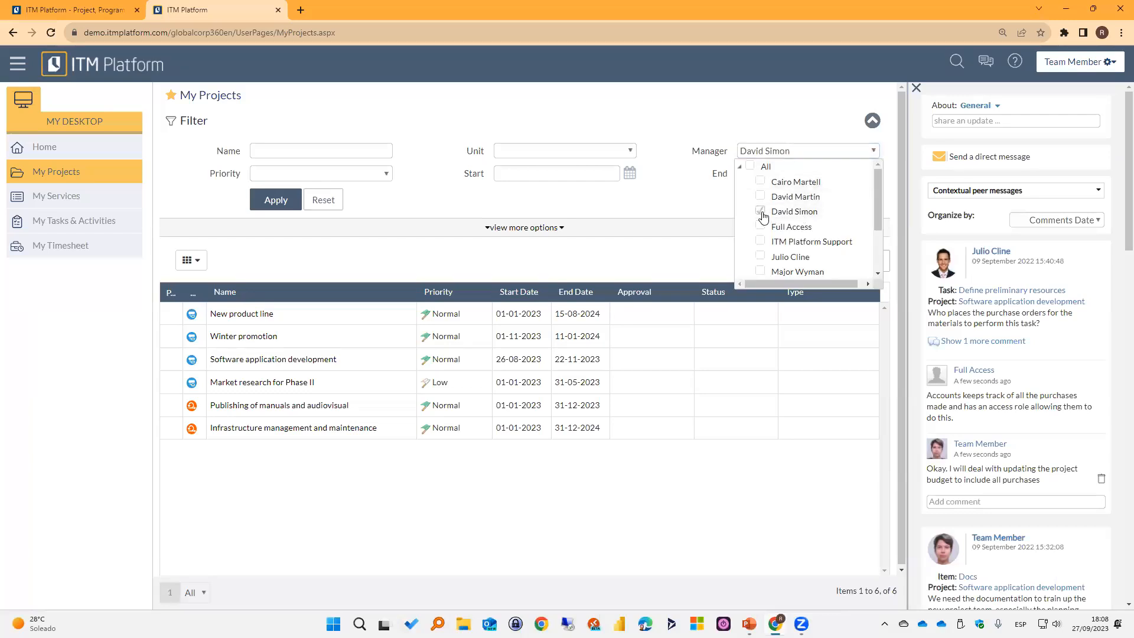
click(675, 200)
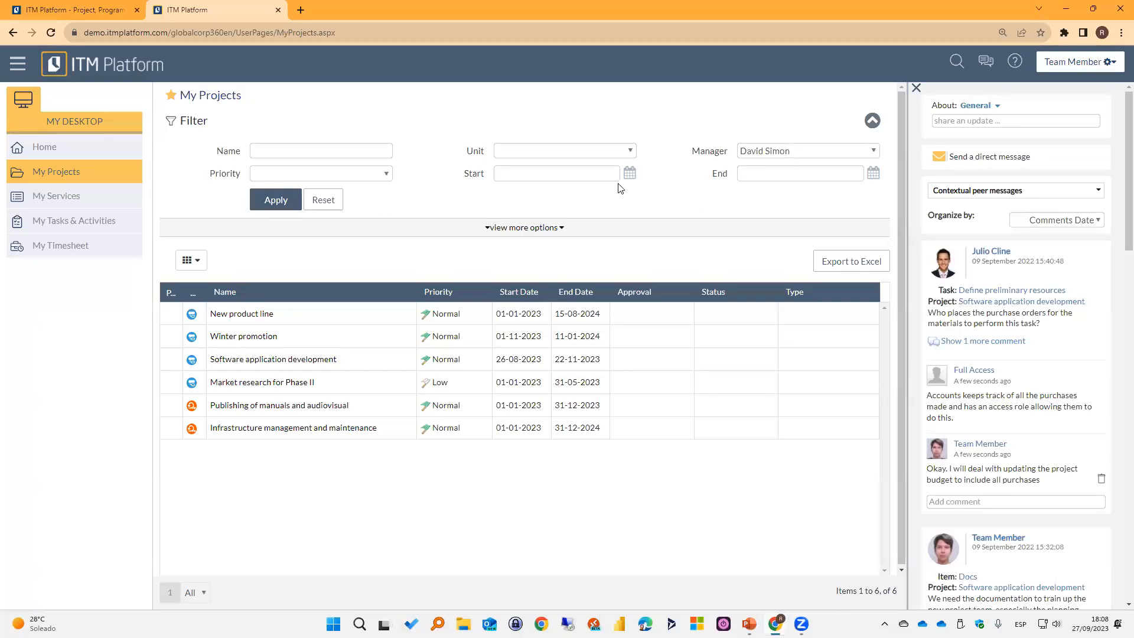
click(272, 201)
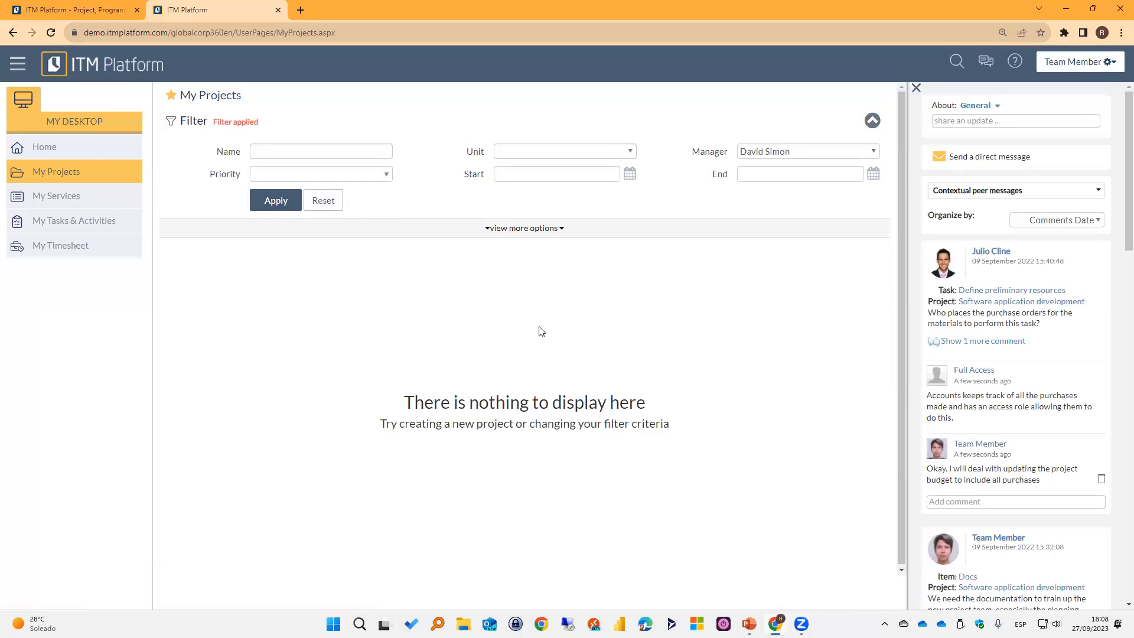
drag(263, 125, 214, 125)
click(300, 124)
Change the project list's manager filter to All and apply it.
click(874, 151)
click(760, 211)
click(750, 167)
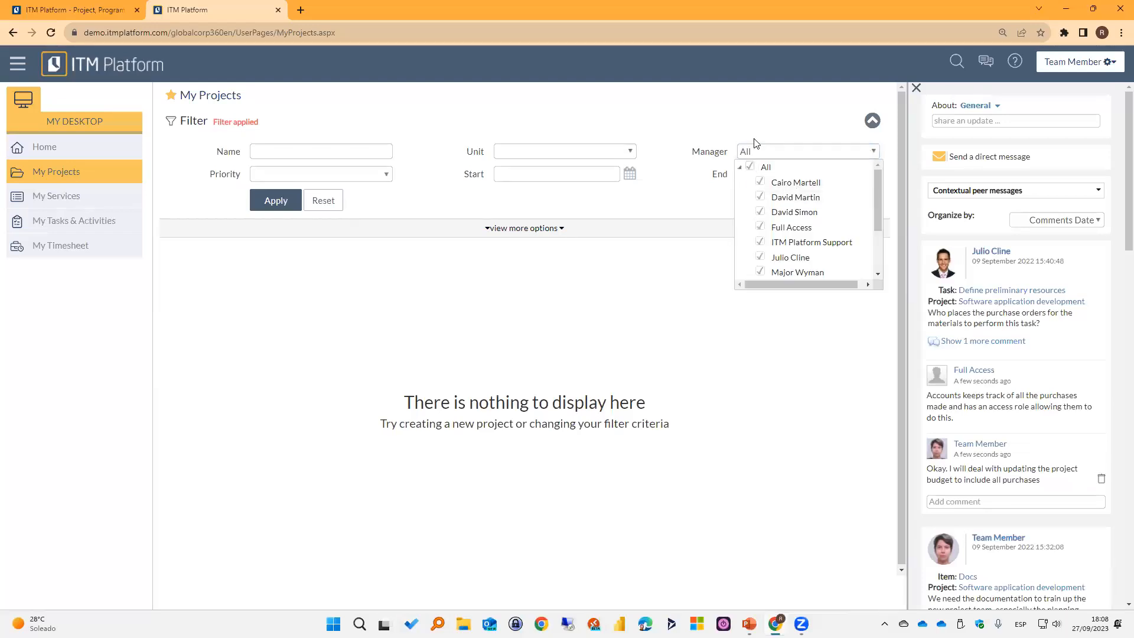
click(286, 200)
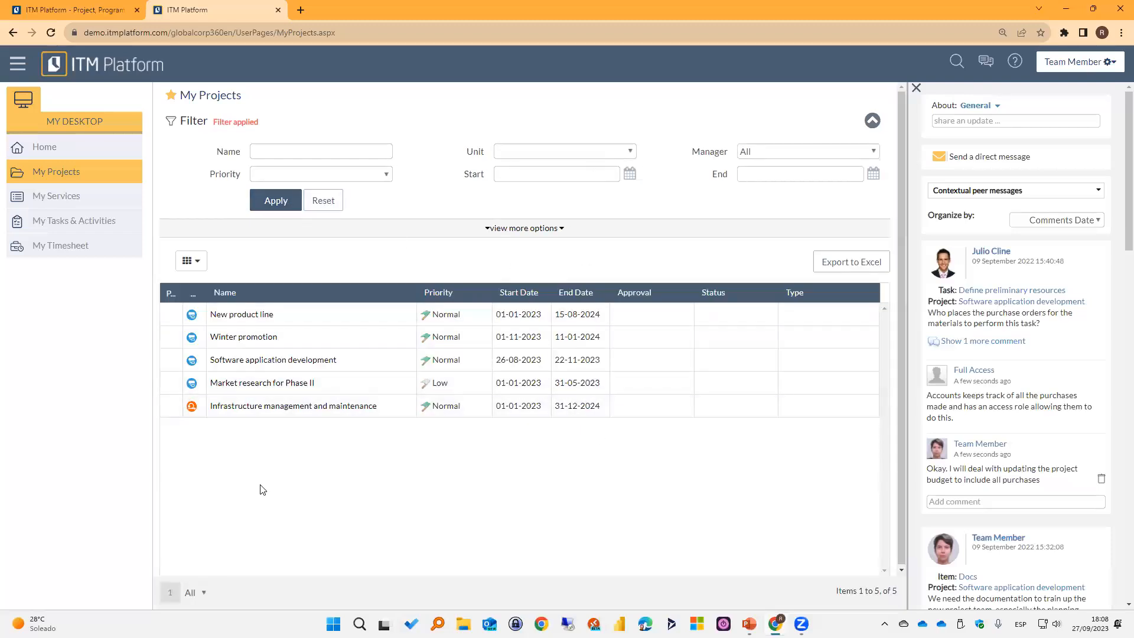
Clear the manager selection and reset the project list's filter.
click(803, 152)
click(750, 167)
click(278, 201)
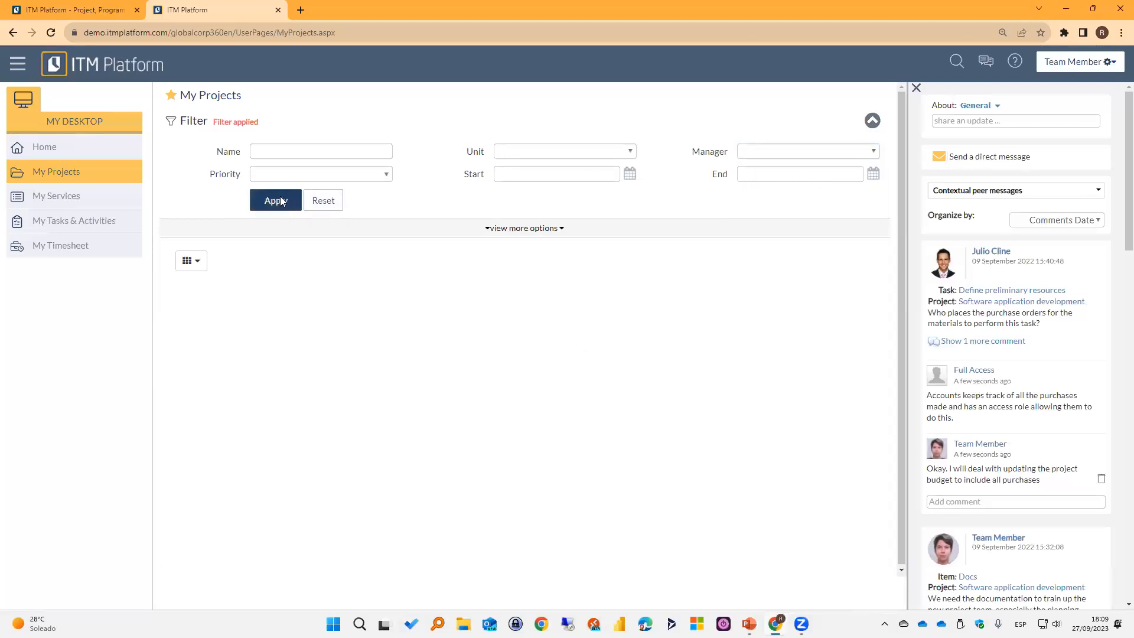
click(337, 202)
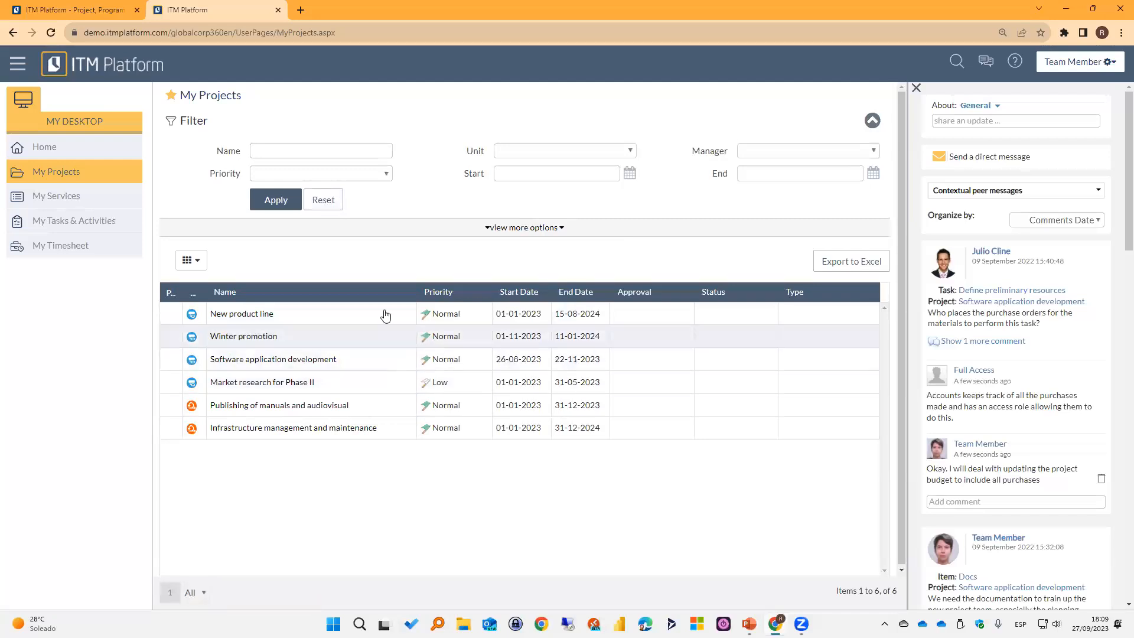
Show the Unit, Manager, estimated time, Actual Time, Utilization and Completed columns in the project table and look across them.
click(191, 257)
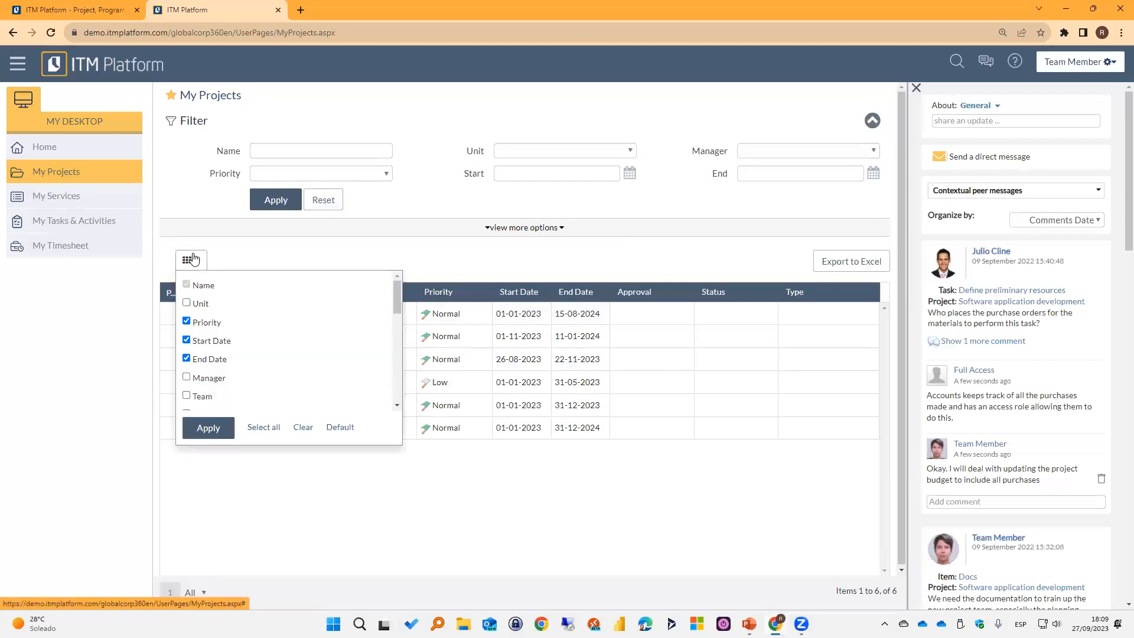
mouse_move(399, 305)
mouse_down()
mouse_move(397, 349)
mouse_move(397, 318)
mouse_up()
click(207, 326)
click(220, 429)
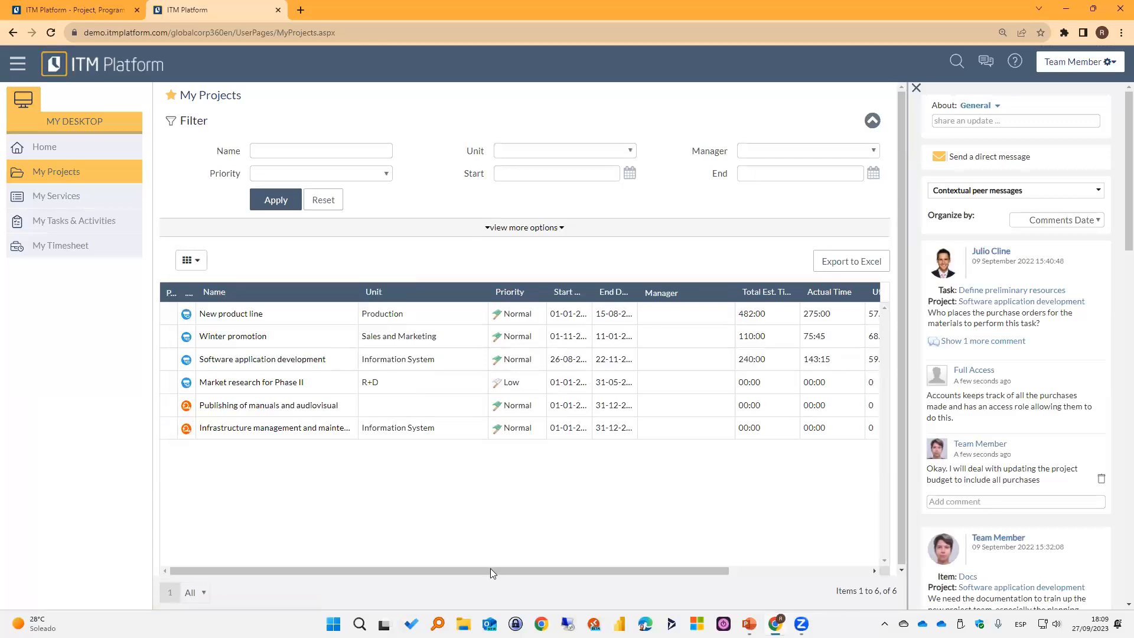
drag(490, 570, 656, 573)
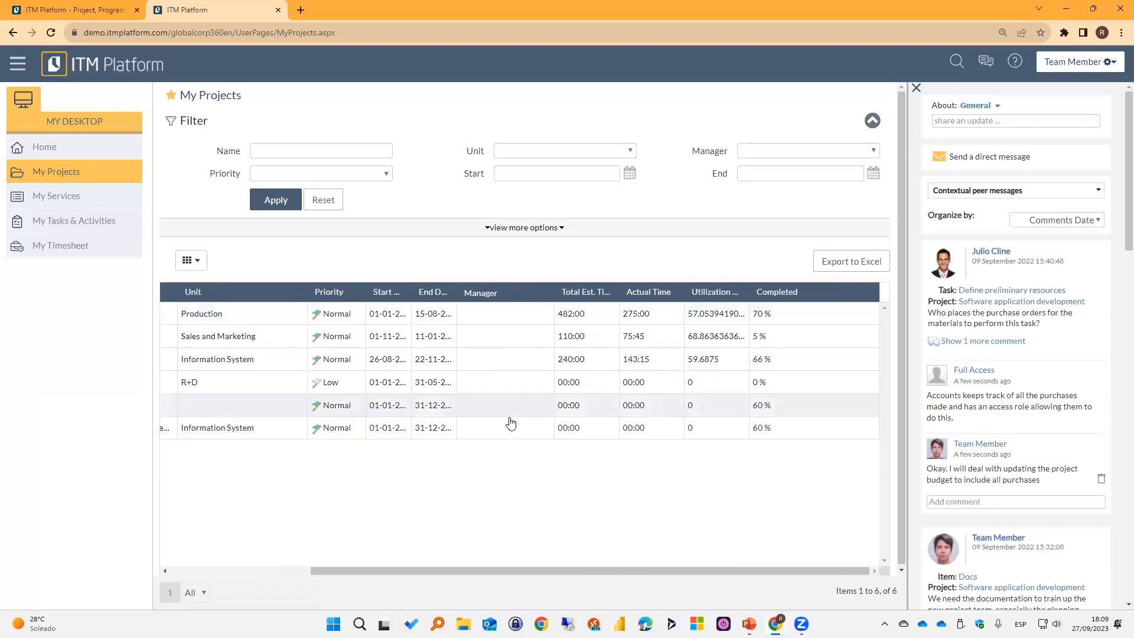
drag(504, 571, 261, 567)
click(262, 568)
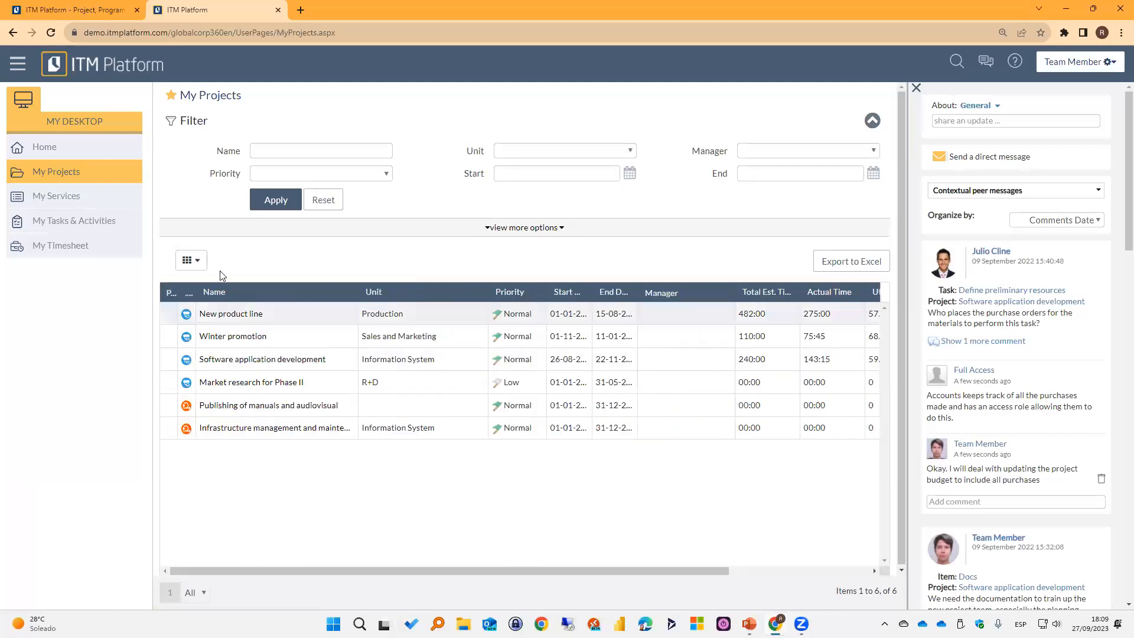
Hide the Manager column in the project table.
click(197, 264)
click(187, 320)
click(207, 428)
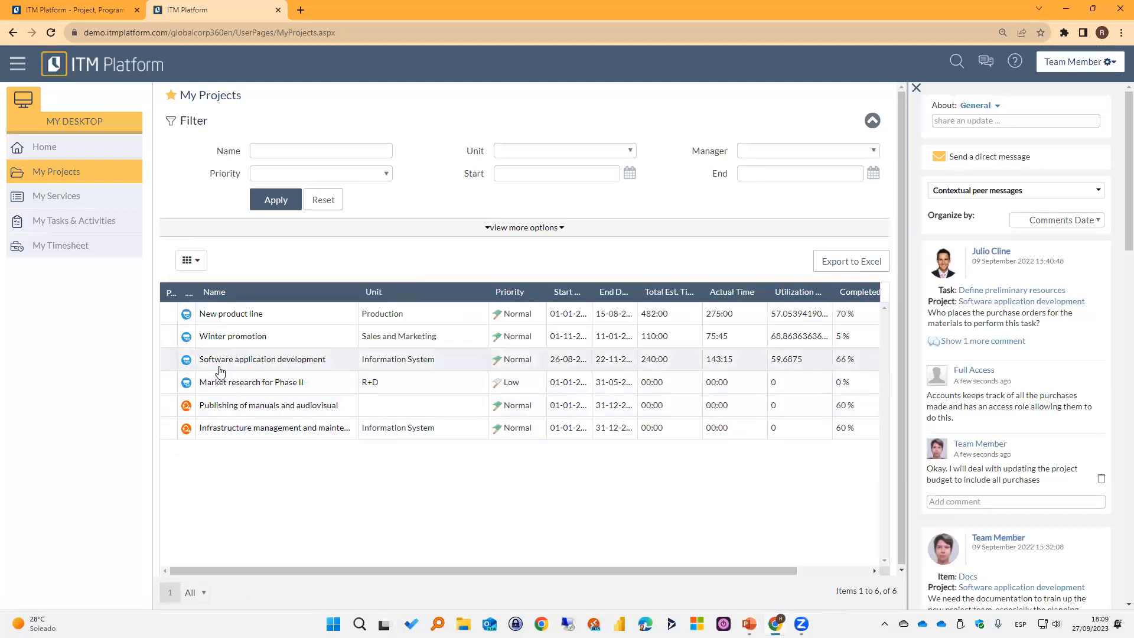
Open the New product line project and review its assigned tasks and general information.
click(220, 317)
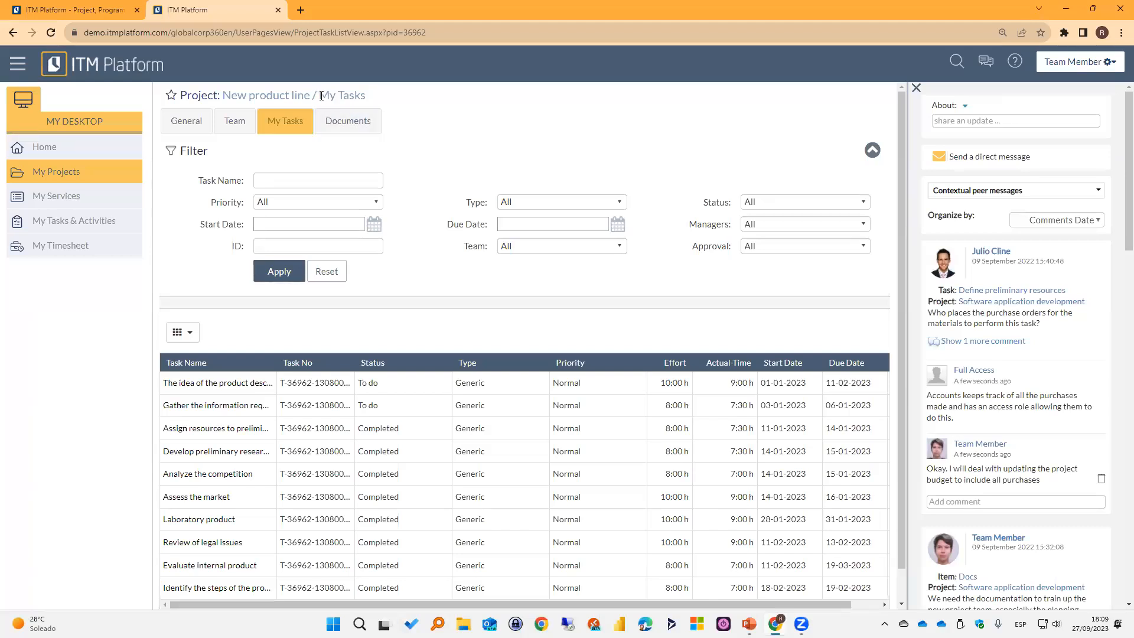
scroll(671, 406, down, 1)
scroll(641, 309, up, 1)
click(186, 122)
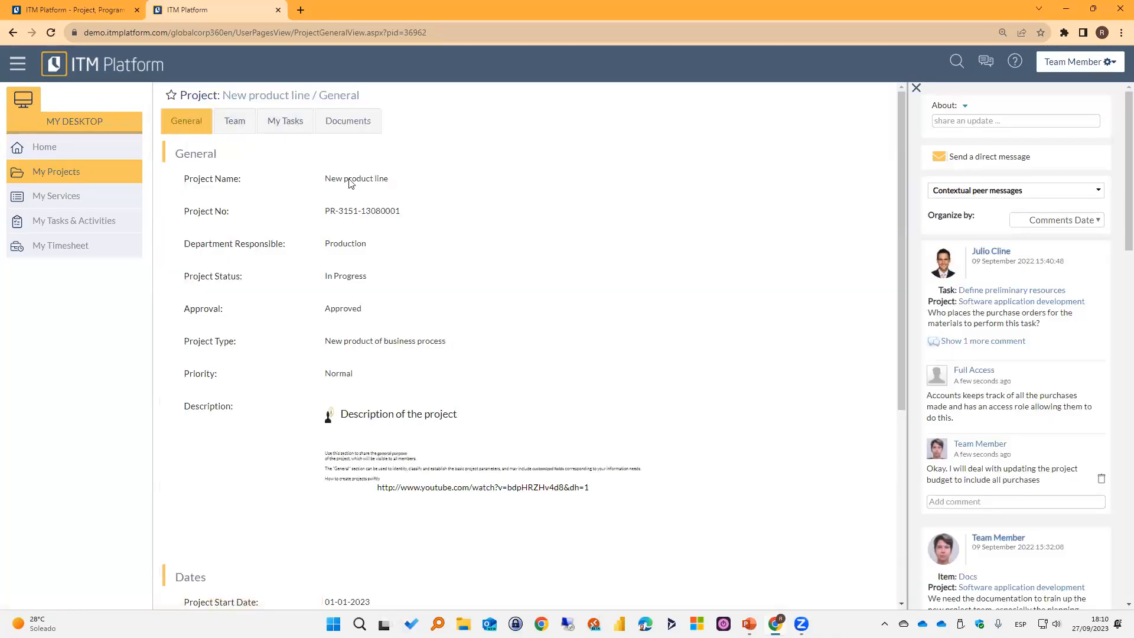
scroll(494, 441, down, 5)
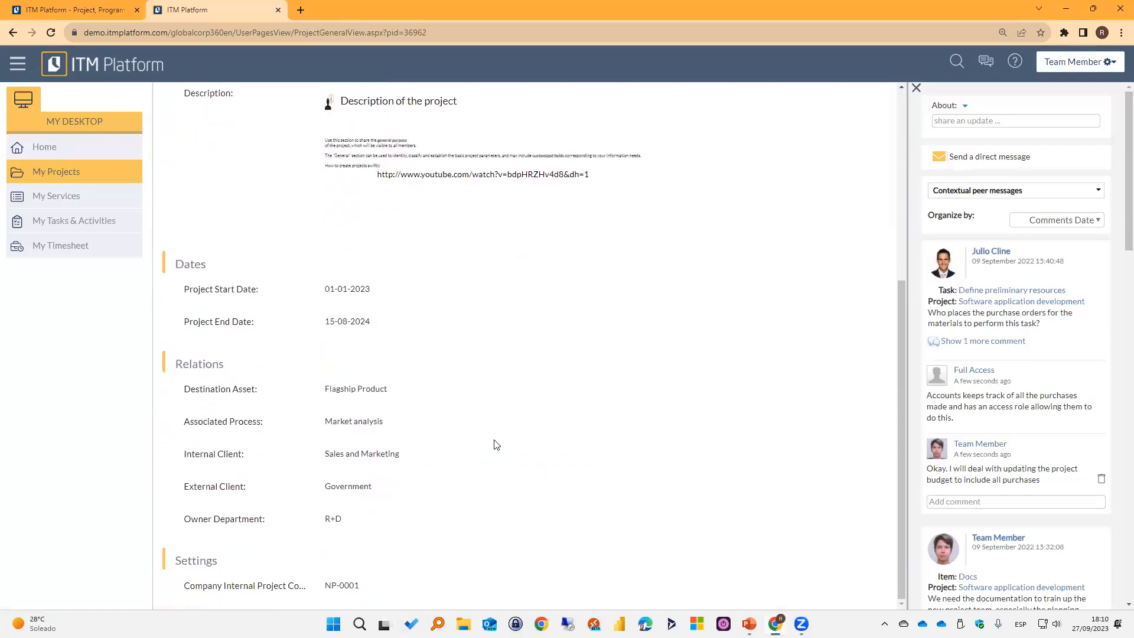
scroll(499, 254, up, 5)
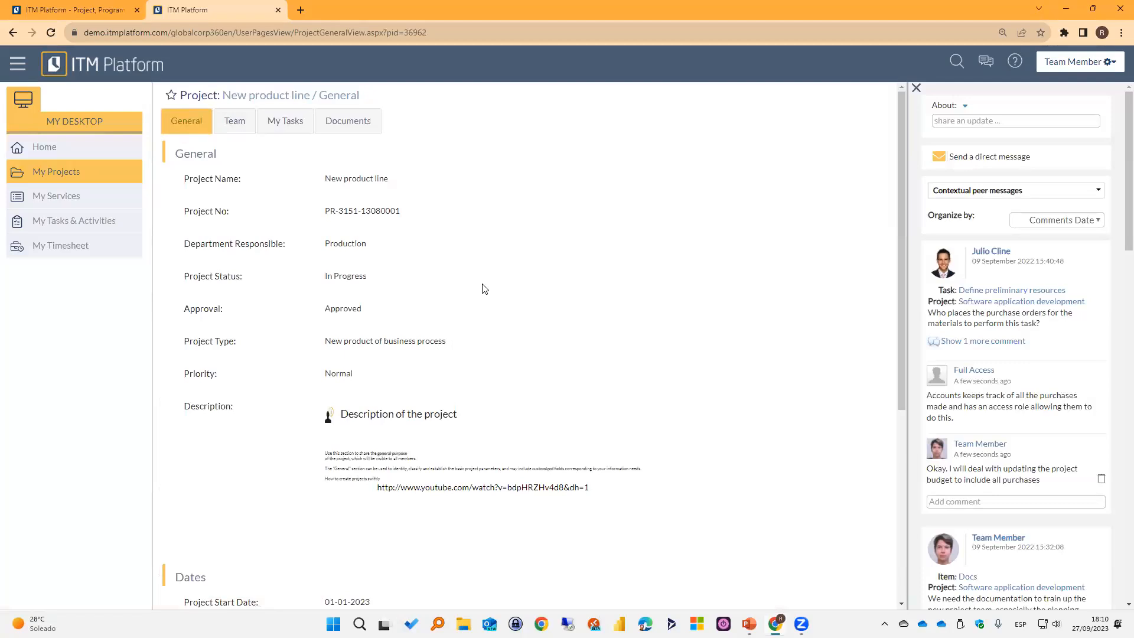
Review the New product line project's team, assigned tasks and documents.
click(234, 120)
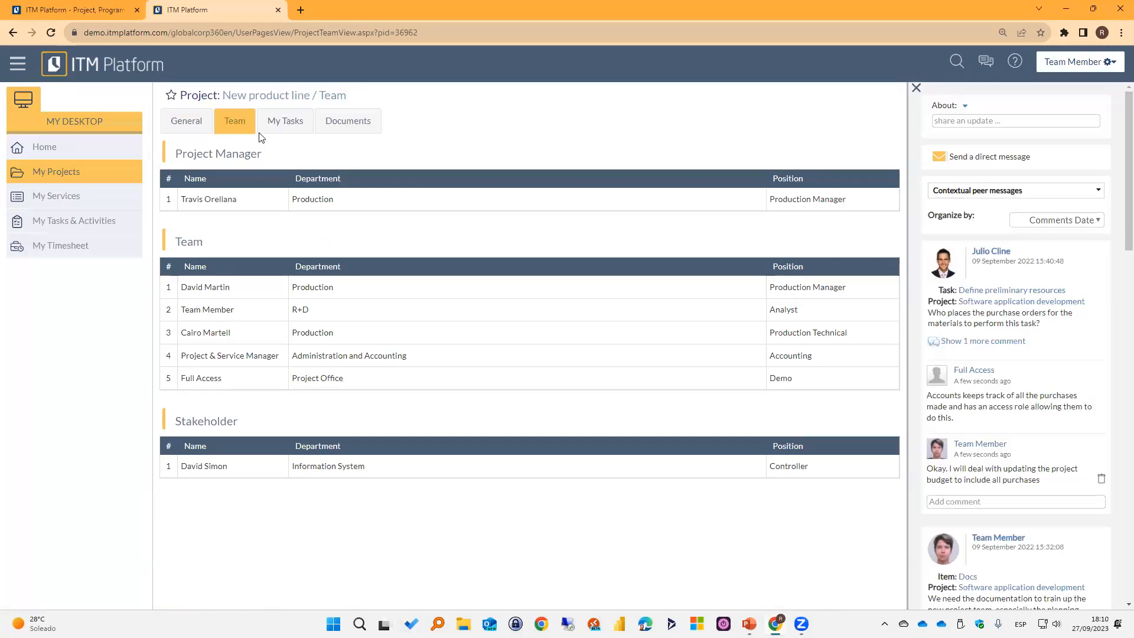
click(285, 121)
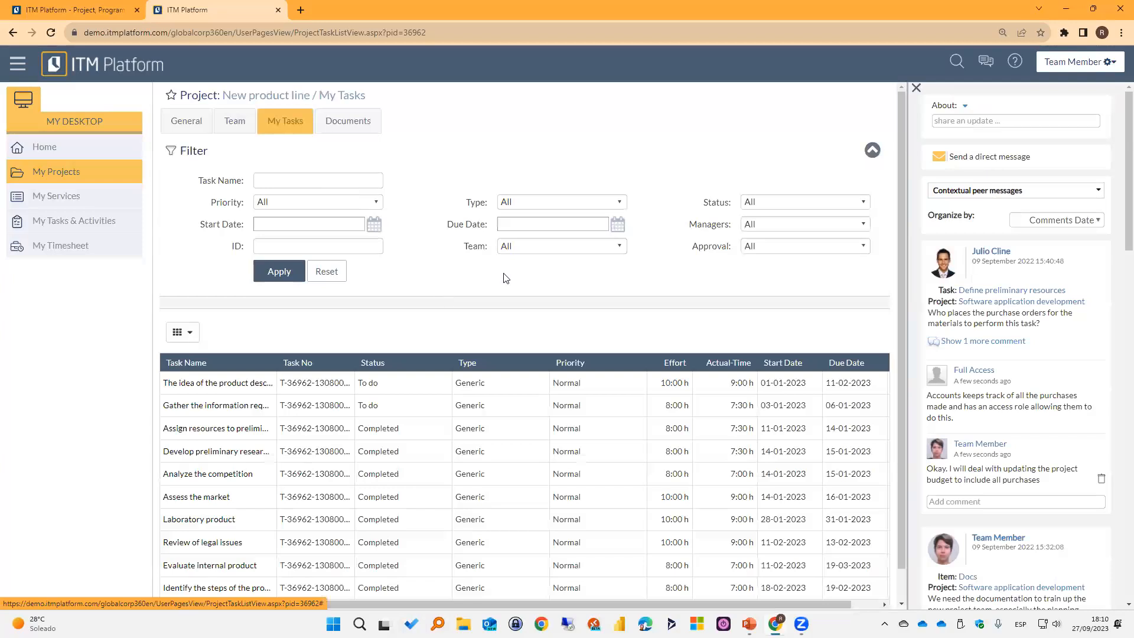
scroll(585, 455, down, 1)
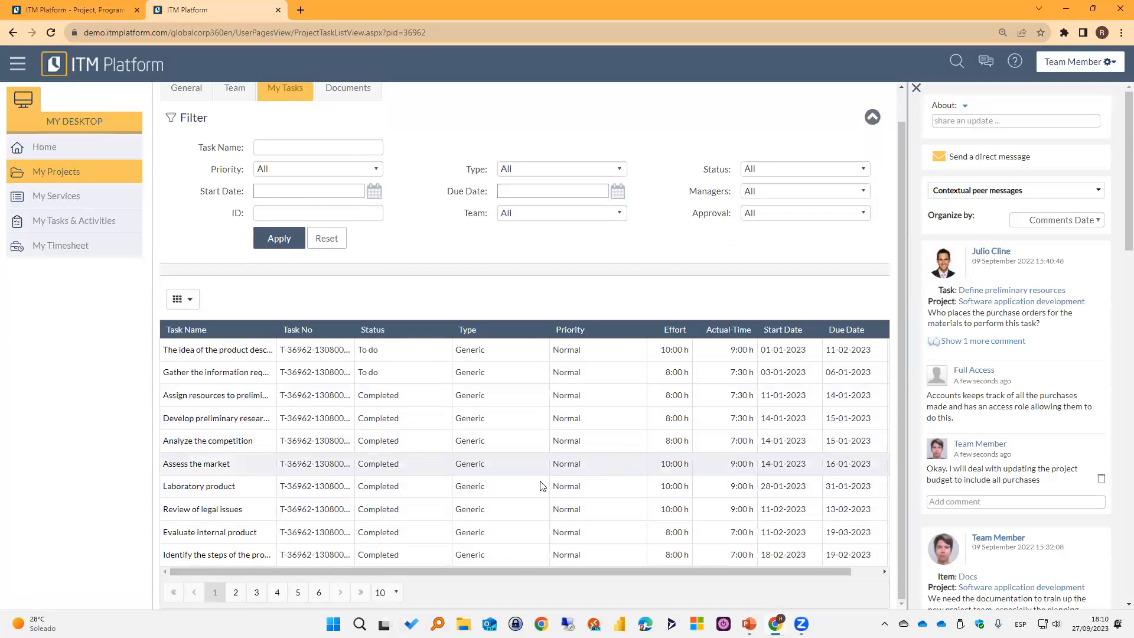
scroll(464, 473, up, 1)
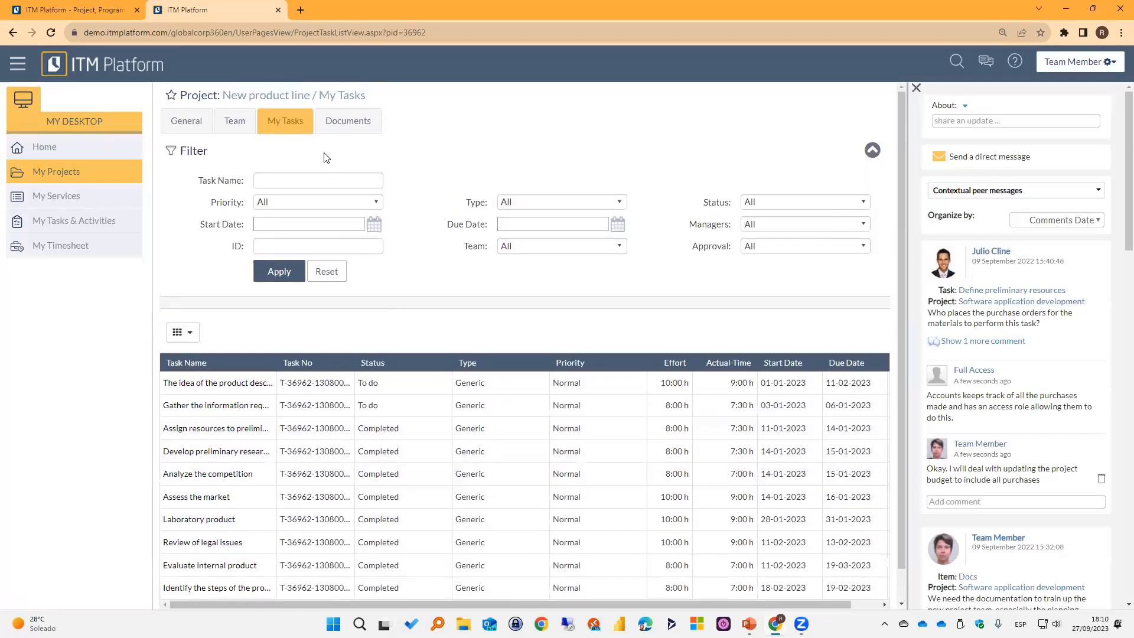
click(350, 130)
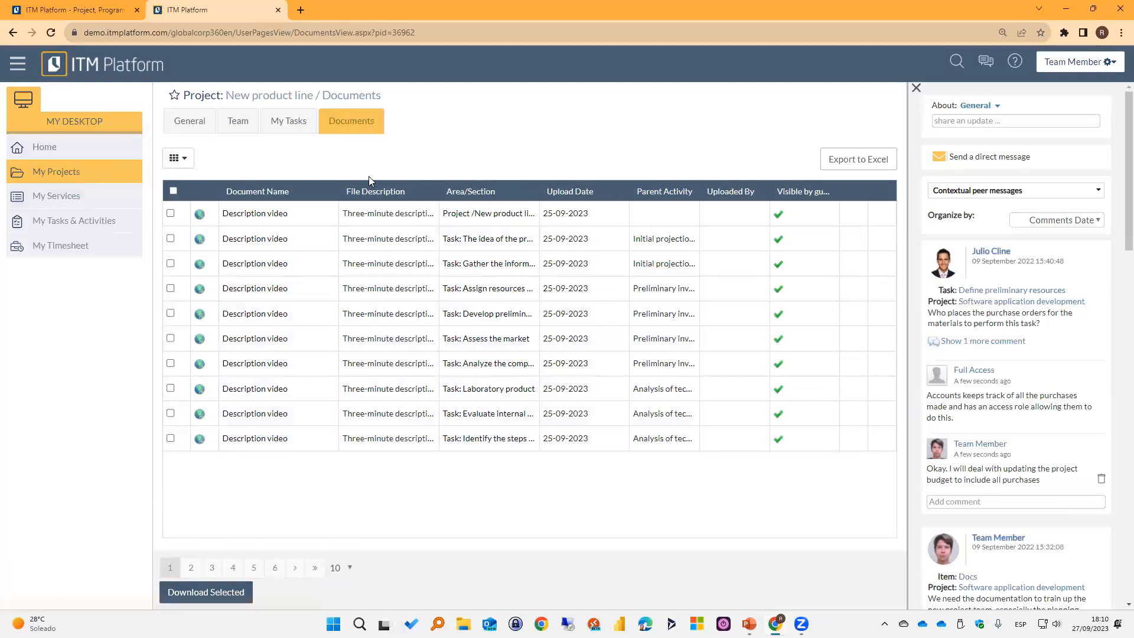
Open the Market observatory service from the assigned services and review its general information down to the relations.
click(49, 198)
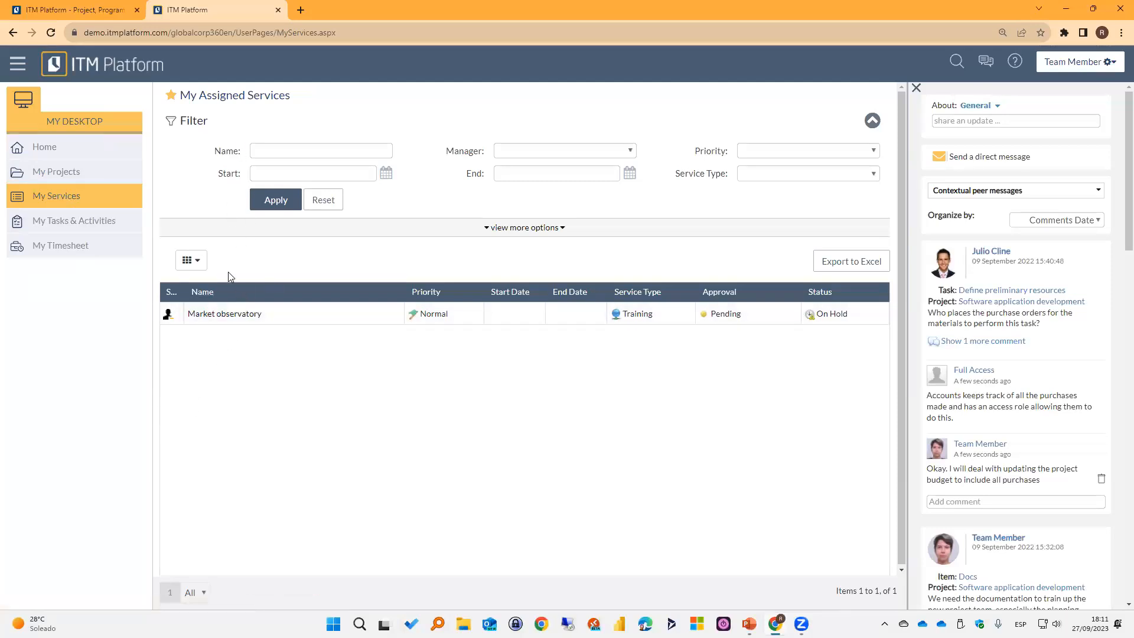
click(225, 317)
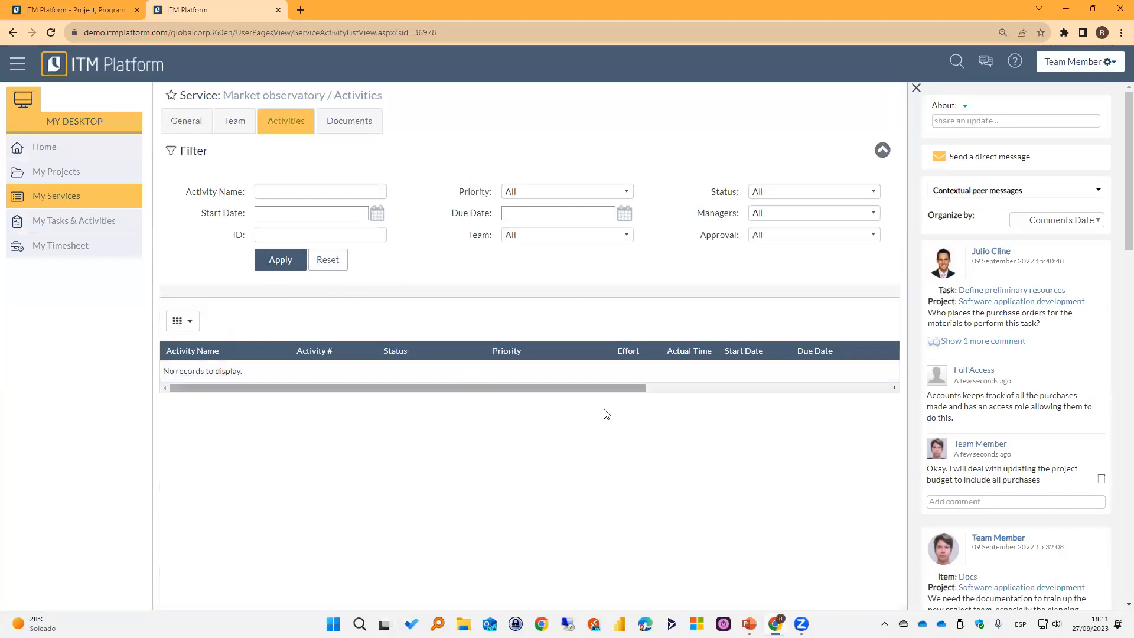
click(201, 129)
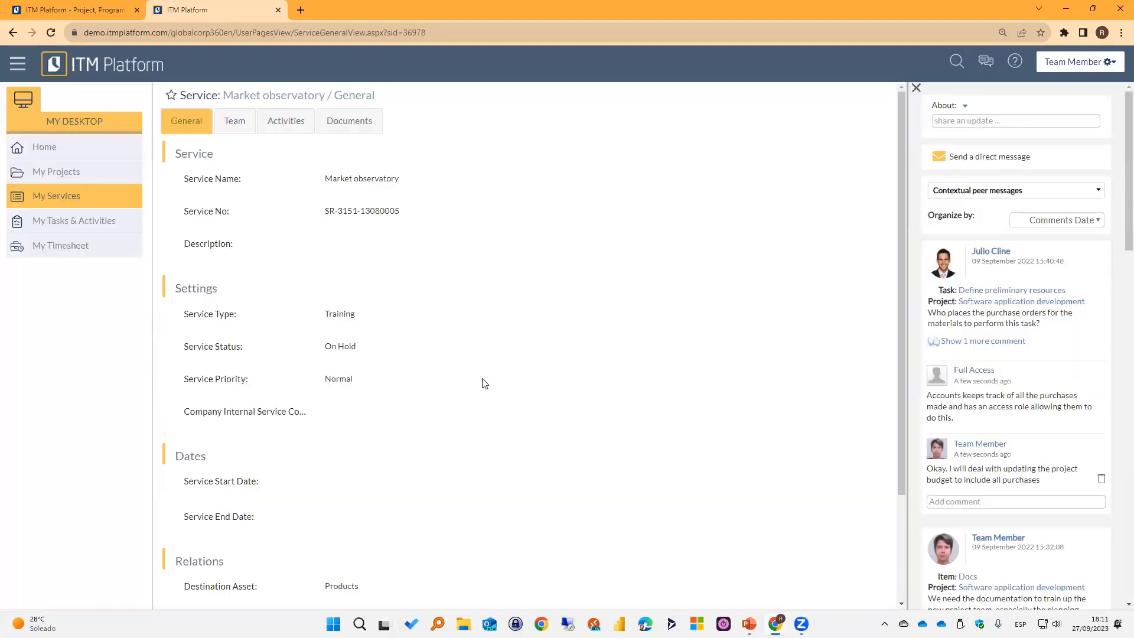
scroll(481, 384, down, 2)
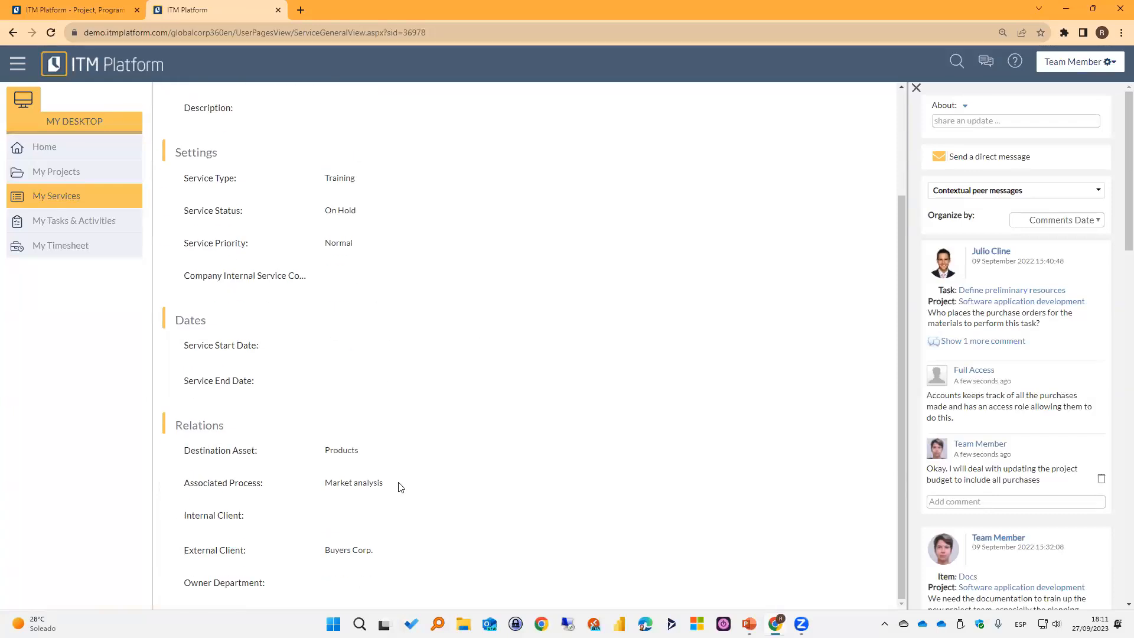
scroll(369, 576, up, 3)
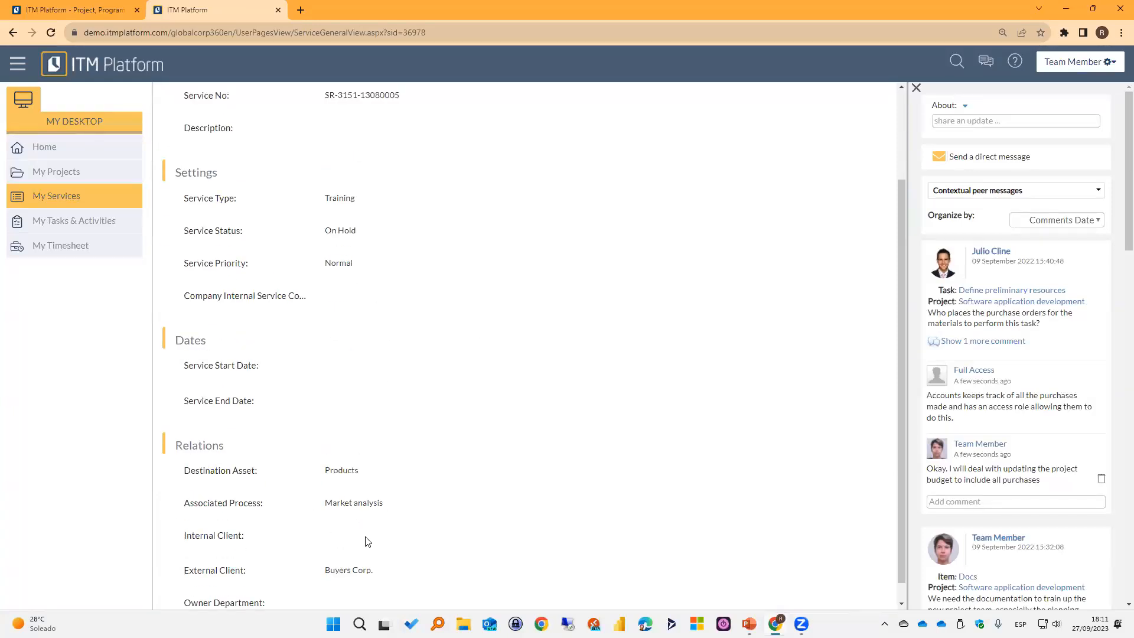
Review the Market observatory service's team, activities and documents, and return to its general information.
click(232, 126)
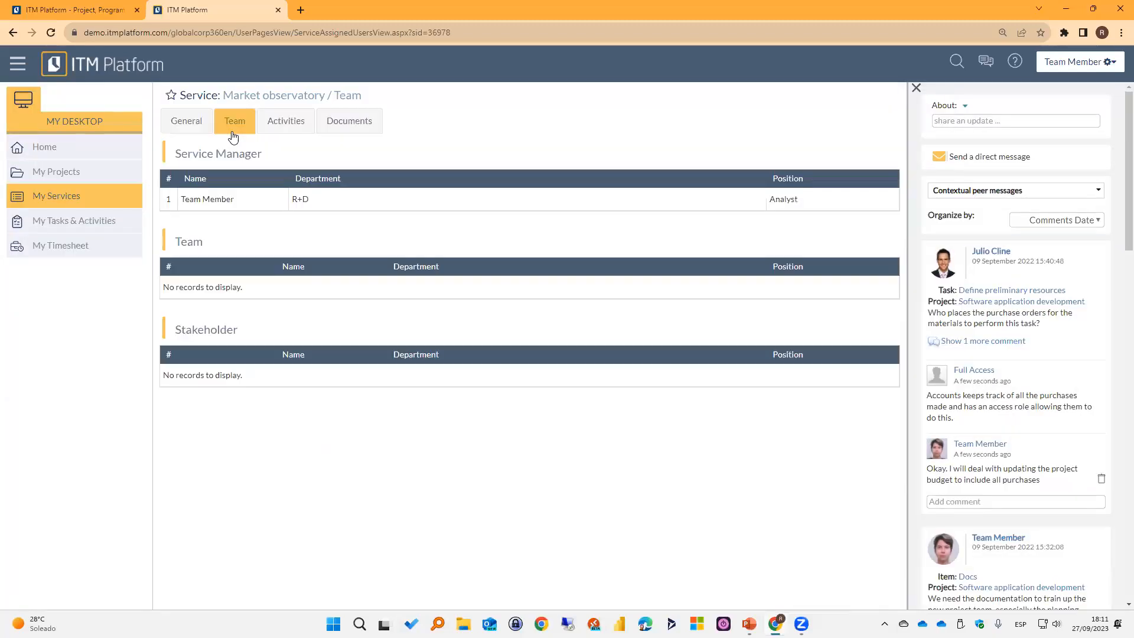
click(266, 131)
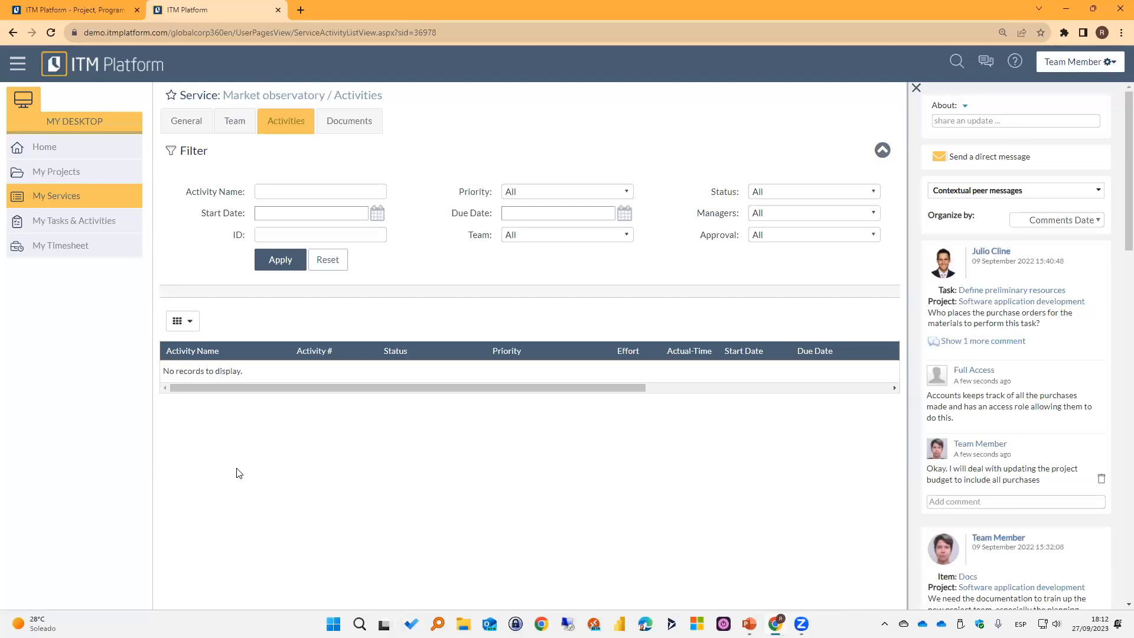
click(343, 125)
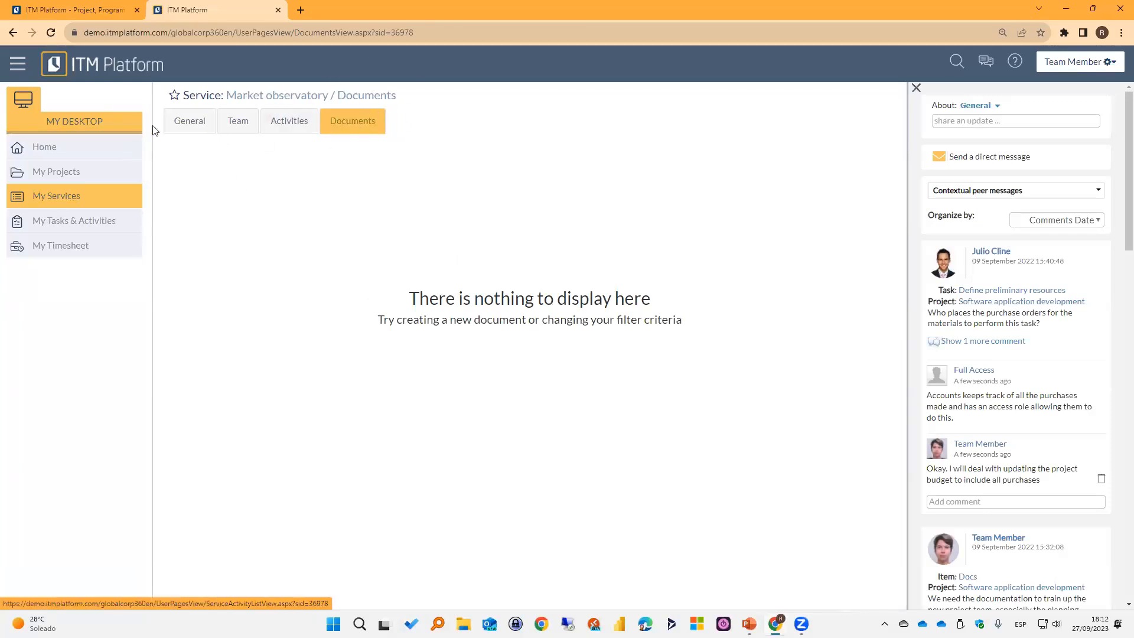
click(189, 121)
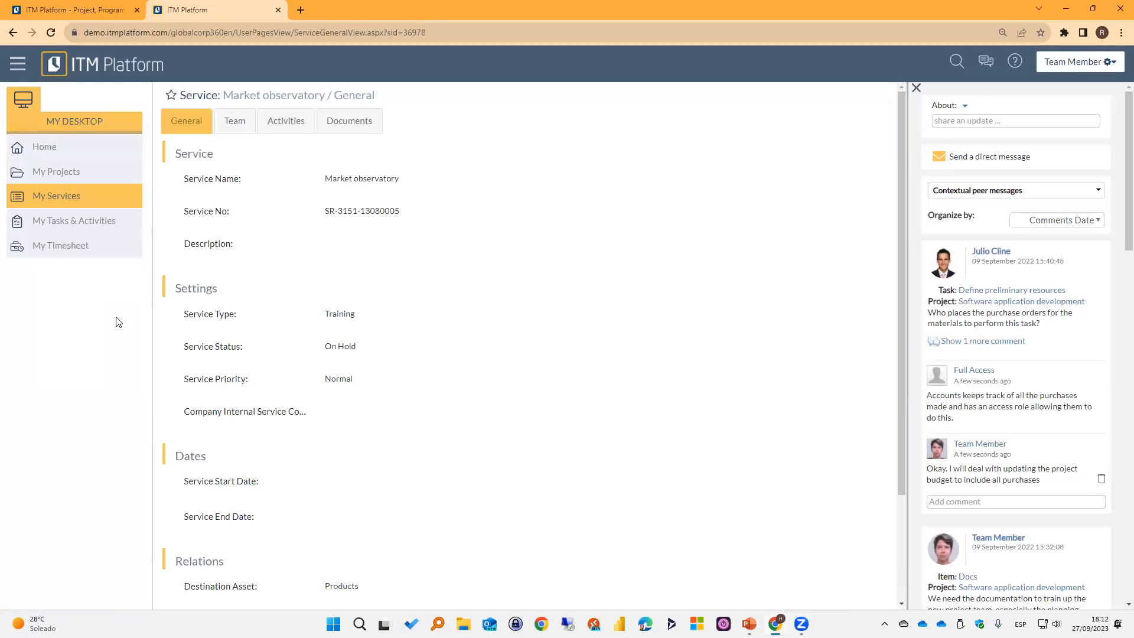
Open the assigned tasks and activities list and look over its extended filter options, including start date and status.
click(65, 229)
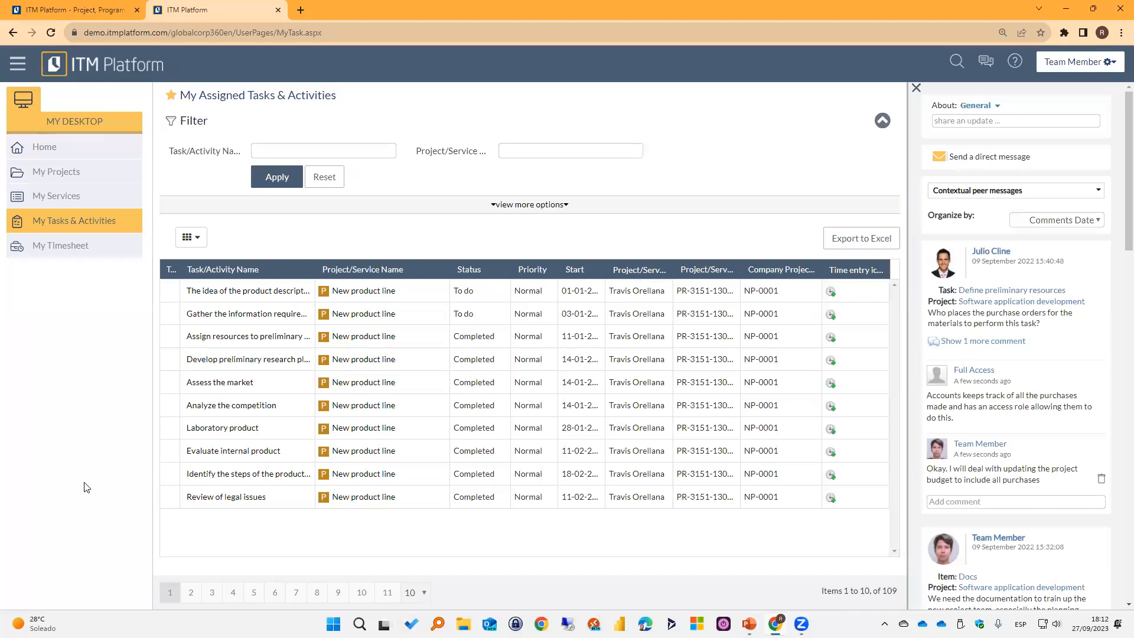
click(544, 205)
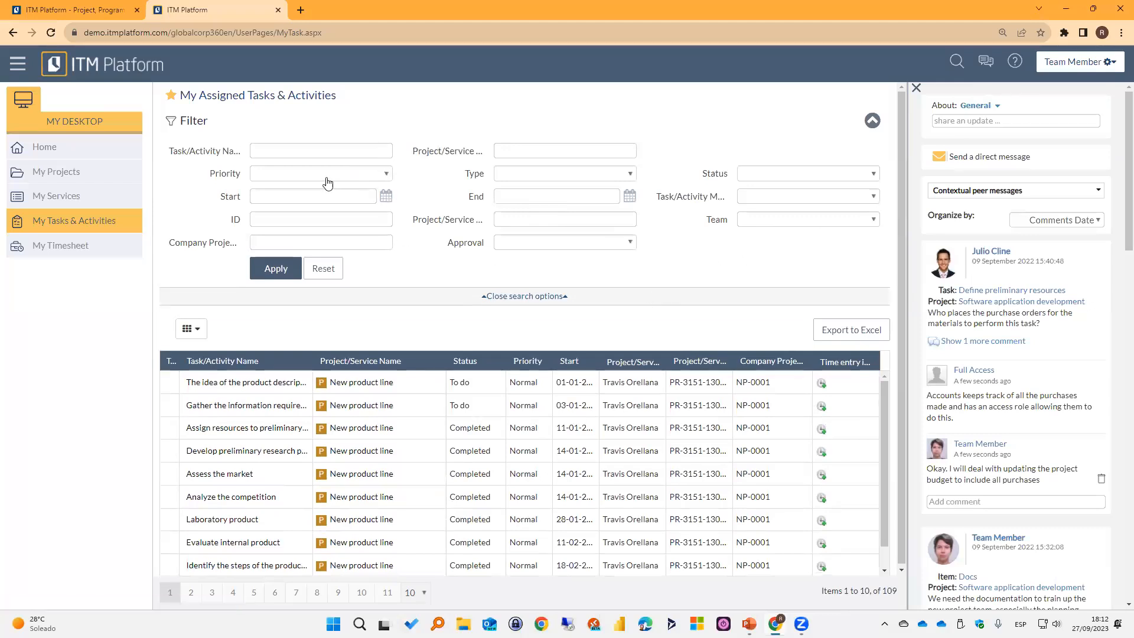
click(381, 198)
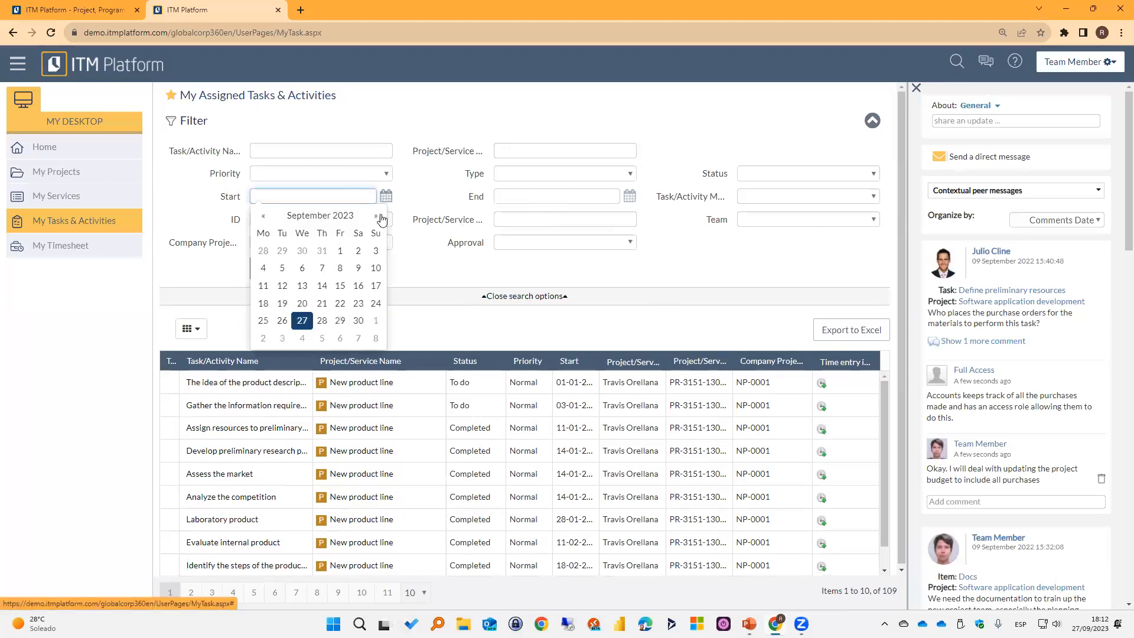
click(612, 214)
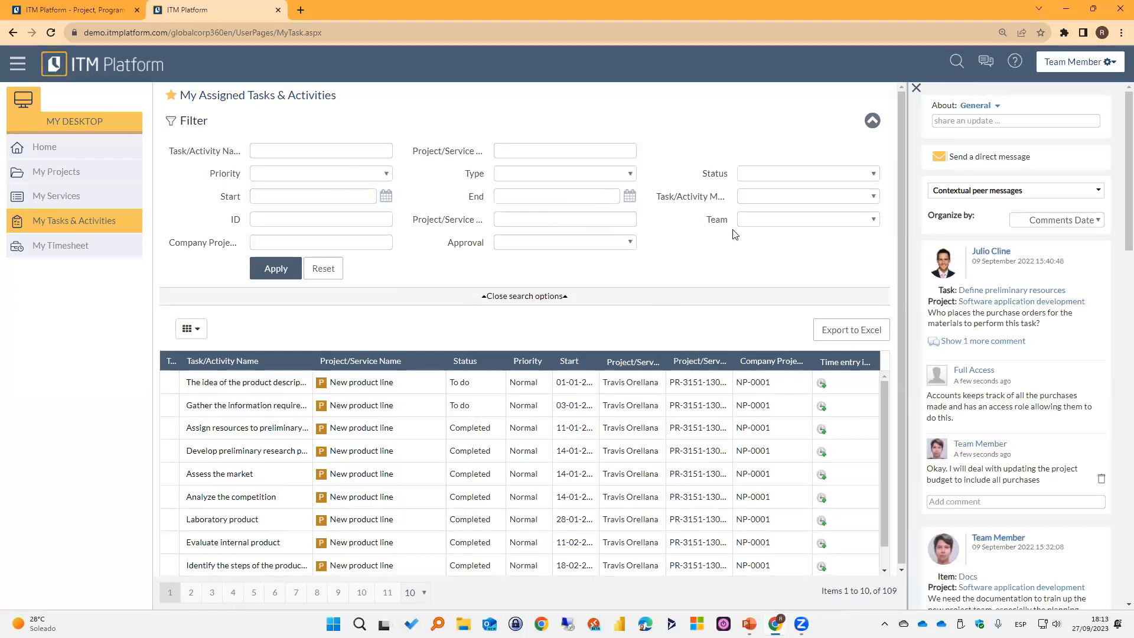
click(838, 175)
click(689, 265)
click(576, 221)
Close the extended search options and collapse the filter section of the assigned tasks list.
click(520, 296)
click(883, 120)
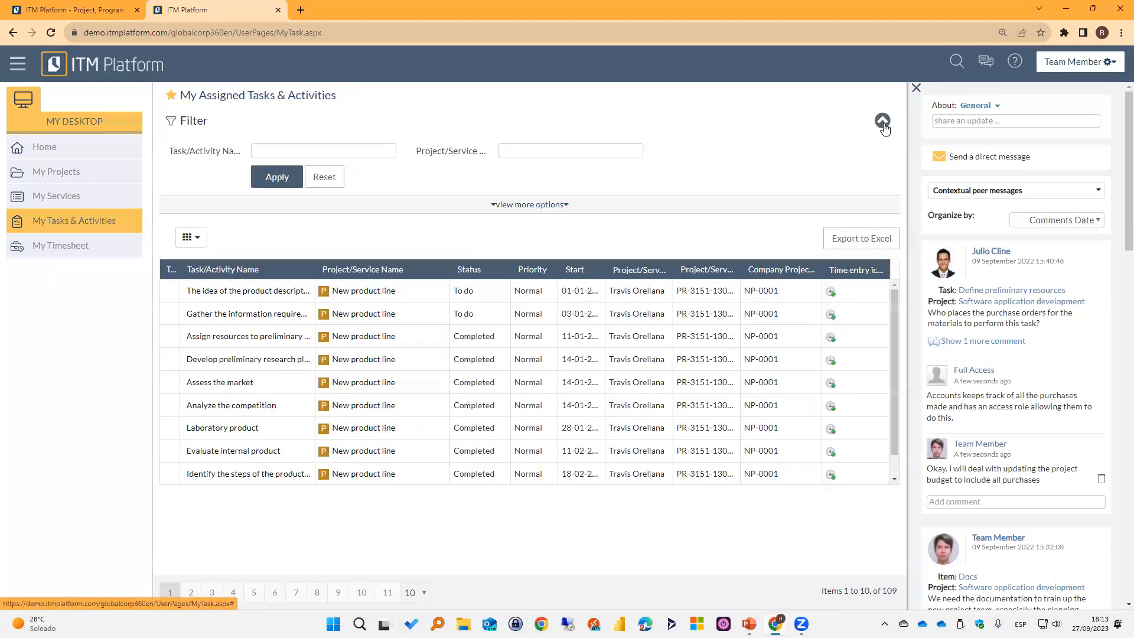
click(872, 121)
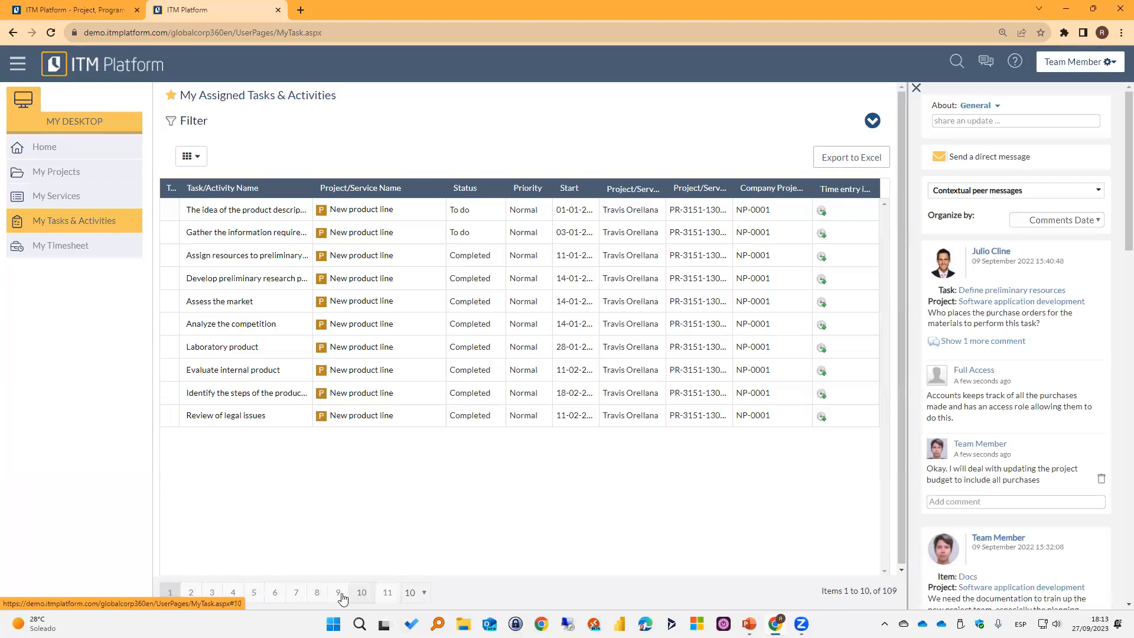
Check the page size choices and page through the assigned tasks list to page 9.
click(416, 592)
click(458, 565)
mouse_move(881, 591)
mouse_down()
mouse_move(901, 591)
mouse_move(827, 591)
mouse_move(896, 591)
mouse_up()
click(812, 554)
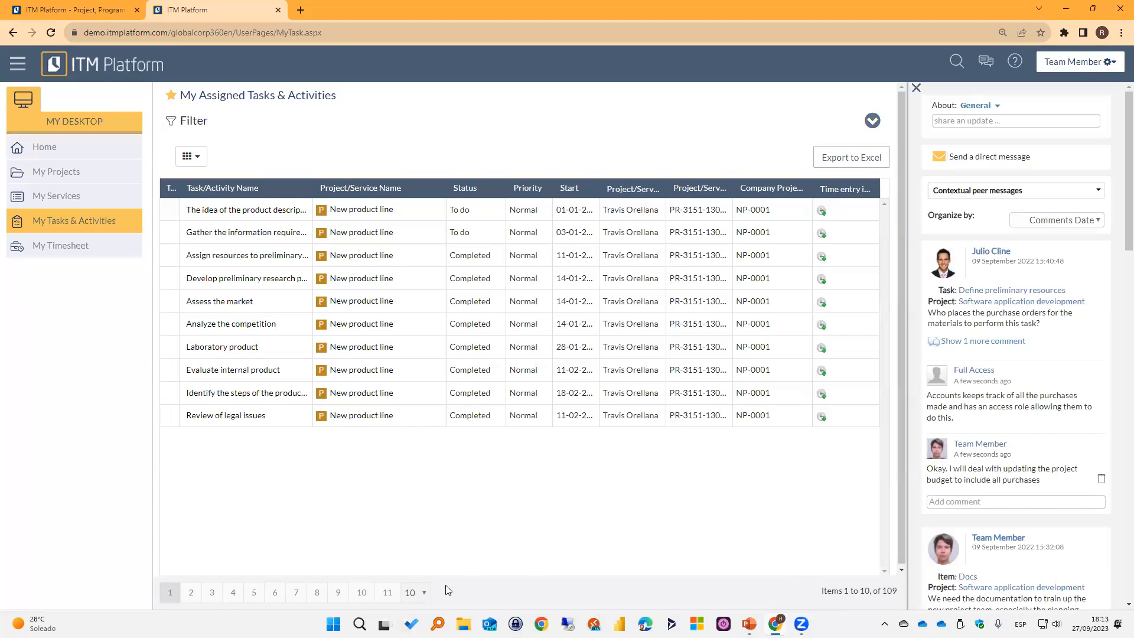
click(211, 592)
click(254, 593)
click(318, 592)
click(330, 593)
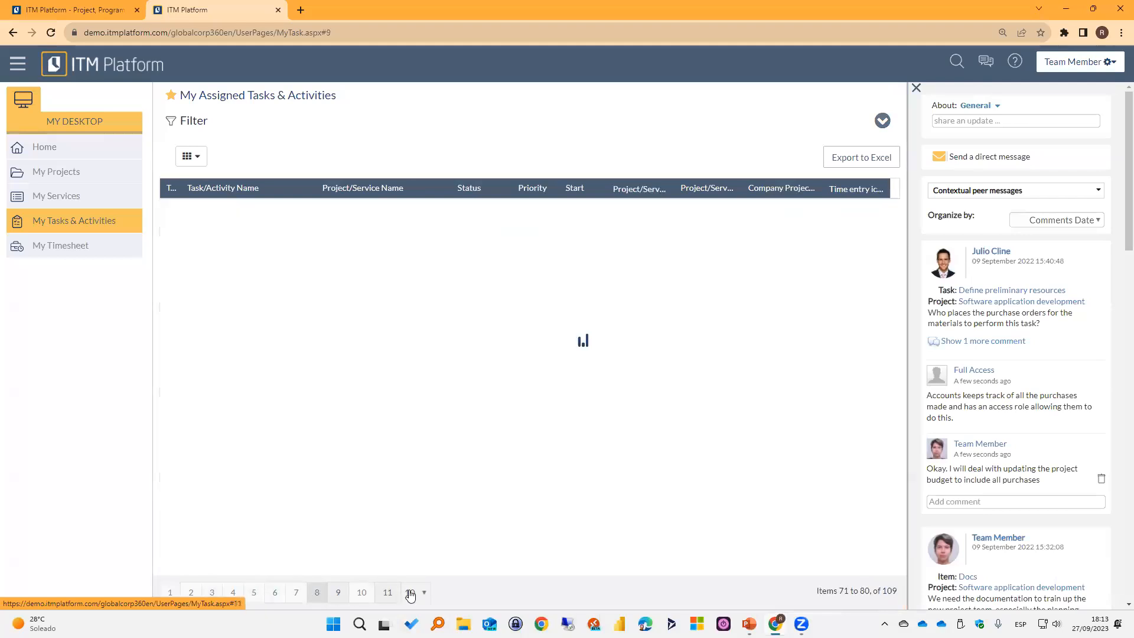
Set the assigned tasks list to show 50 items per page and look through the longer list.
click(415, 592)
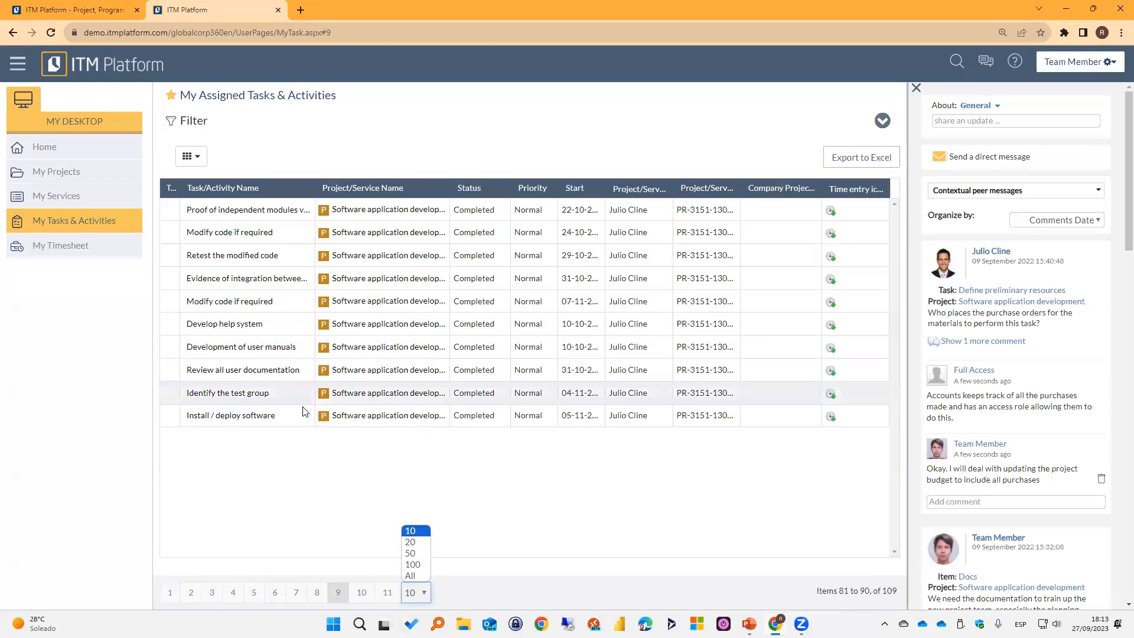
click(410, 552)
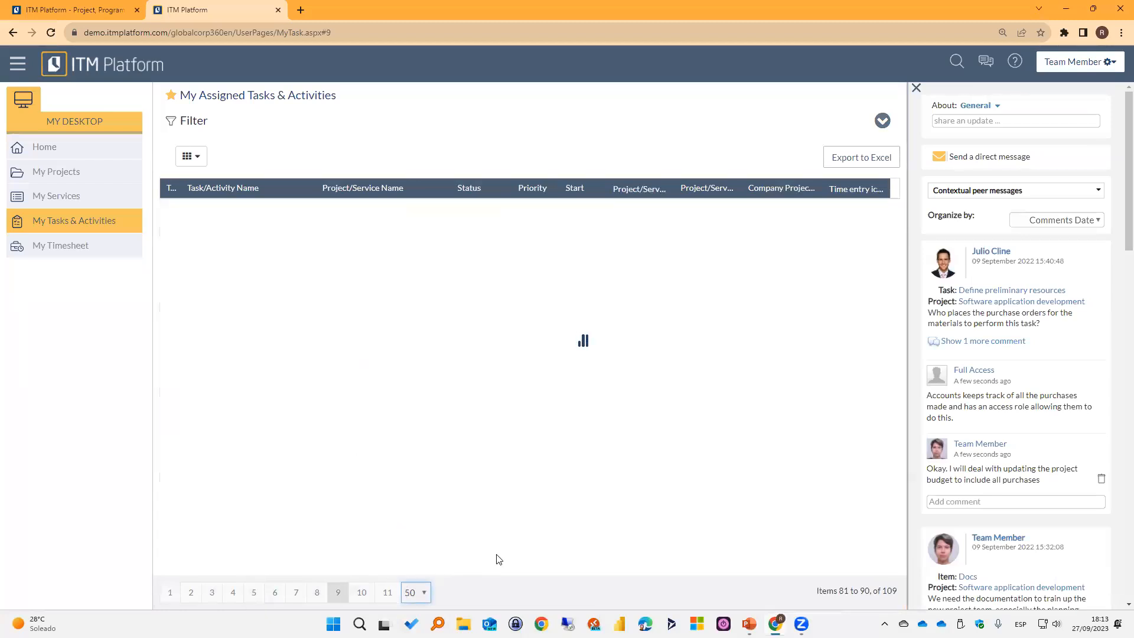
scroll(722, 399, down, 7)
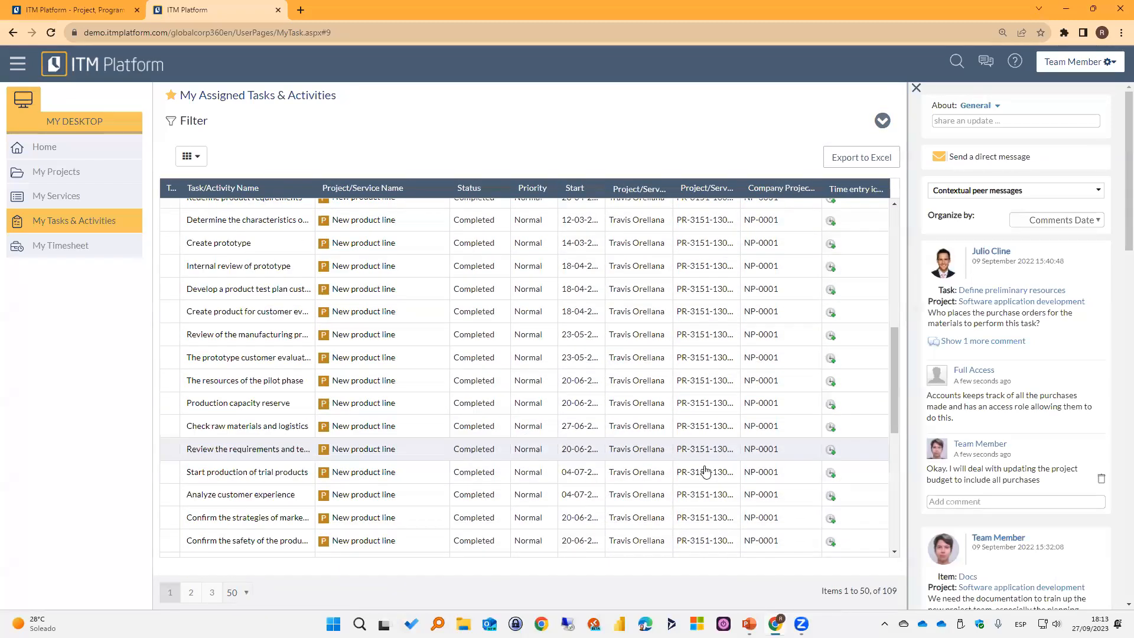
scroll(691, 471, down, 7)
scroll(537, 473, up, 5)
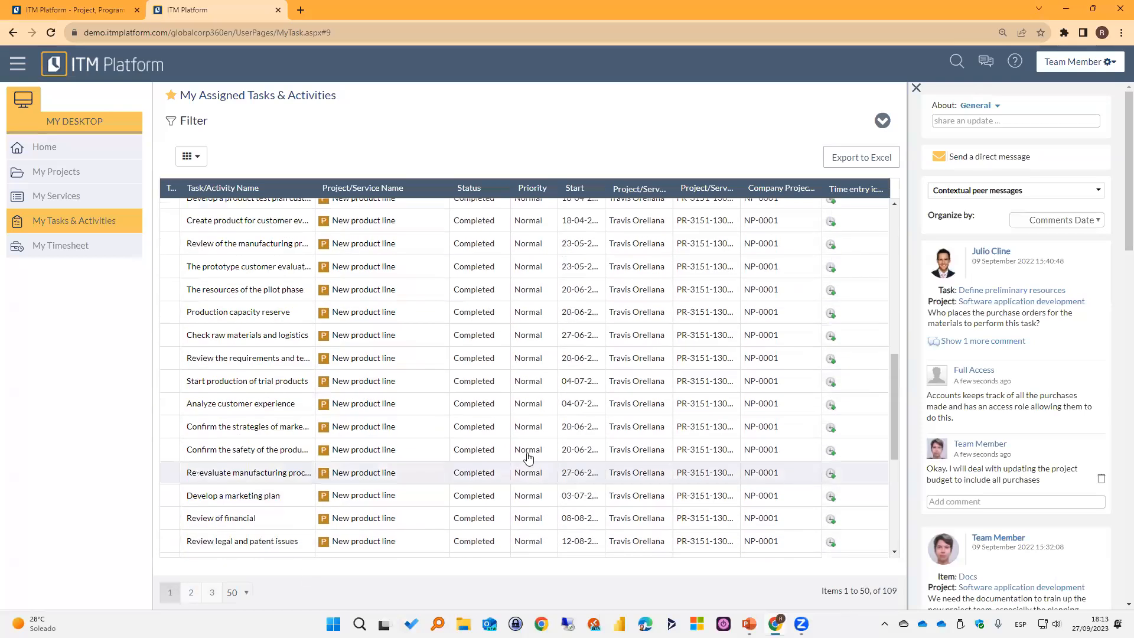
scroll(528, 458, up, 7)
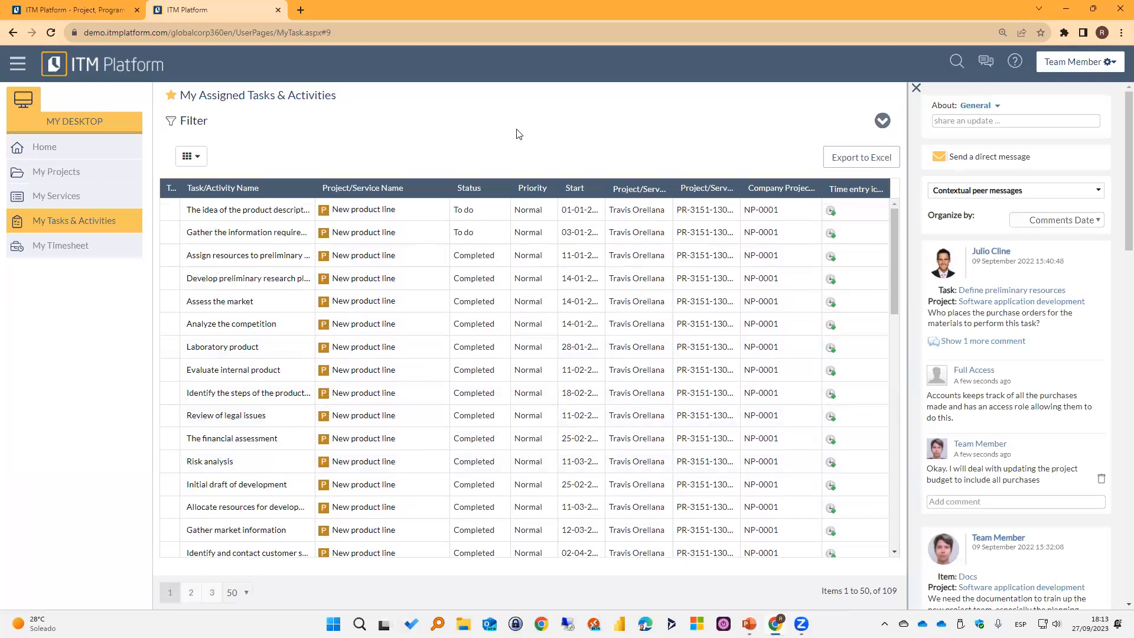
Open the Develop preliminary research plan task and review its project heading, general information and dates.
click(245, 280)
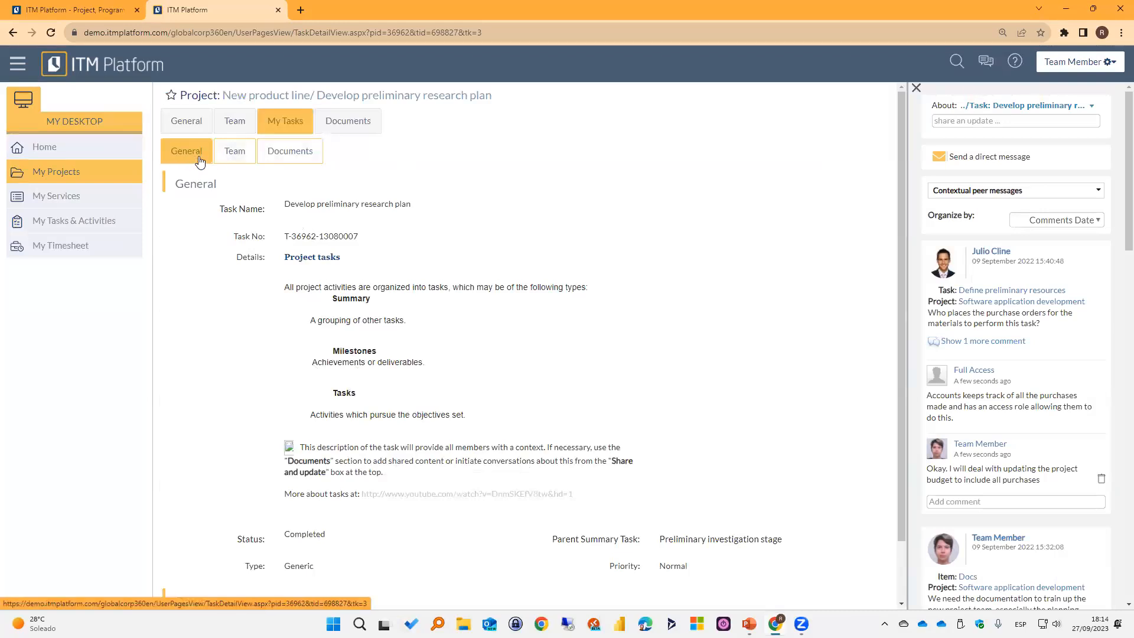
drag(161, 135, 216, 167)
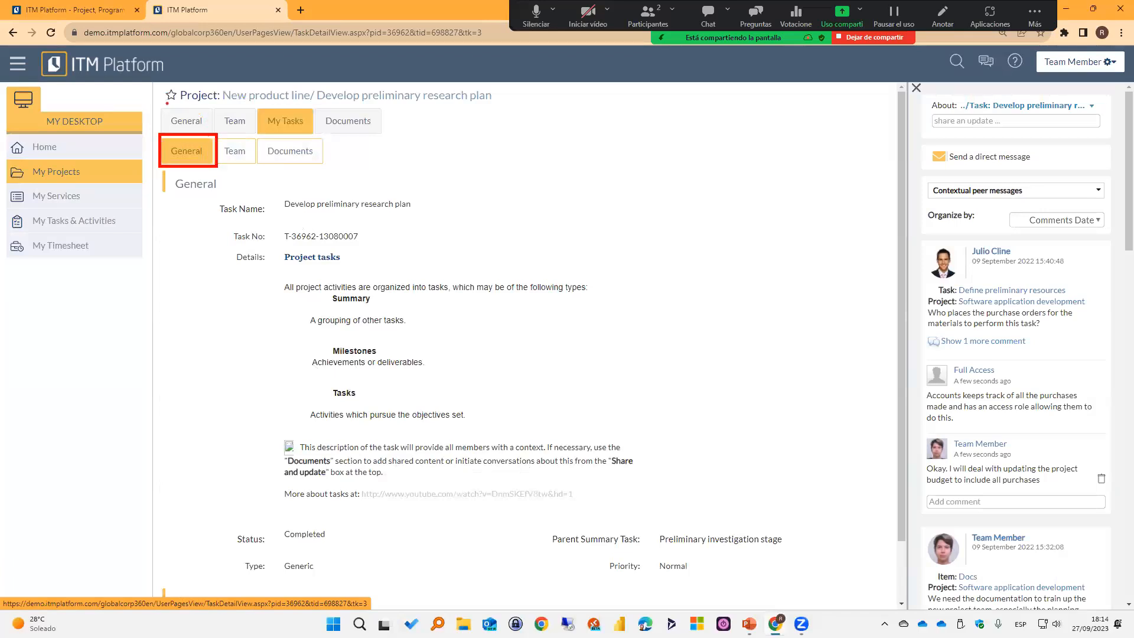
drag(158, 105, 213, 131)
key(Escape)
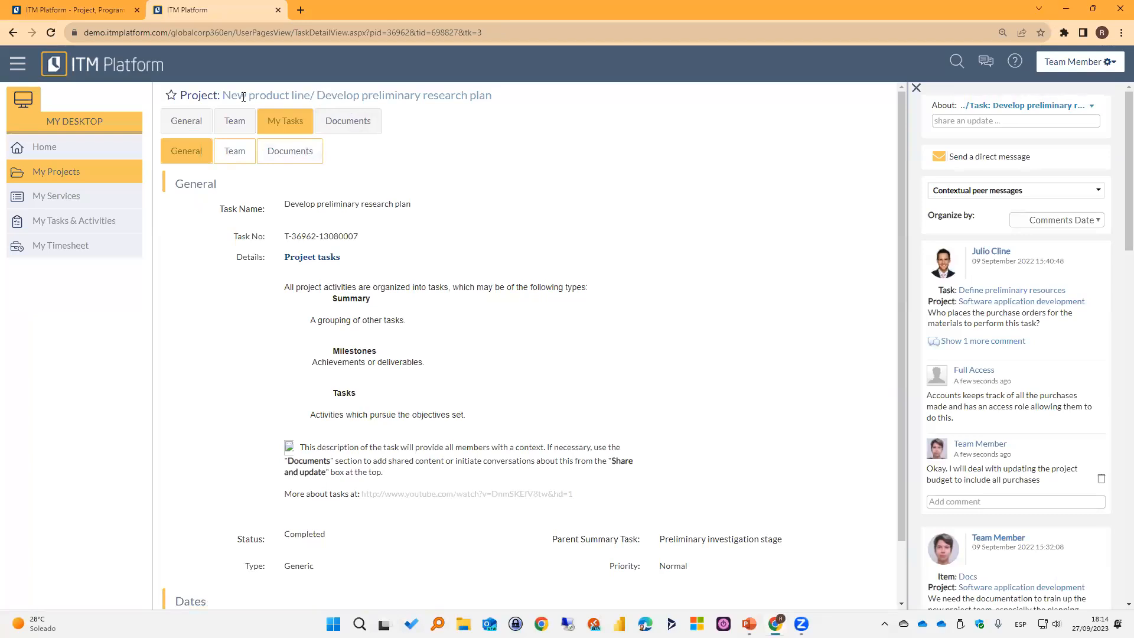
drag(225, 95, 497, 100)
click(520, 169)
scroll(351, 283, down, 1)
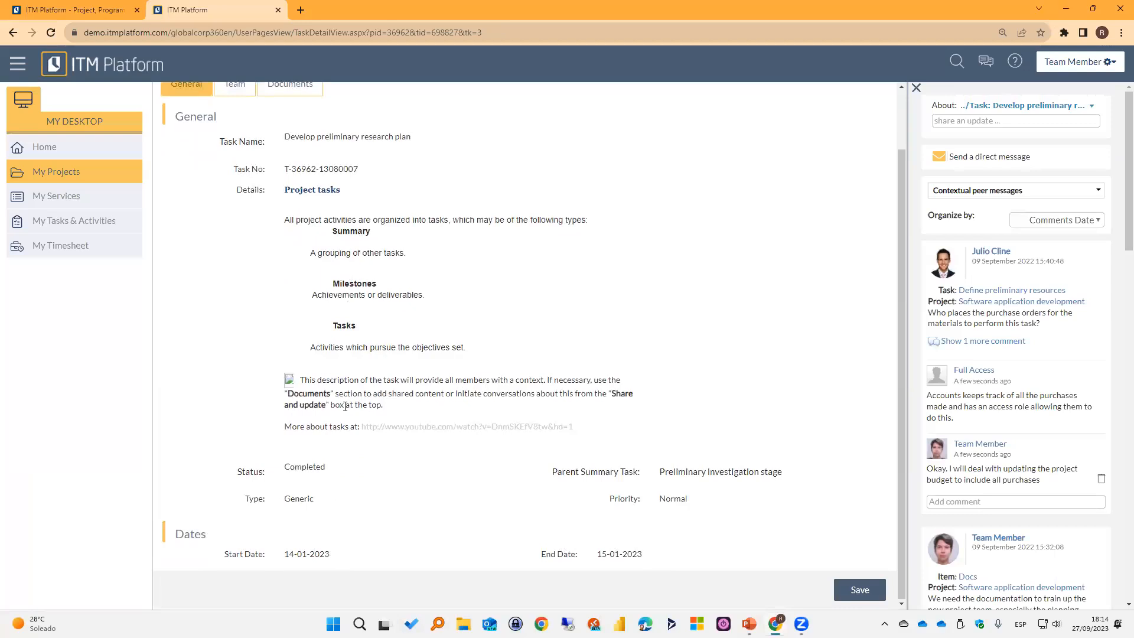
scroll(614, 342, up, 1)
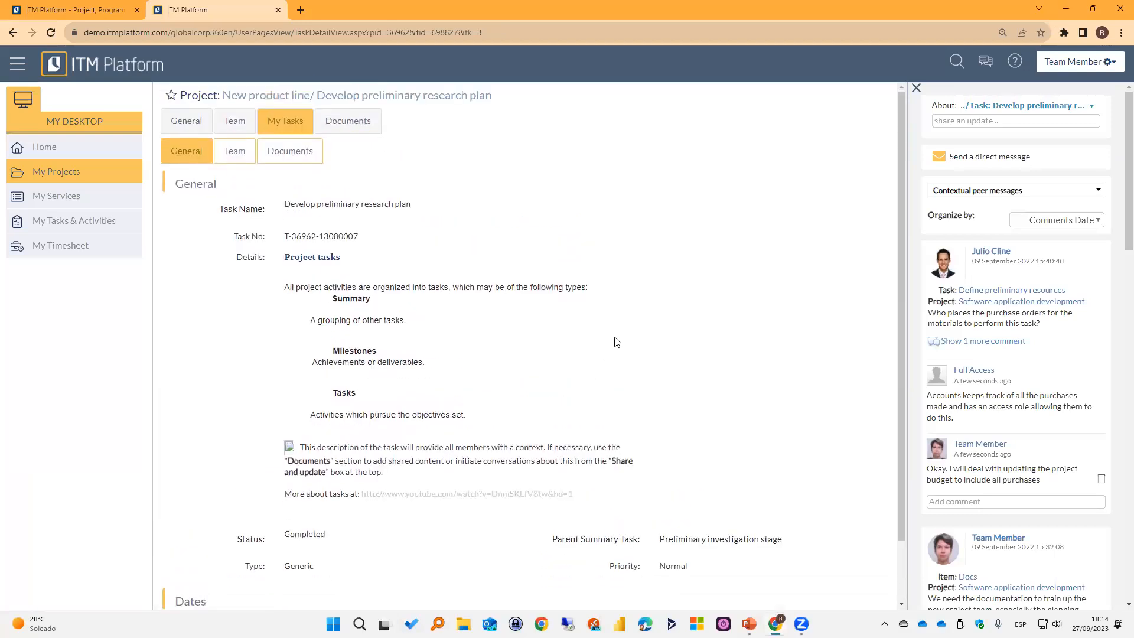
Review the task's team and documents, and return to the New product line project's task list.
click(239, 154)
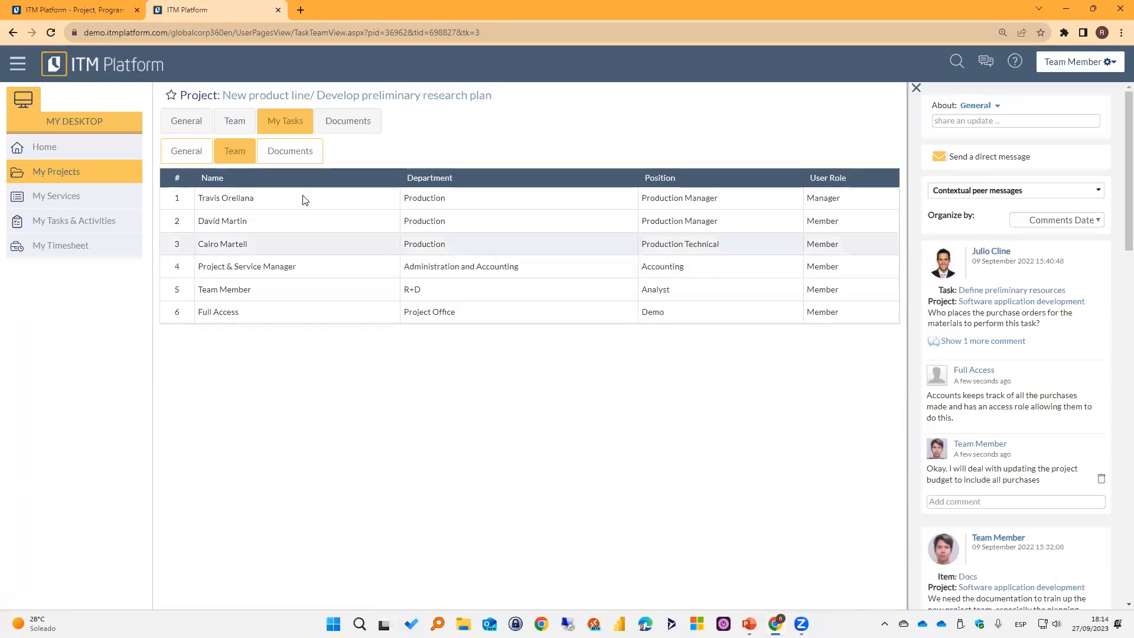
click(290, 157)
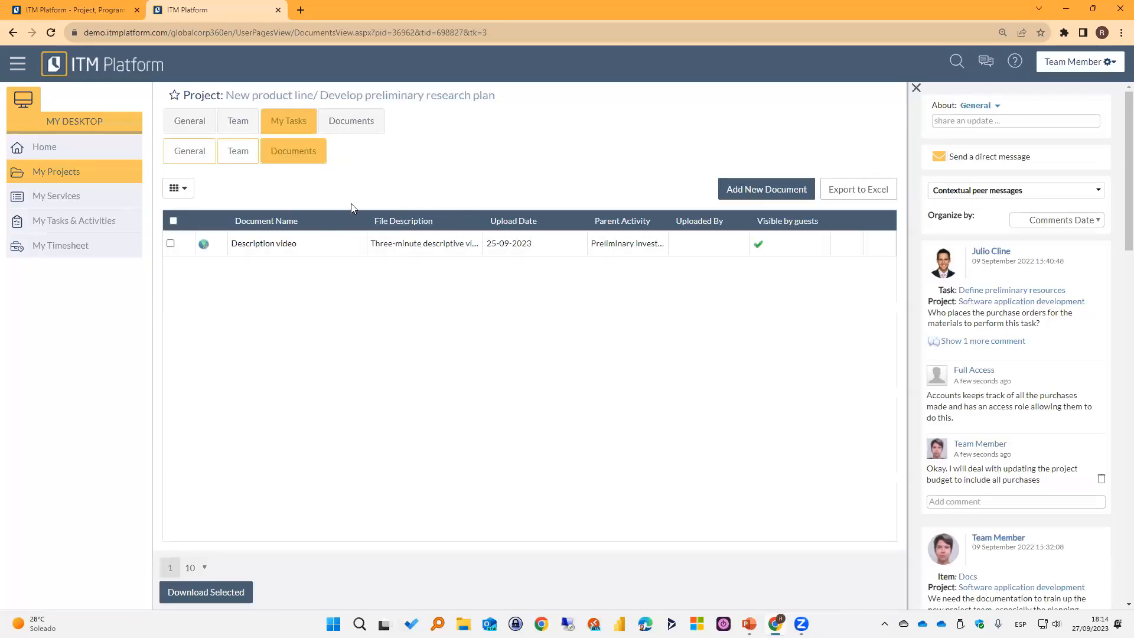
click(238, 154)
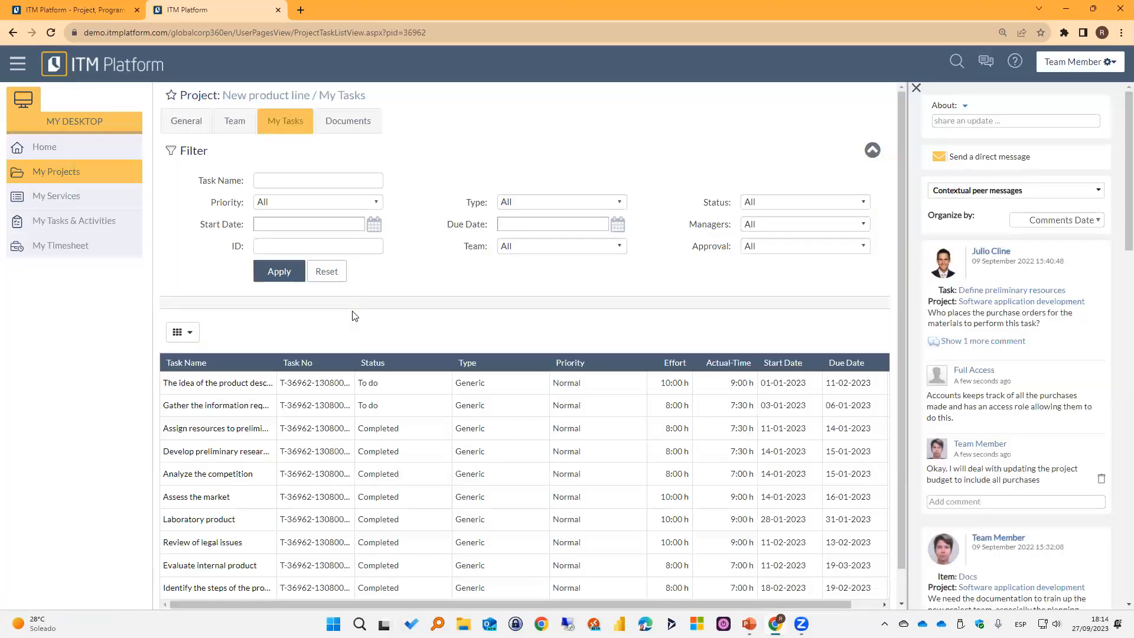
Look through all three pages of My Assigned Tasks & Activities and widen the Task Manager Icon column.
click(69, 222)
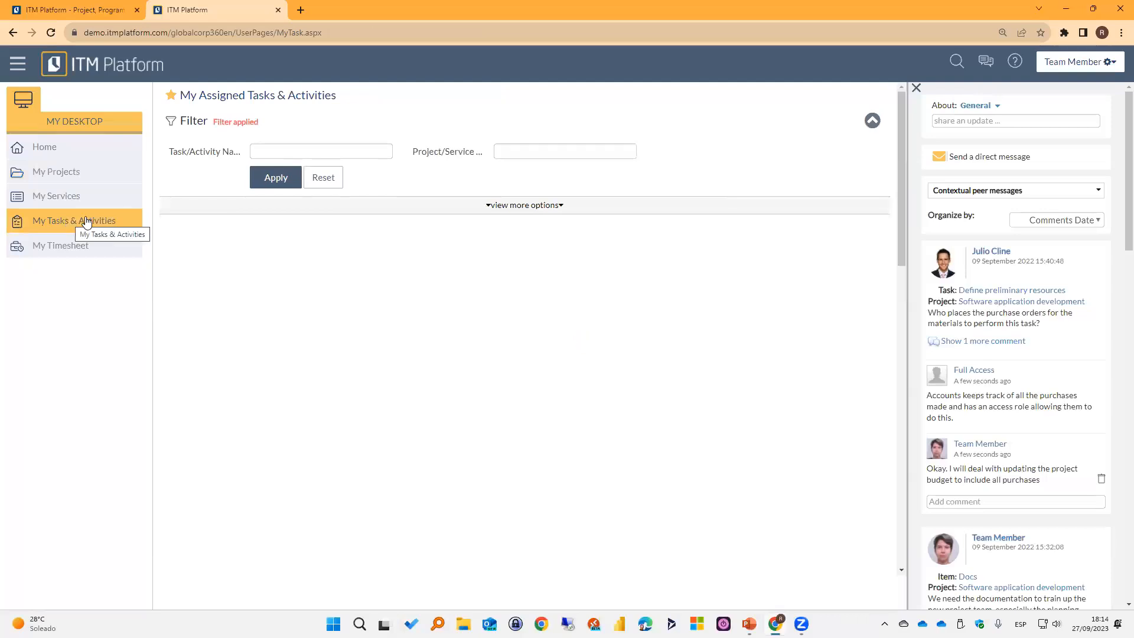
scroll(272, 394, down, 10)
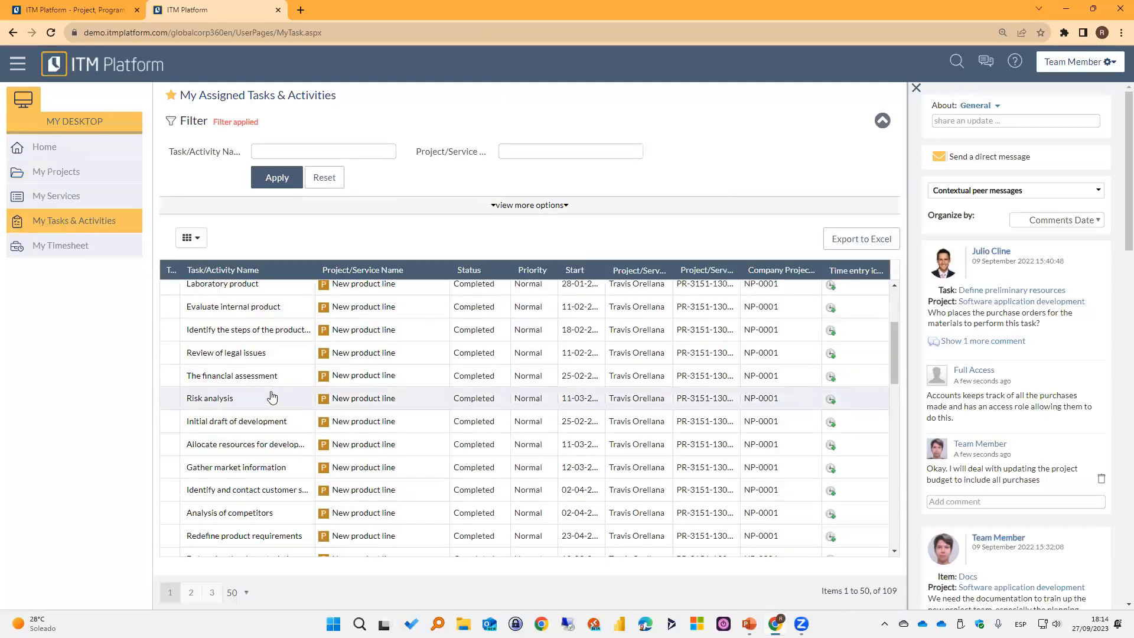
scroll(267, 399, down, 5)
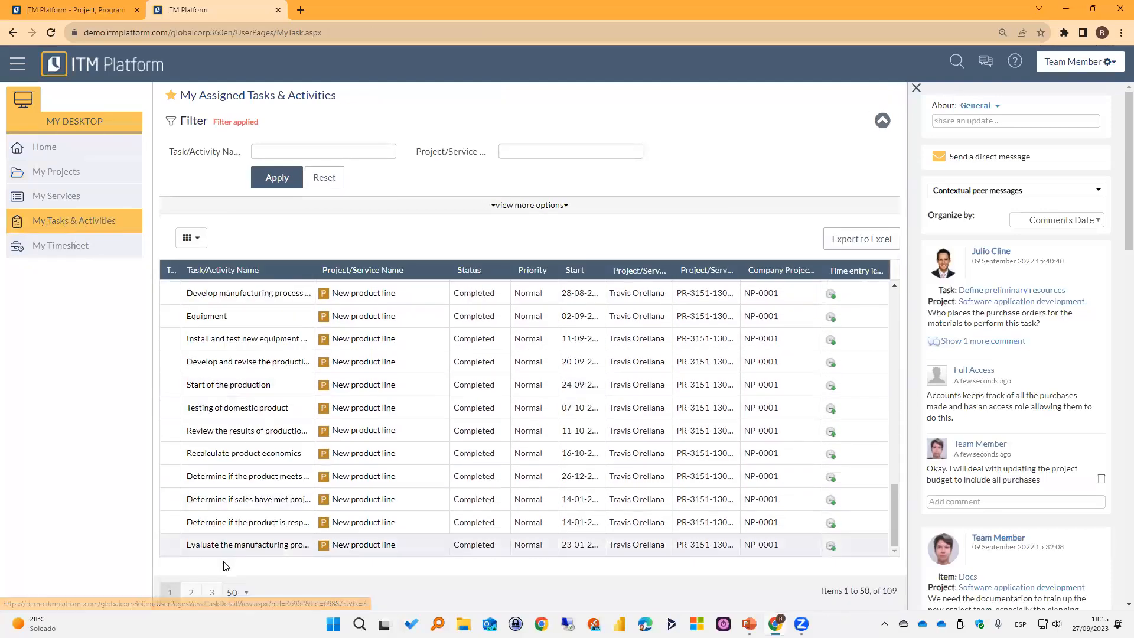
scroll(334, 463, up, 15)
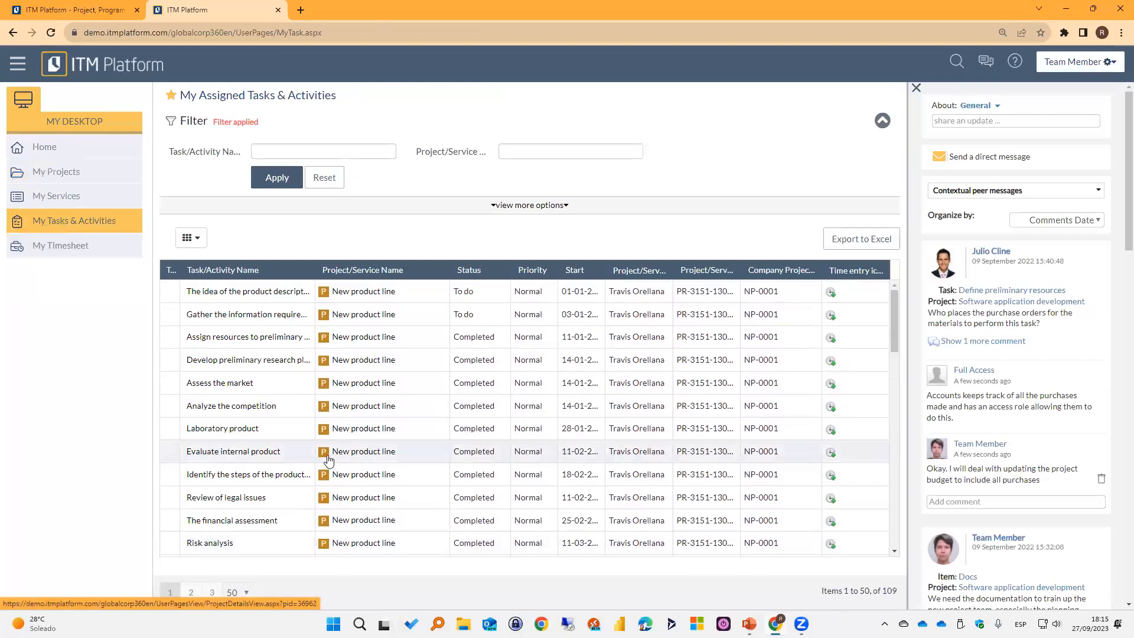
click(191, 593)
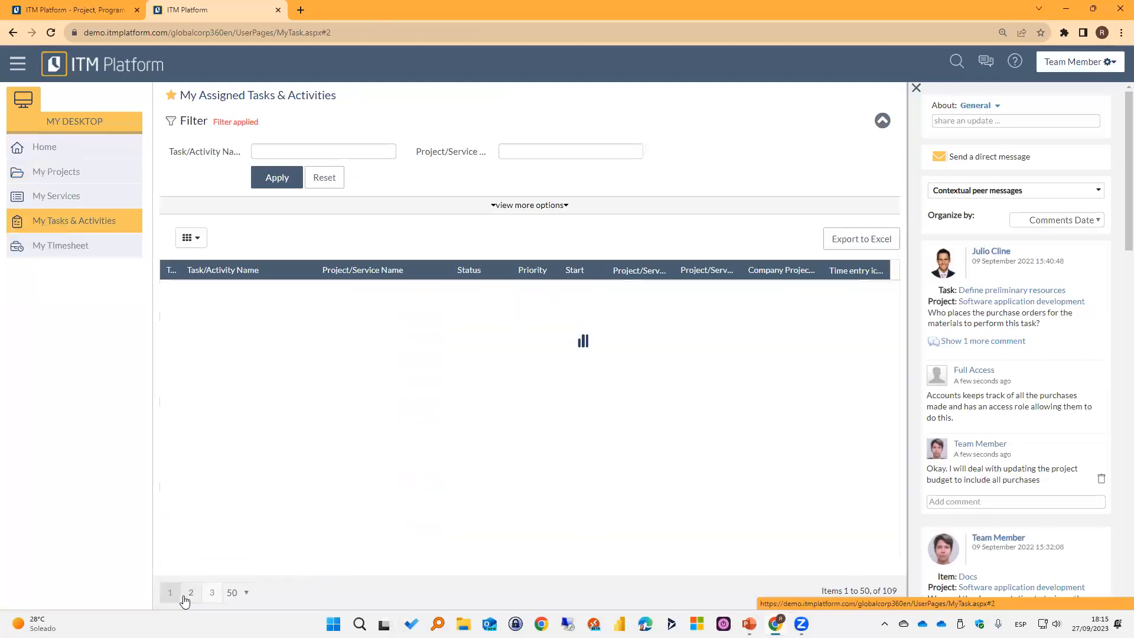
scroll(246, 499, down, 18)
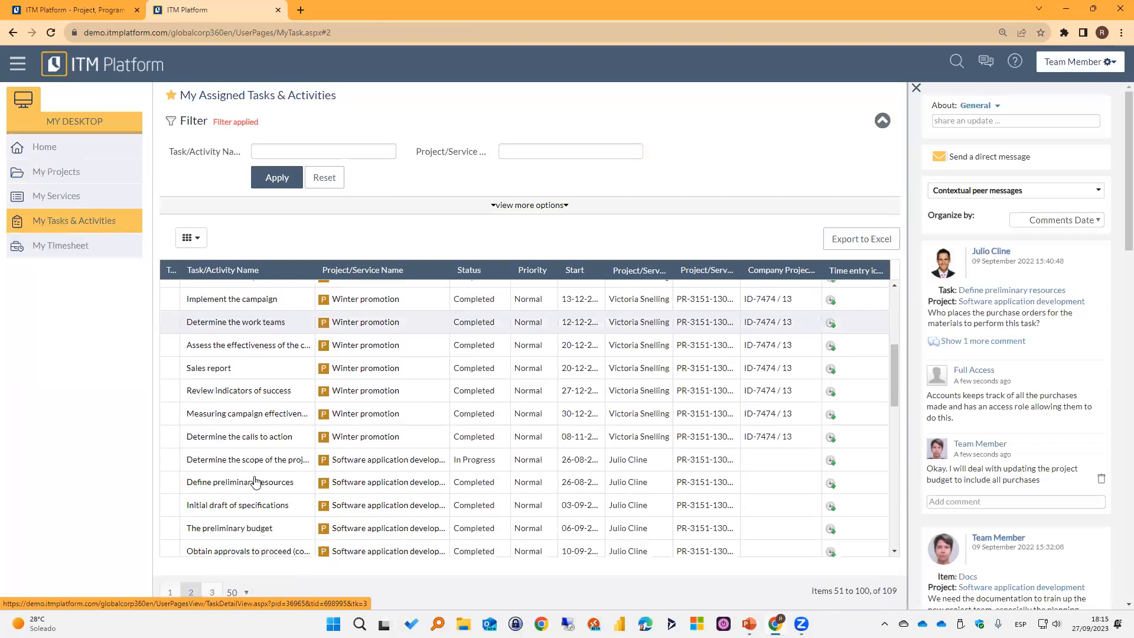
click(212, 592)
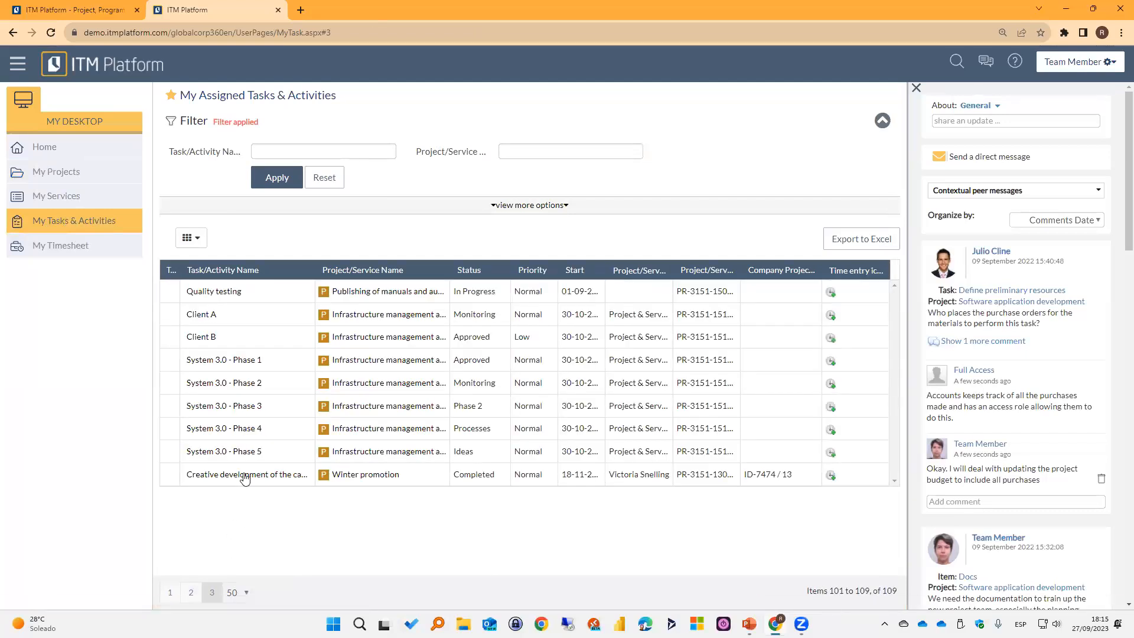
drag(180, 267, 249, 272)
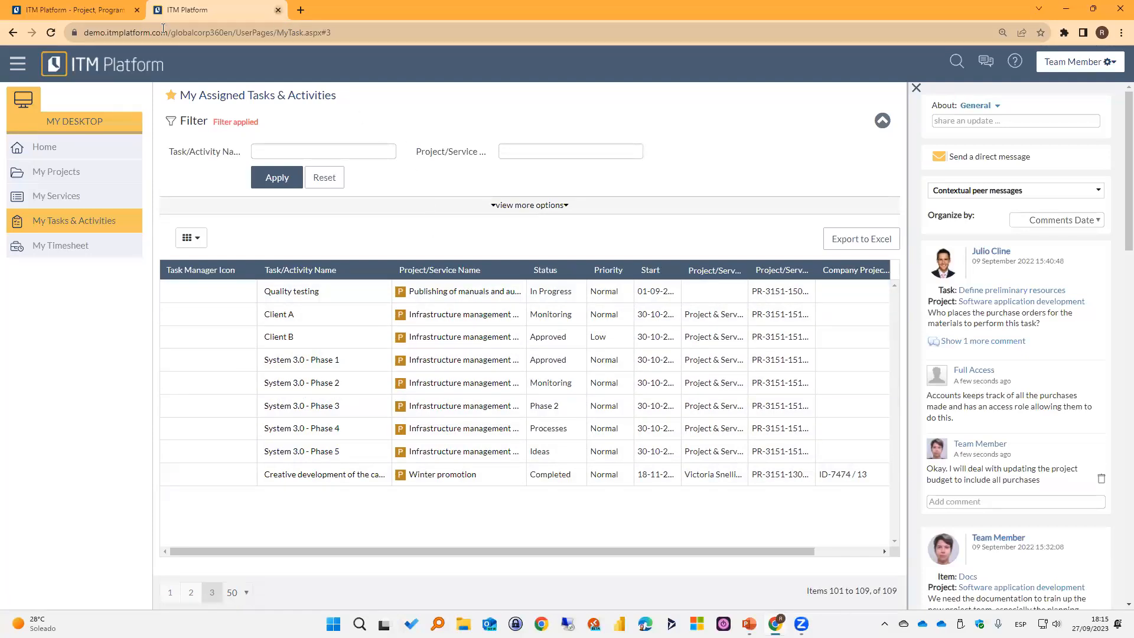
Reopen the ITM Platform demo environment with the Full Access profile and show its assigned tasks and activities.
click(277, 10)
click(158, 12)
click(127, 52)
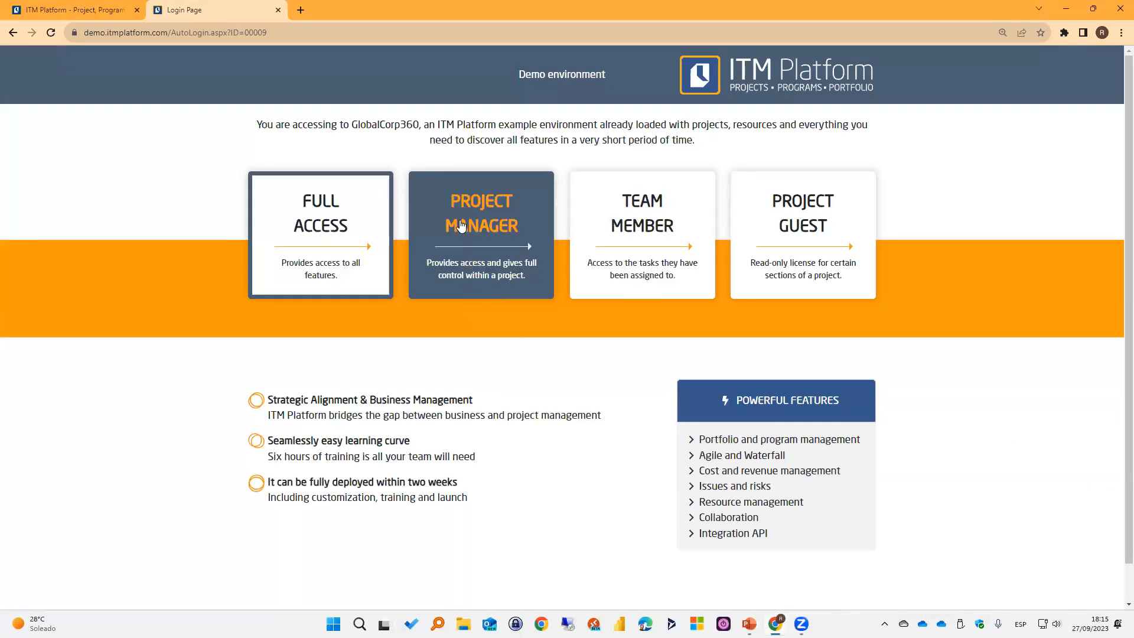
click(349, 236)
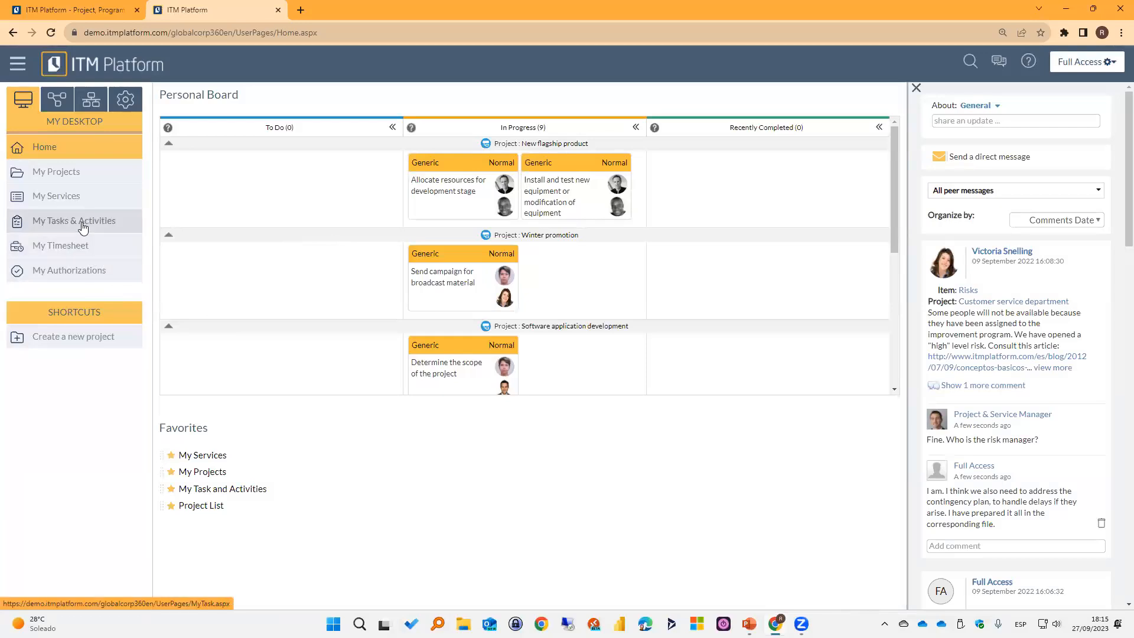
click(52, 223)
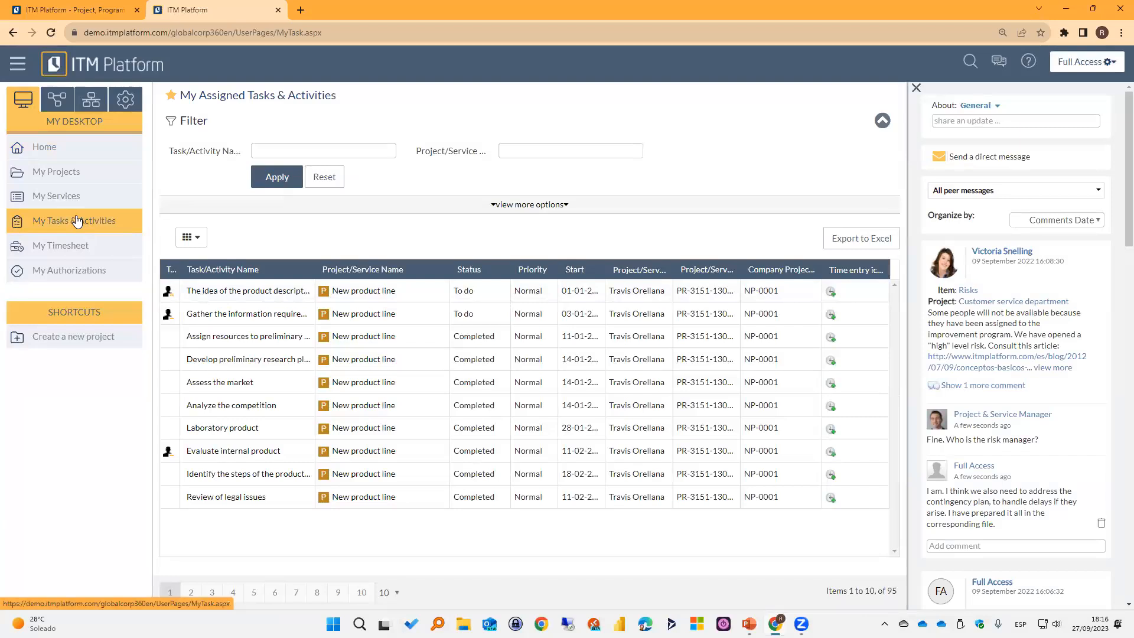
Widen the Task Manager Icon column and examine which assigned tasks carry the manager icon.
drag(180, 268, 230, 269)
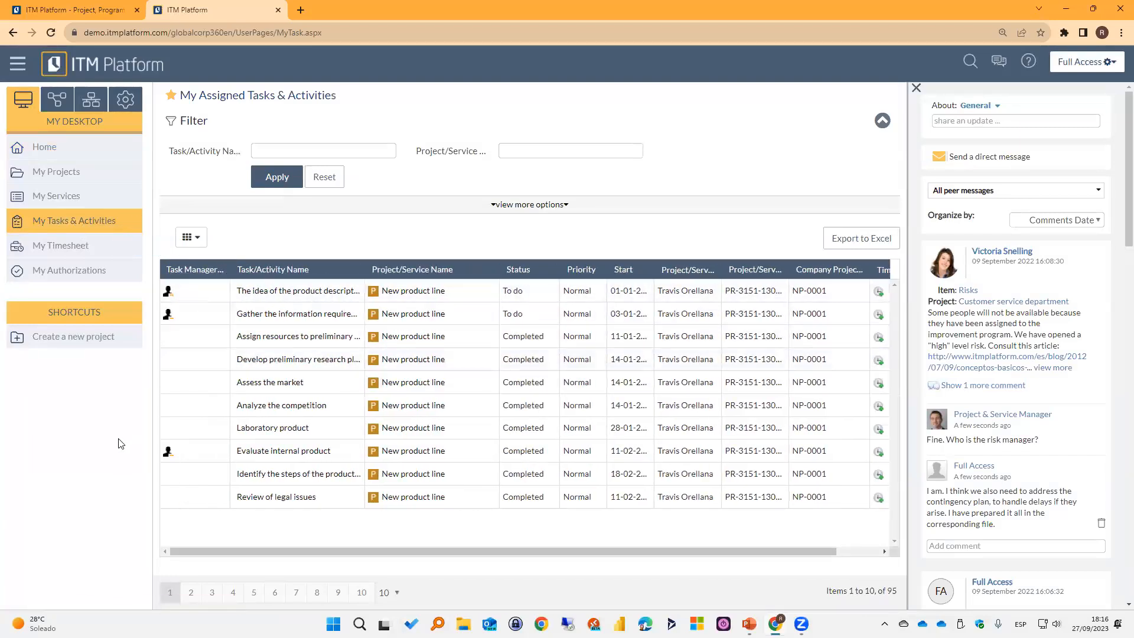
mouse_move(156, 256)
mouse_down()
mouse_move(216, 387)
mouse_move(225, 331)
mouse_up()
drag(151, 430, 227, 467)
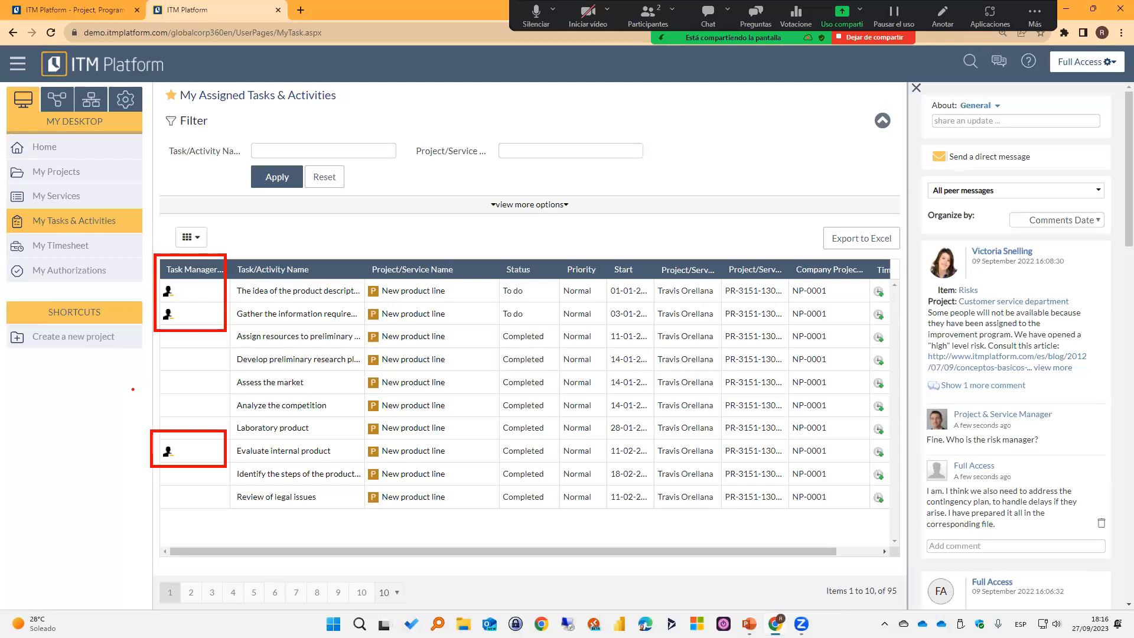
key(Escape)
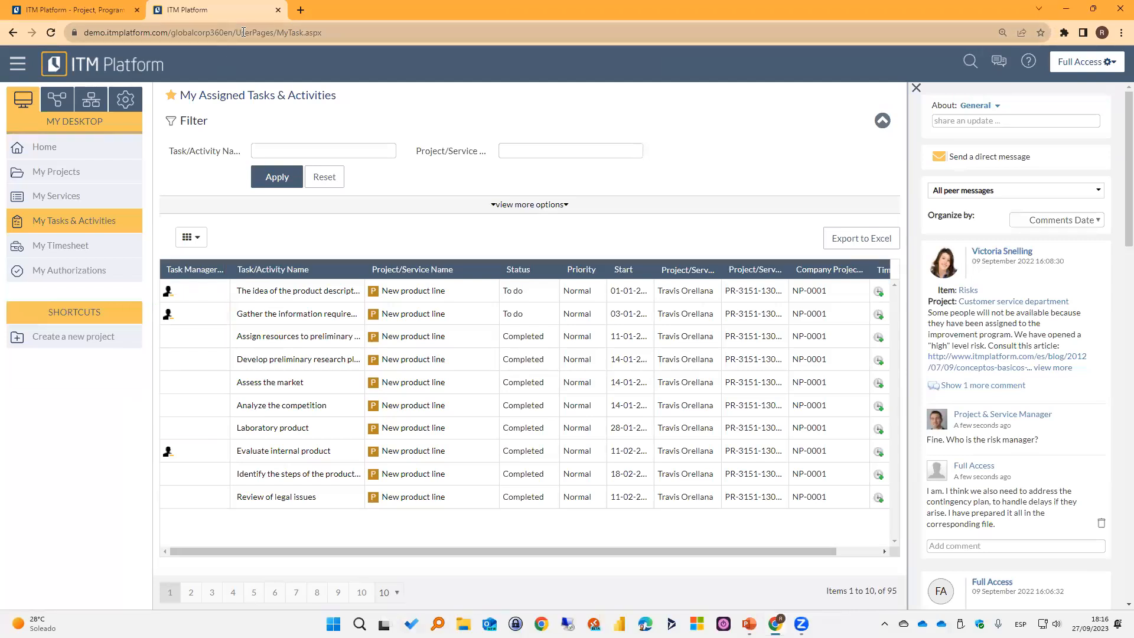
Reopen the demo environment with the Team Member profile and show its assigned tasks and activities.
click(278, 10)
click(156, 10)
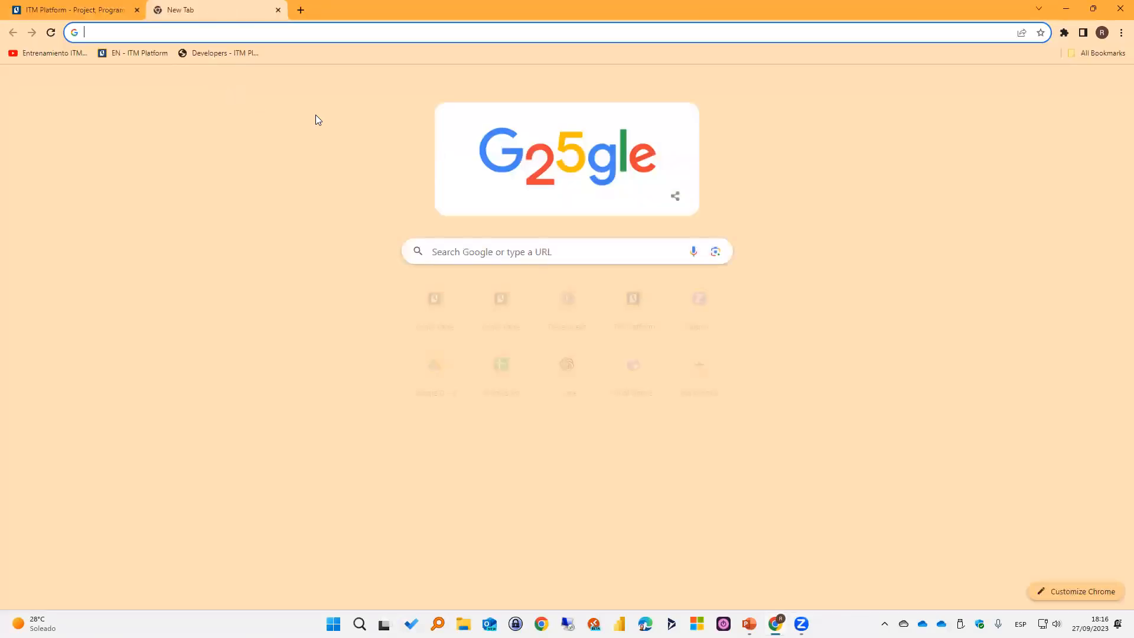
click(142, 55)
click(631, 243)
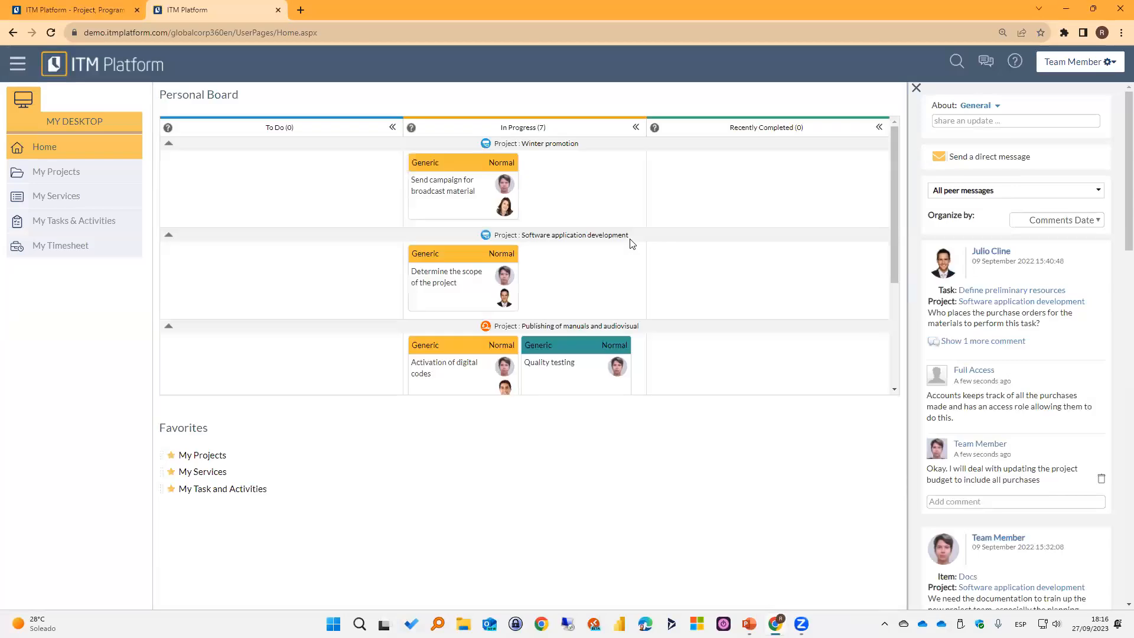
drag(309, 451, 293, 428)
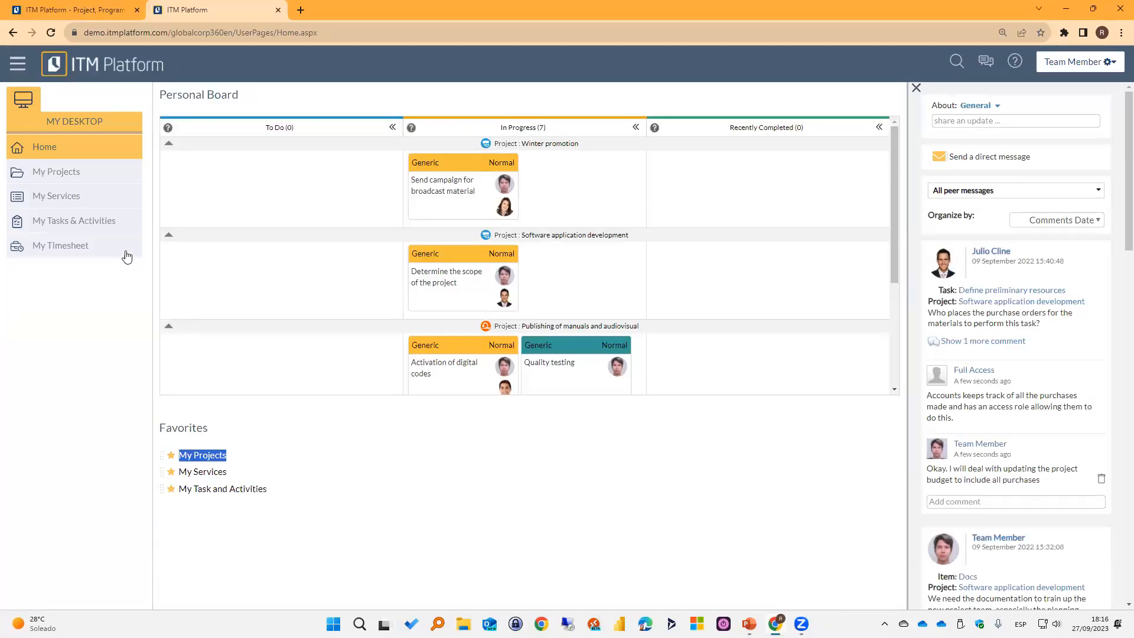
click(103, 228)
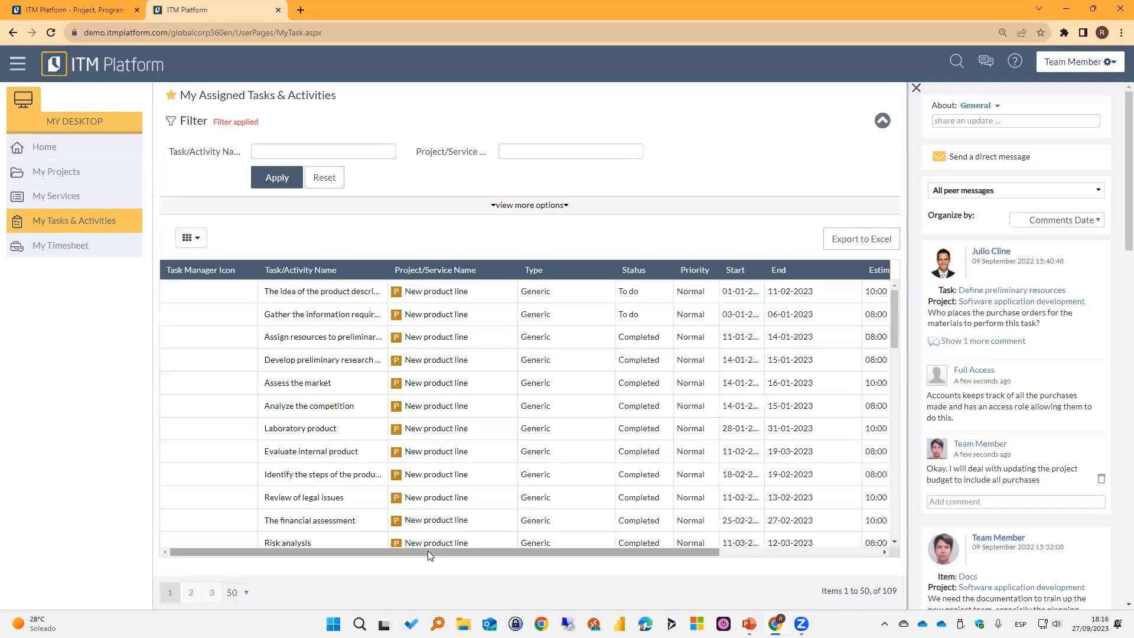
Review the task list's type, status, date, estimated time and actual time columns, and narrow the Task Manager Icon column.
drag(433, 551, 867, 559)
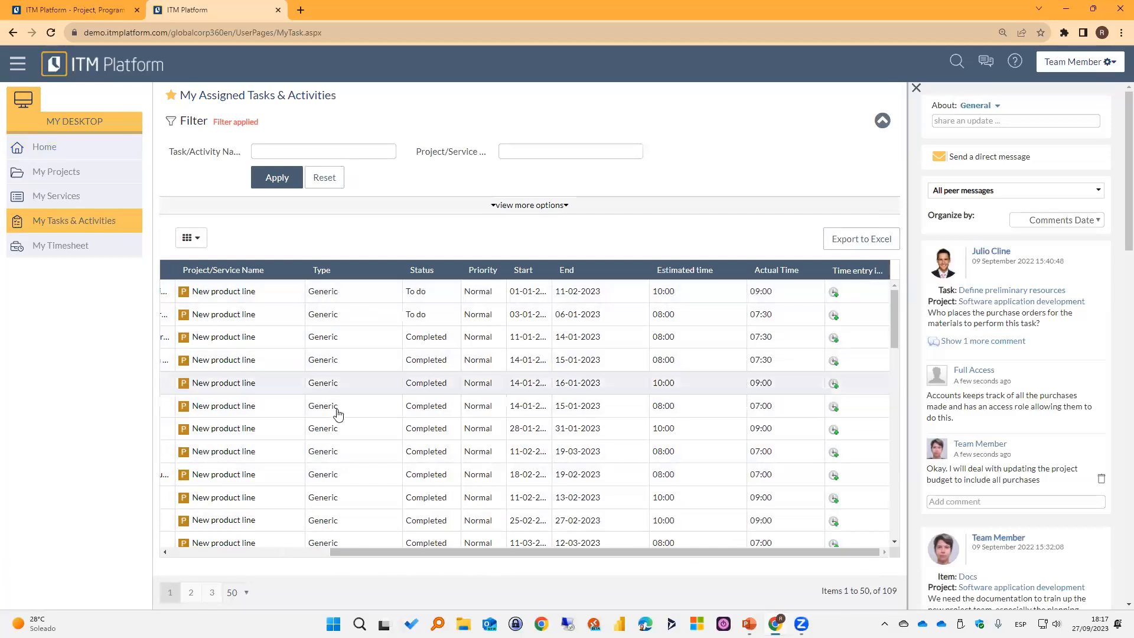
scroll(338, 422, down, 10)
scroll(337, 424, up, 10)
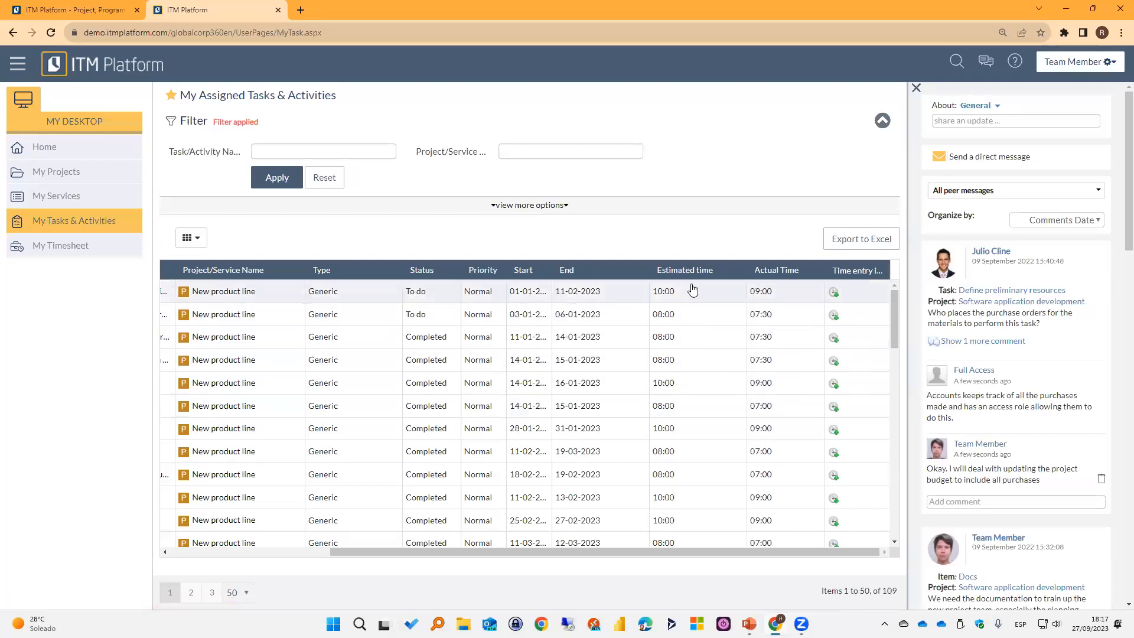
mouse_move(706, 558)
mouse_down()
mouse_move(537, 562)
mouse_move(710, 537)
mouse_up()
drag(742, 552, 512, 567)
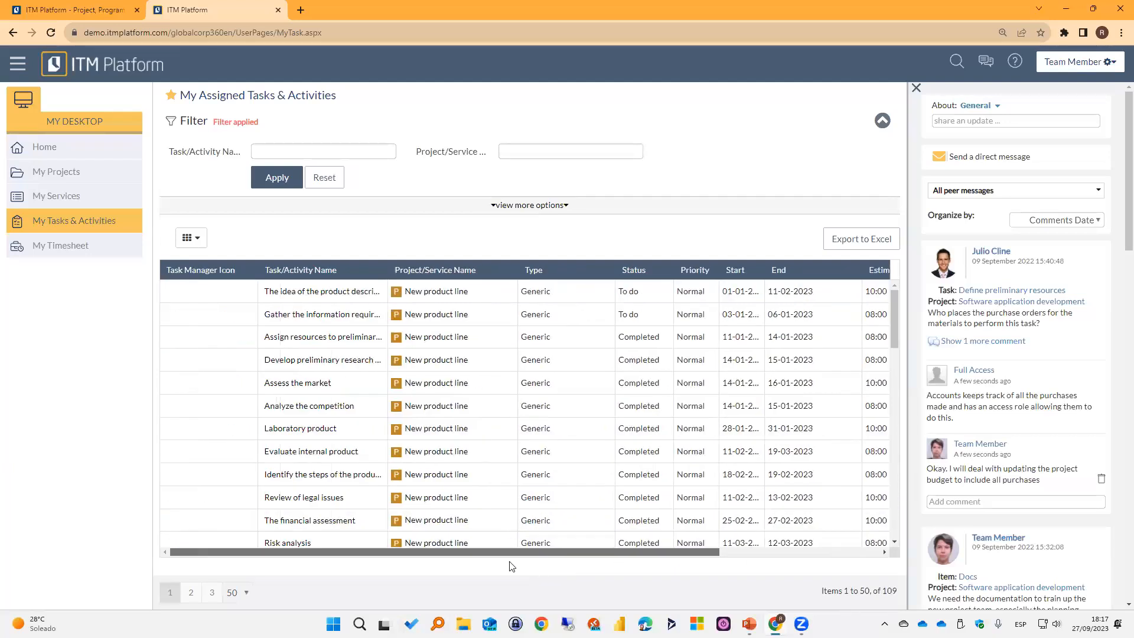
drag(258, 271, 209, 272)
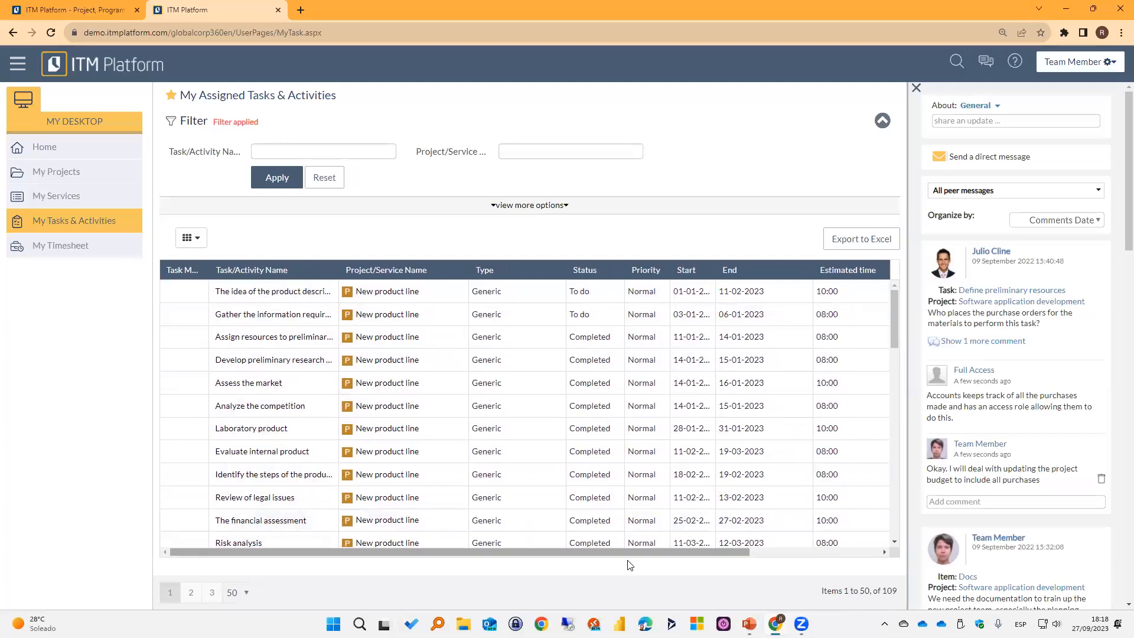
Start a time entry for the first task, The idea of the product description, with work dates 25-09-2023 to 27-09-2023.
drag(709, 552, 839, 552)
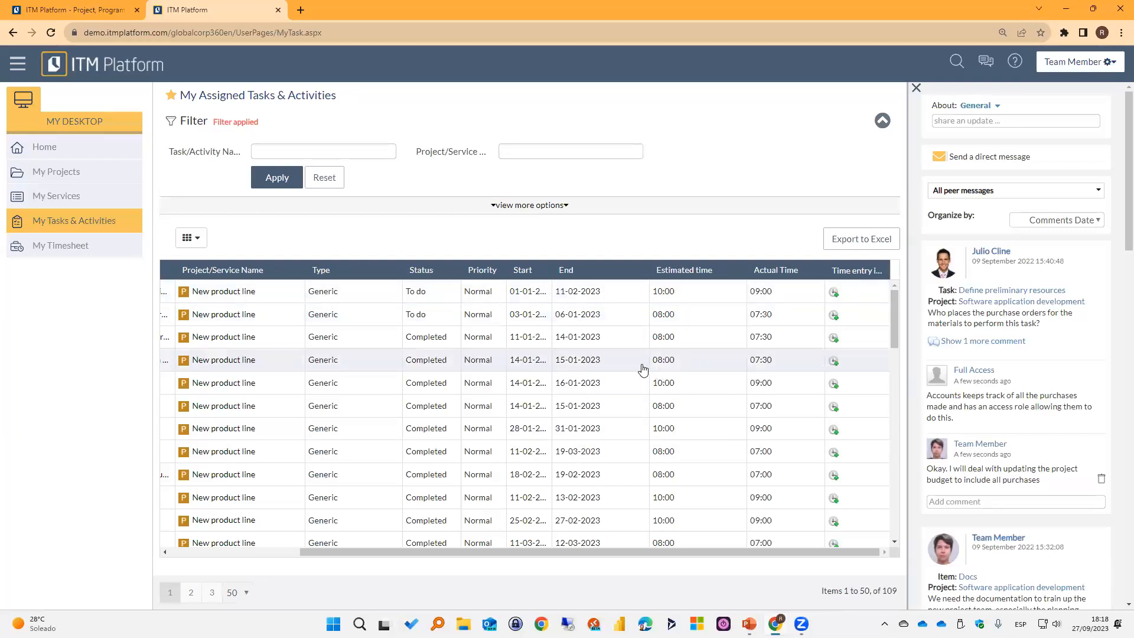
click(834, 293)
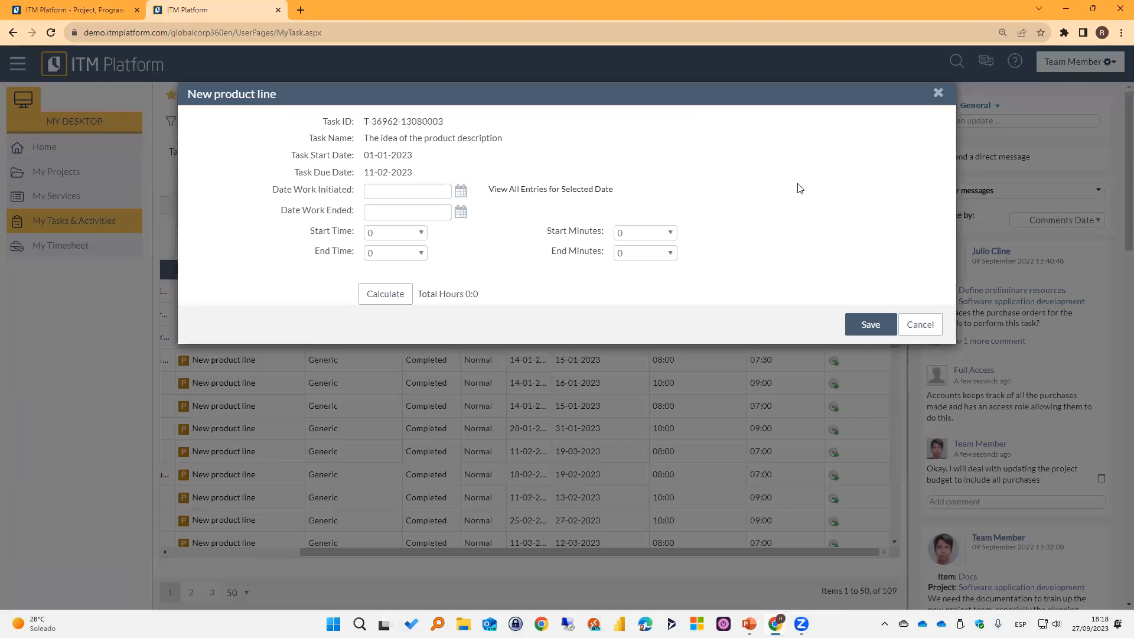
click(460, 193)
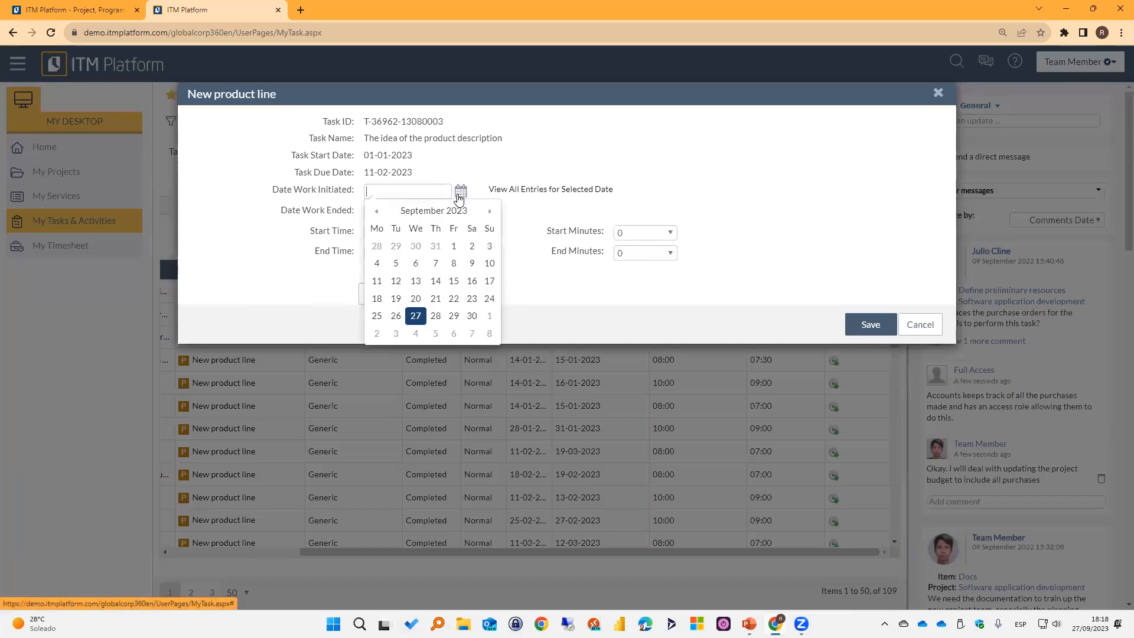
click(376, 316)
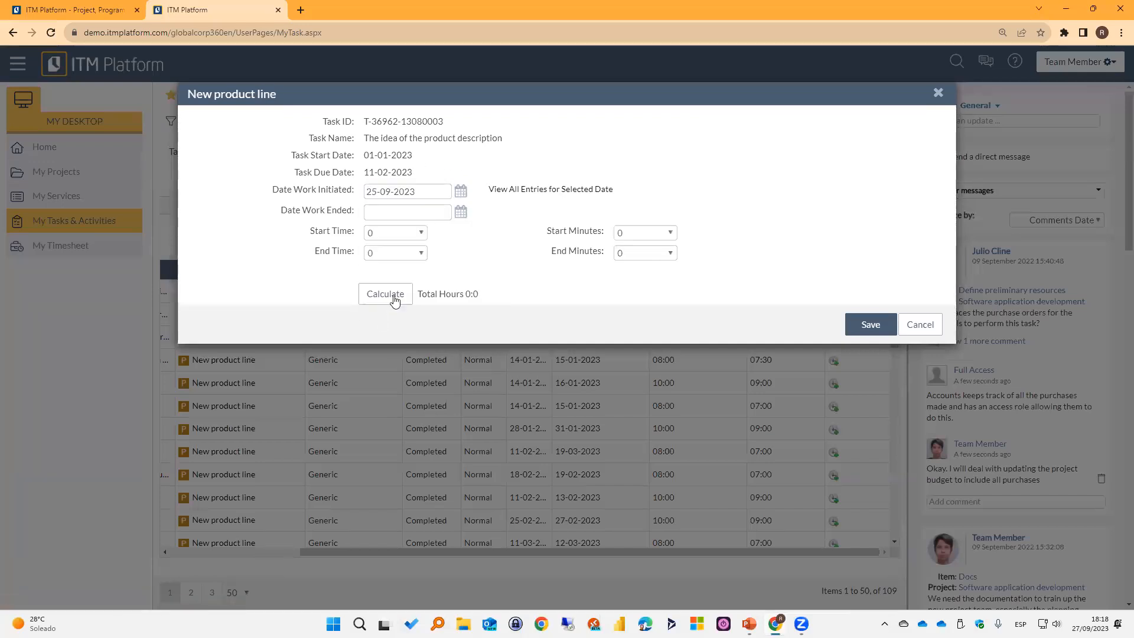
click(458, 218)
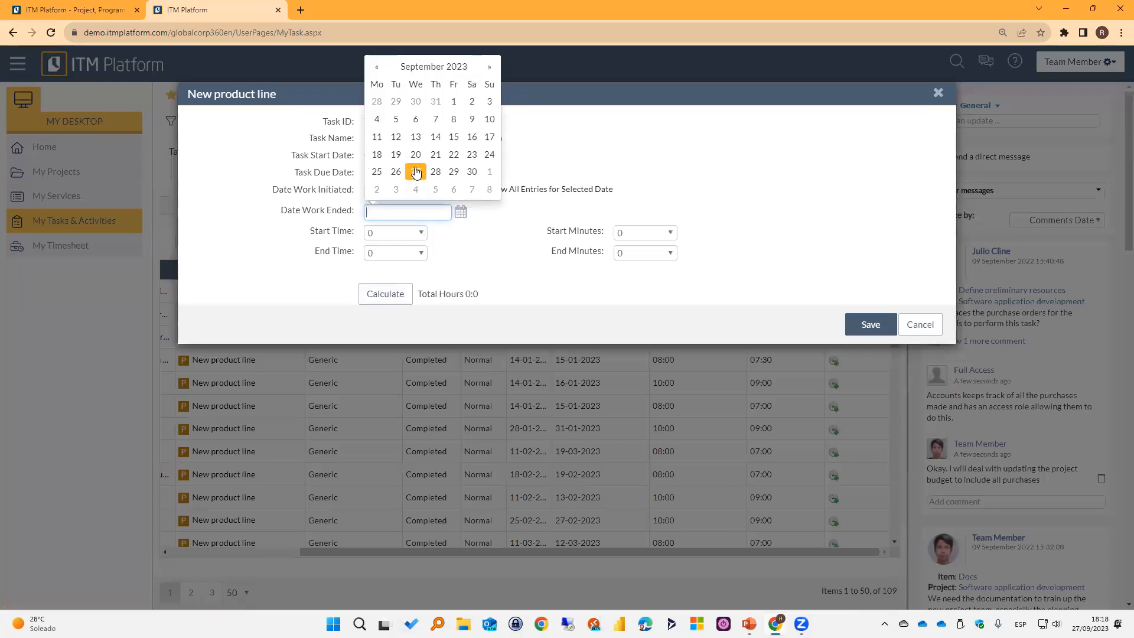
click(417, 175)
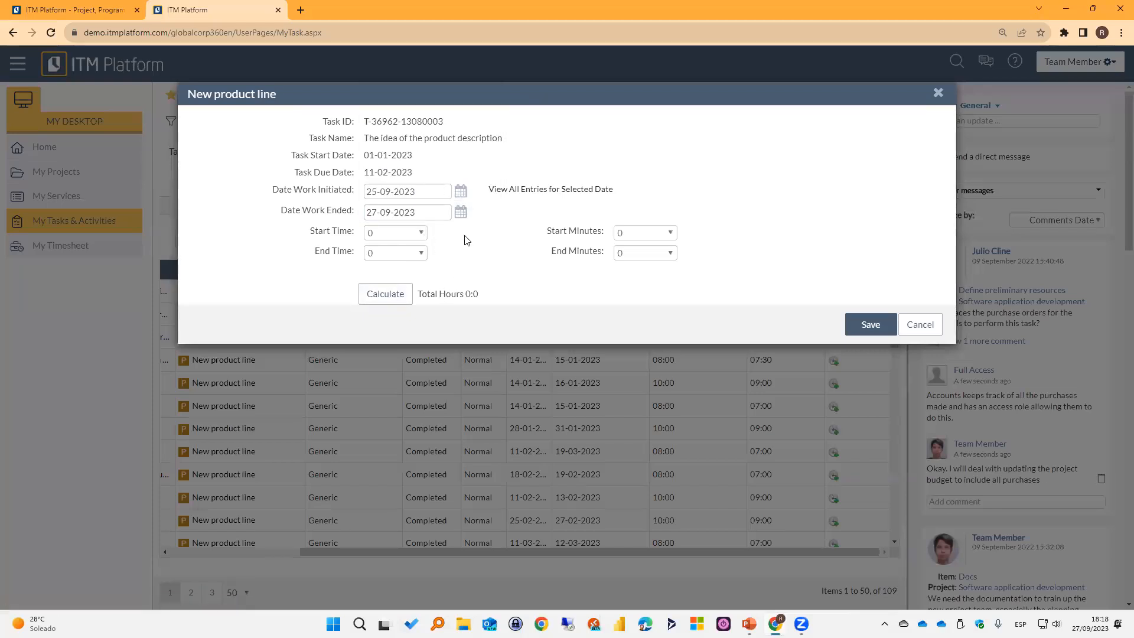
Set the time entry's start to 8 hours 30 minutes and its end to 10 hours 45 minutes.
click(420, 238)
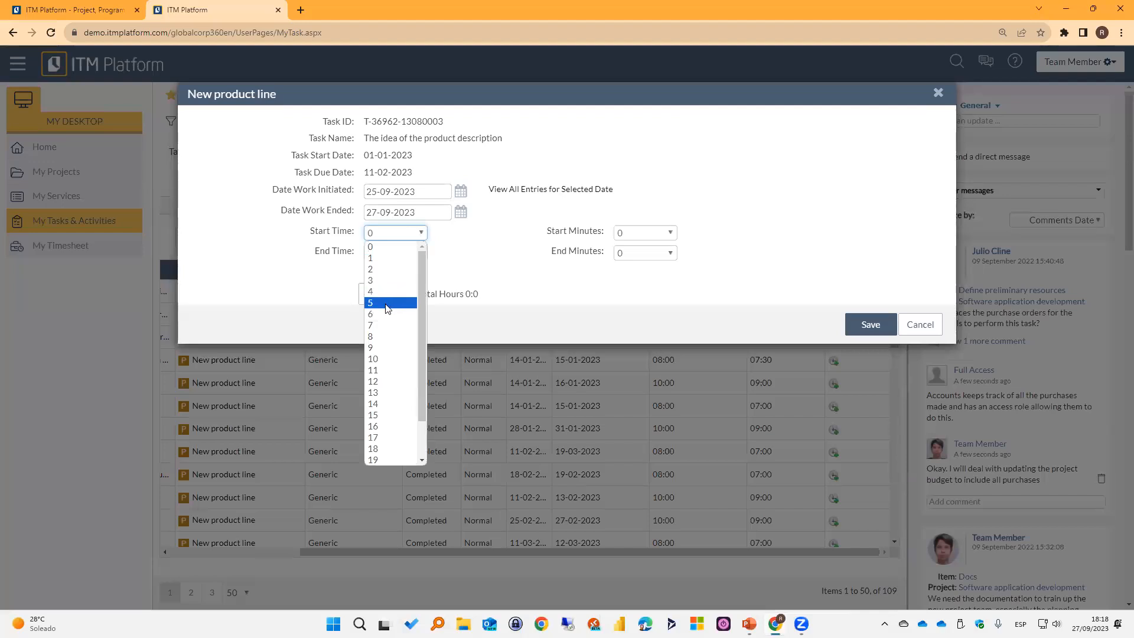
click(387, 337)
click(651, 239)
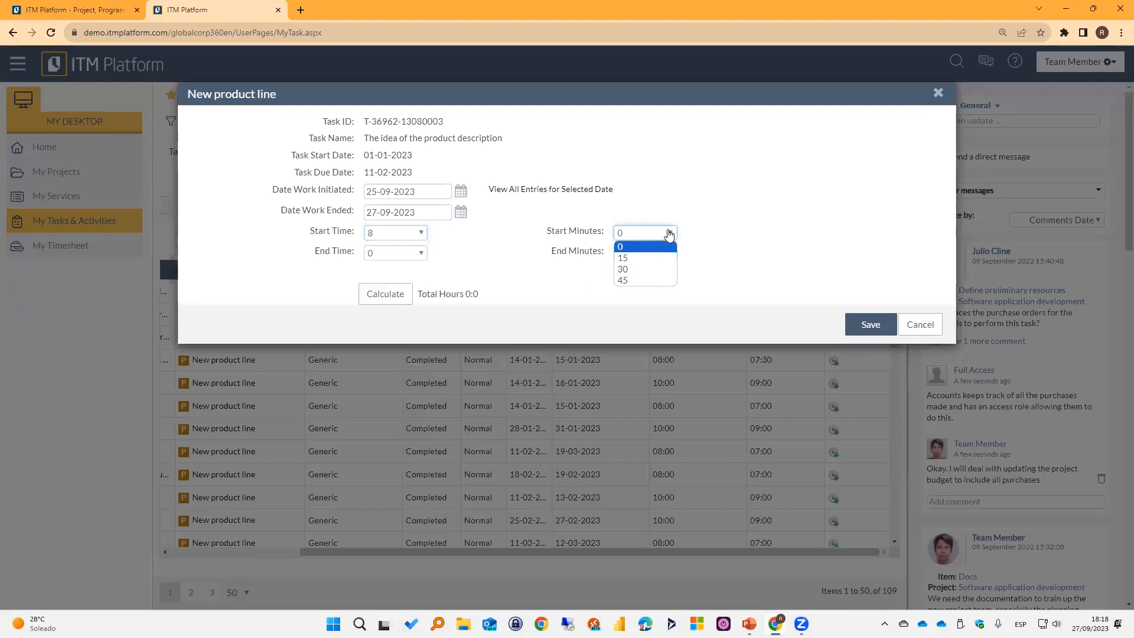
click(654, 267)
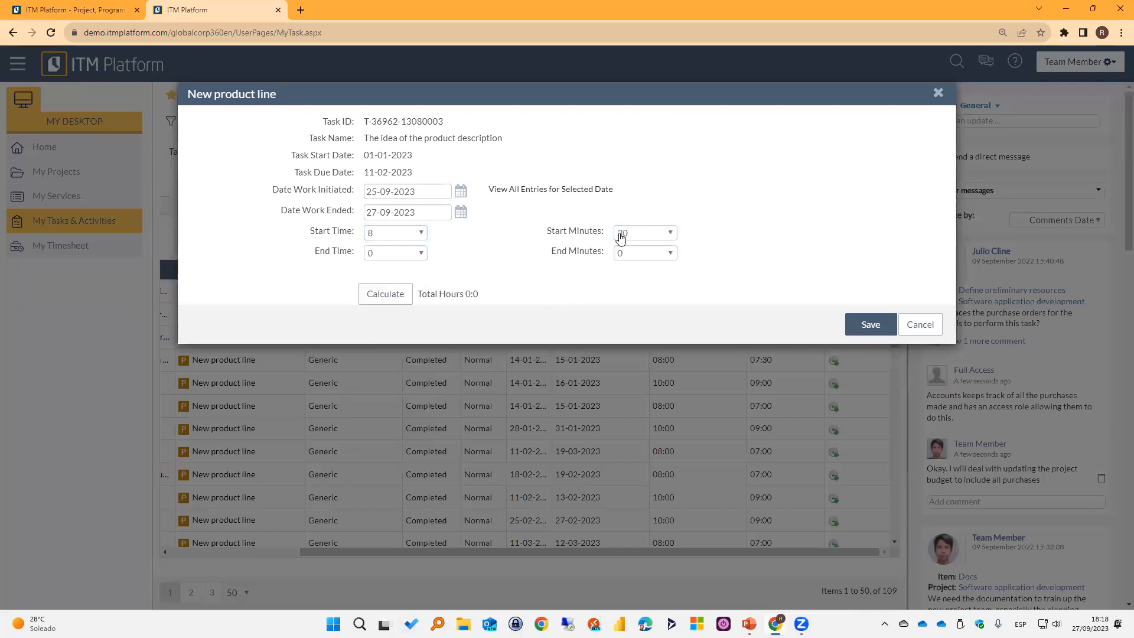
click(412, 258)
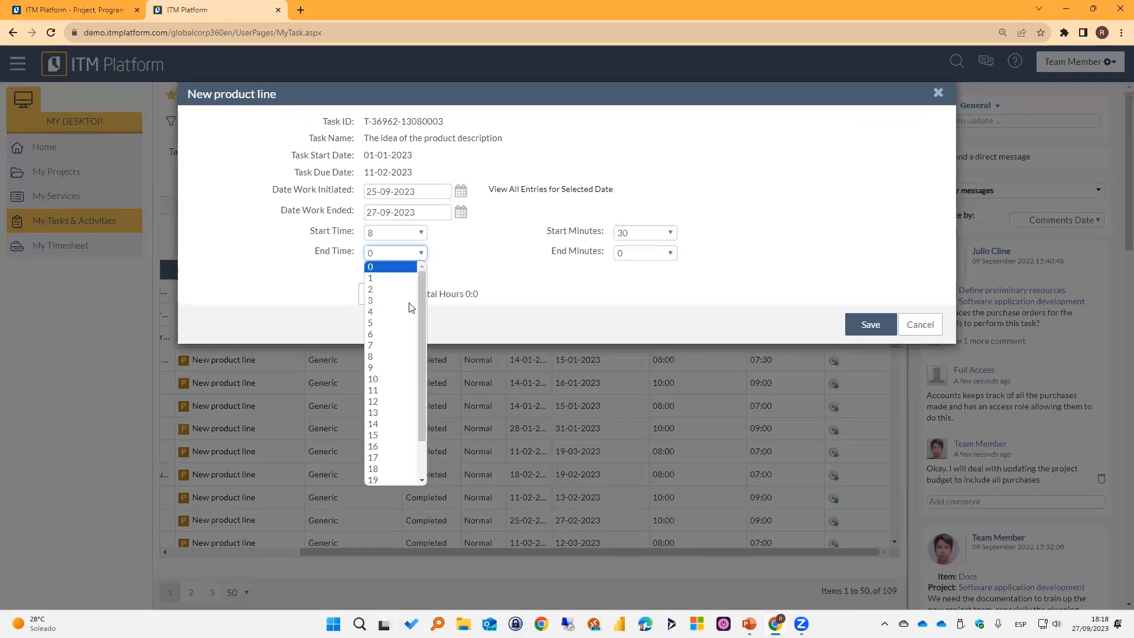
click(393, 383)
click(650, 255)
click(643, 303)
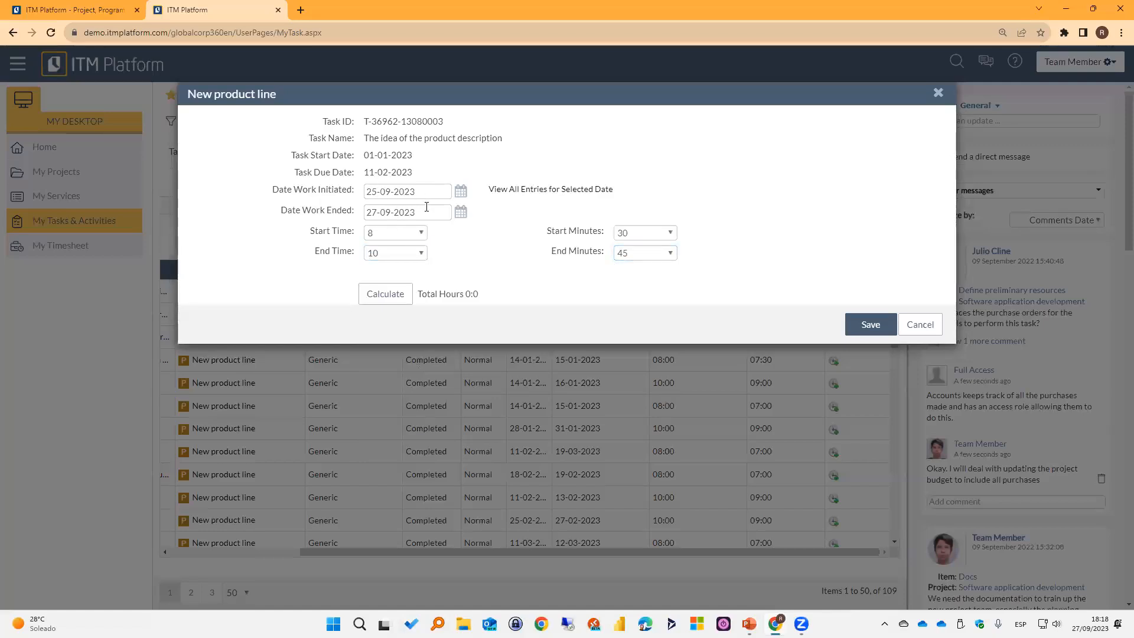
Calculate the time entry's total hours, cancel the entry, and return to the first columns of the task list.
click(398, 301)
click(908, 329)
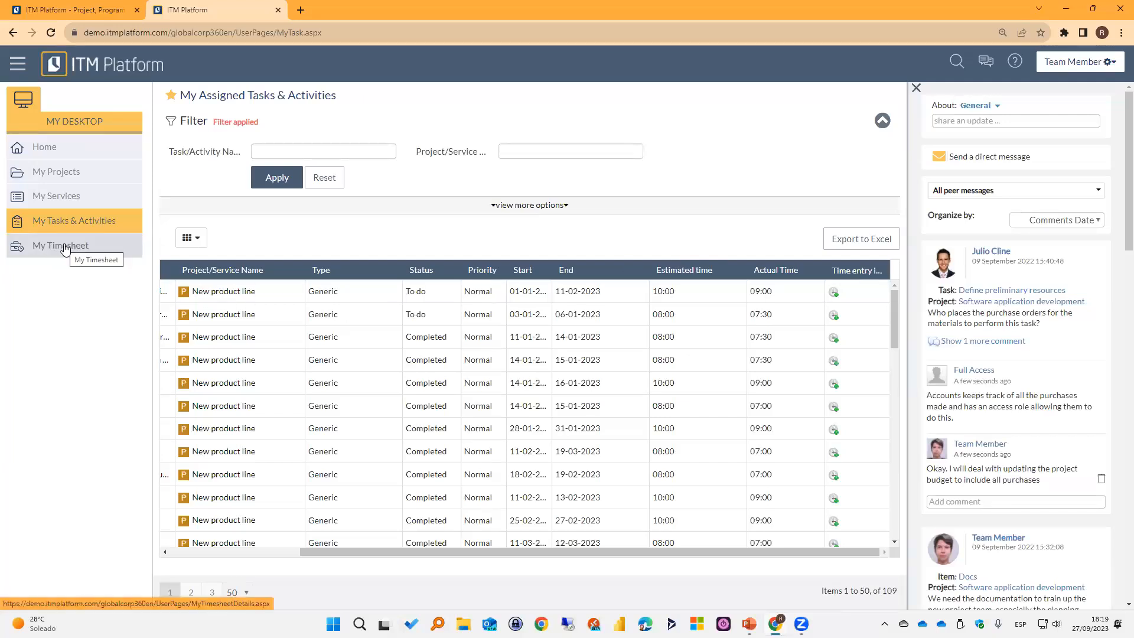
drag(431, 555, 301, 555)
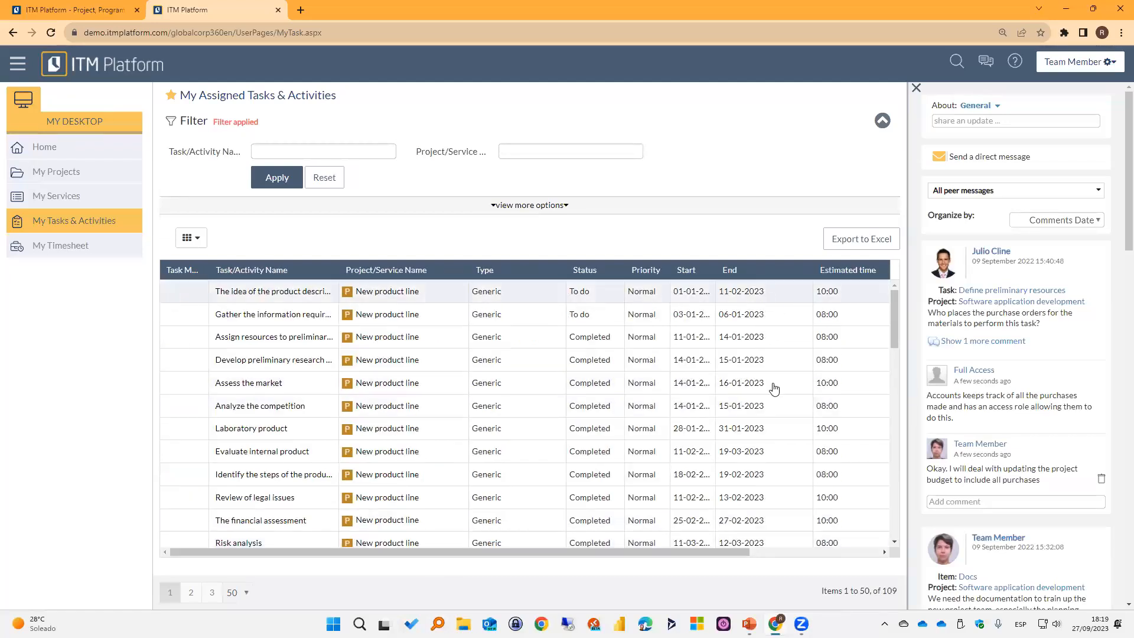
Check the time entry column of the task list, open My Timesheet, and browse to the next week and back.
click(779, 555)
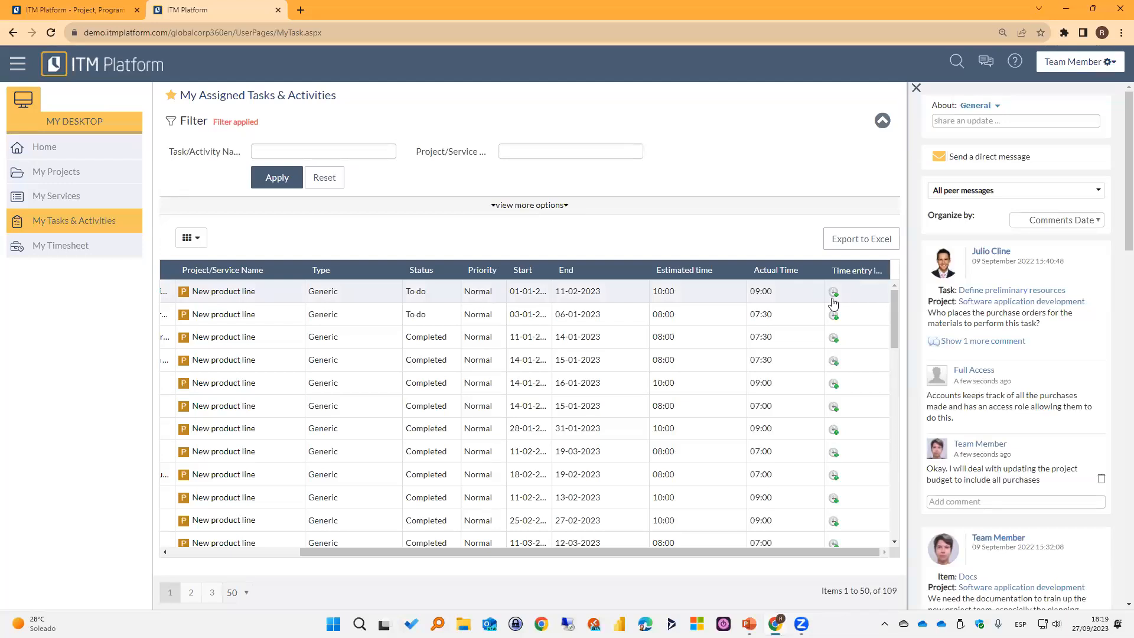
click(90, 247)
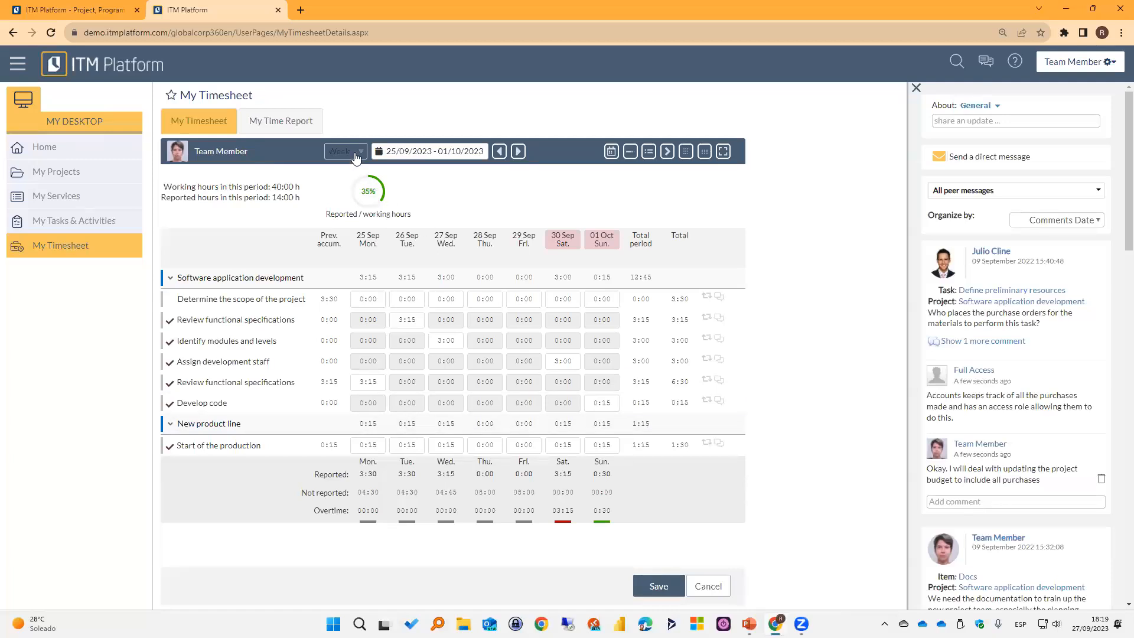
click(518, 151)
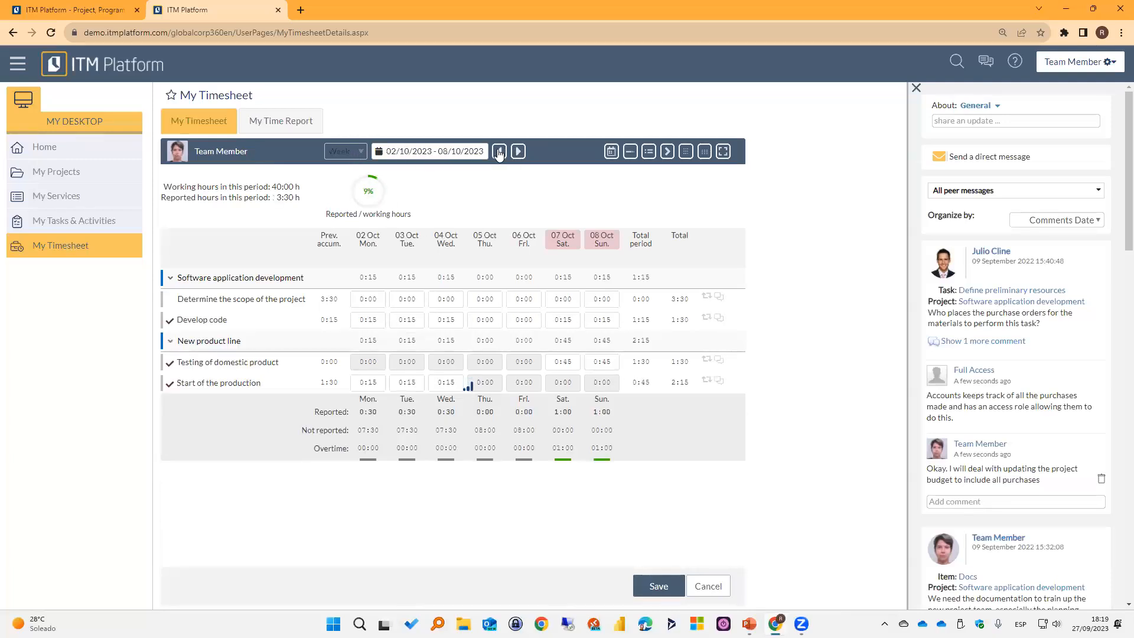
click(499, 151)
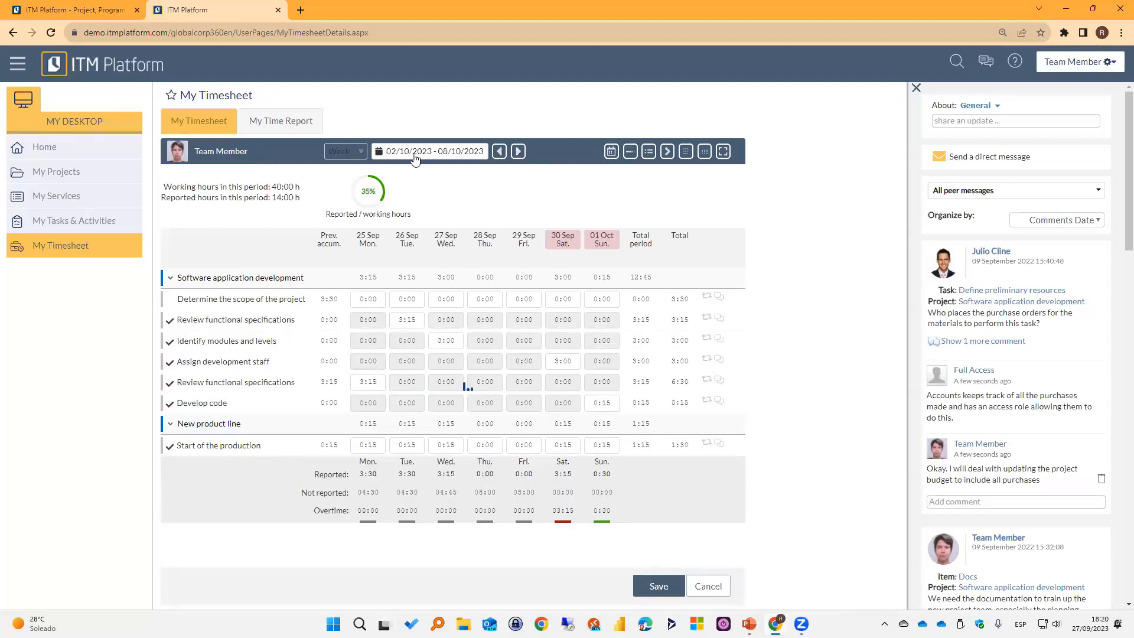
Show the timesheet for the week of 14/08/2023 to 20/08/2023.
click(414, 154)
click(379, 182)
click(382, 276)
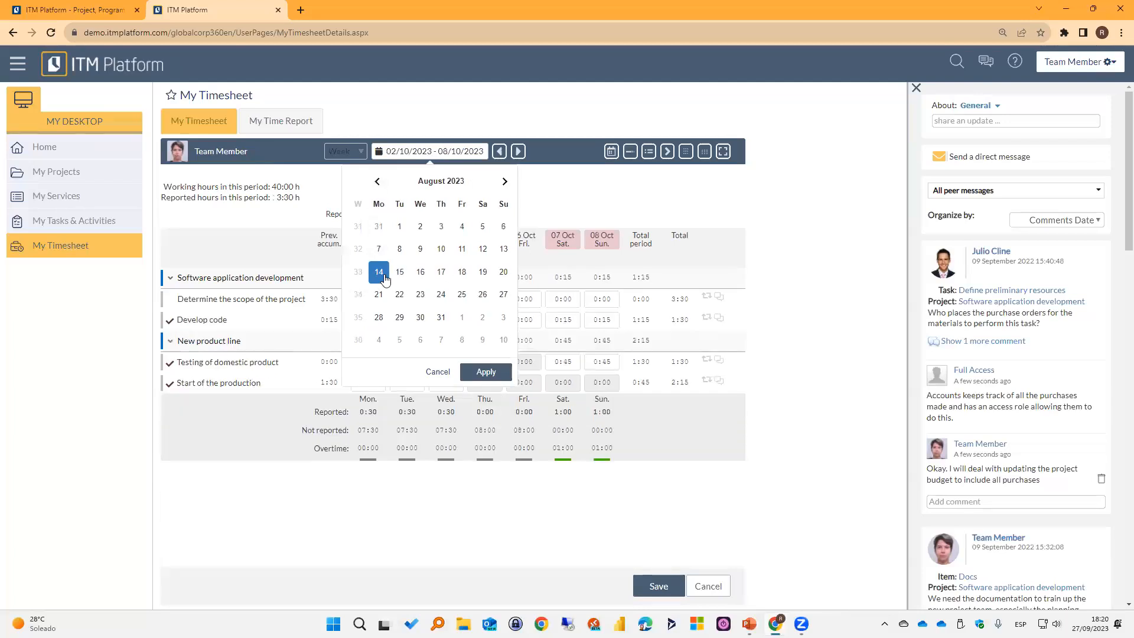
click(487, 372)
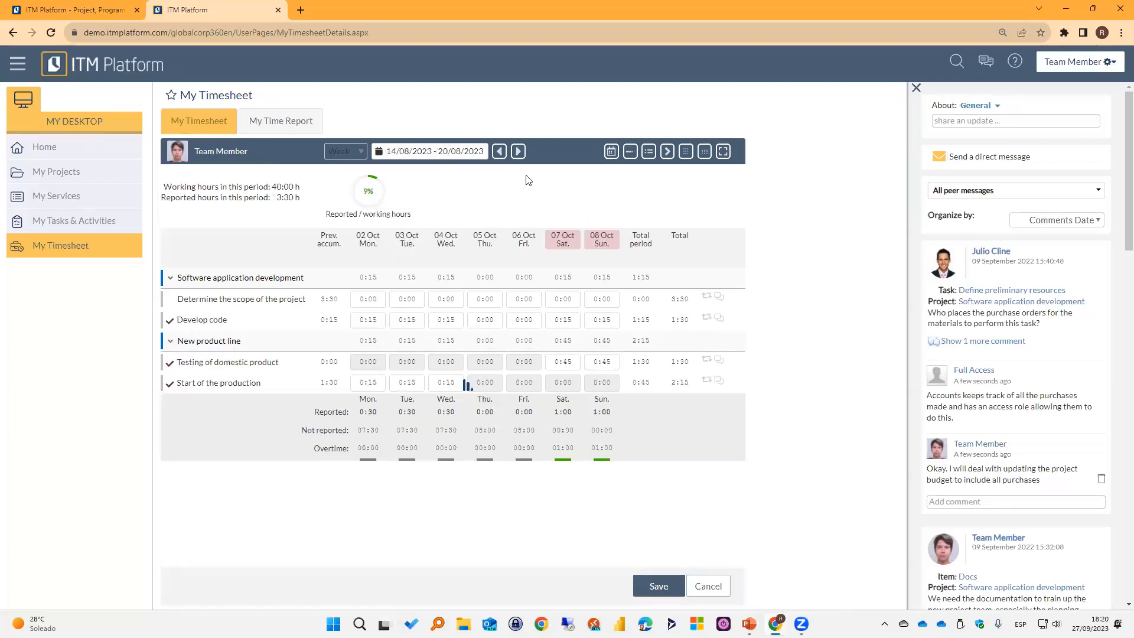
Switch the timesheet to a custom period from 14/08/2023 to 31/08/2023 and close the peer messages panel.
click(357, 154)
click(357, 177)
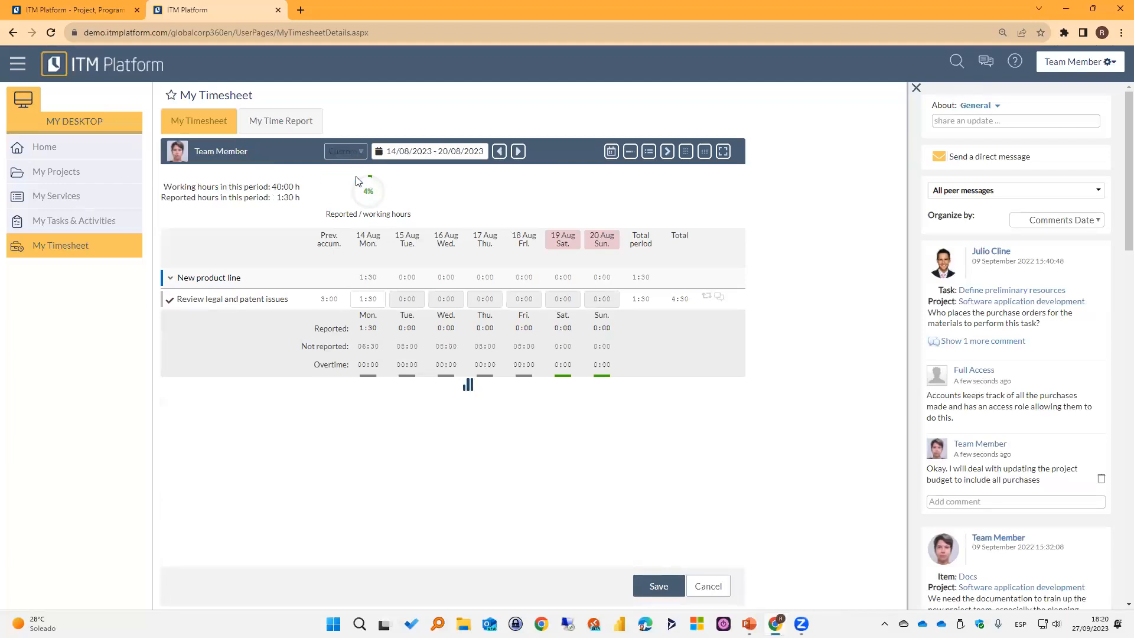
click(473, 154)
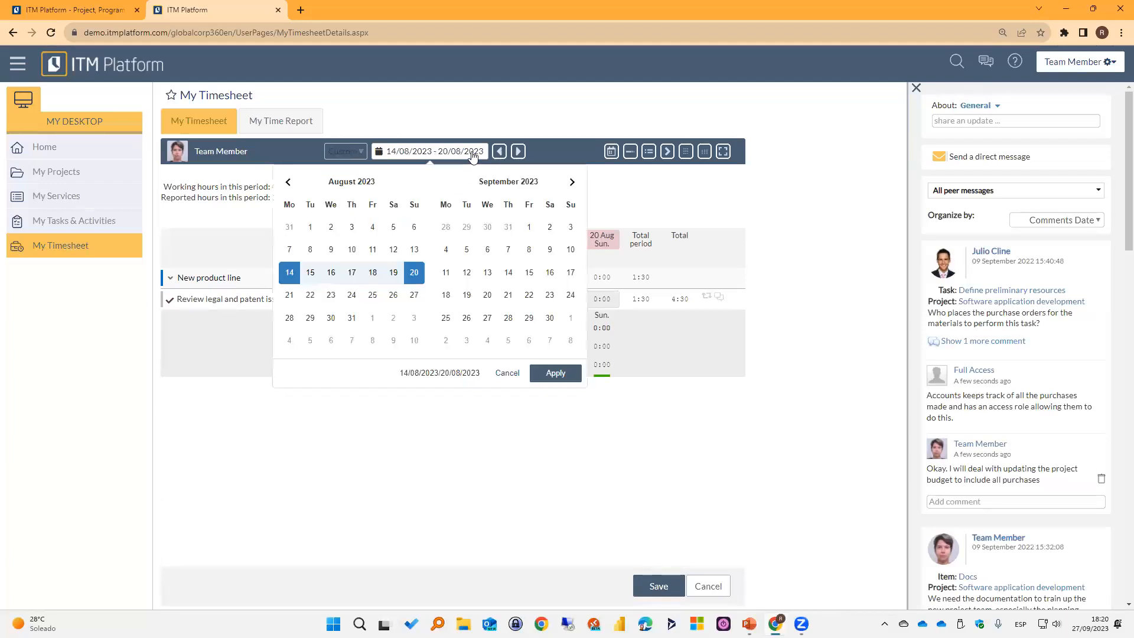
click(374, 319)
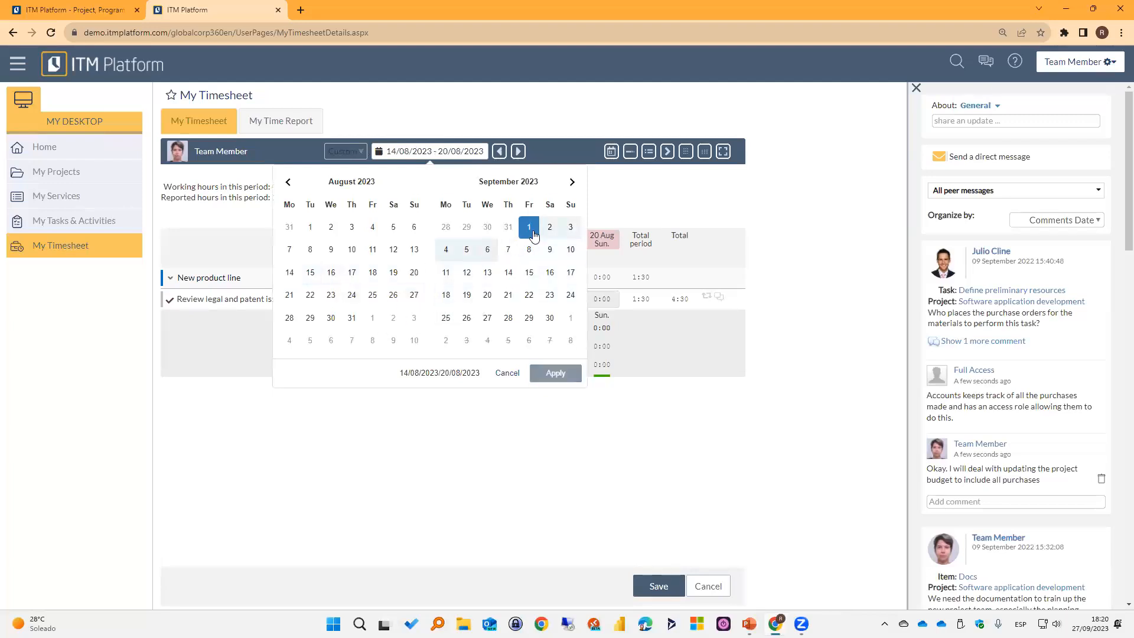
click(549, 318)
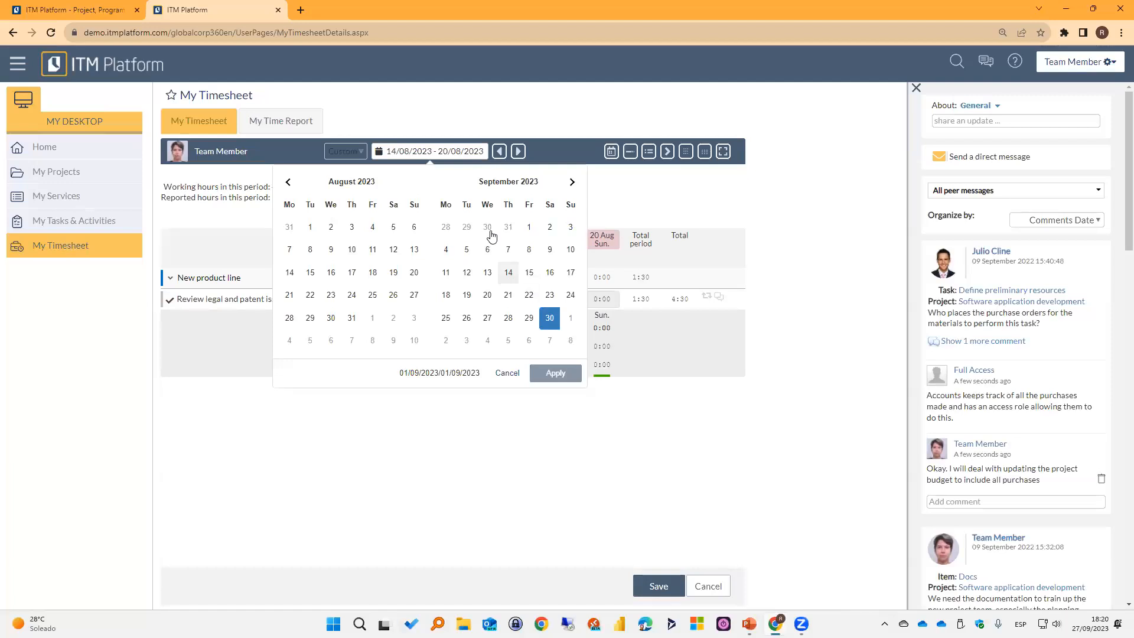
click(289, 273)
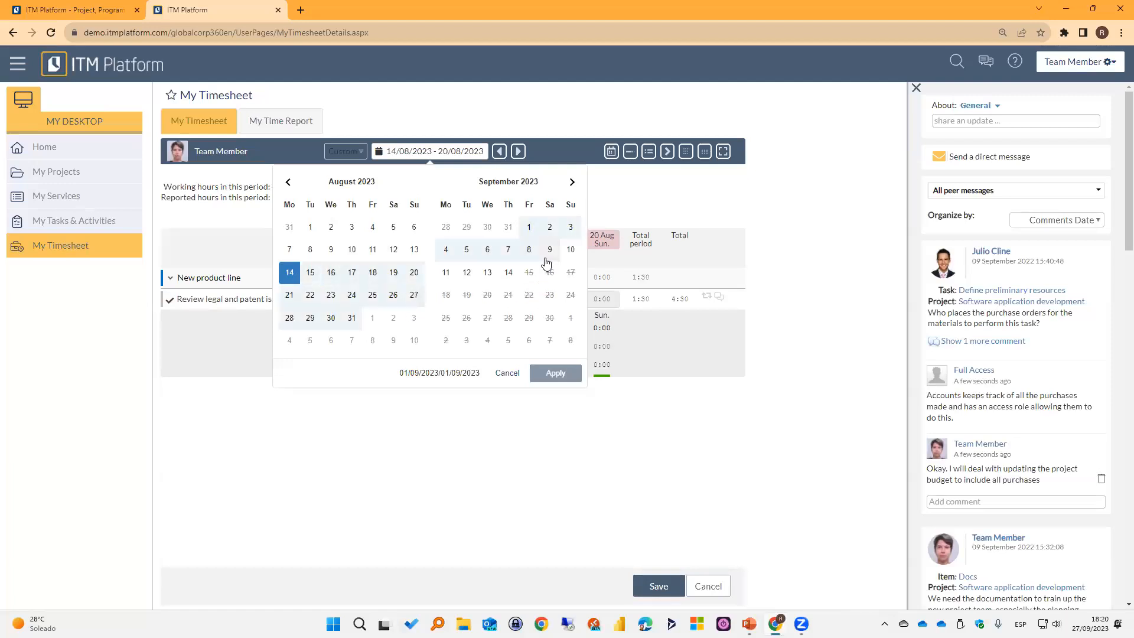
click(353, 319)
click(553, 371)
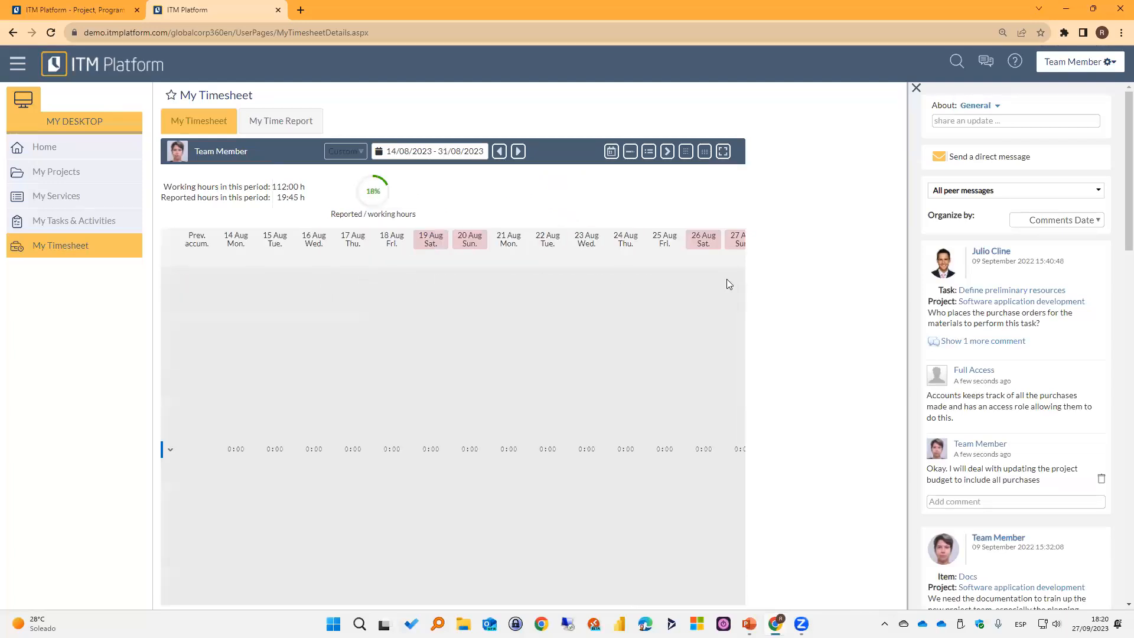
click(914, 88)
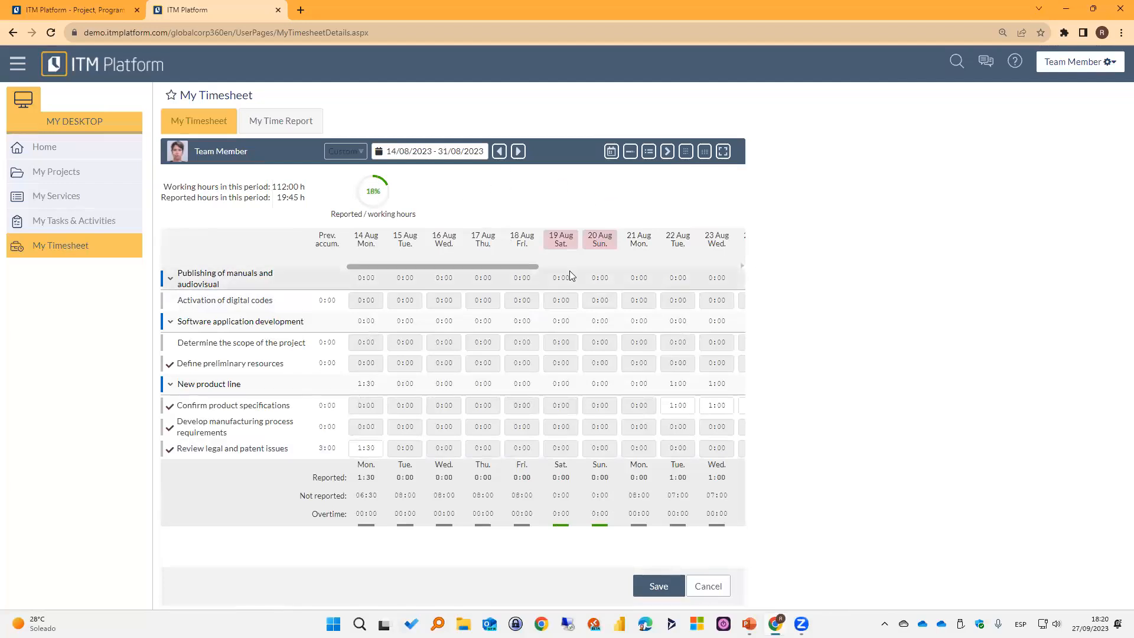
Hide and redisplay the timesheet's non-working days several times, leaving them shown.
click(610, 153)
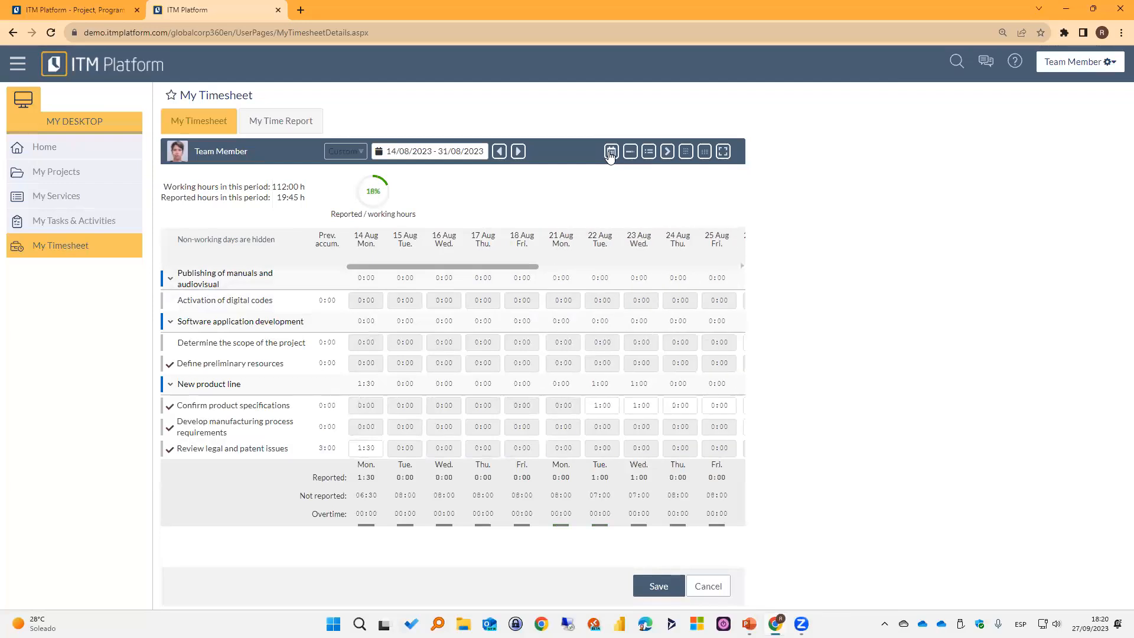
click(610, 152)
click(611, 153)
click(610, 153)
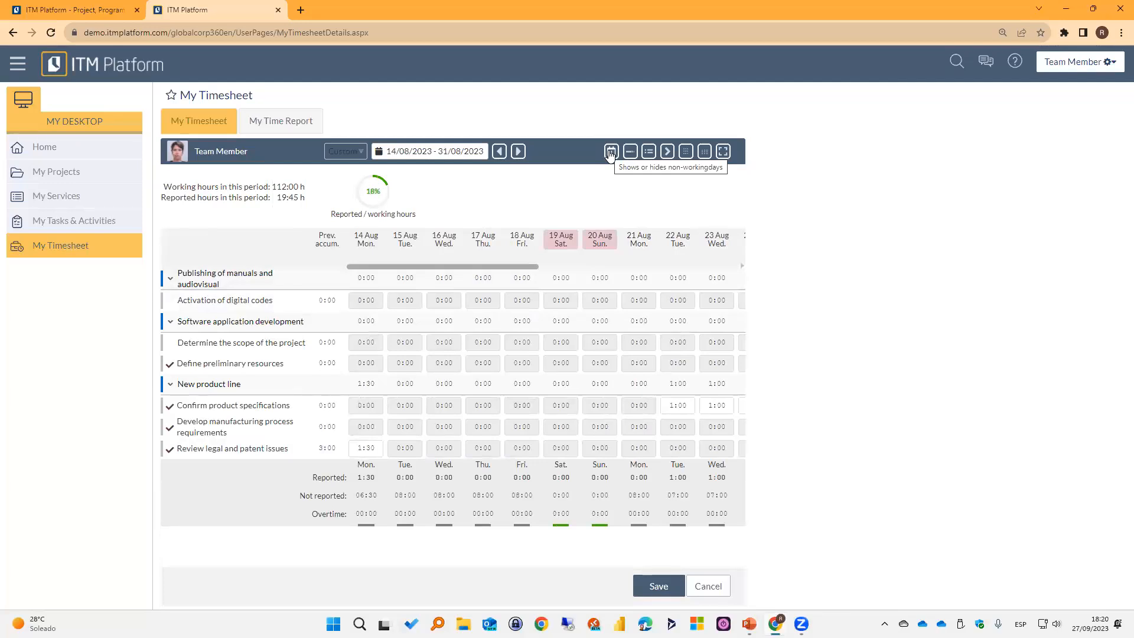
click(610, 153)
click(610, 153)
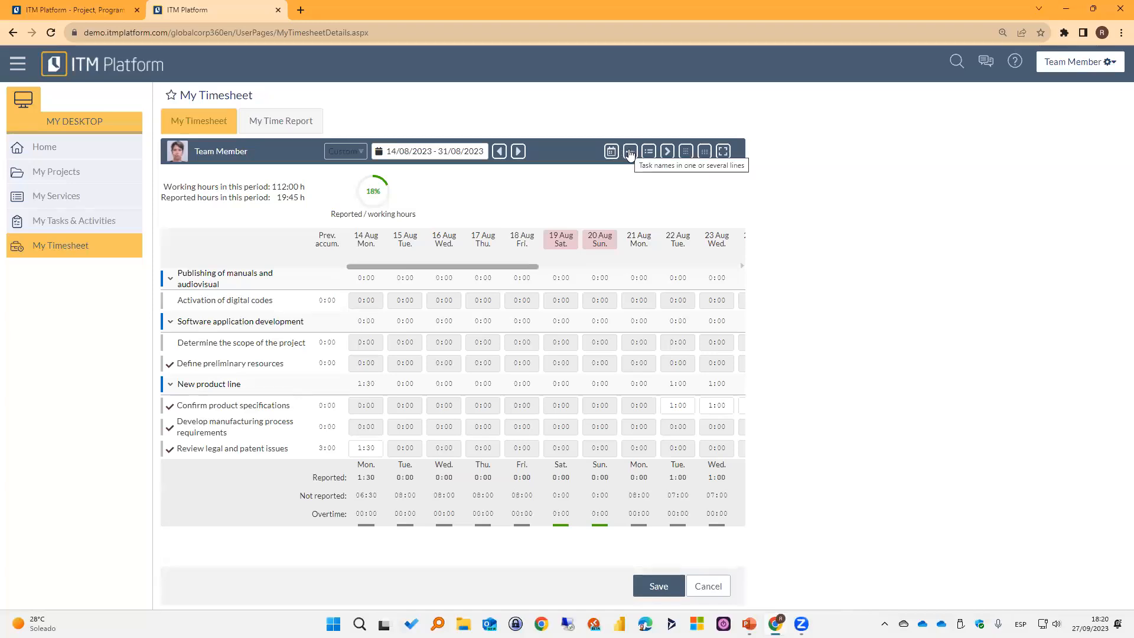
Alternate the timesheet's task names between one line and several lines, ending with several lines.
click(630, 153)
click(630, 153)
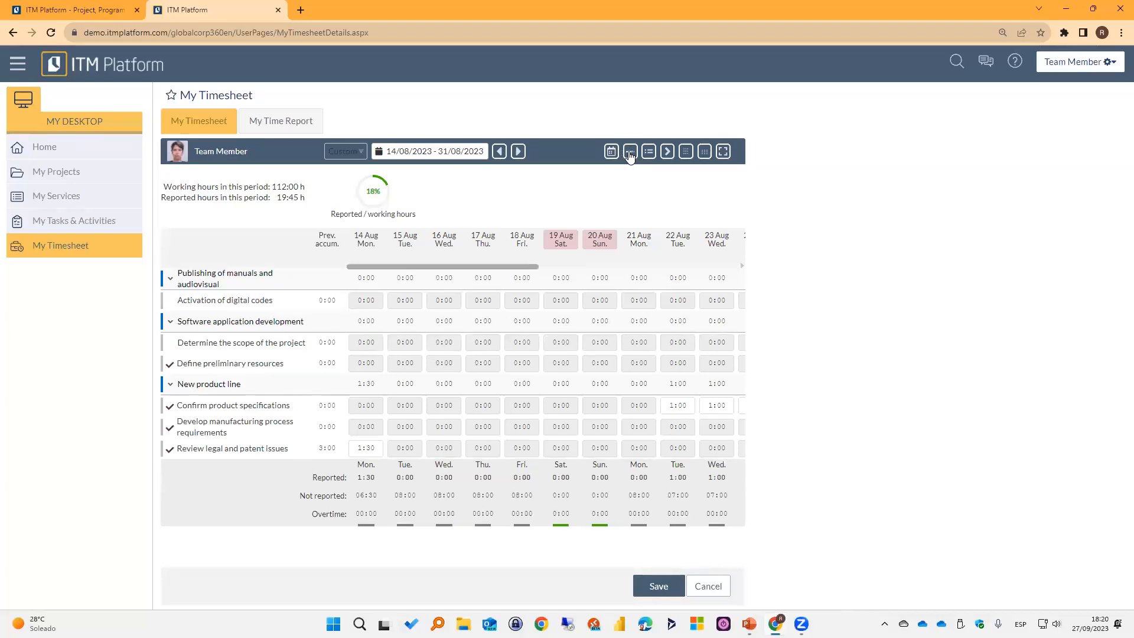
click(630, 154)
click(630, 154)
click(630, 154)
click(630, 154)
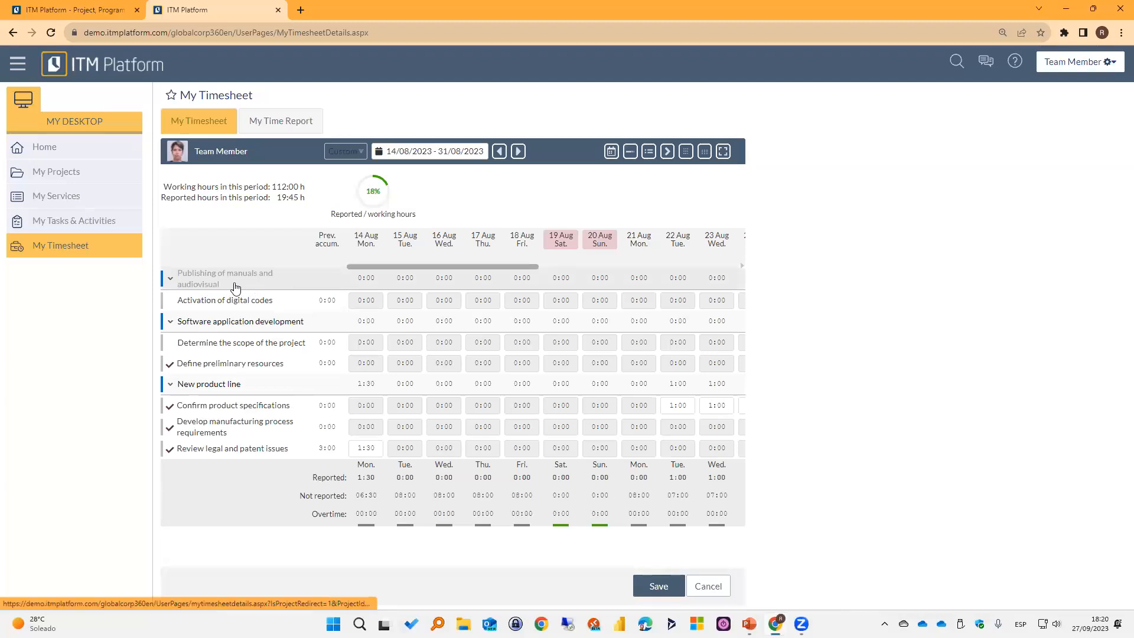
click(630, 154)
click(629, 153)
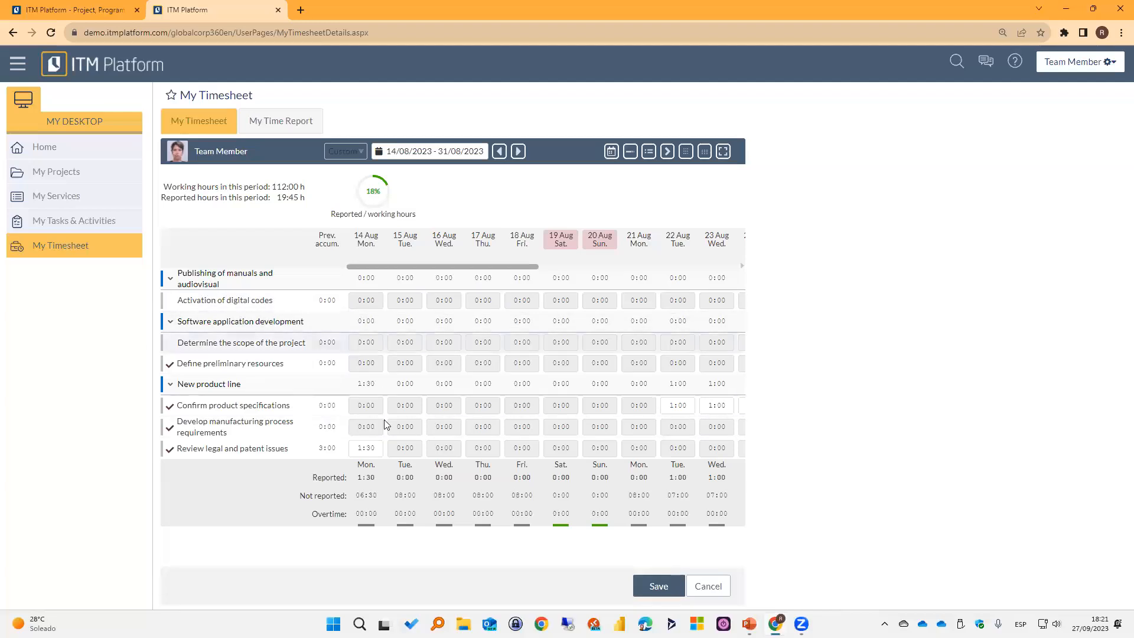
Hide and redisplay completed items, and collapse all projects, expanding Software application development before expanding everything again.
click(649, 152)
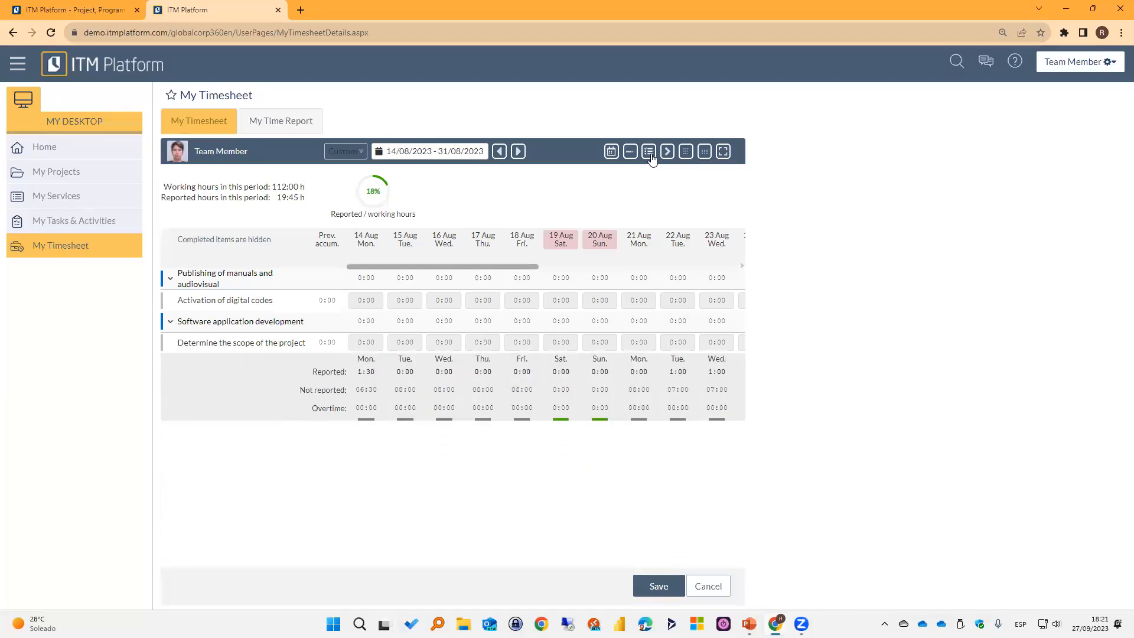
click(649, 152)
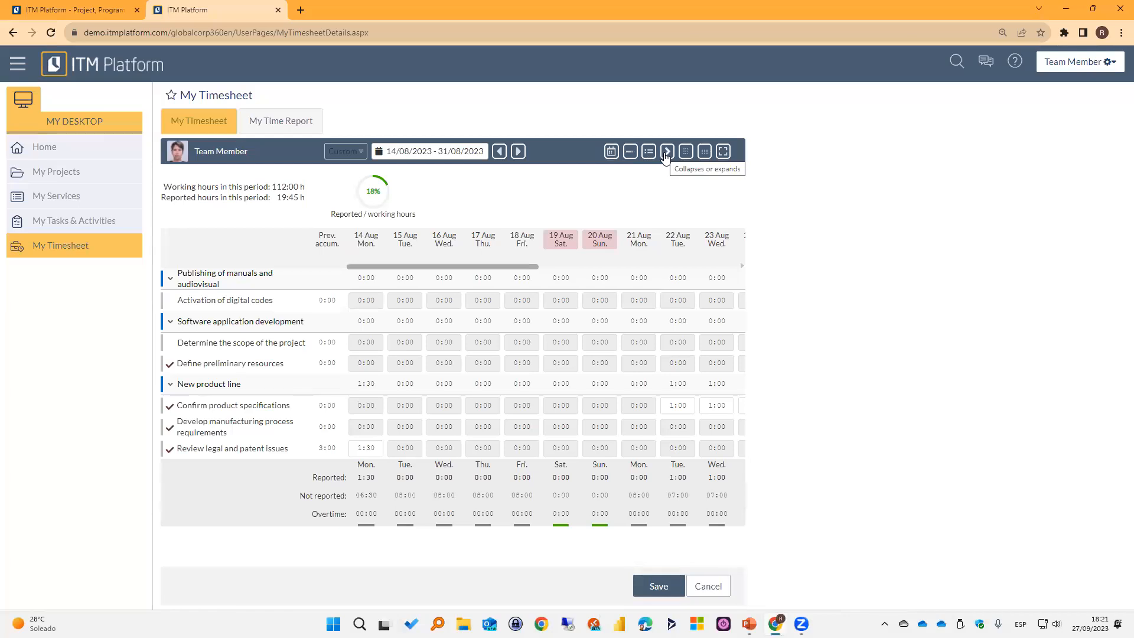
click(666, 152)
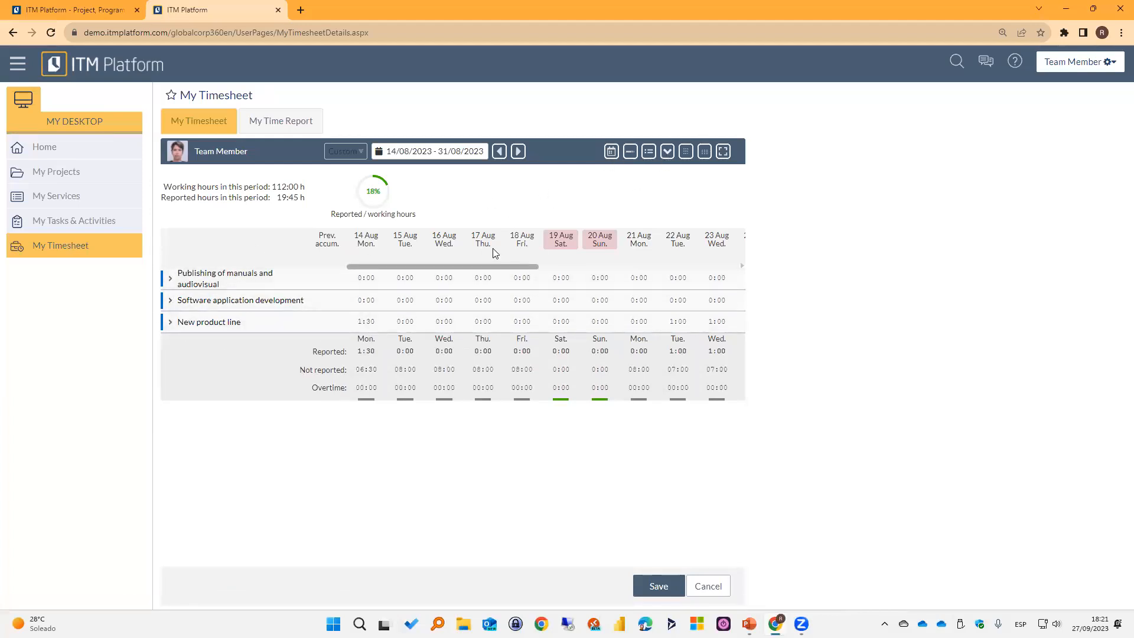
click(172, 304)
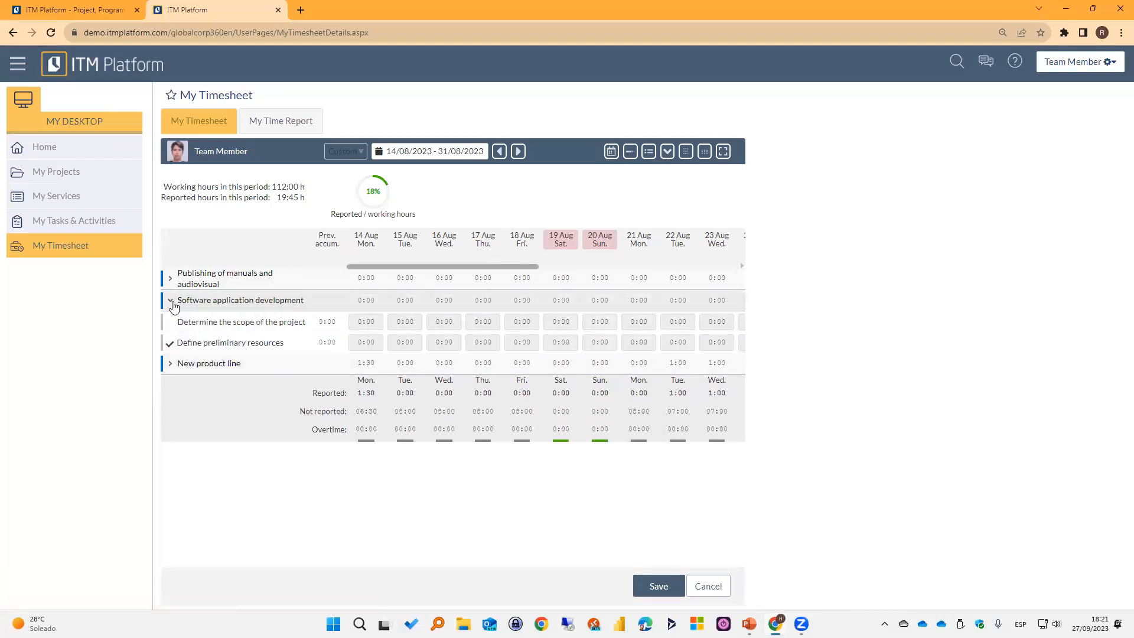
click(668, 152)
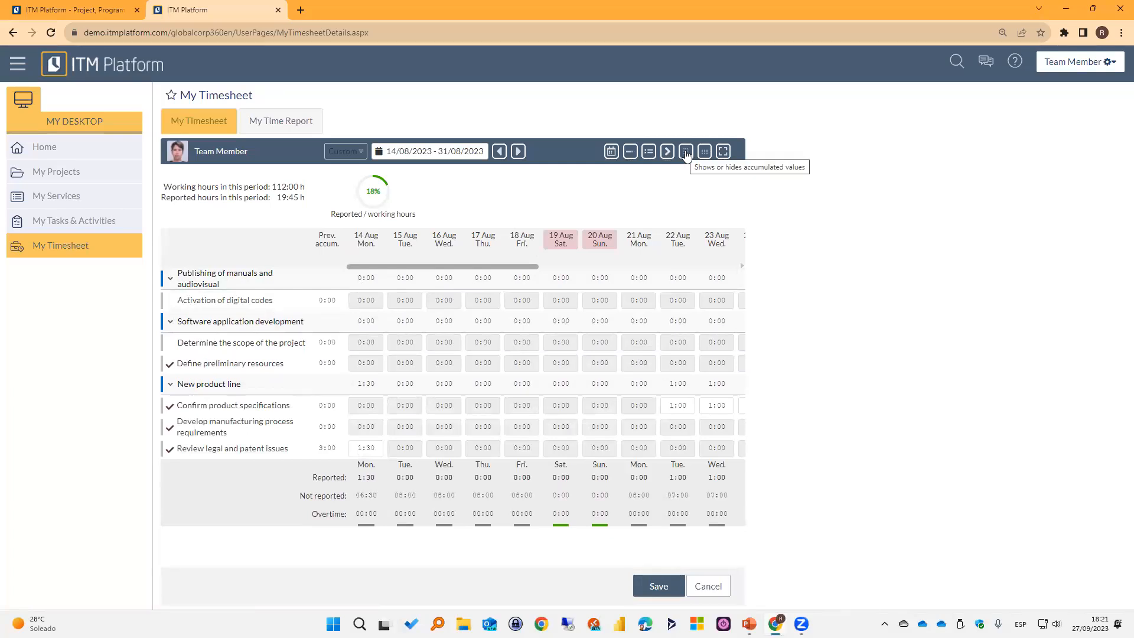
Toggle the accumulated values off and on, and return the timesheet to a weekly period of 25/09/2023 to 01/10/2023.
click(686, 156)
click(686, 156)
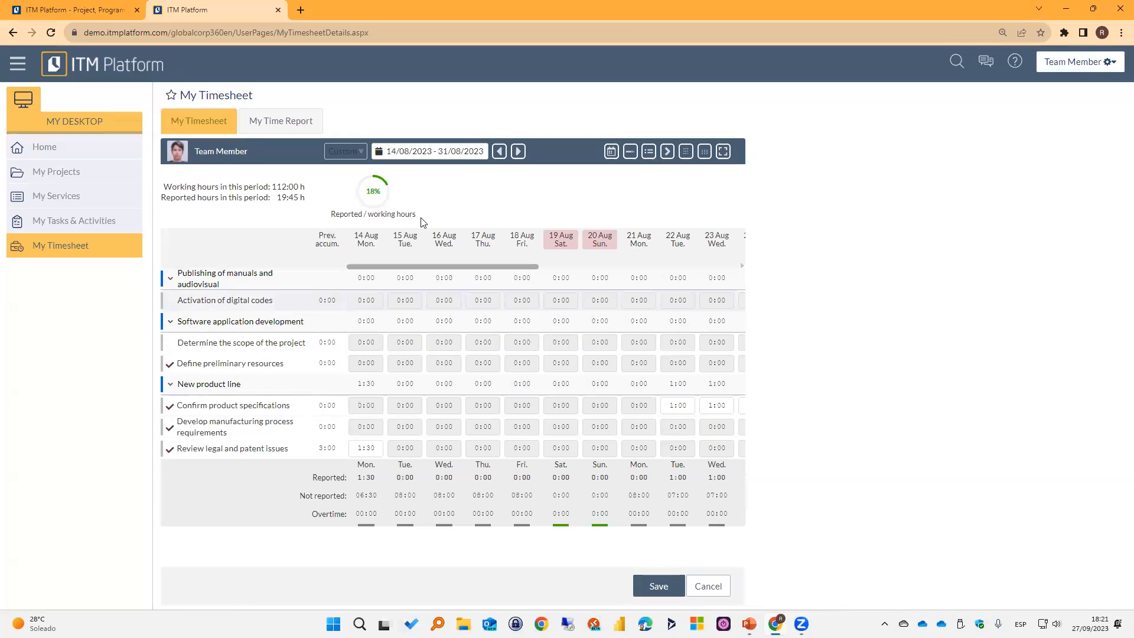
click(345, 152)
click(345, 165)
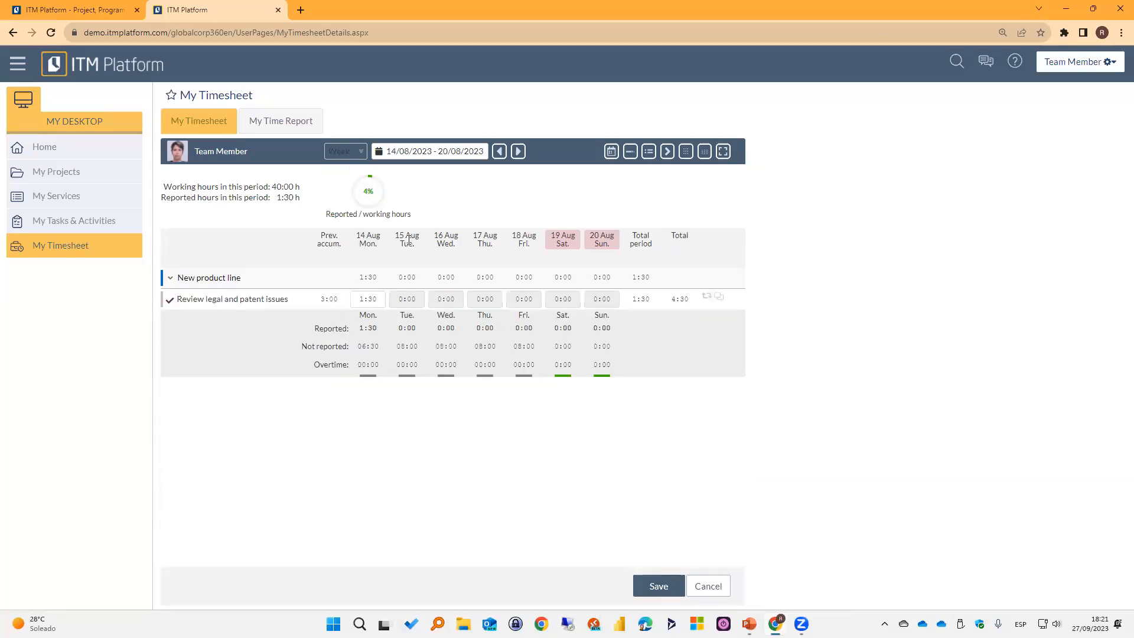
click(461, 152)
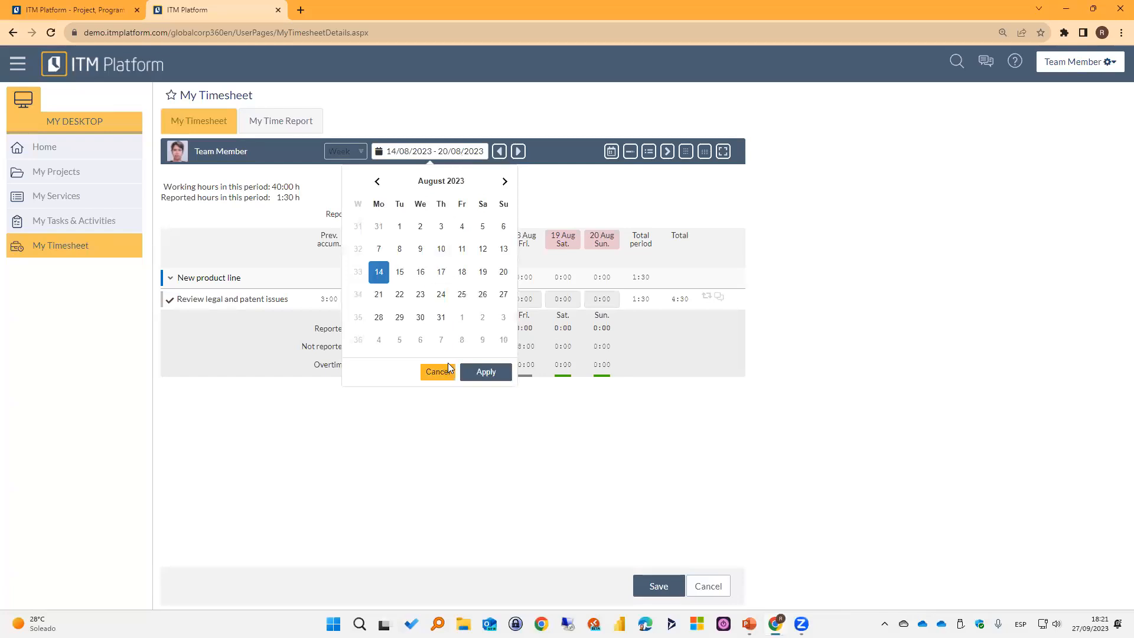
click(505, 183)
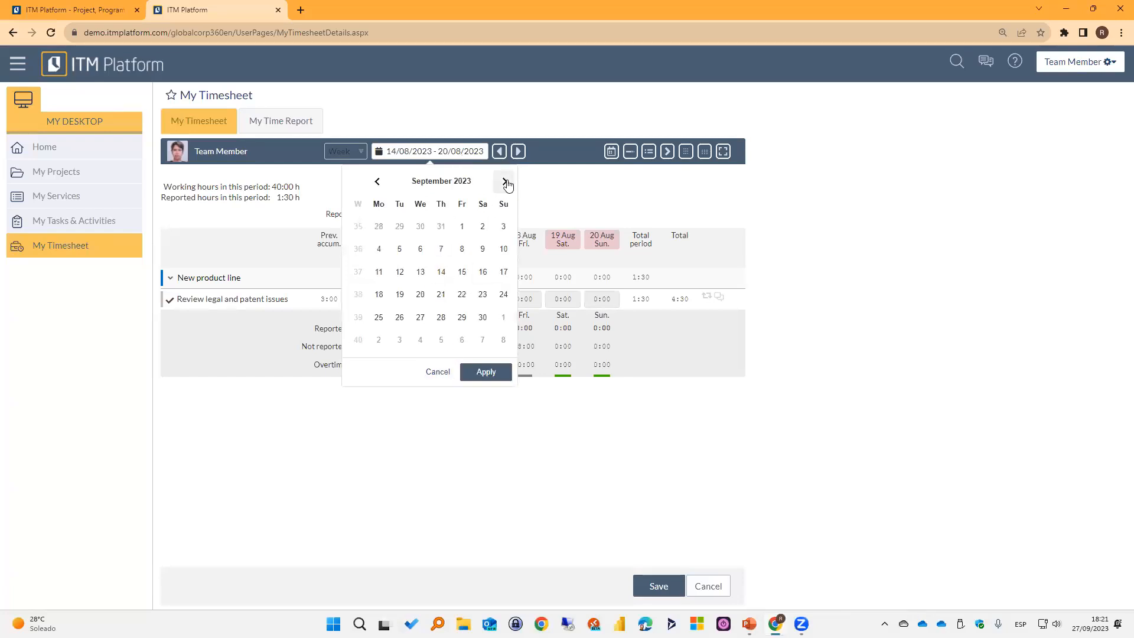
click(377, 322)
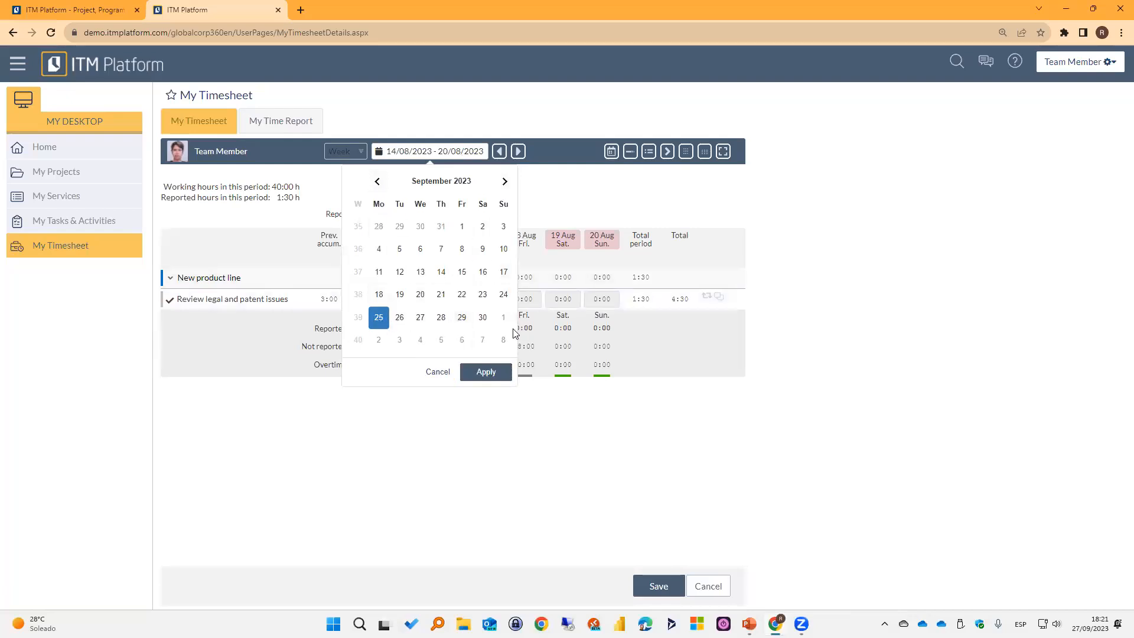
click(485, 372)
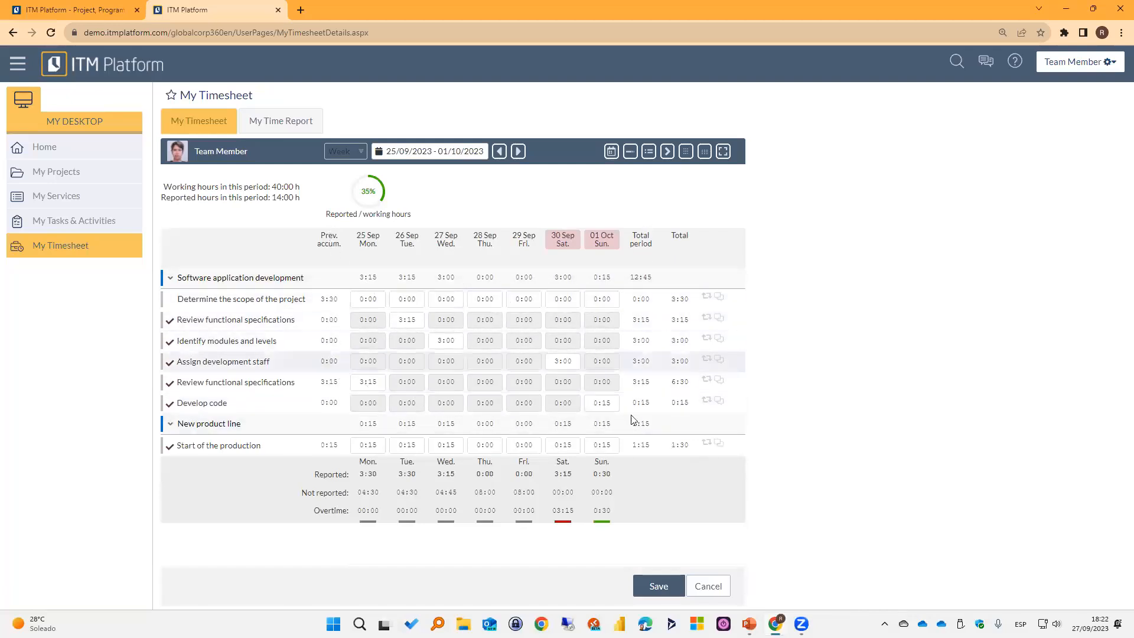
Hide and redisplay the weekly timesheet's accumulated values and its working and reported hours summary.
click(693, 159)
click(693, 159)
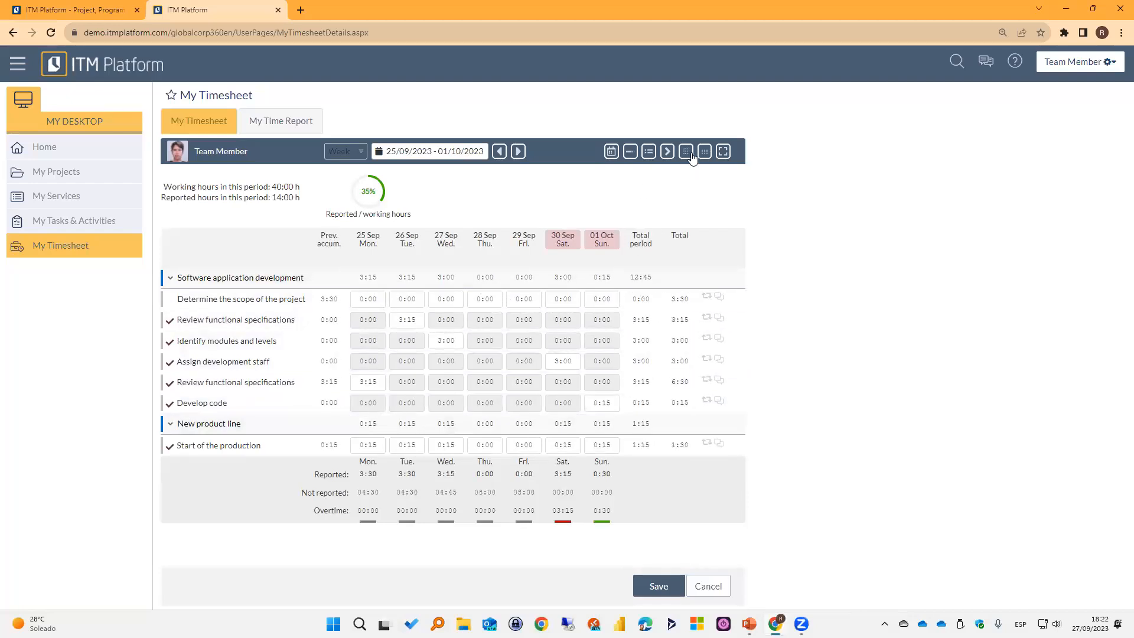
click(693, 159)
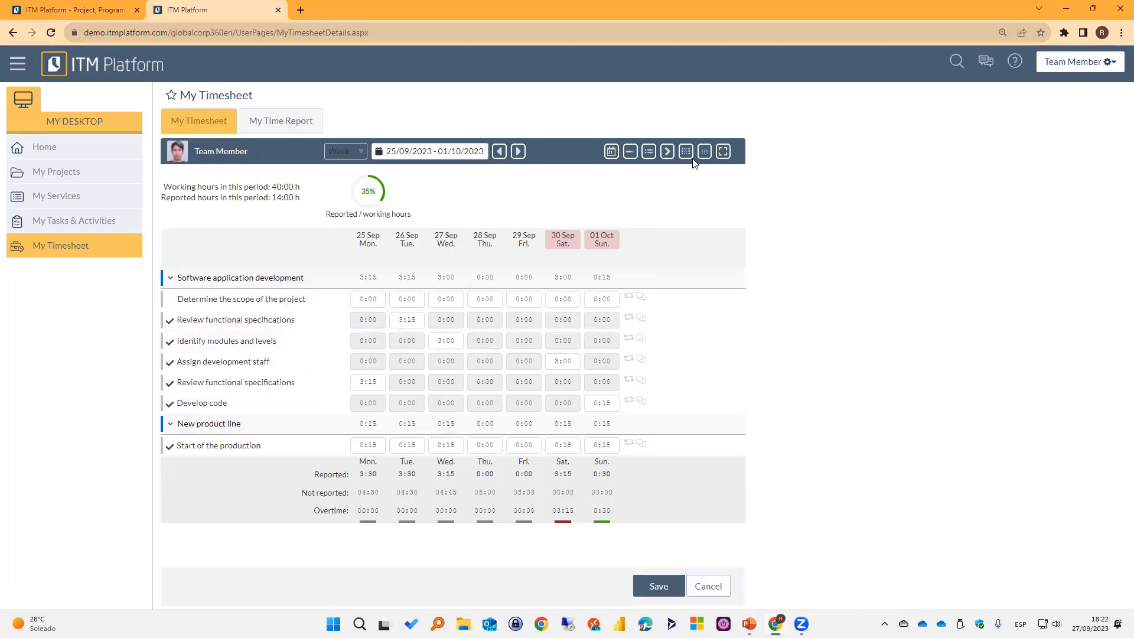
click(692, 158)
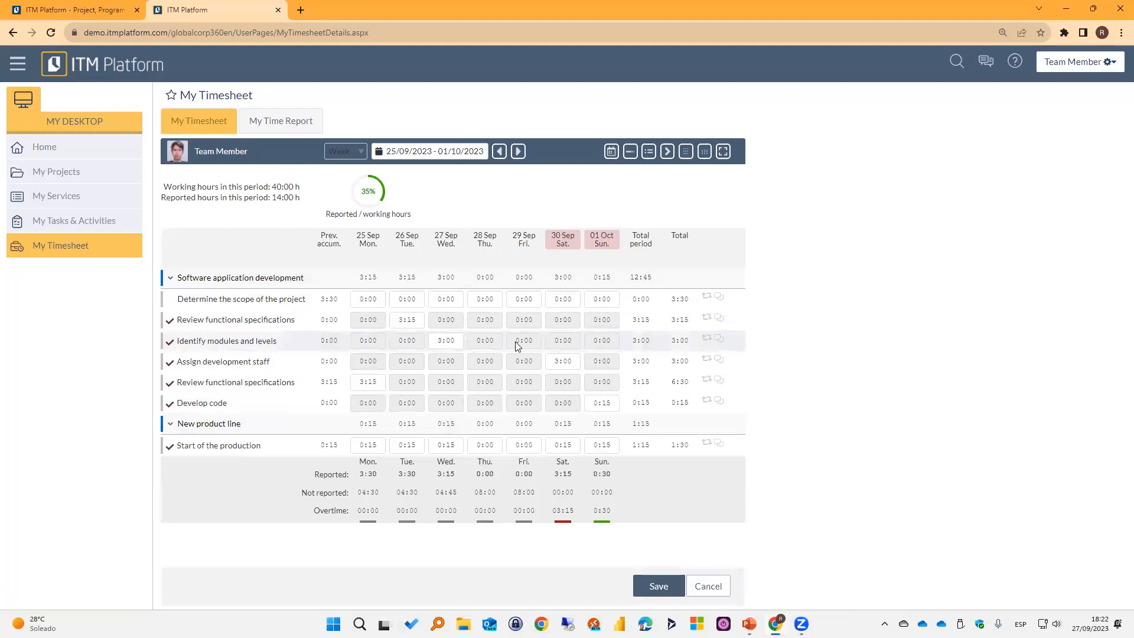
click(705, 154)
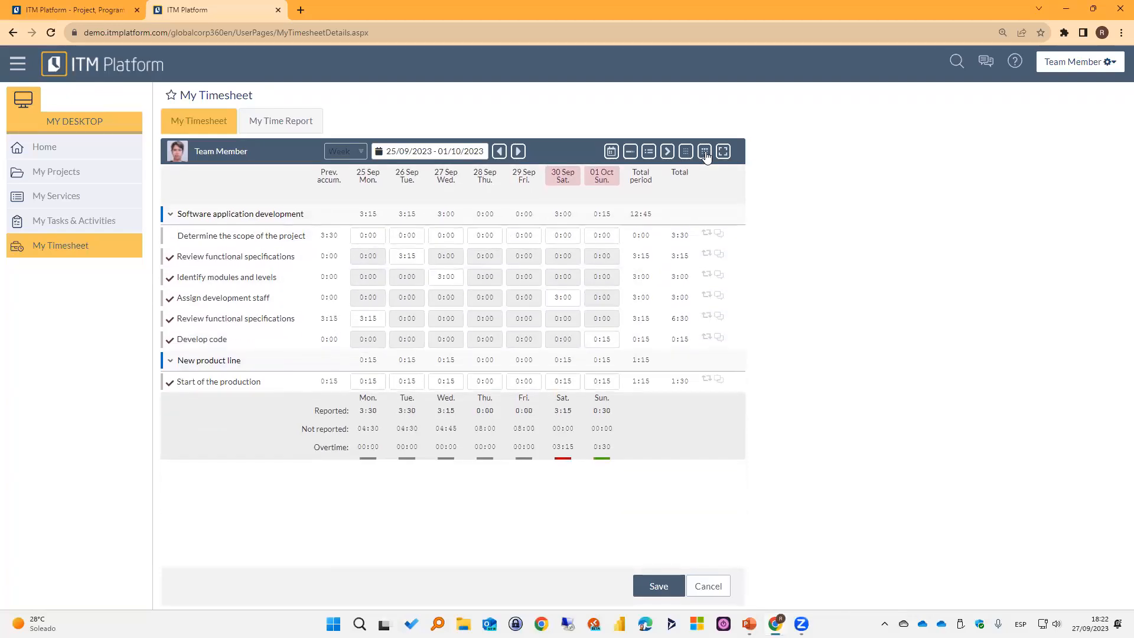
click(706, 154)
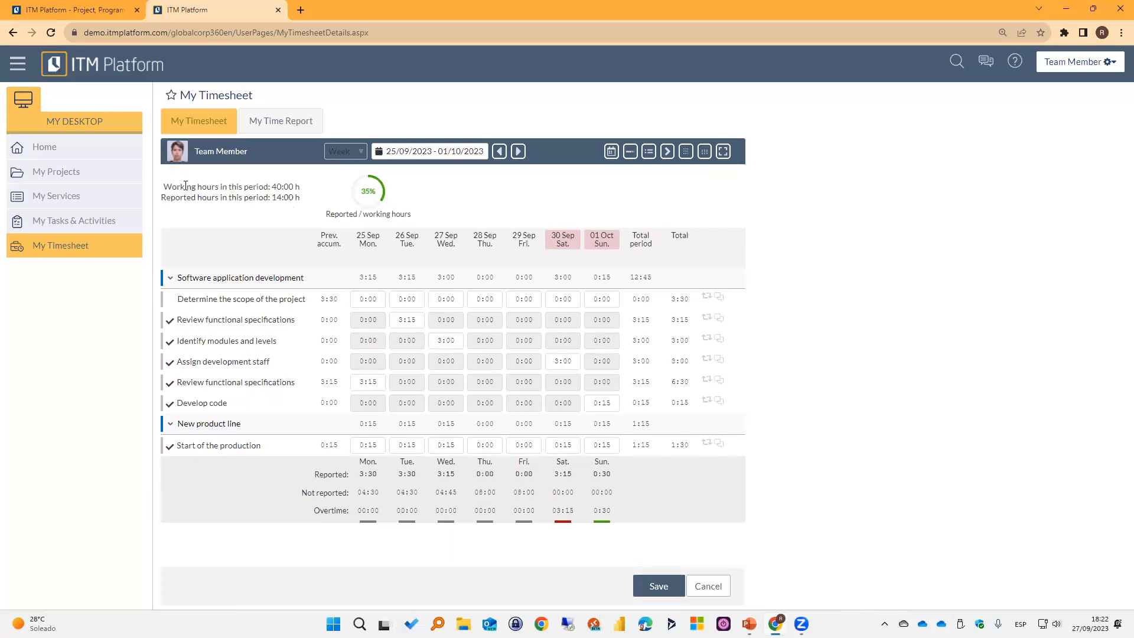
Highlight the period's working and reported hours, and expand the timesheet to the full page width.
drag(185, 186, 306, 189)
click(262, 202)
drag(287, 186, 296, 187)
click(277, 207)
drag(274, 198, 301, 198)
click(285, 214)
click(723, 152)
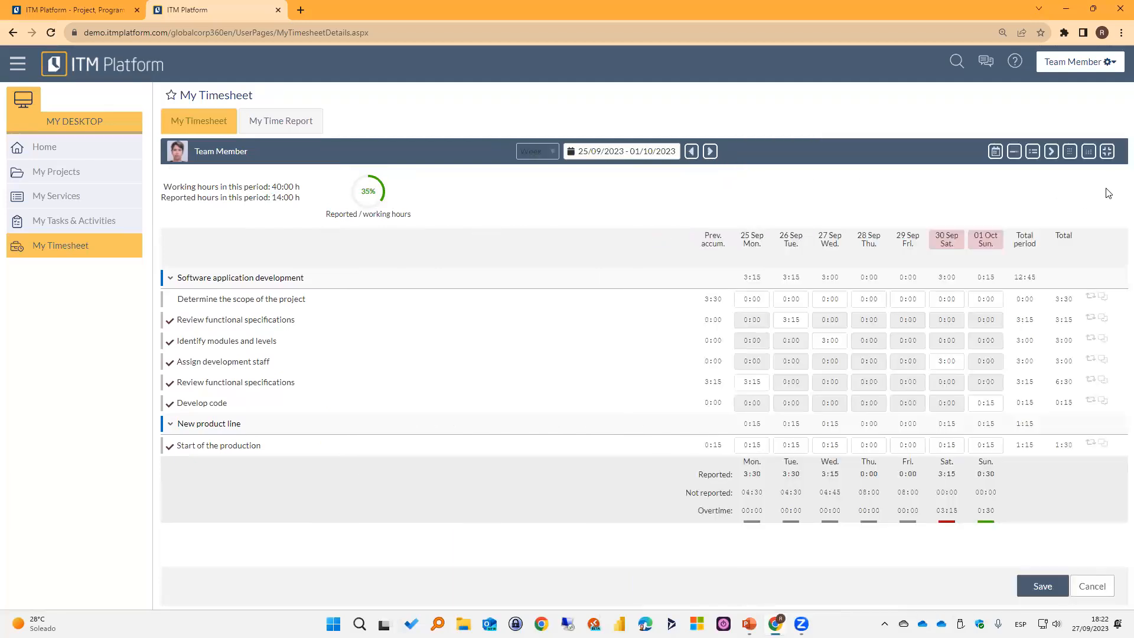
Switch the timesheet between compact and full page width, leaving it in the compact layout.
click(1108, 152)
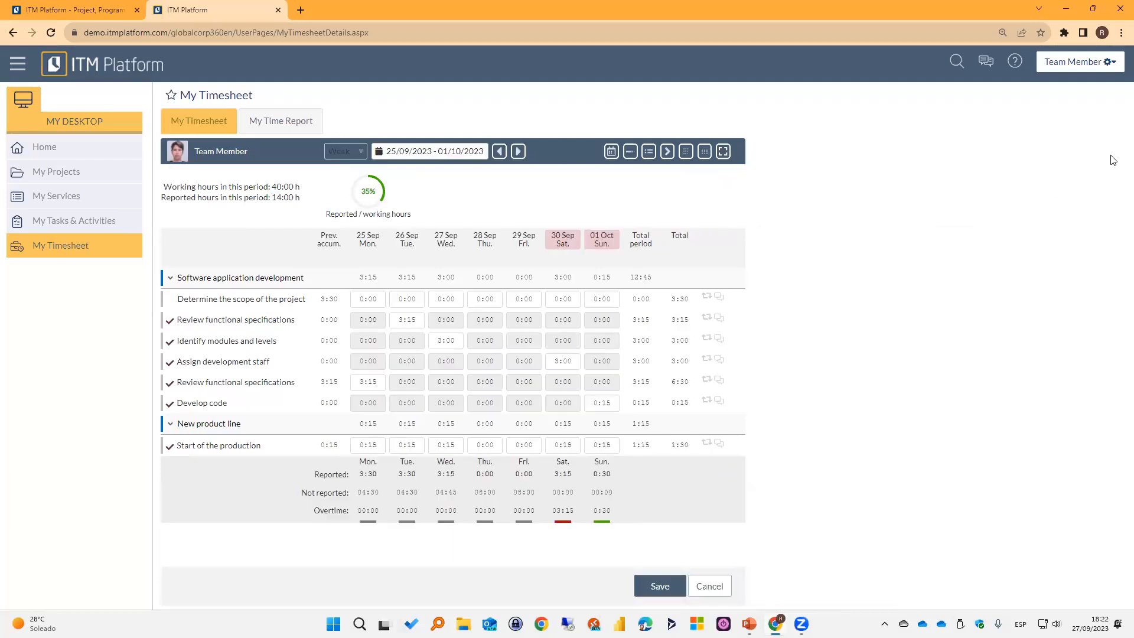
click(723, 151)
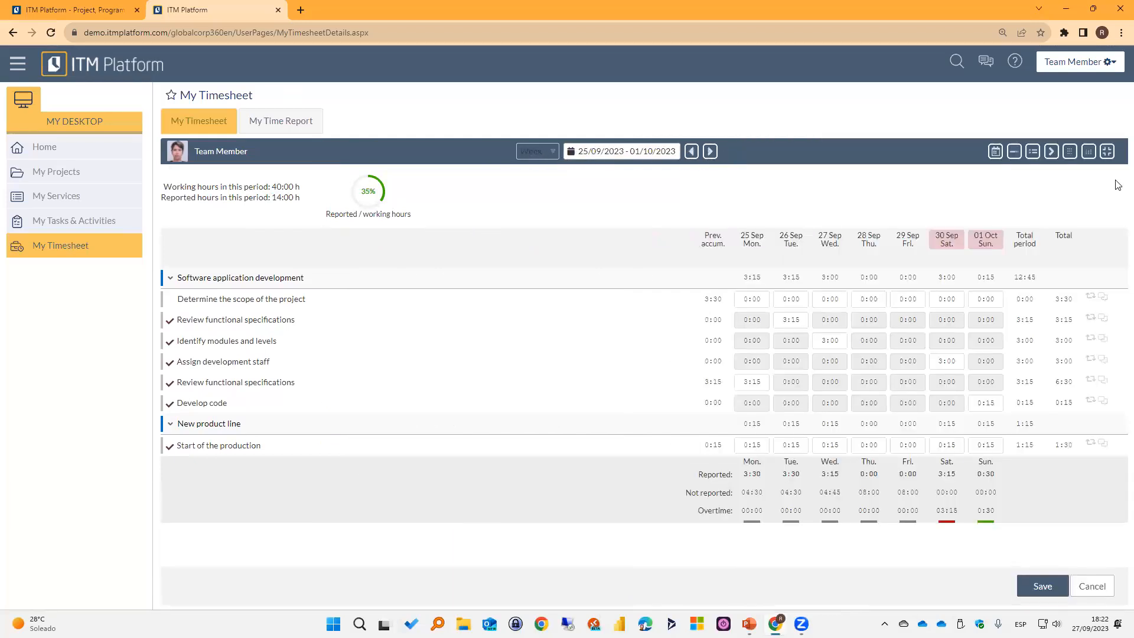
click(1108, 152)
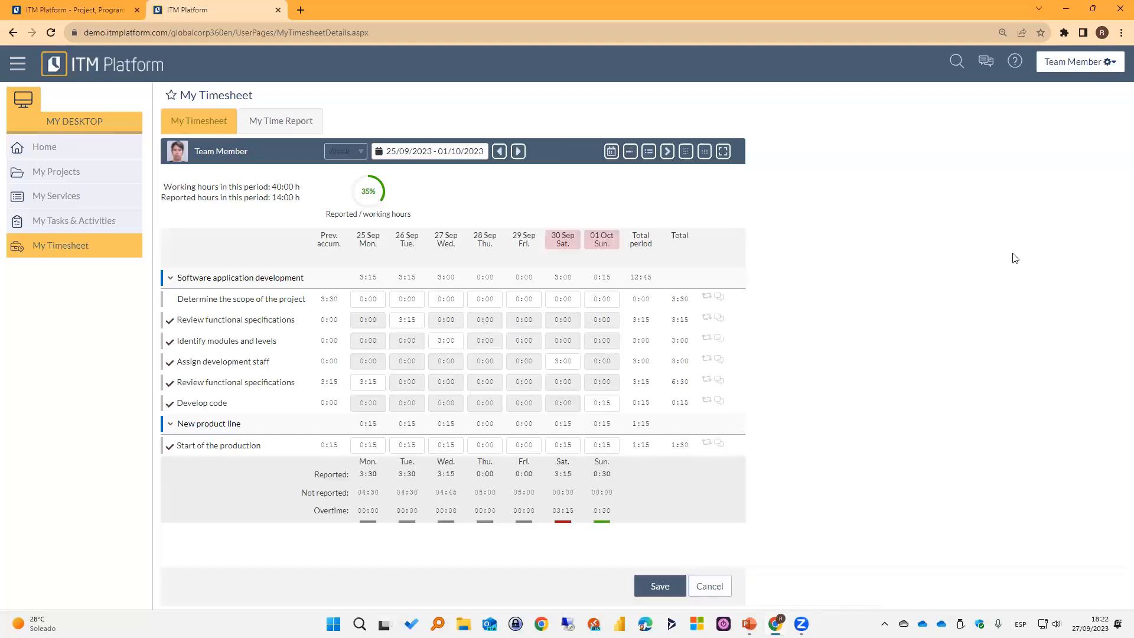
Set a custom timesheet period of 11/09/2023 to 29/09/2023 and display it at full page width with the side menu hidden.
click(392, 154)
click(364, 153)
click(356, 167)
click(420, 154)
click(366, 153)
click(351, 179)
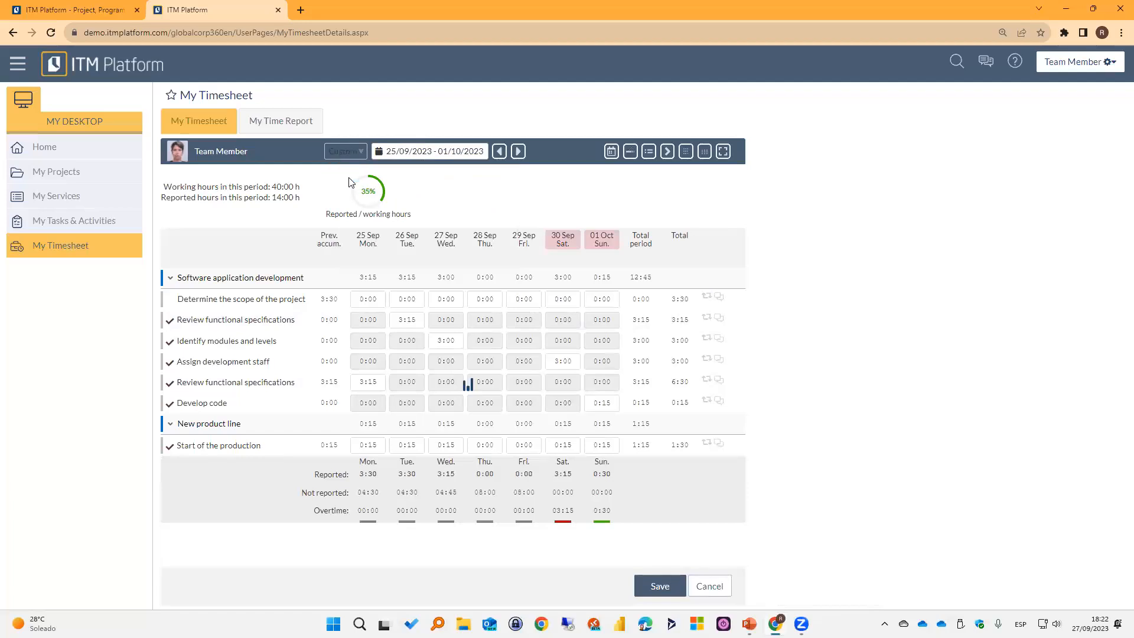
click(429, 152)
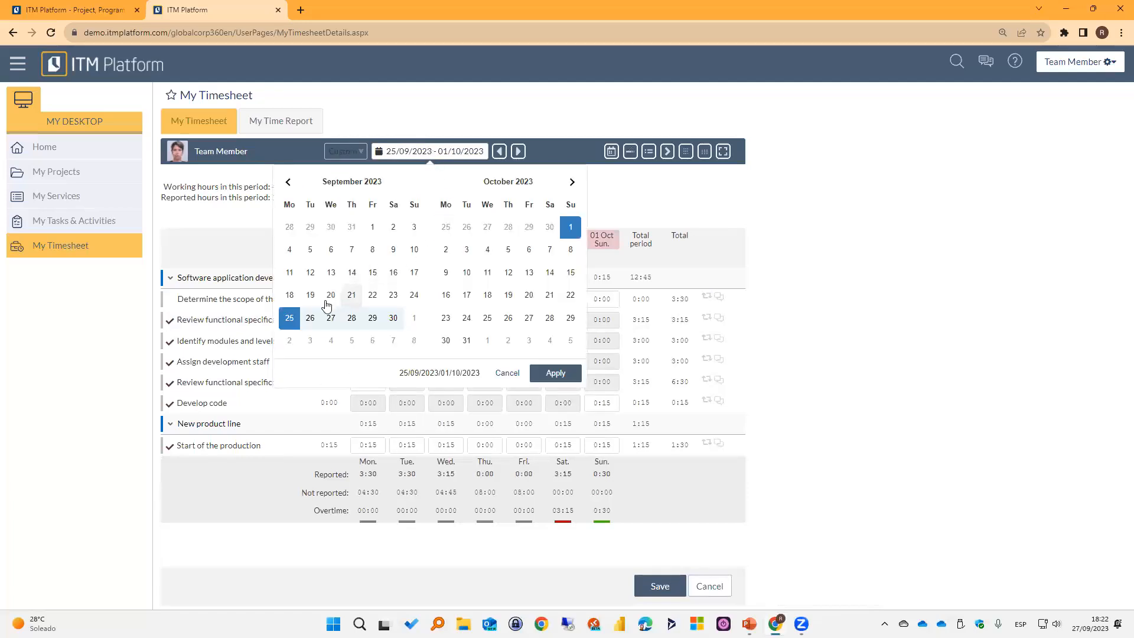
click(291, 273)
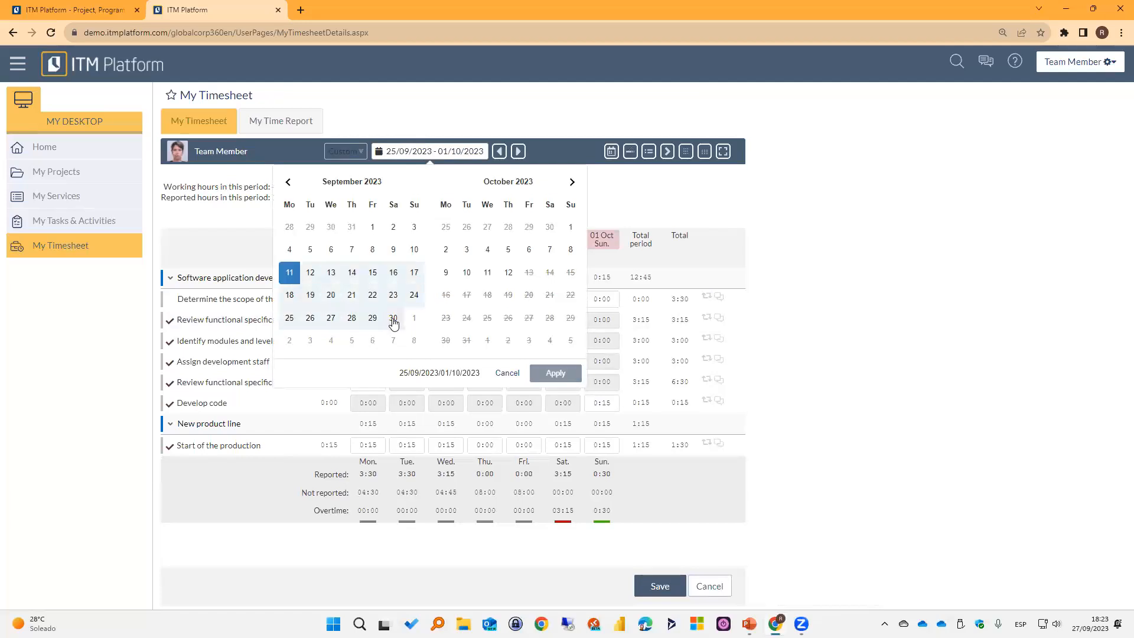
click(373, 321)
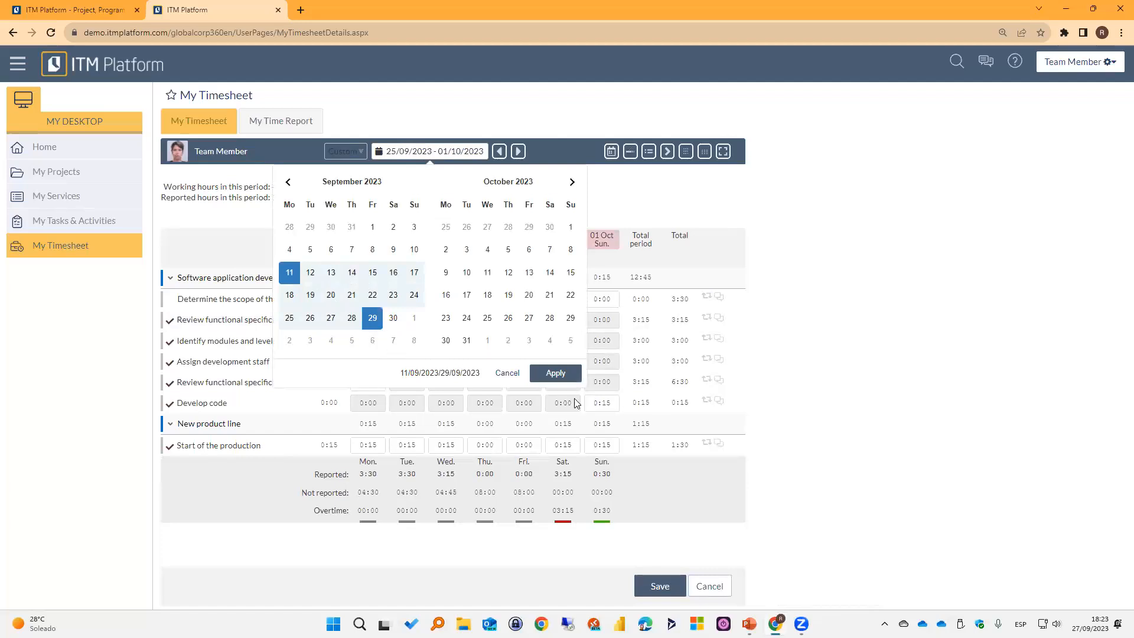
click(555, 372)
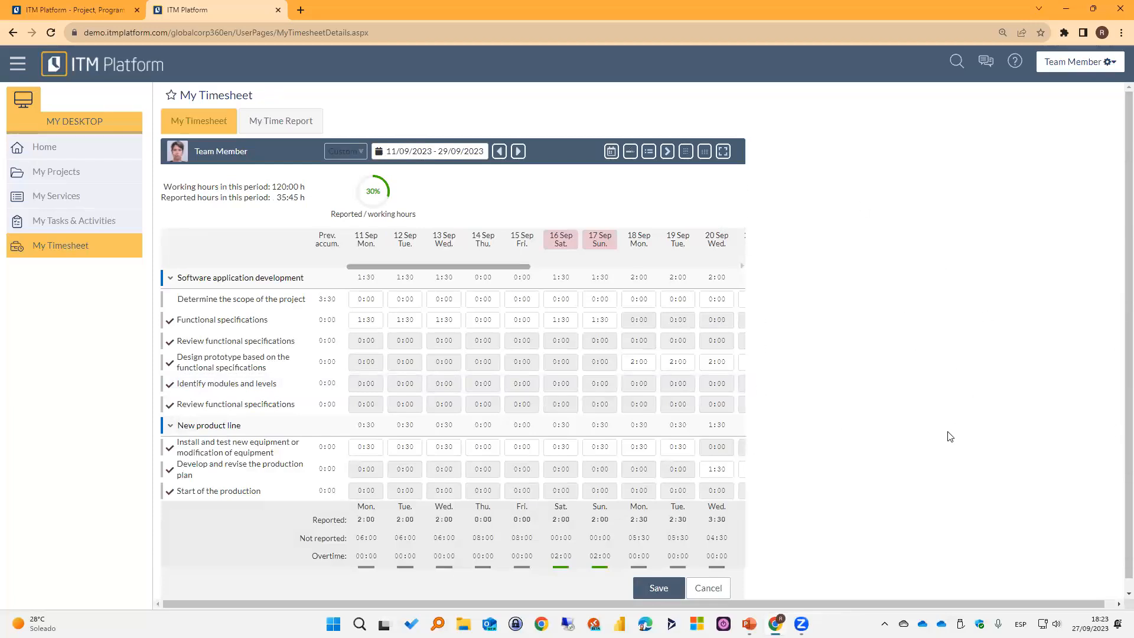
click(723, 152)
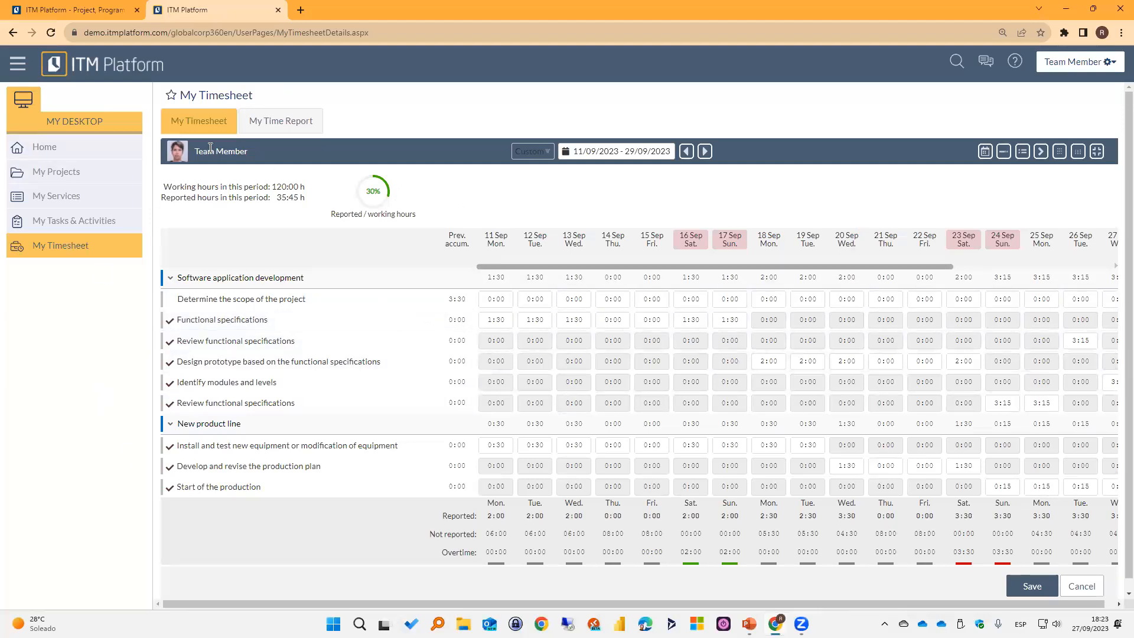
click(18, 67)
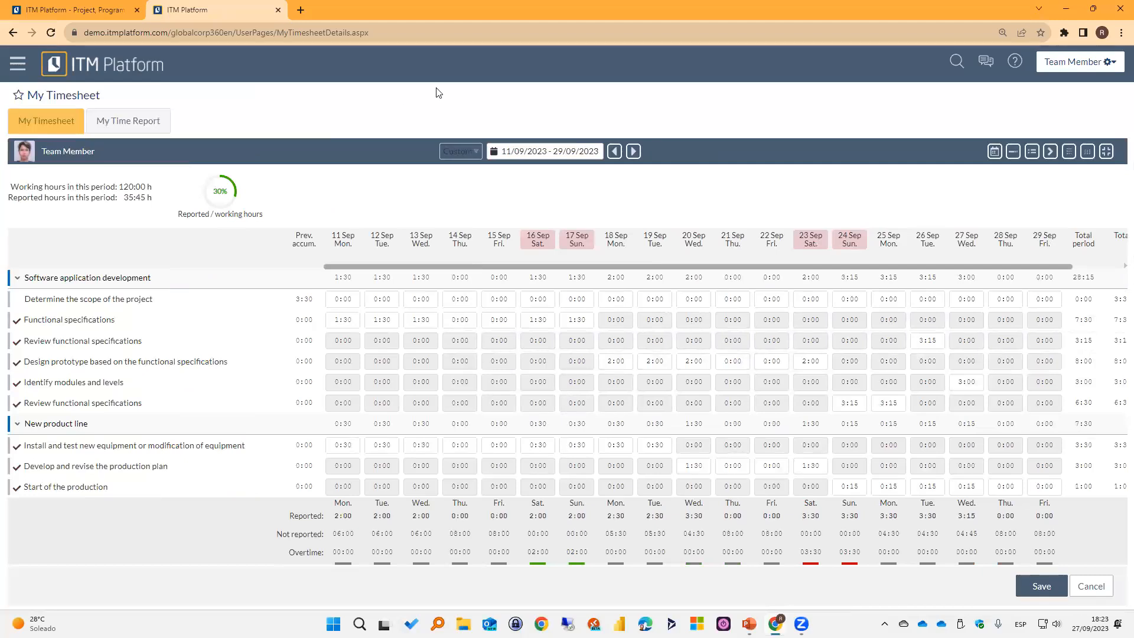
Return the timesheet to the week of 25/09/2023 to 01/10/2023 and restore the compact width with the side menu shown.
click(475, 152)
click(470, 171)
click(559, 155)
click(494, 317)
click(601, 372)
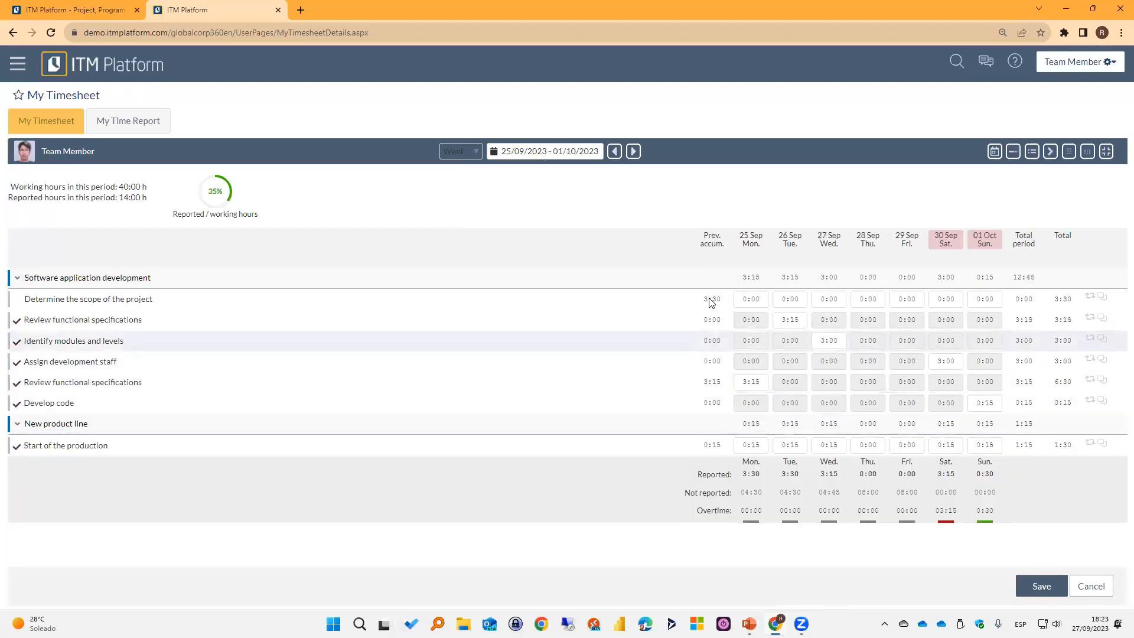
click(1106, 152)
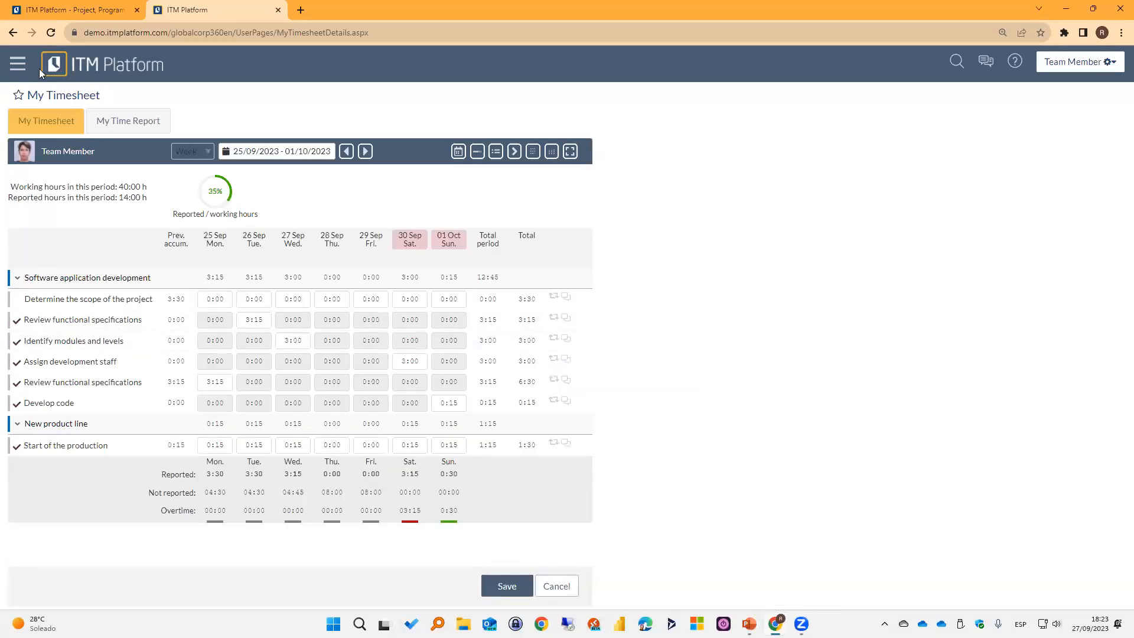
click(19, 65)
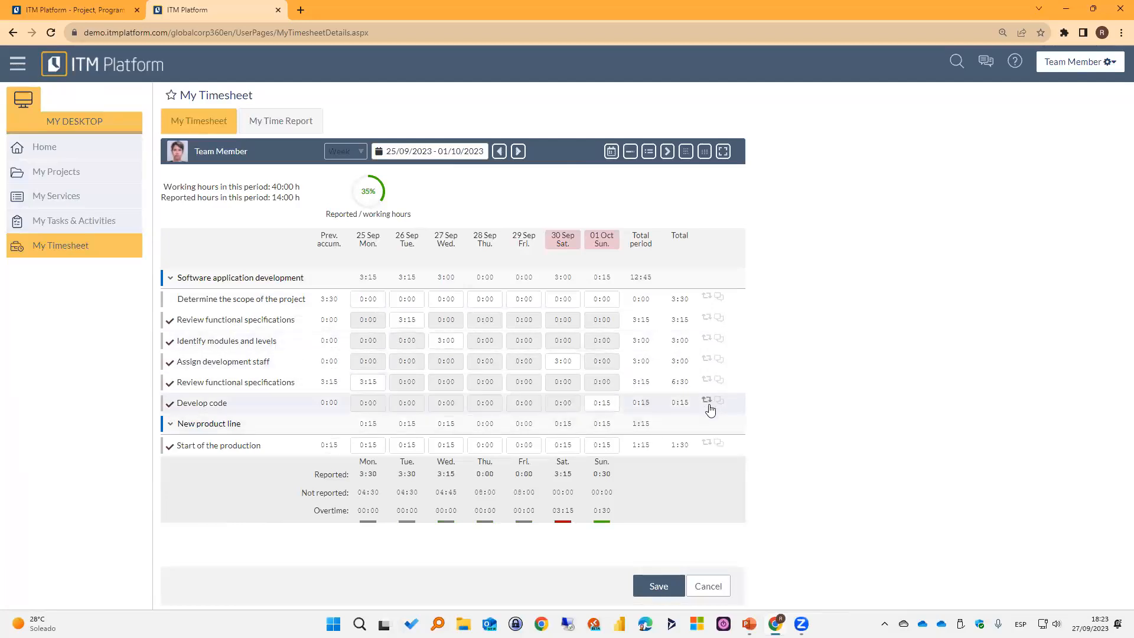
Replicate 2:30 hours across every day of the week for the task Determine the scope of the project.
click(707, 297)
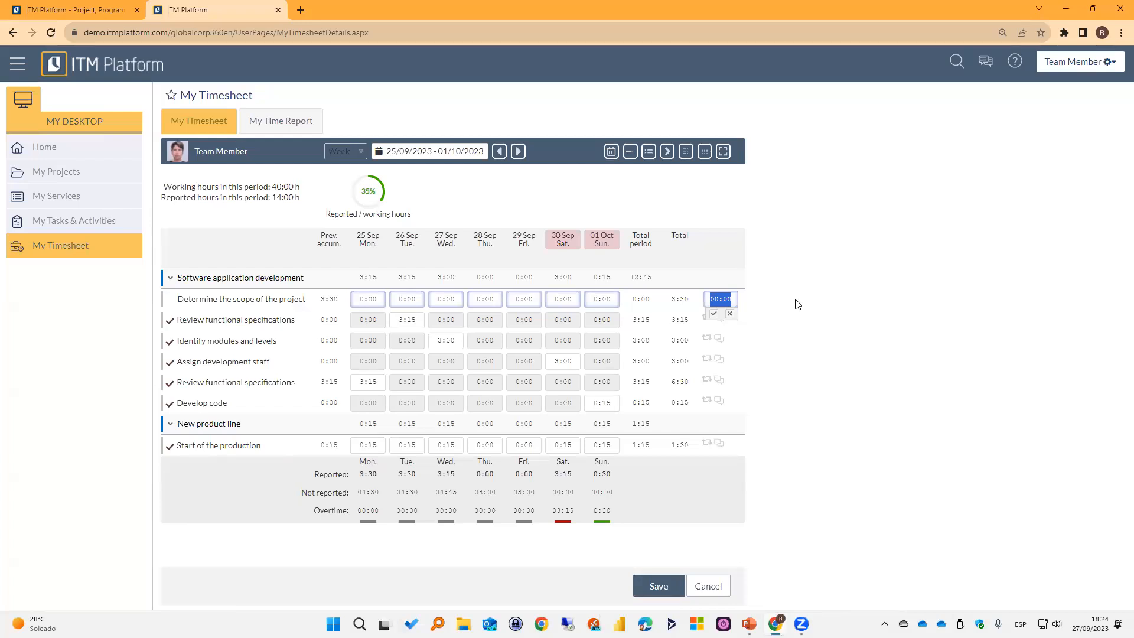
text(2:30)
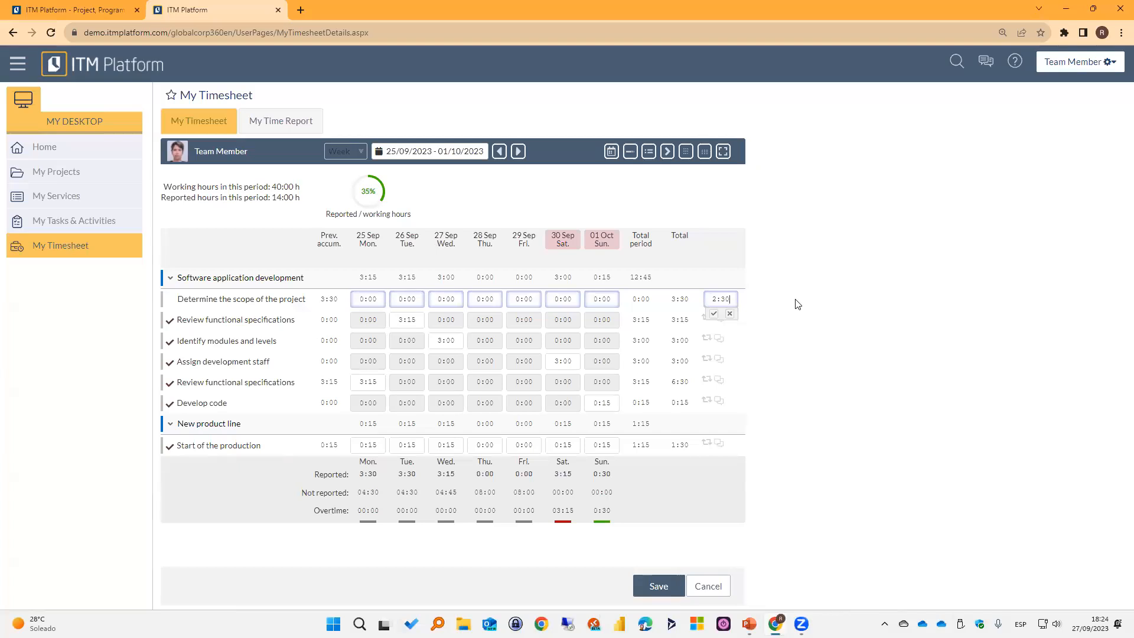
click(715, 318)
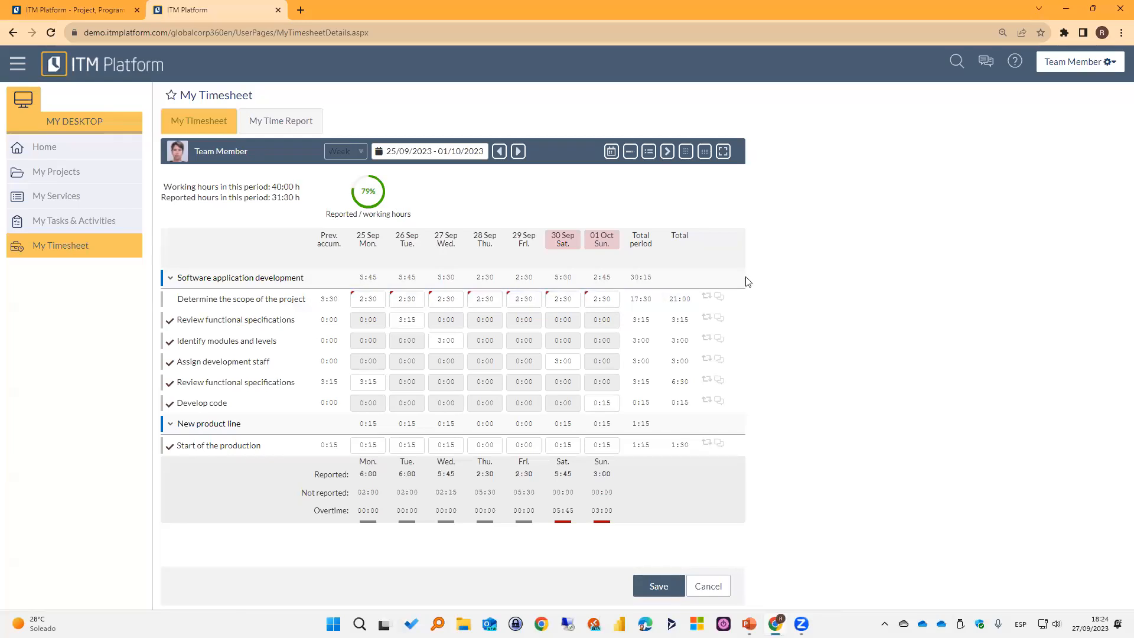
Examine the comments of the task Determine the scope of the project and the subject options for a new comment, and close them.
click(719, 297)
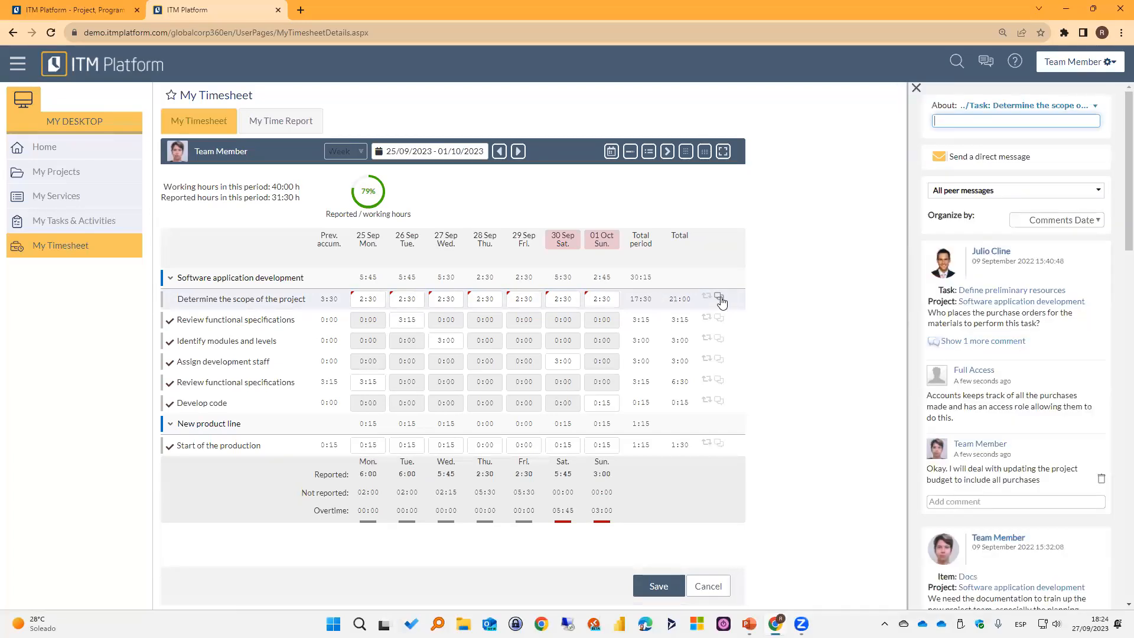
click(1007, 107)
click(1007, 107)
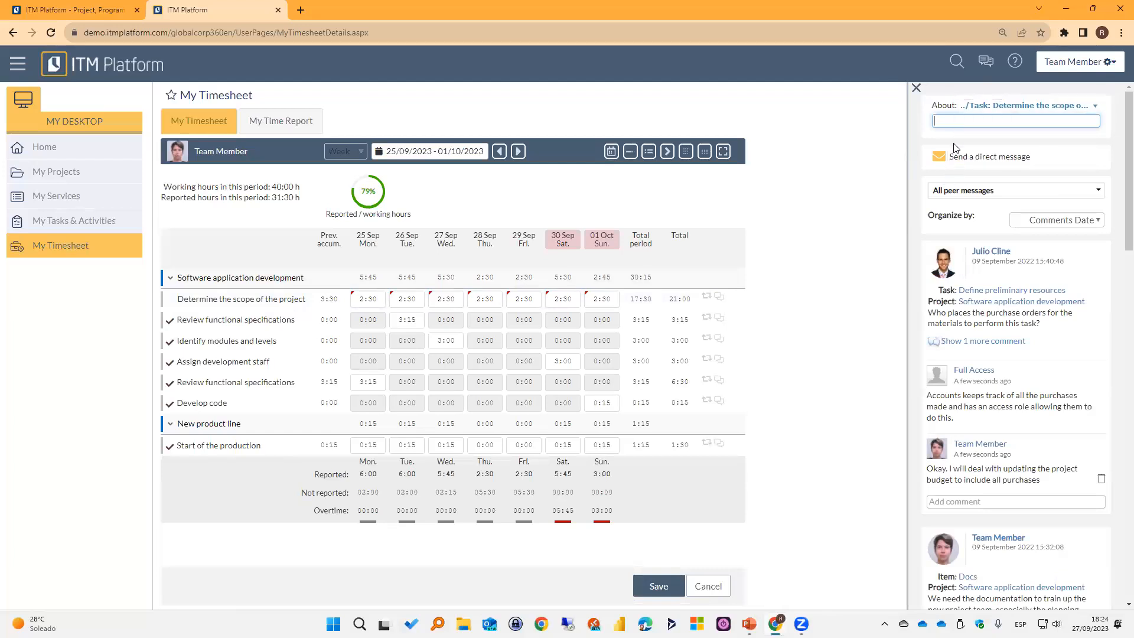
click(982, 109)
click(984, 112)
click(985, 107)
click(979, 123)
click(998, 109)
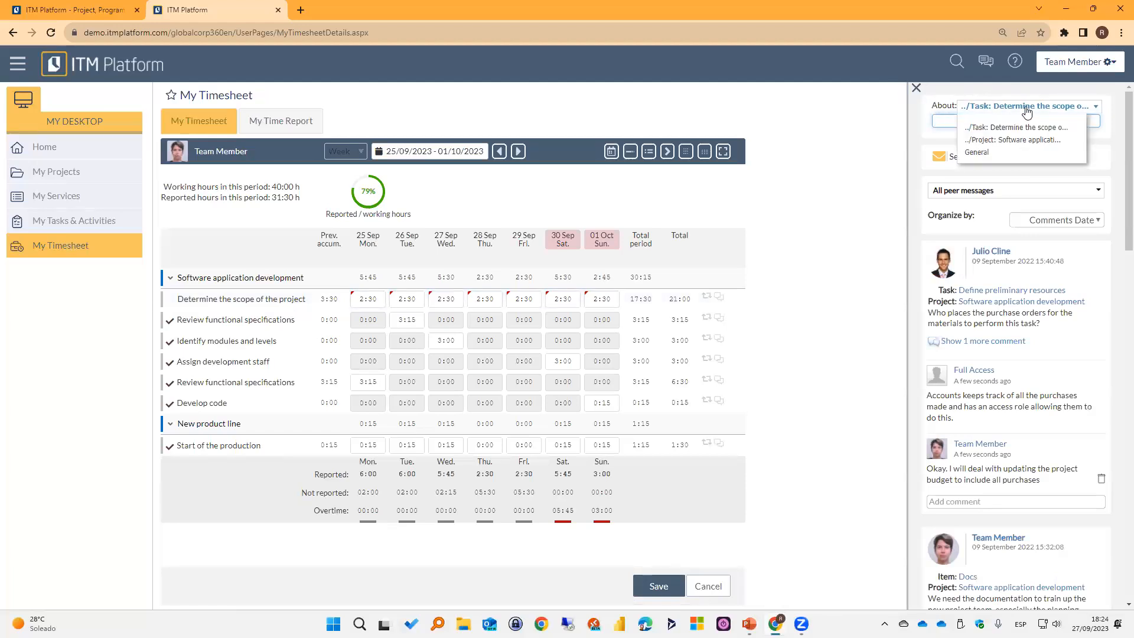
click(1027, 112)
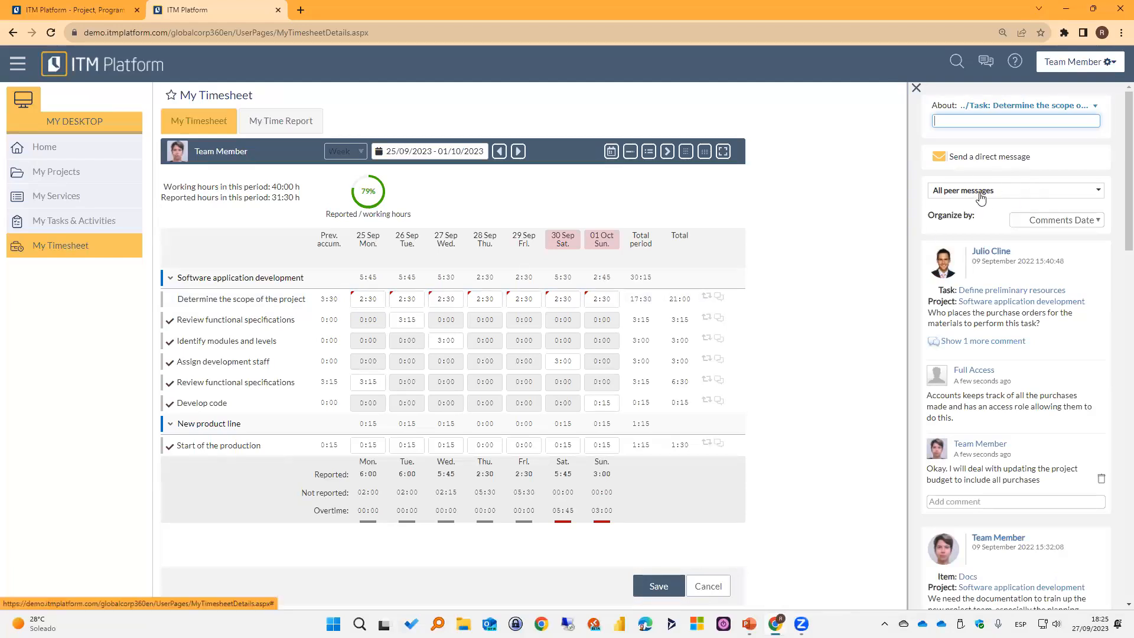
click(916, 88)
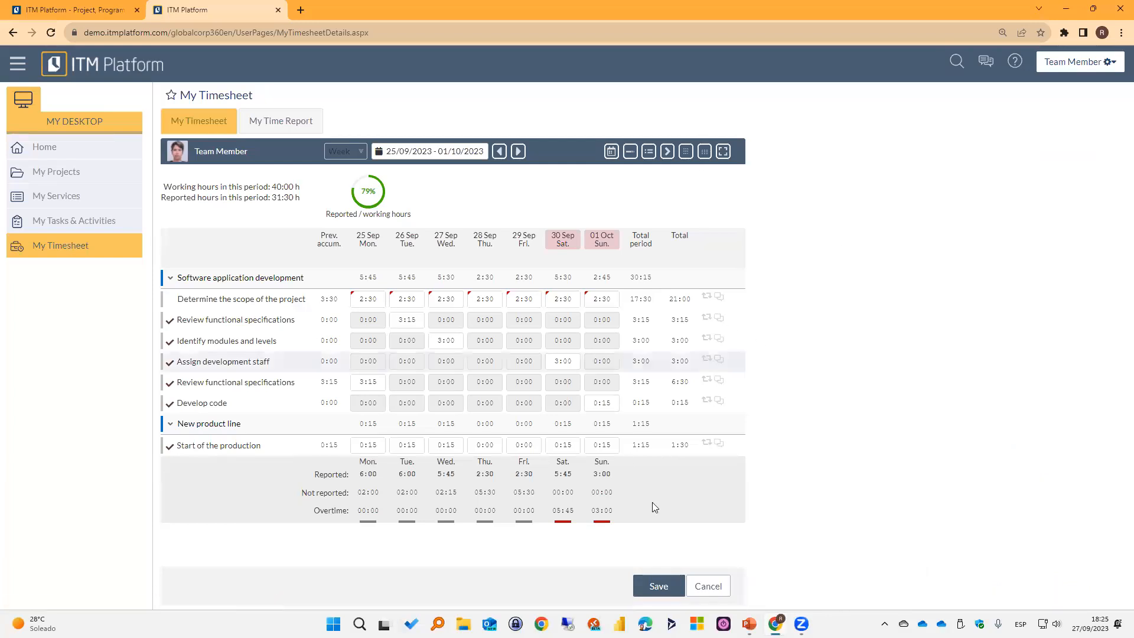
Discard the unsaved timesheet hours and confirm leaving the page.
click(702, 587)
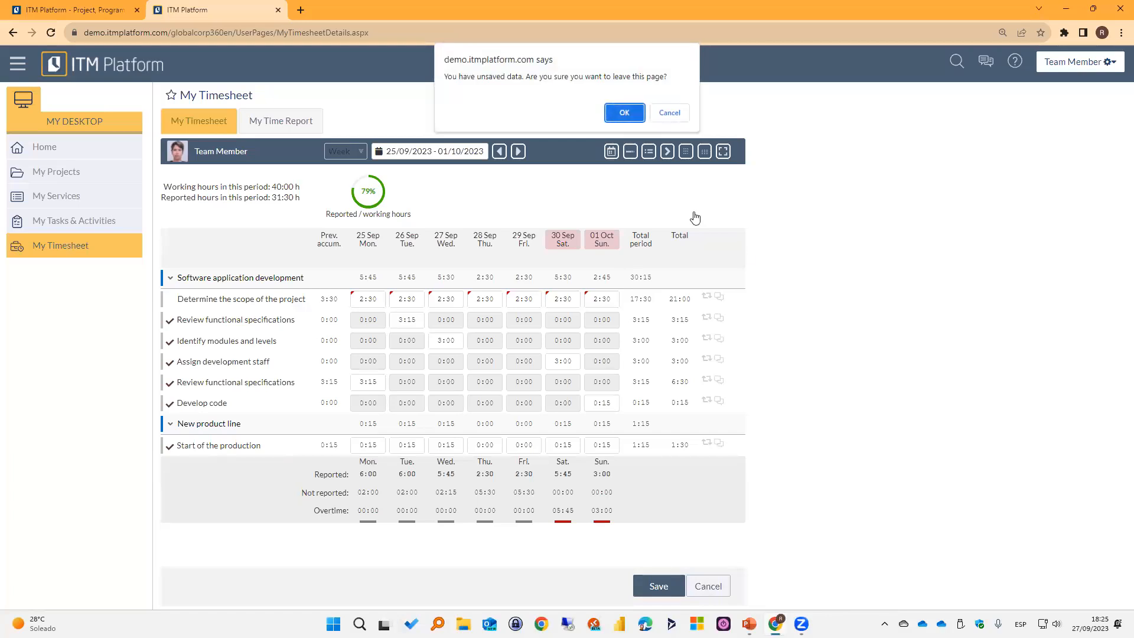
click(625, 113)
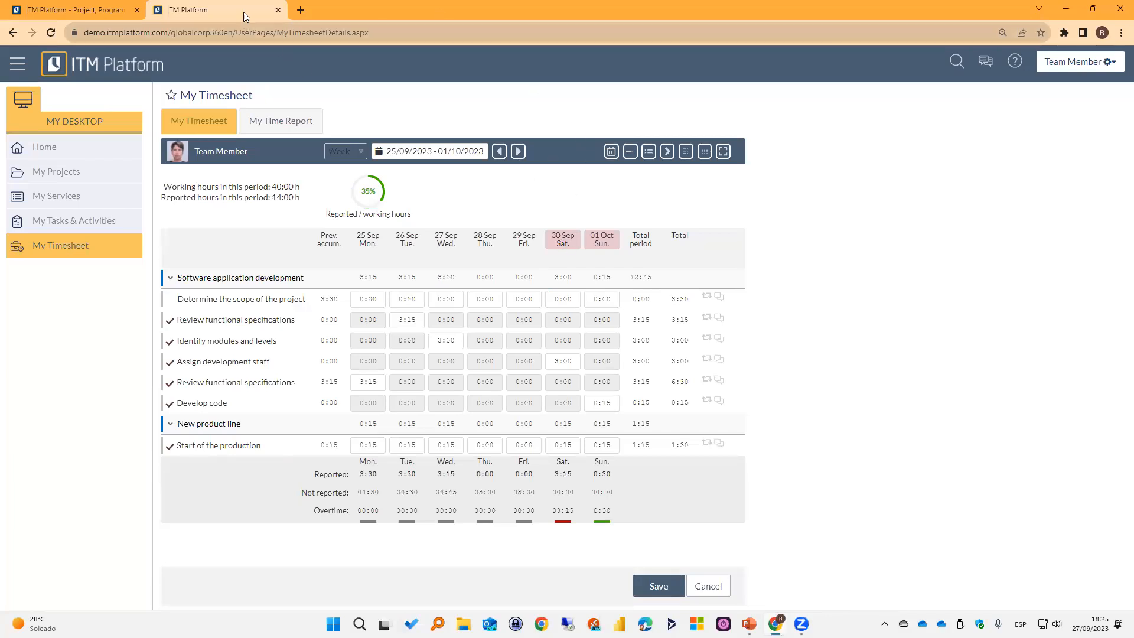
Close the team member session and reopen the ITM Platform demo in a new browser tab as Project & Service Manager.
click(278, 10)
click(159, 10)
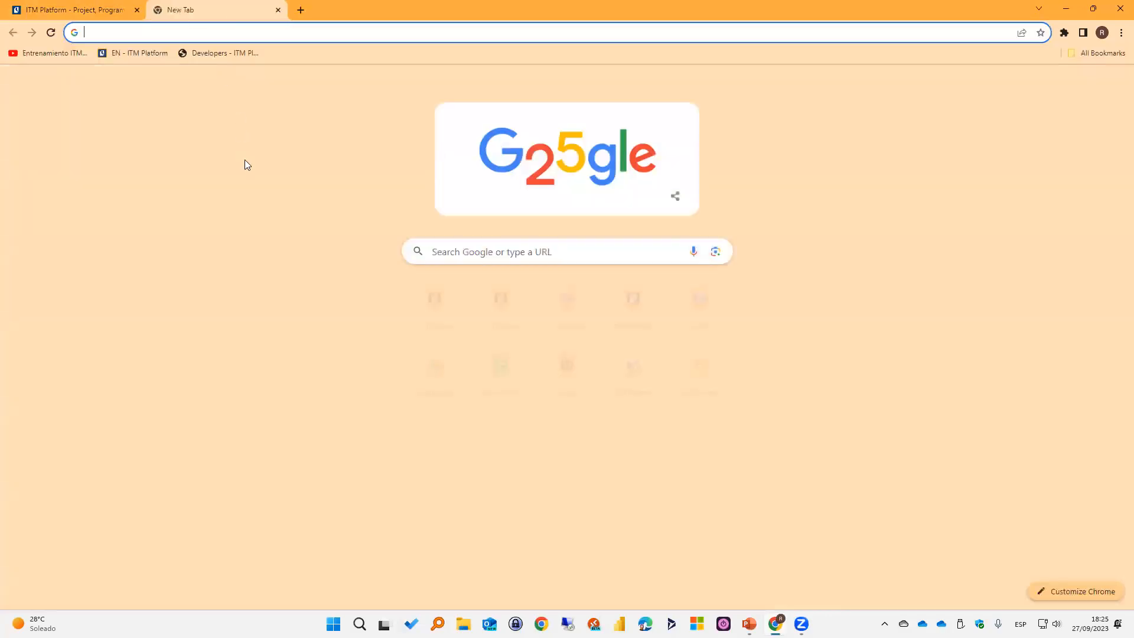
click(135, 56)
click(431, 231)
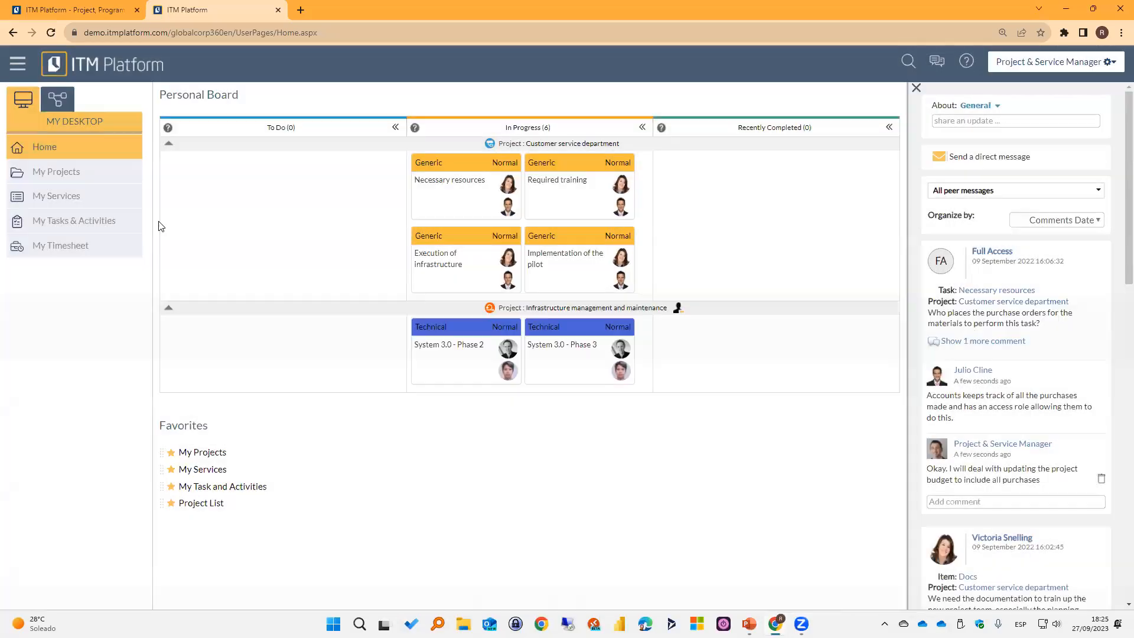
Open the task list of the project Market research for Phase II from the managed projects.
click(57, 98)
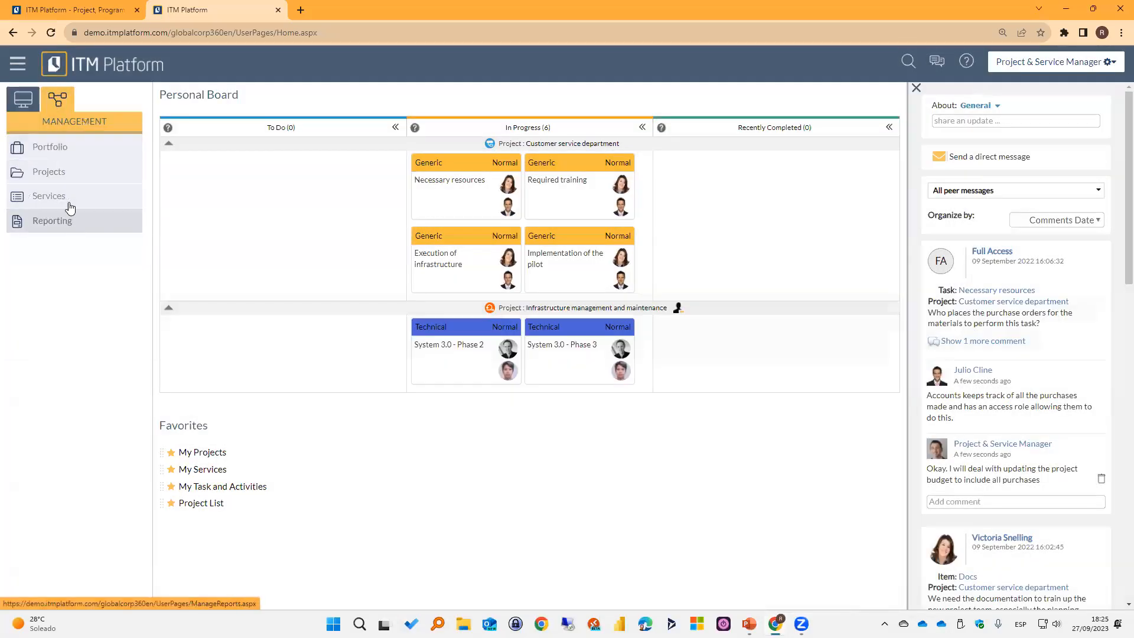
click(57, 172)
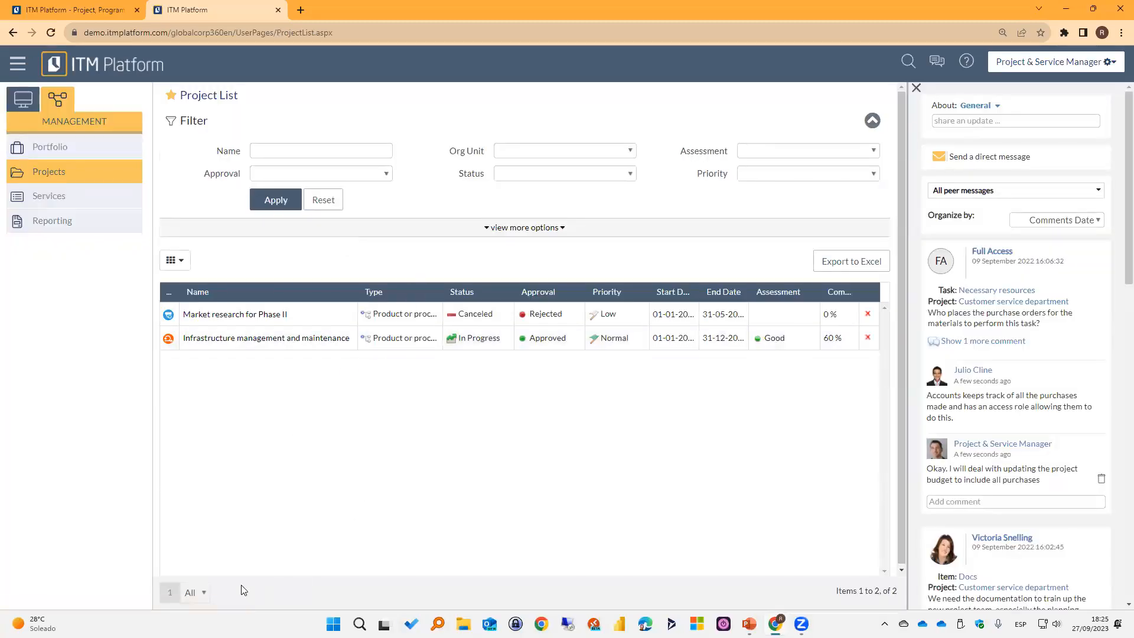
click(243, 315)
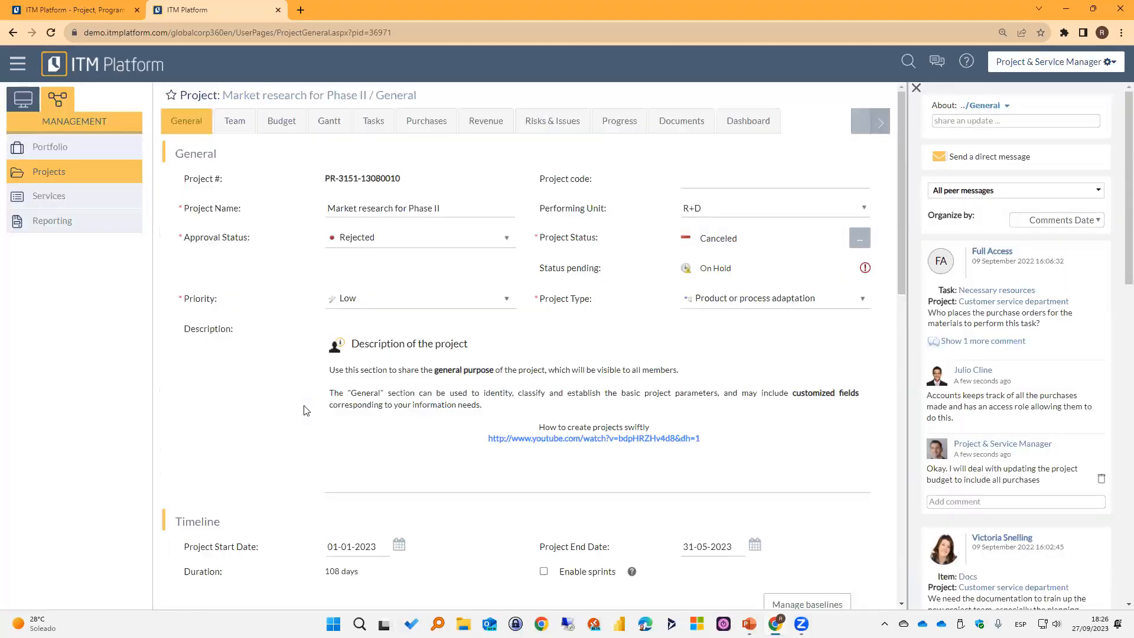
click(329, 122)
click(364, 123)
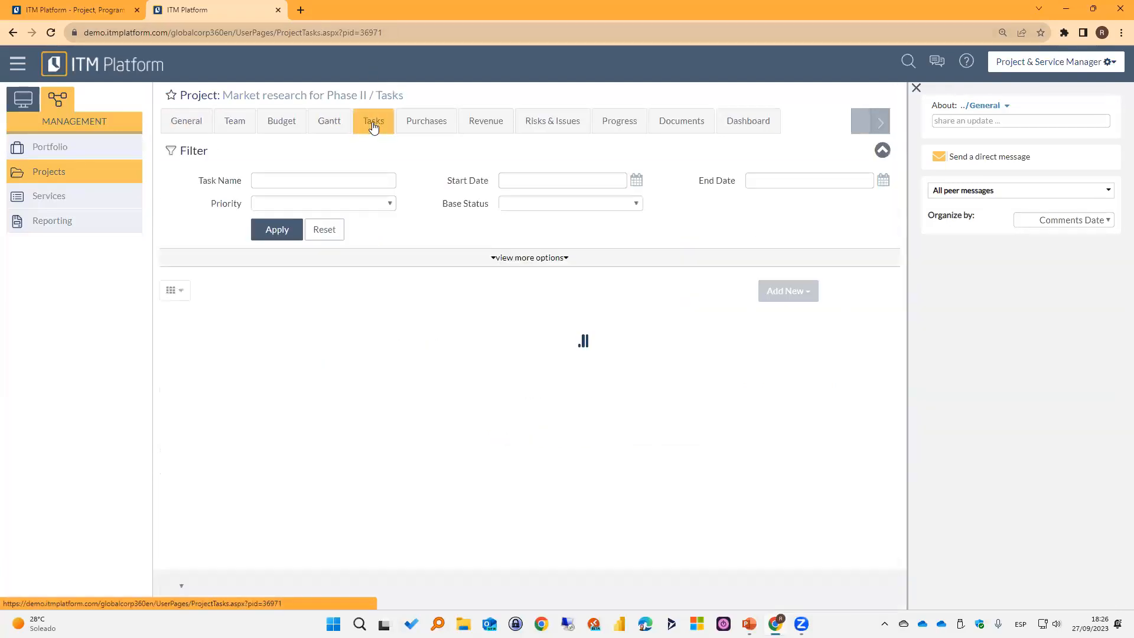
Create a task named Test Task running from 25-09-2023 to 29-09-2023 and save it.
click(841, 293)
click(818, 358)
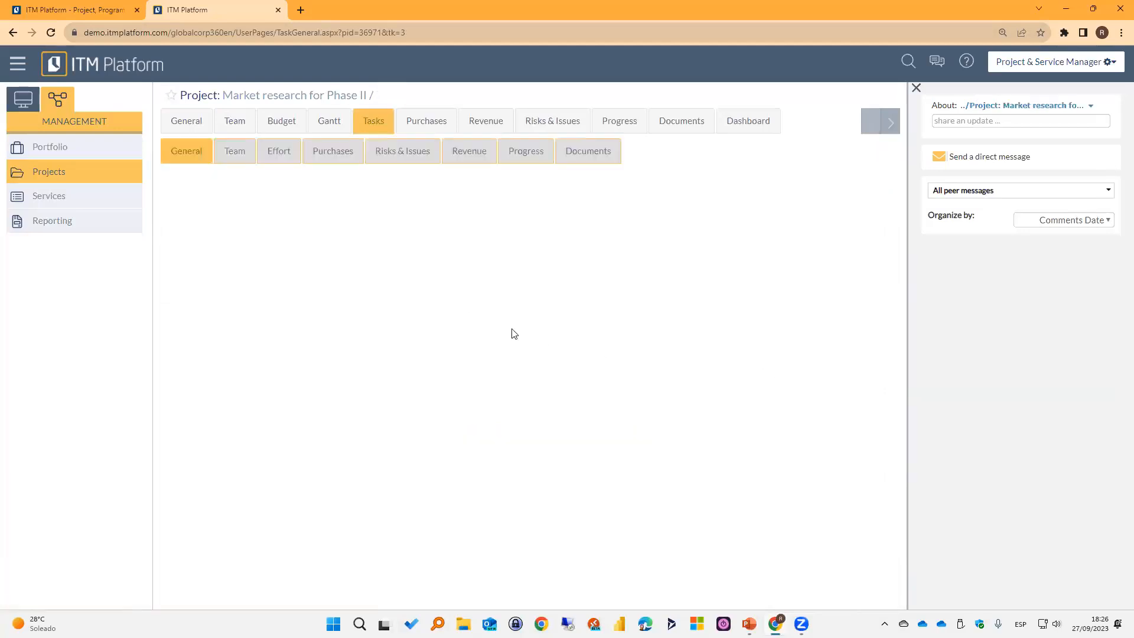
click(376, 215)
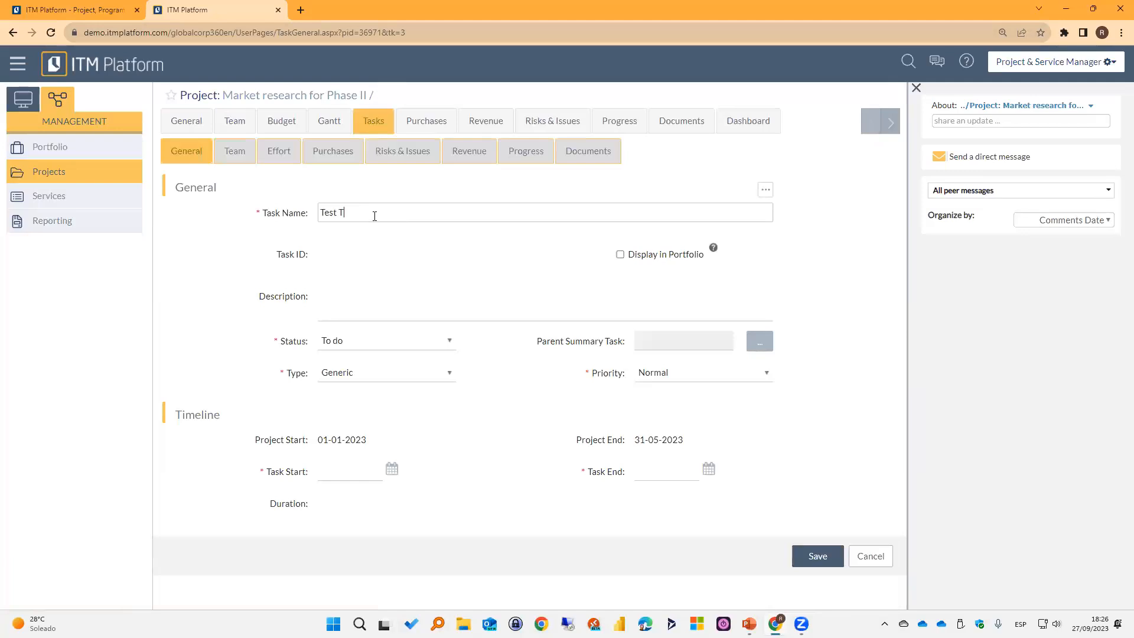
click(391, 469)
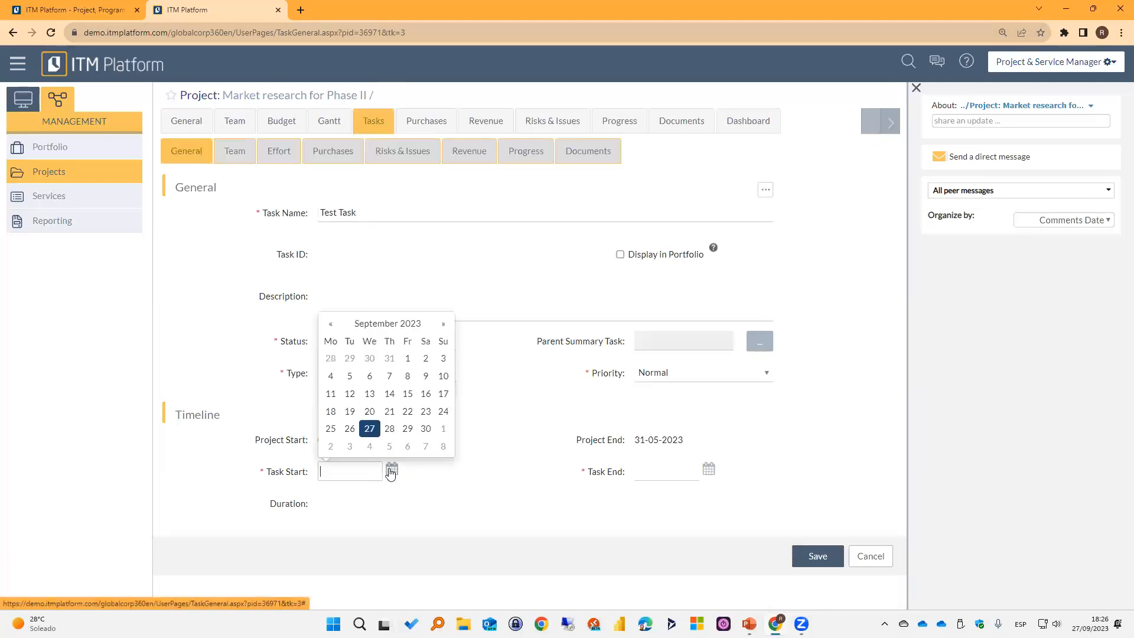
click(330, 433)
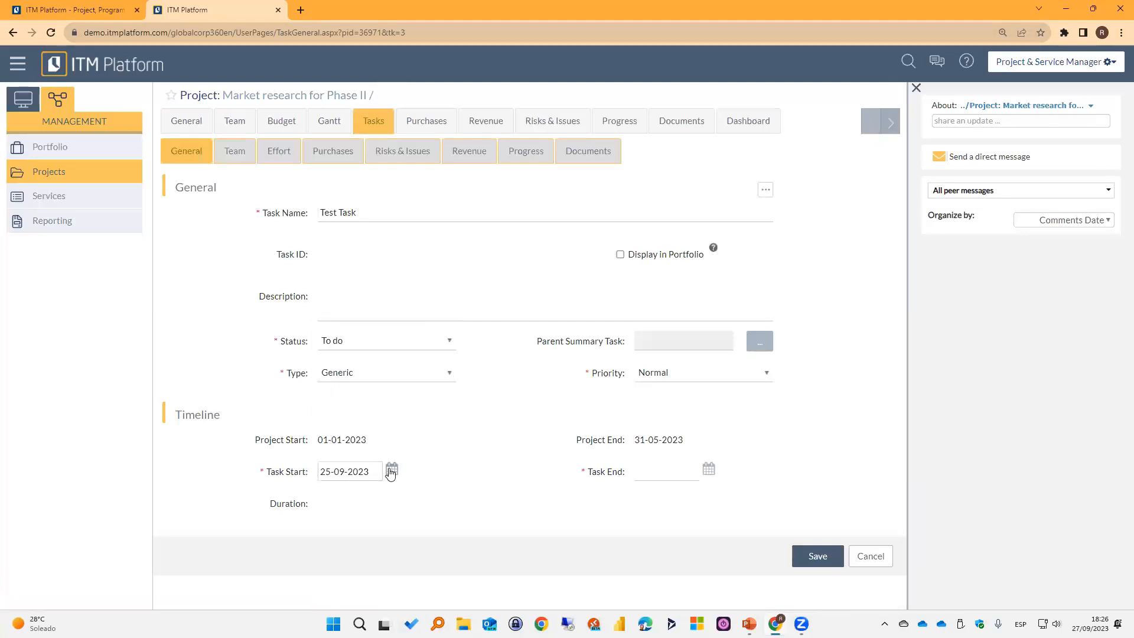
click(708, 469)
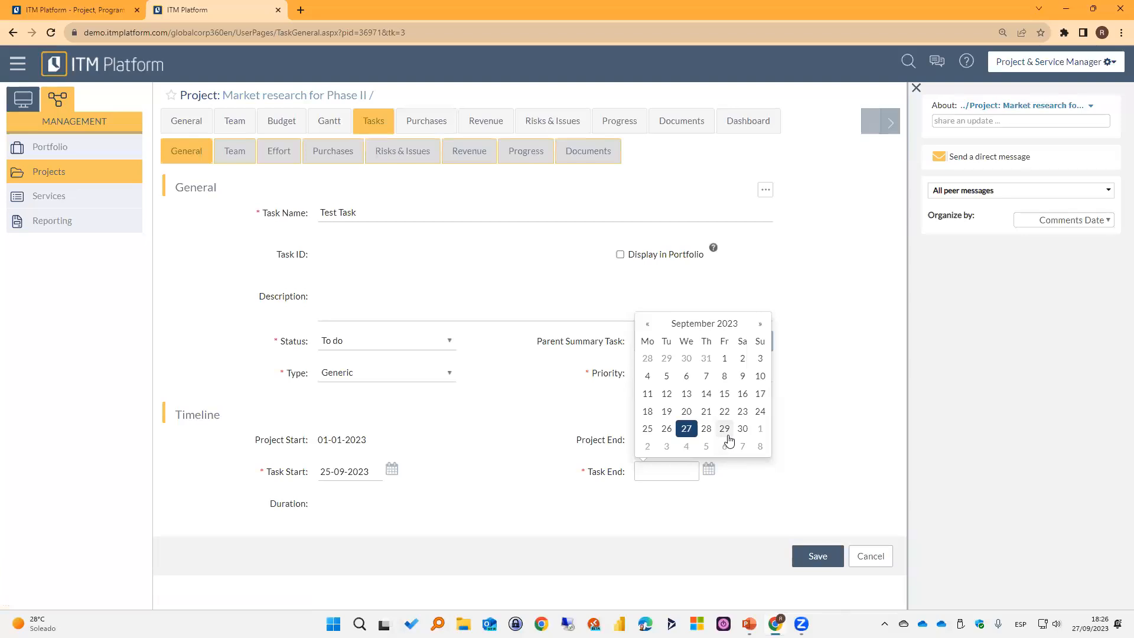
click(725, 429)
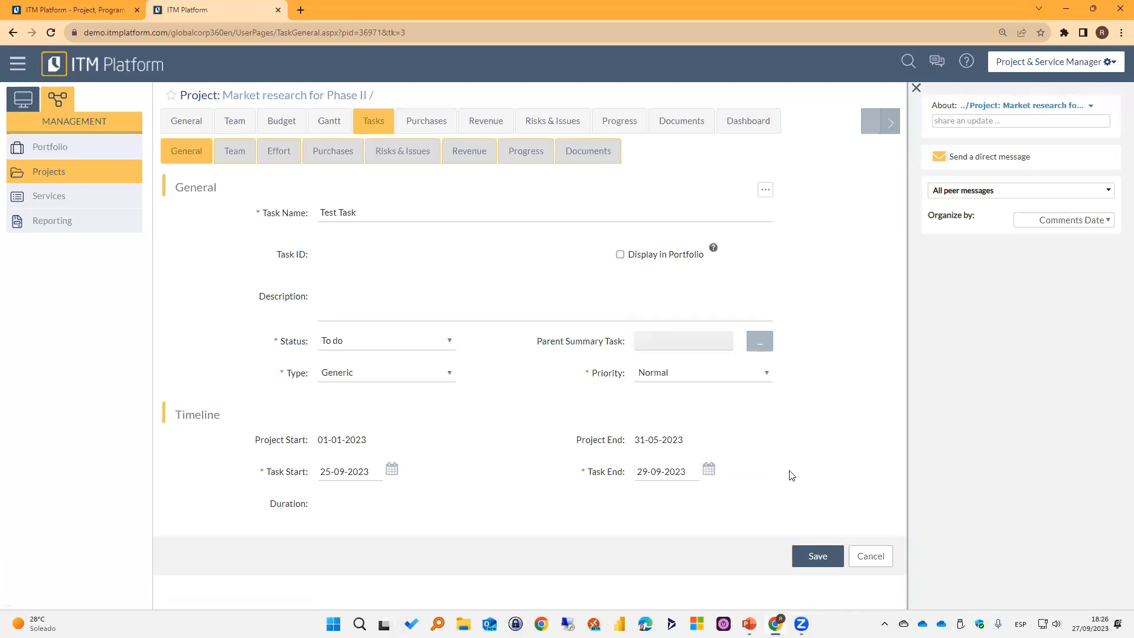
click(833, 559)
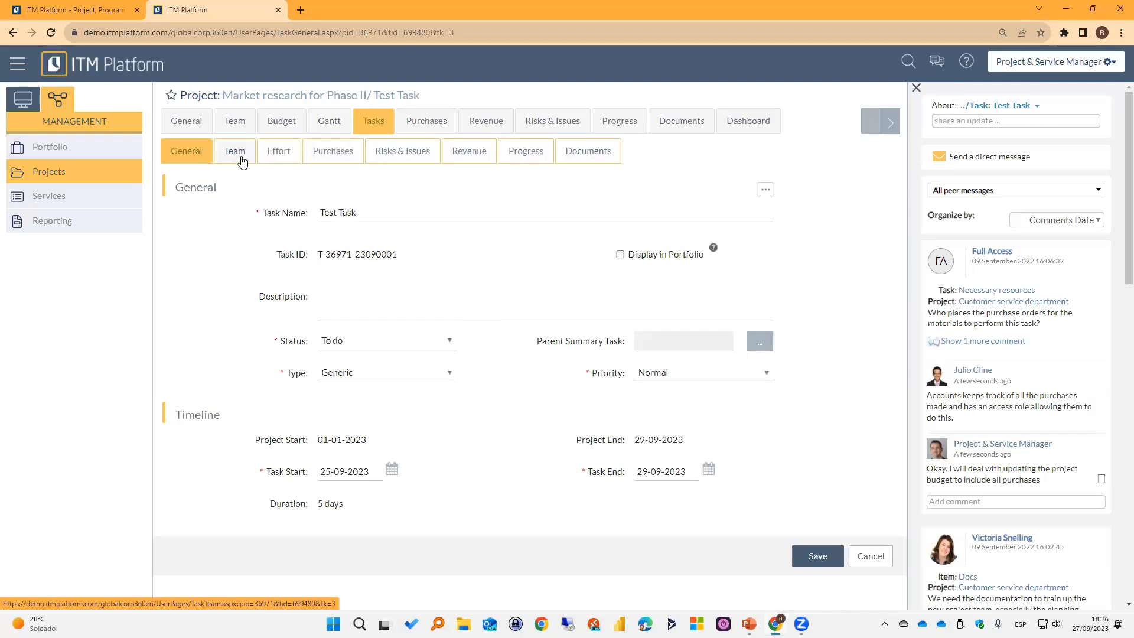
Assign Team Member as Task Manager of Test Task in the project's team matrix and save the assignment.
click(243, 131)
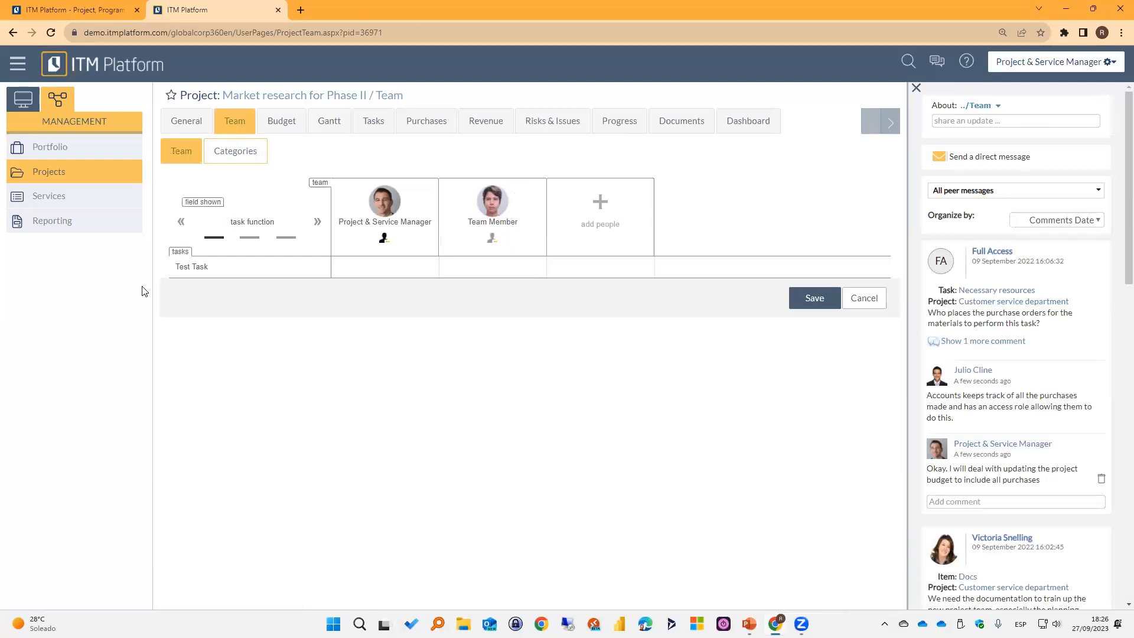
click(508, 268)
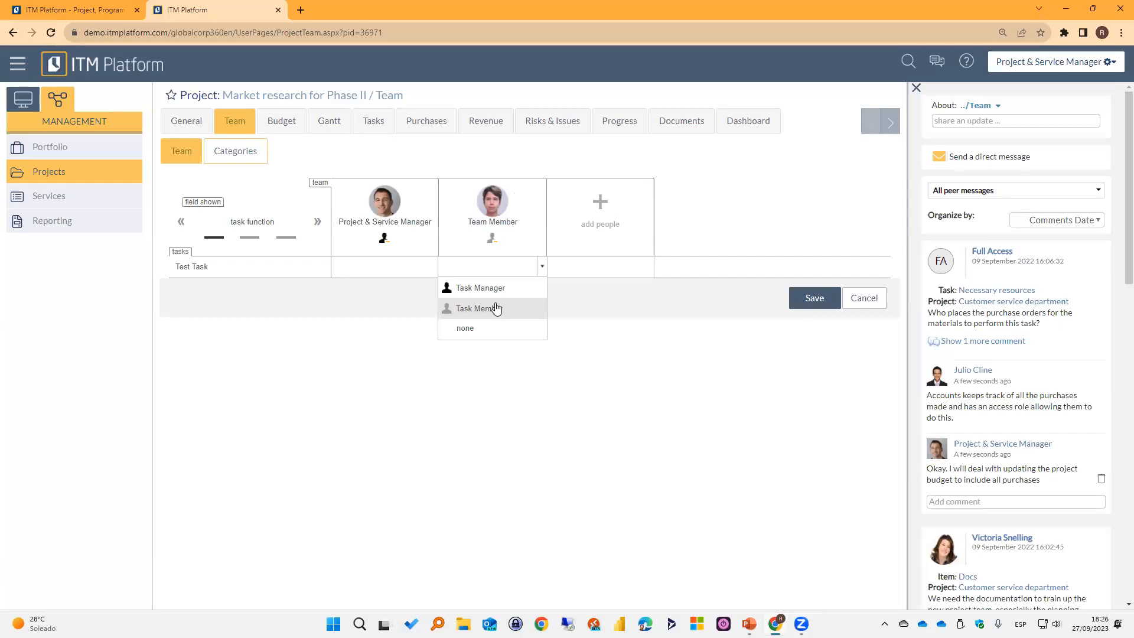
click(481, 288)
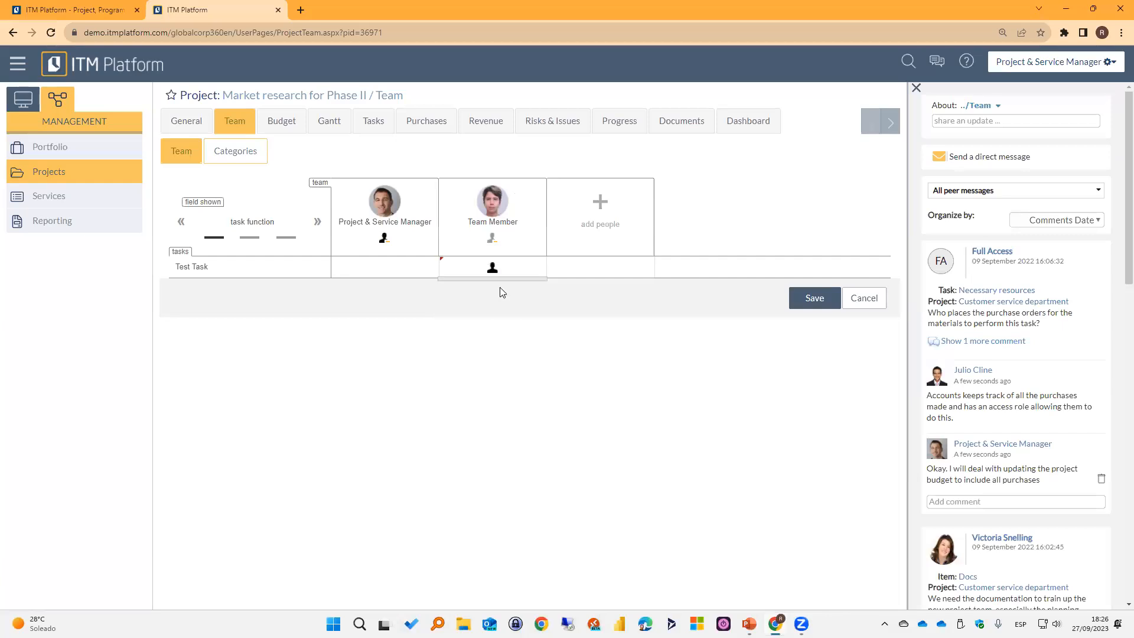
click(798, 304)
Create a second project task named Task 2 running from 25-09-2023 to 29-09-2023 and save it.
click(375, 121)
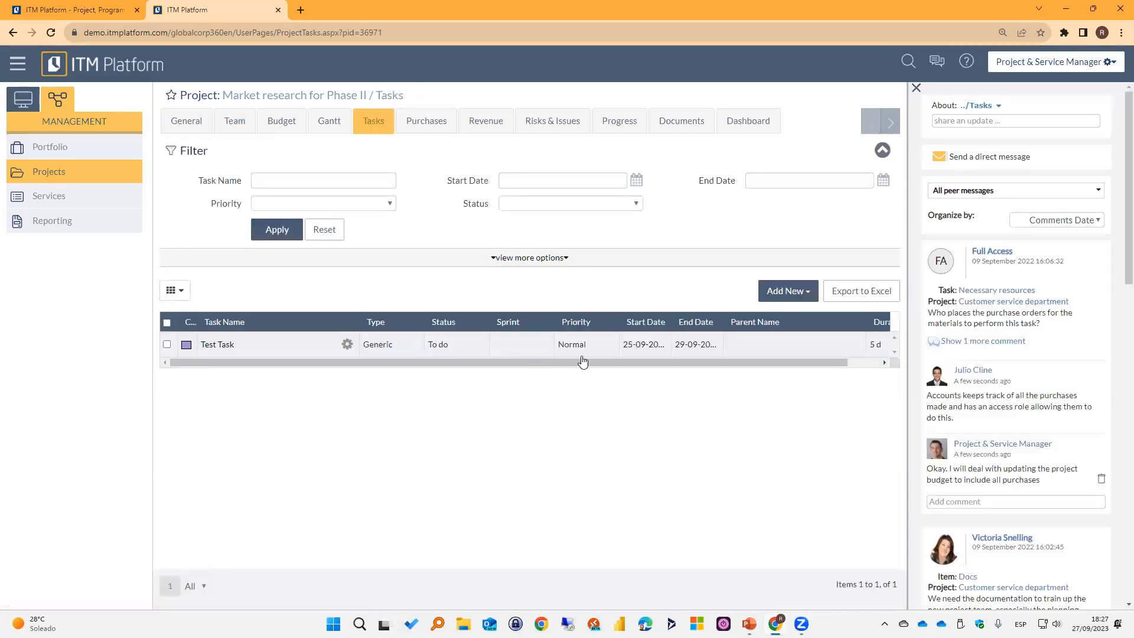
click(788, 291)
click(730, 358)
click(329, 212)
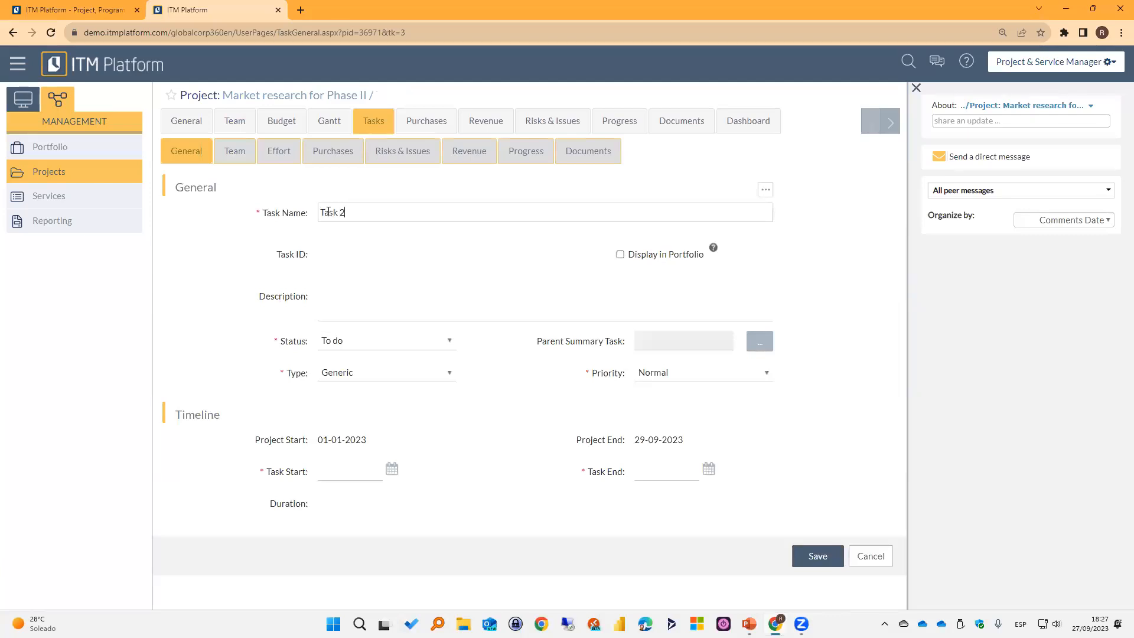
click(392, 469)
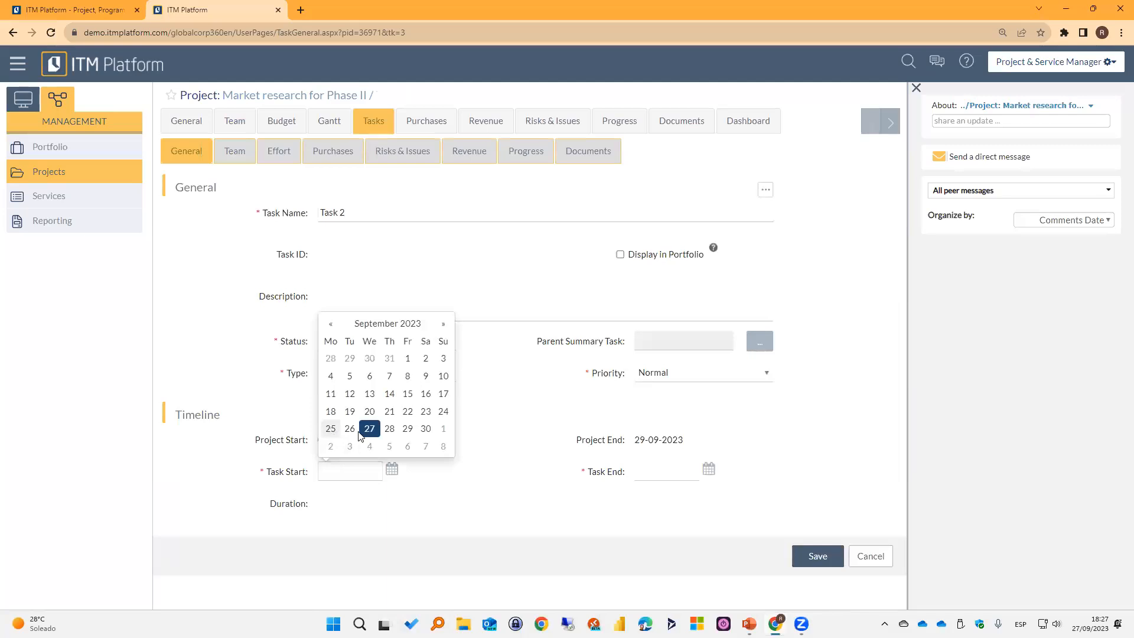
click(331, 430)
click(709, 469)
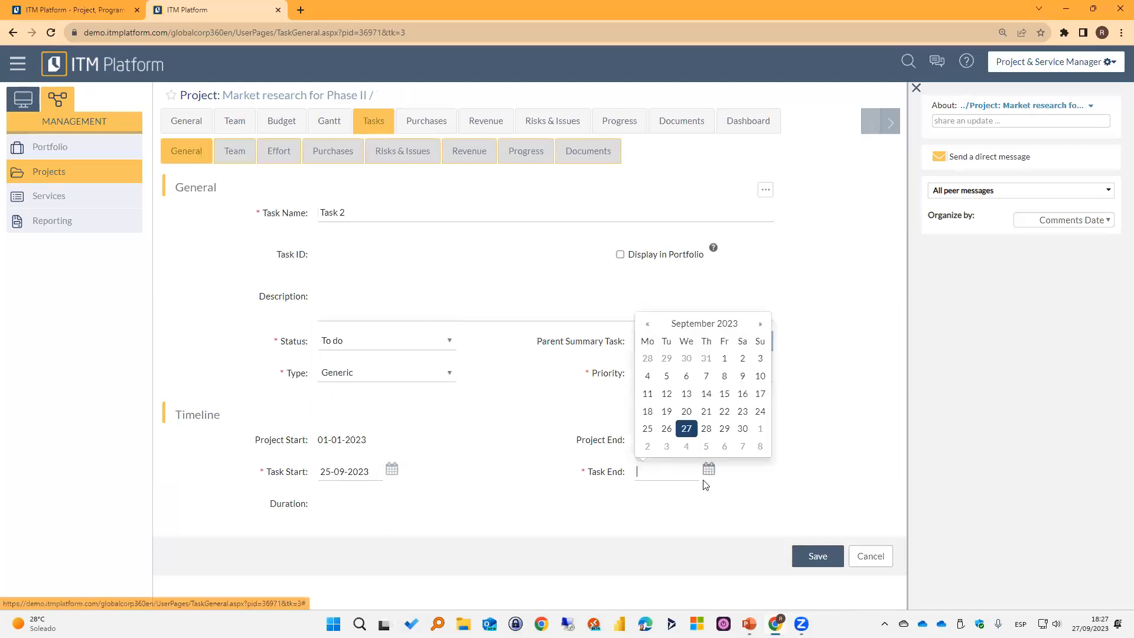
click(725, 429)
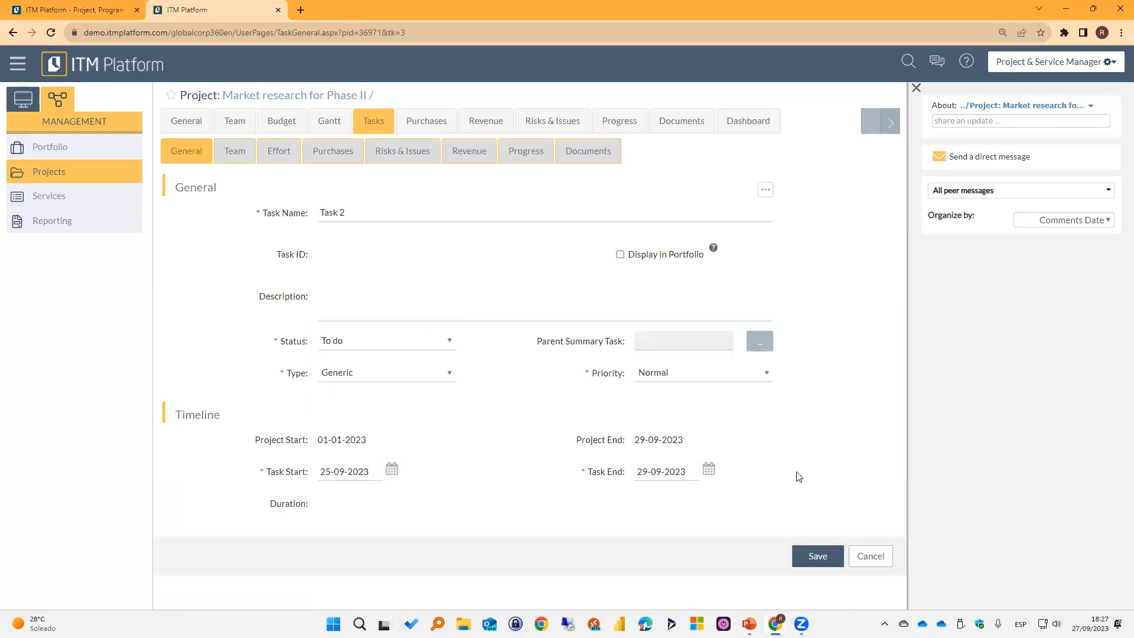
click(818, 555)
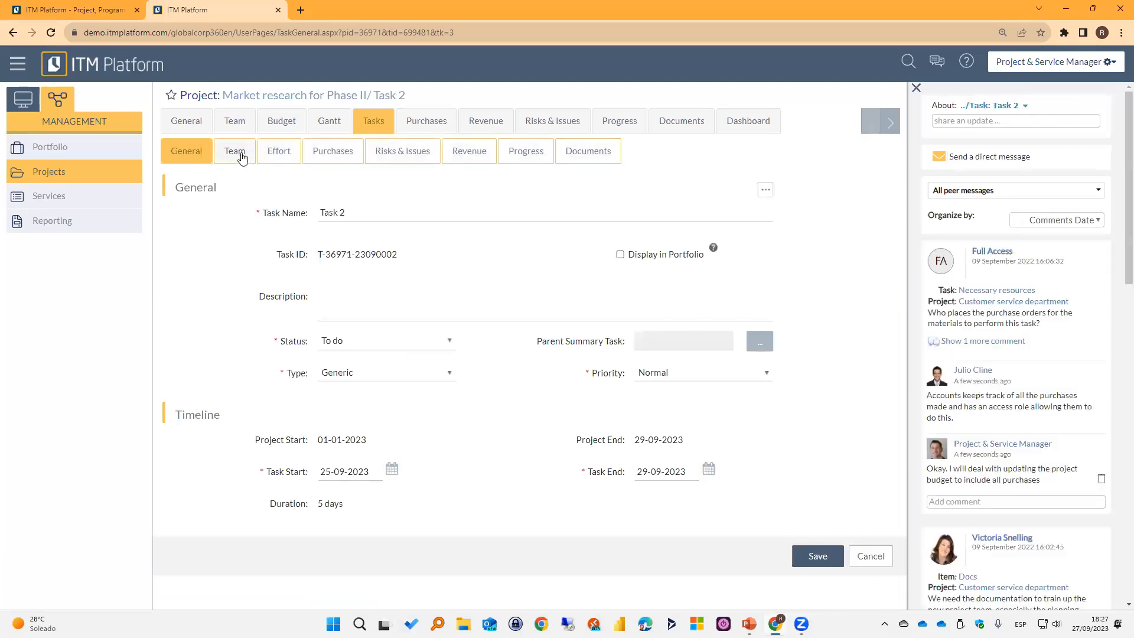
Assign Team Member to Task 2 with the Member role and close the Project & Service Manager session.
click(234, 151)
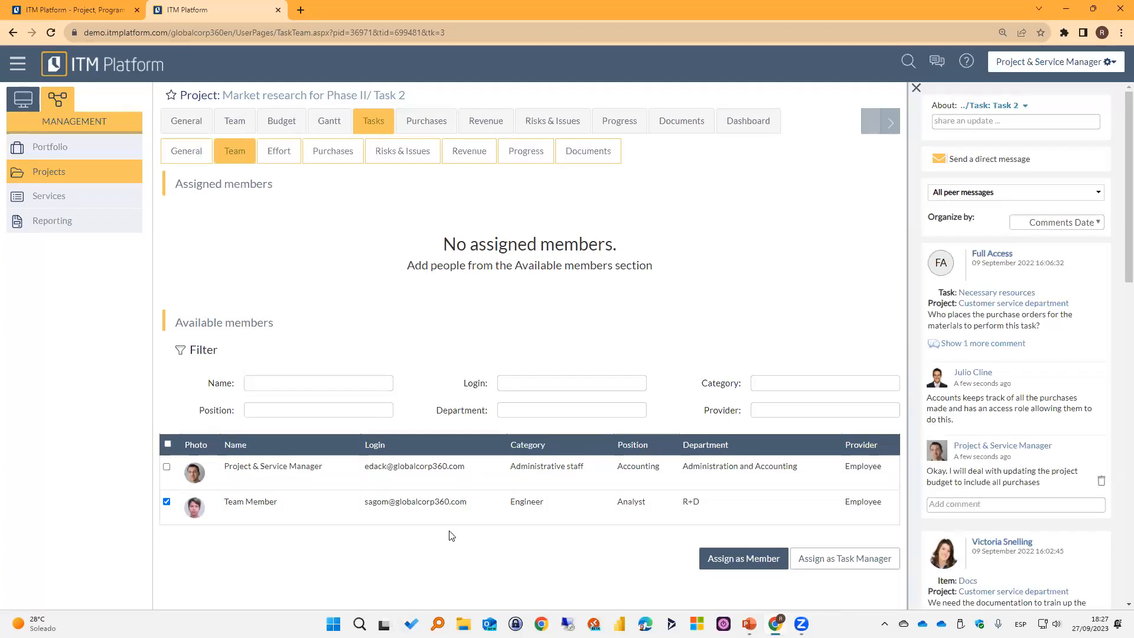
click(752, 561)
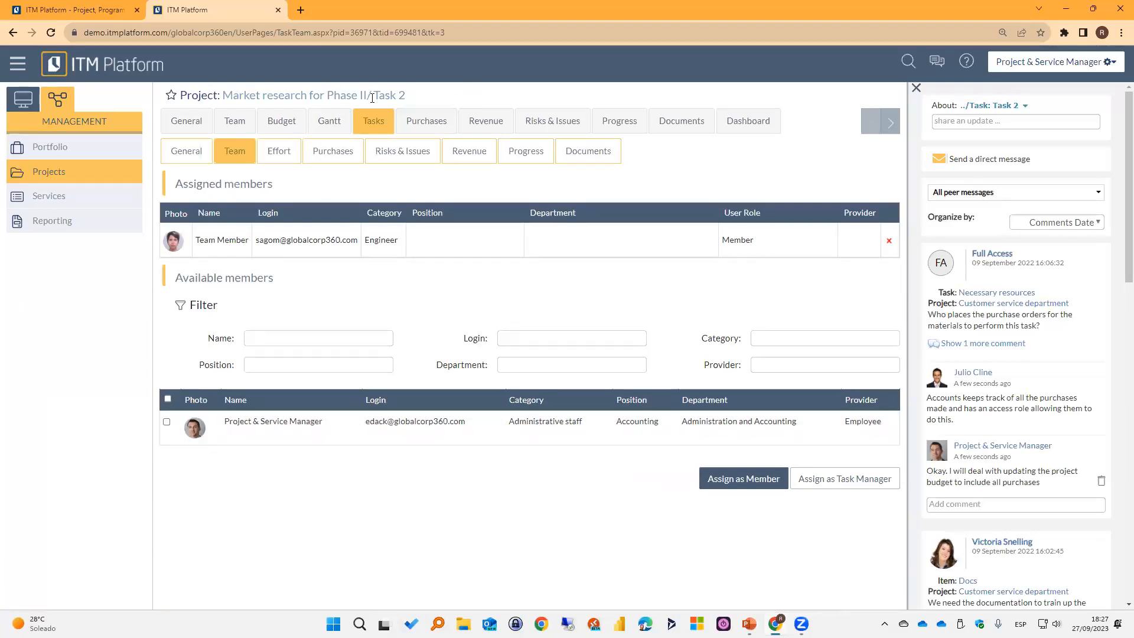
click(279, 10)
Reopen the ITM Platform demo in a new browser tab as Team Member.
key(ctrl+t)
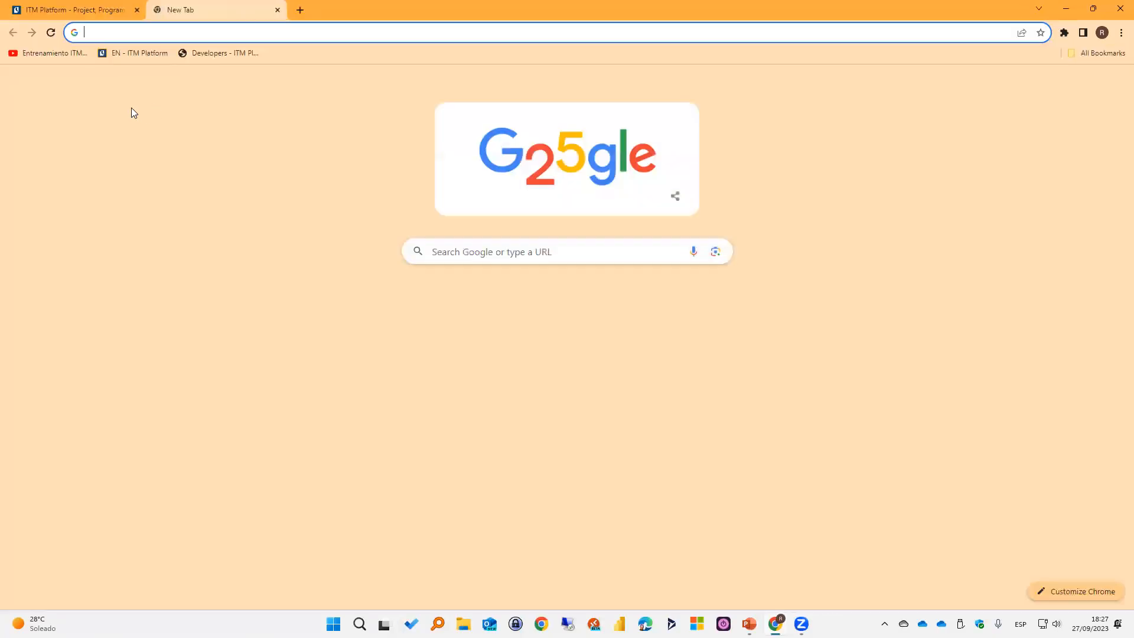
click(124, 52)
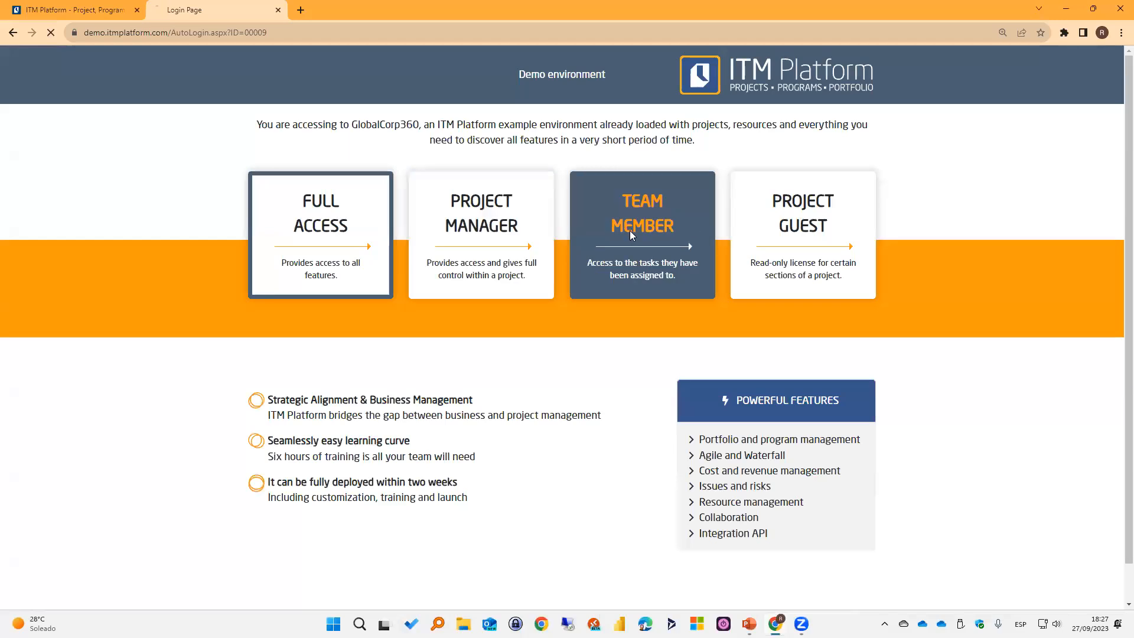
click(631, 235)
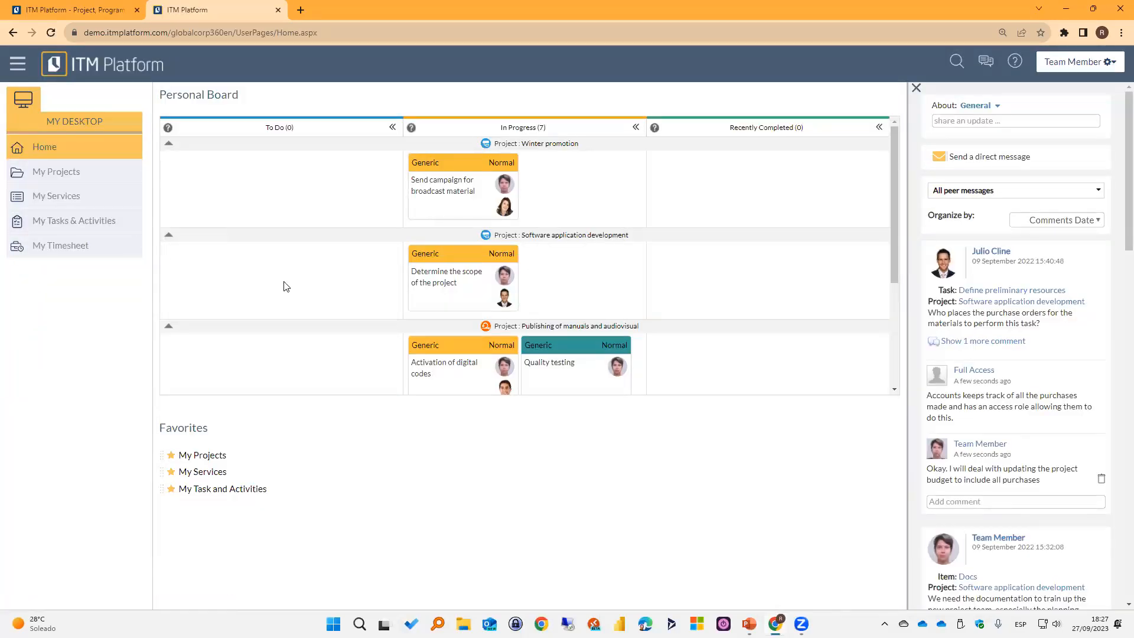
View the team member's own tasks in the project Market research for Phase II.
click(66, 171)
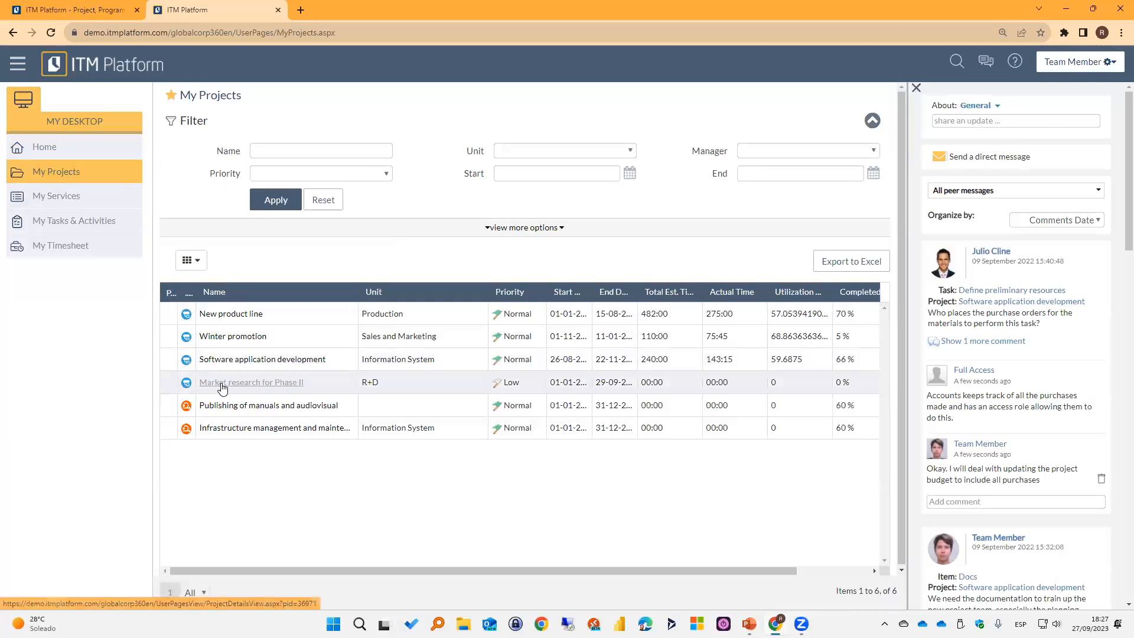
click(273, 384)
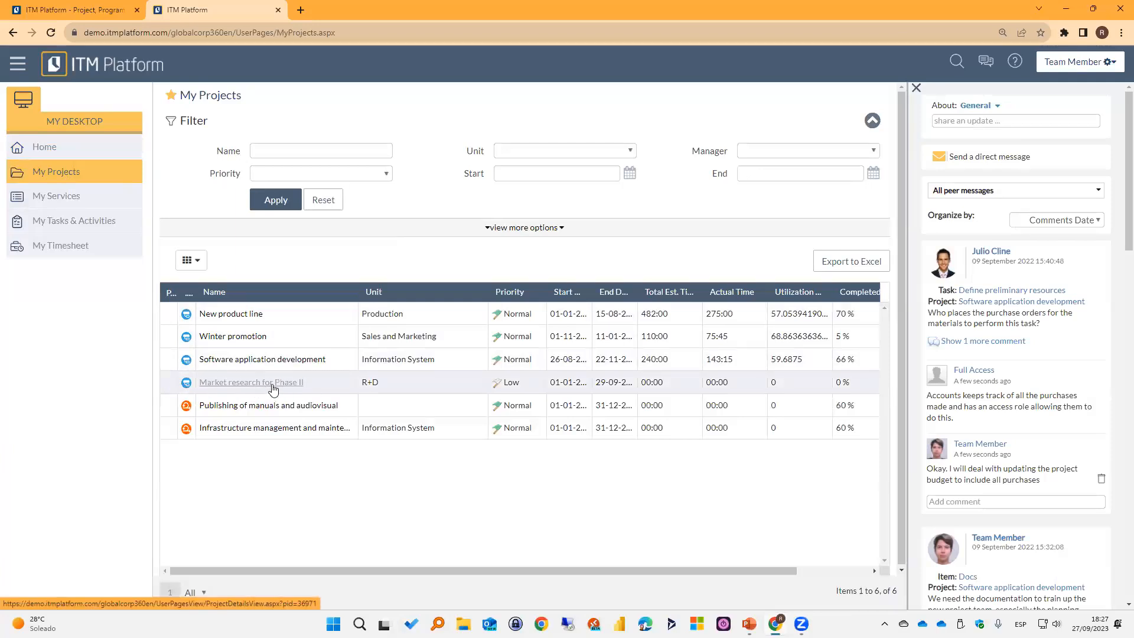
click(273, 384)
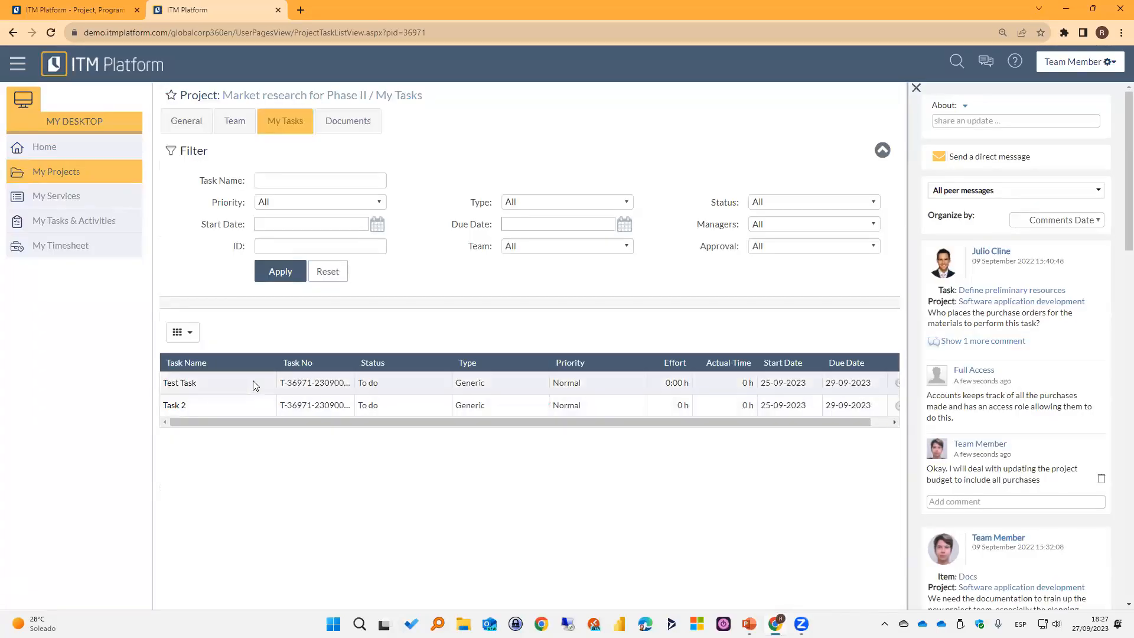
drag(274, 422, 653, 447)
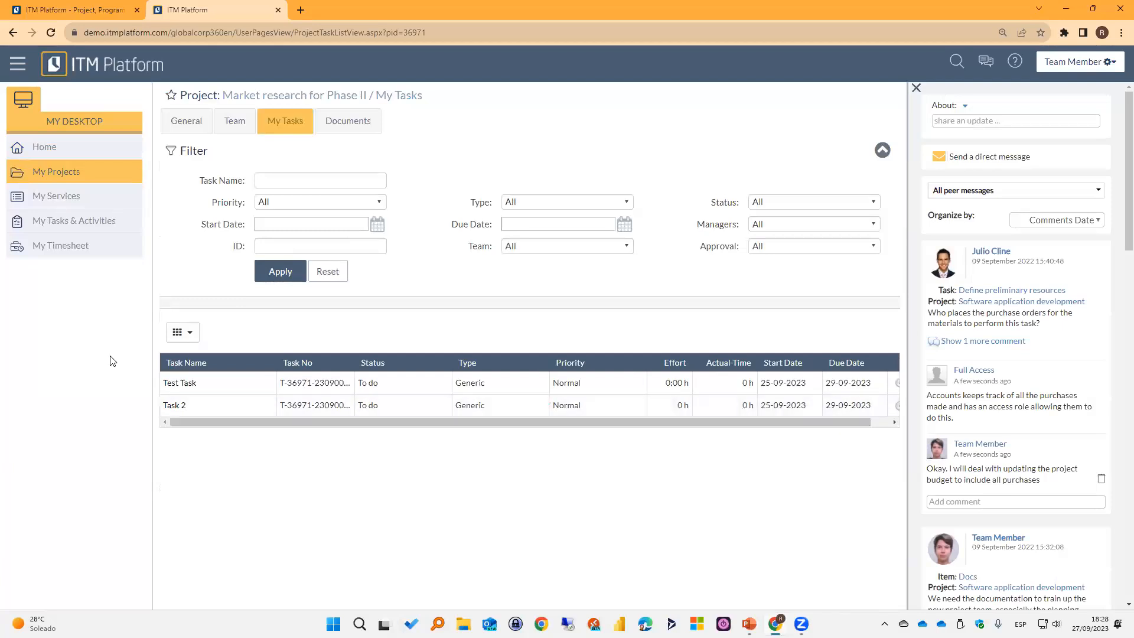
Try to filter the assigned tasks and activities with Market in the Project/Service field of the extended search options.
click(60, 229)
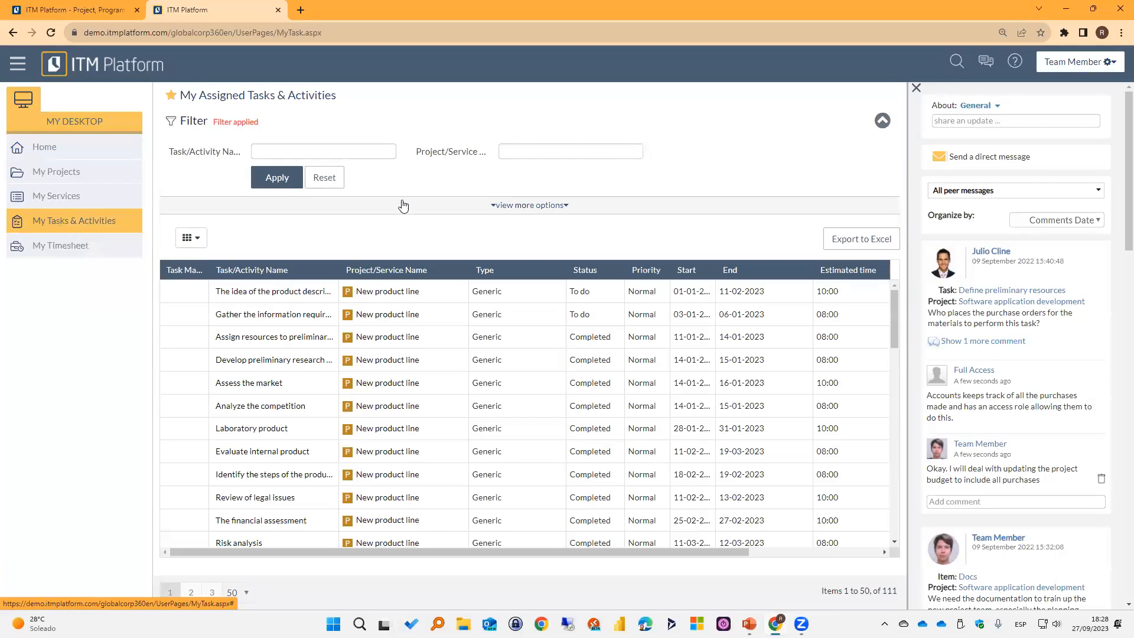
click(518, 205)
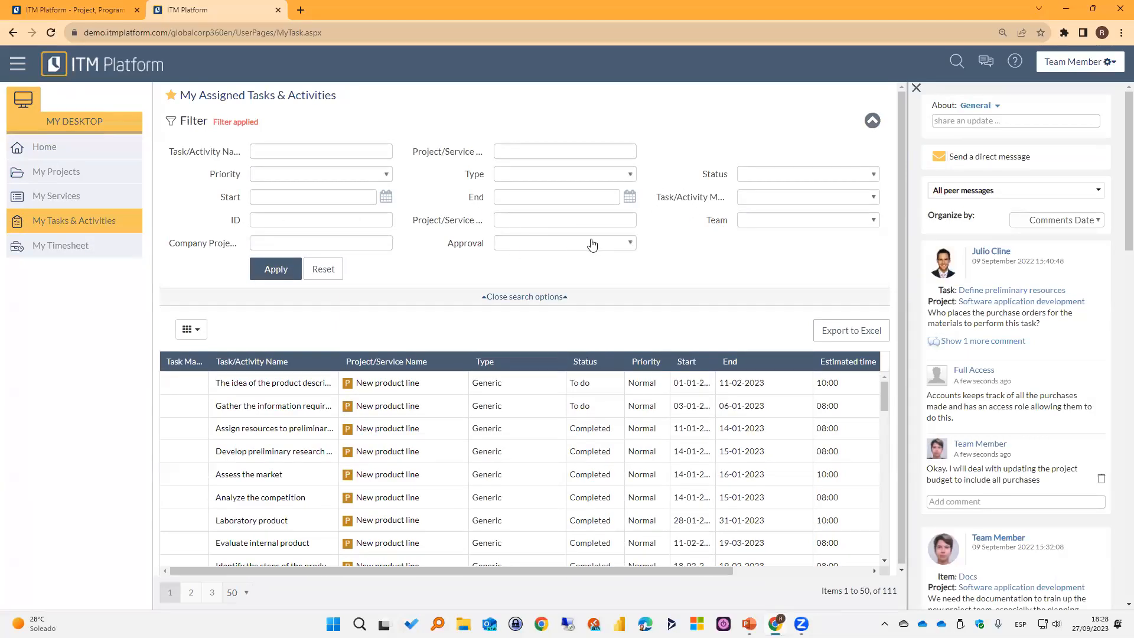
click(569, 220)
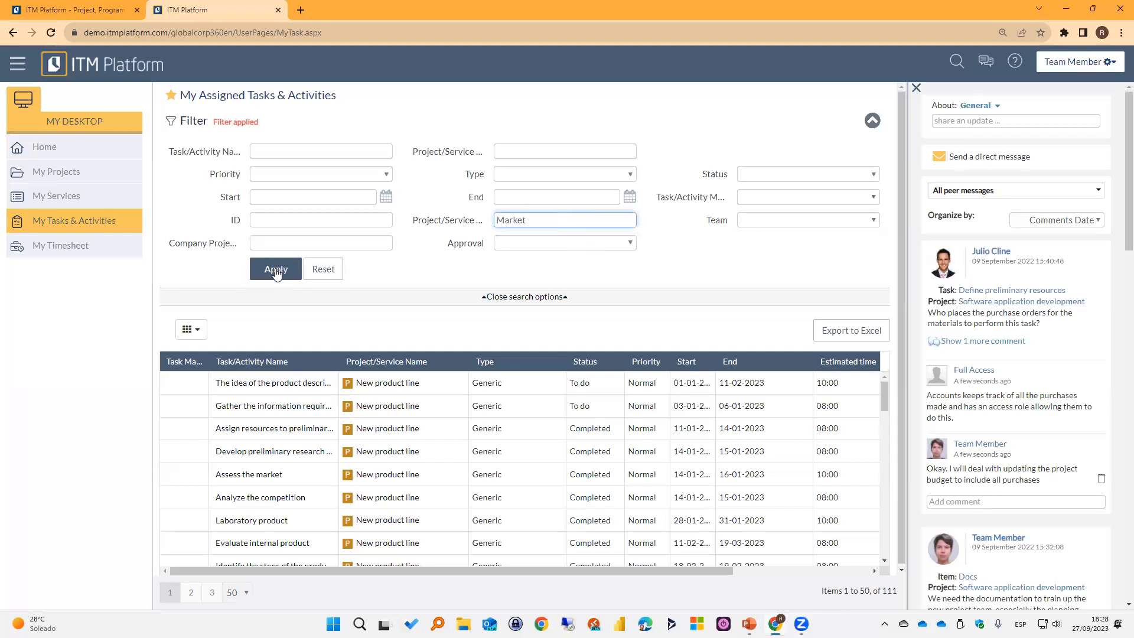
click(286, 271)
Clear the Market filter, reapply the search and look through the assigned tasks and activities.
double_click(553, 222)
key(BackSpace)
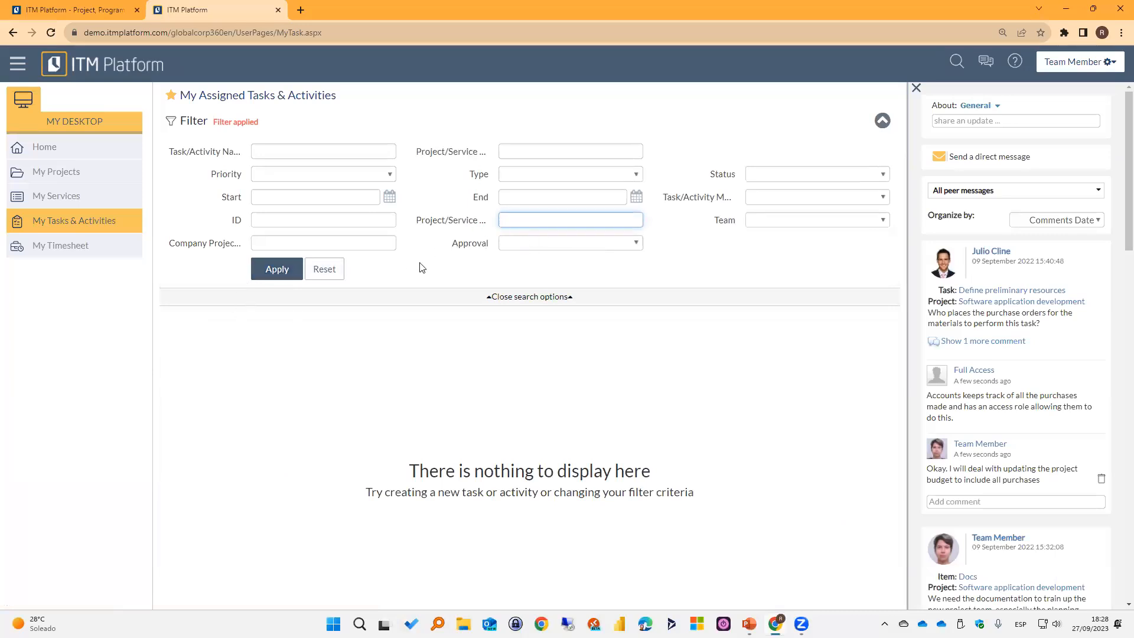
click(276, 269)
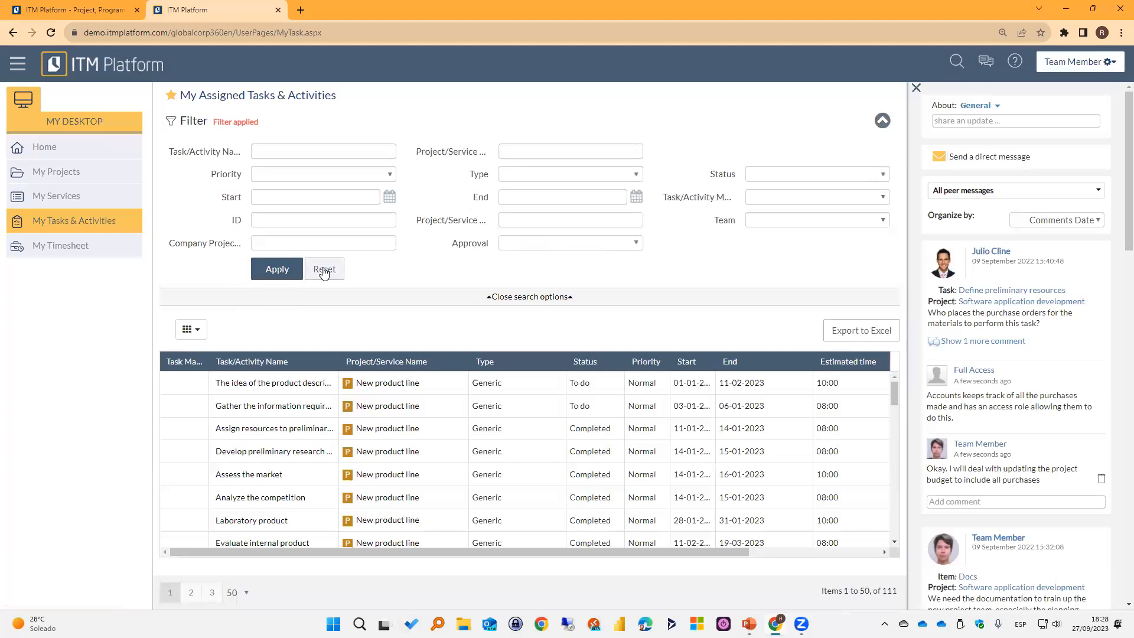
scroll(451, 464, down, 15)
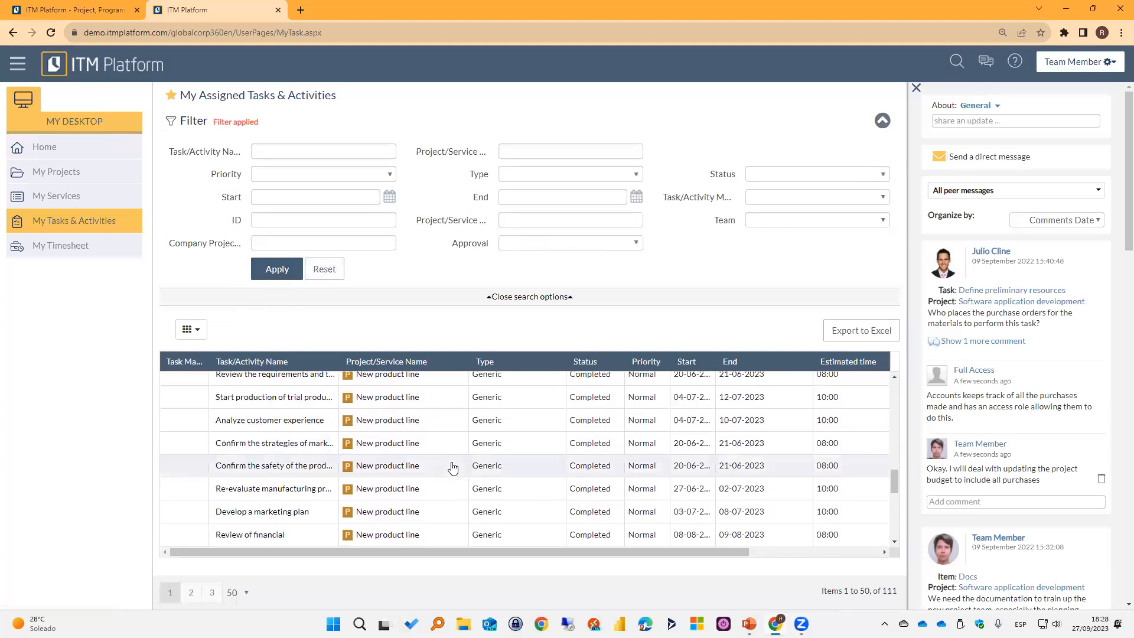
scroll(450, 464, up, 15)
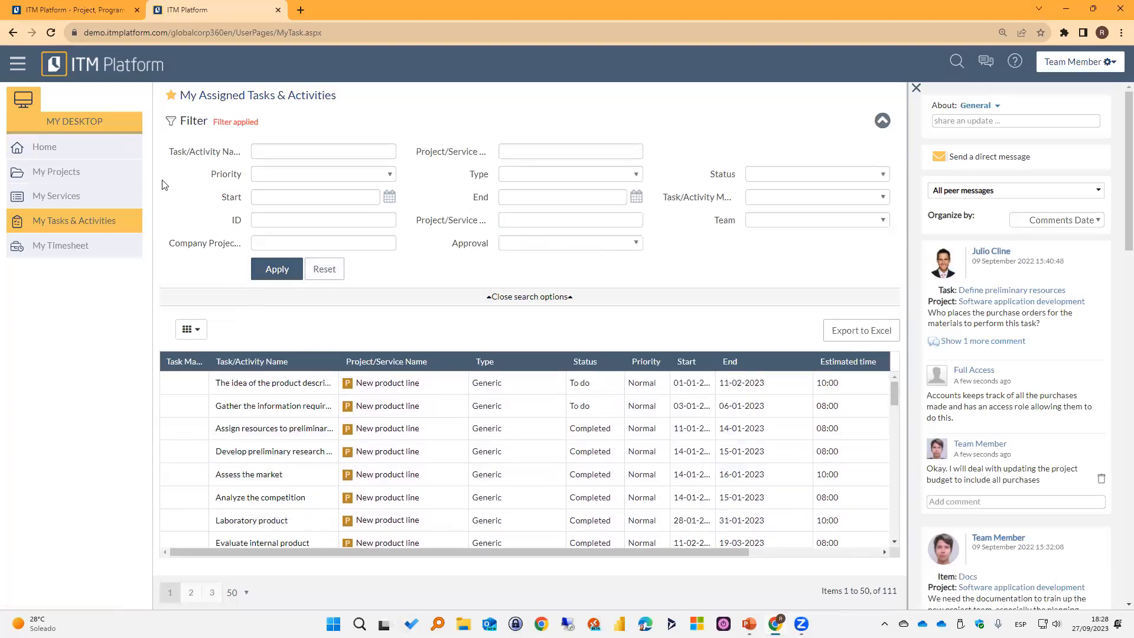
Copy the project name Market research for Phase II from the team member's project list.
click(102, 174)
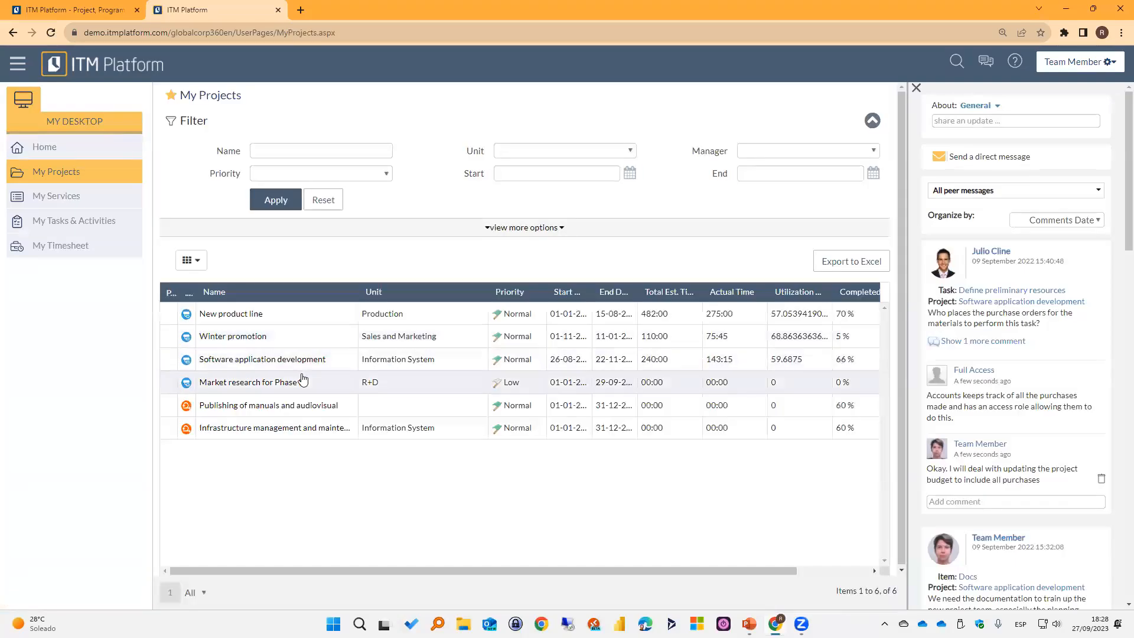
drag(320, 385, 207, 385)
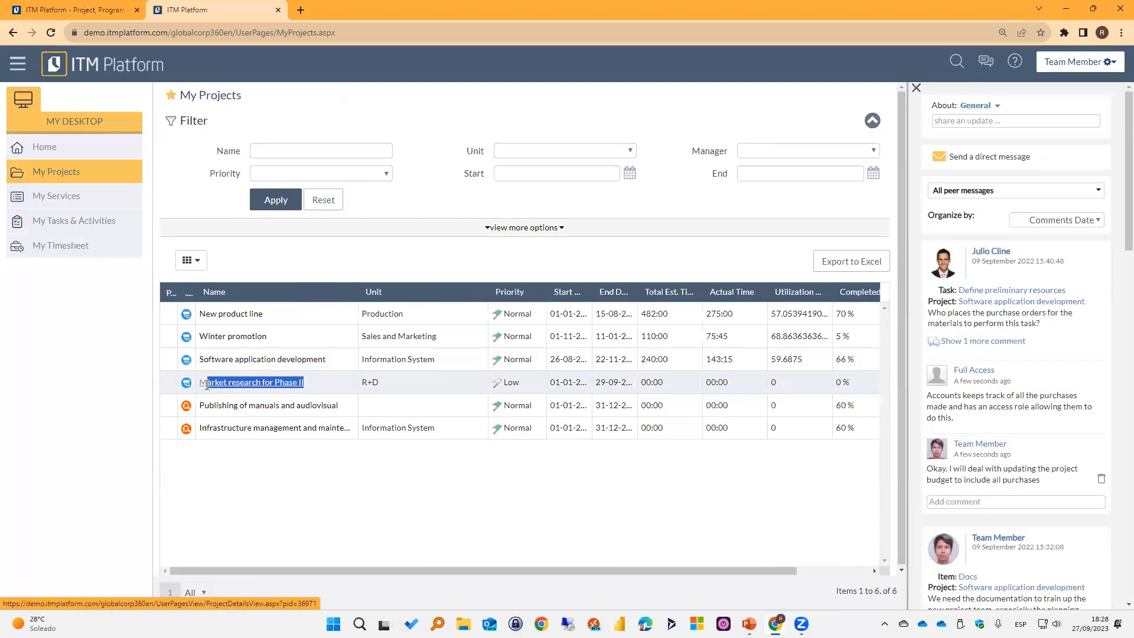
click(97, 329)
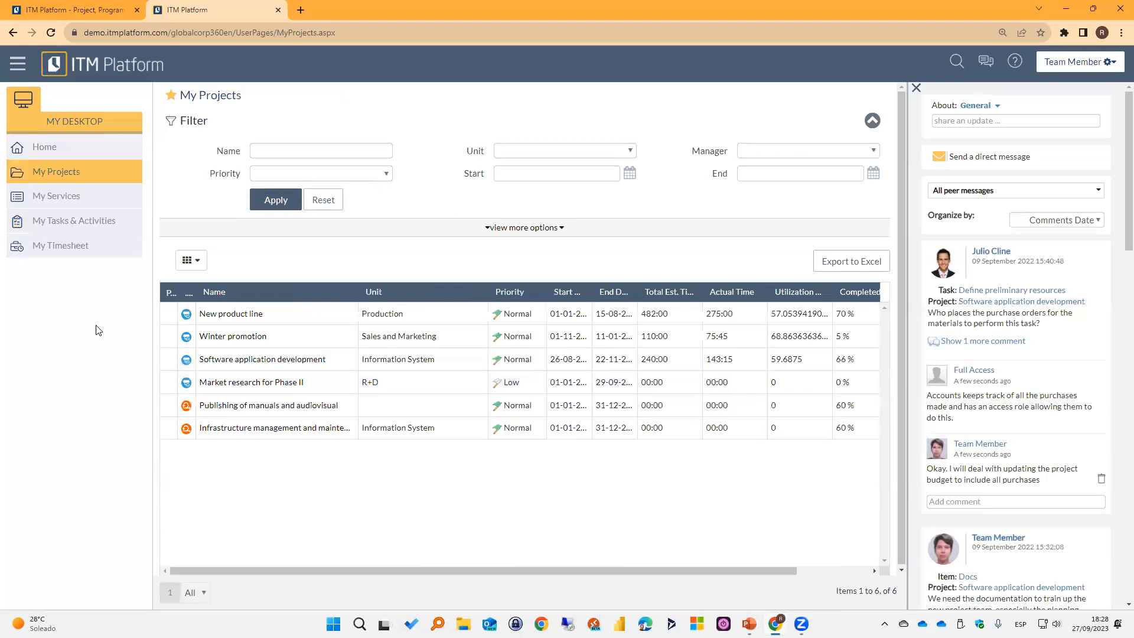
Filter the assigned tasks and activities with Market research for Phase II in the Project/Service field of the extended search options.
click(76, 223)
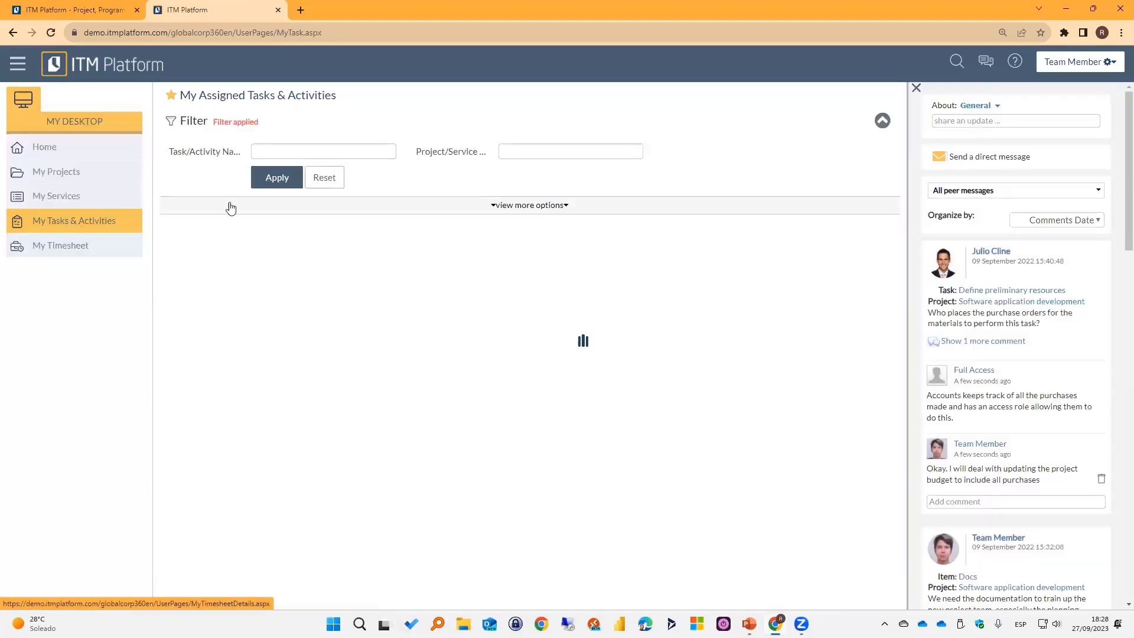
click(526, 205)
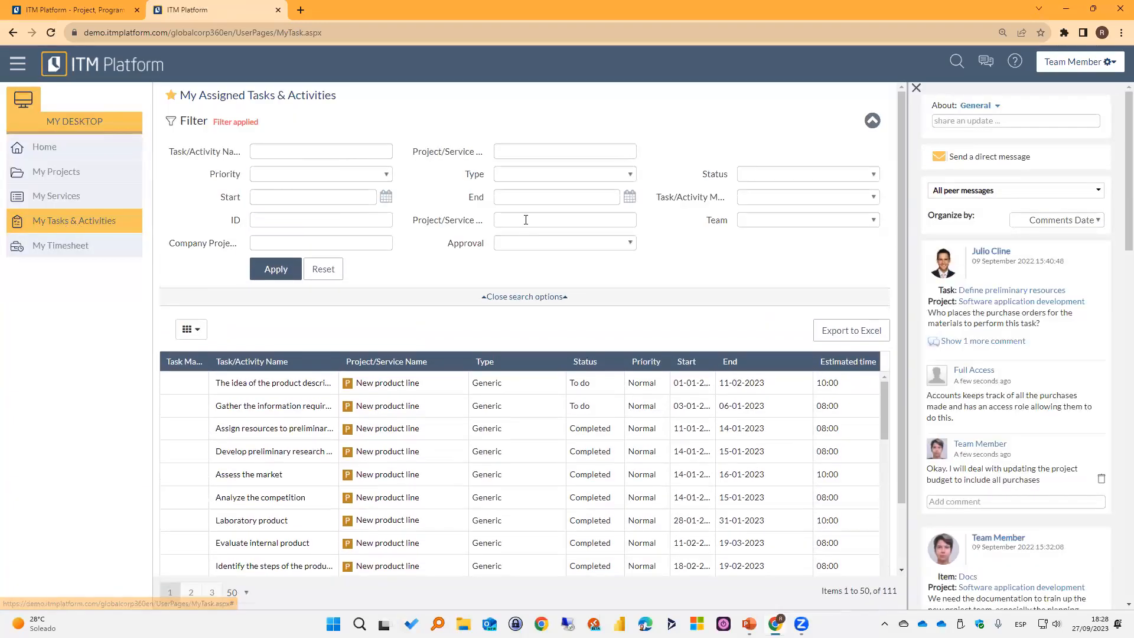
click(524, 220)
text(Market research for Phase II)
click(280, 272)
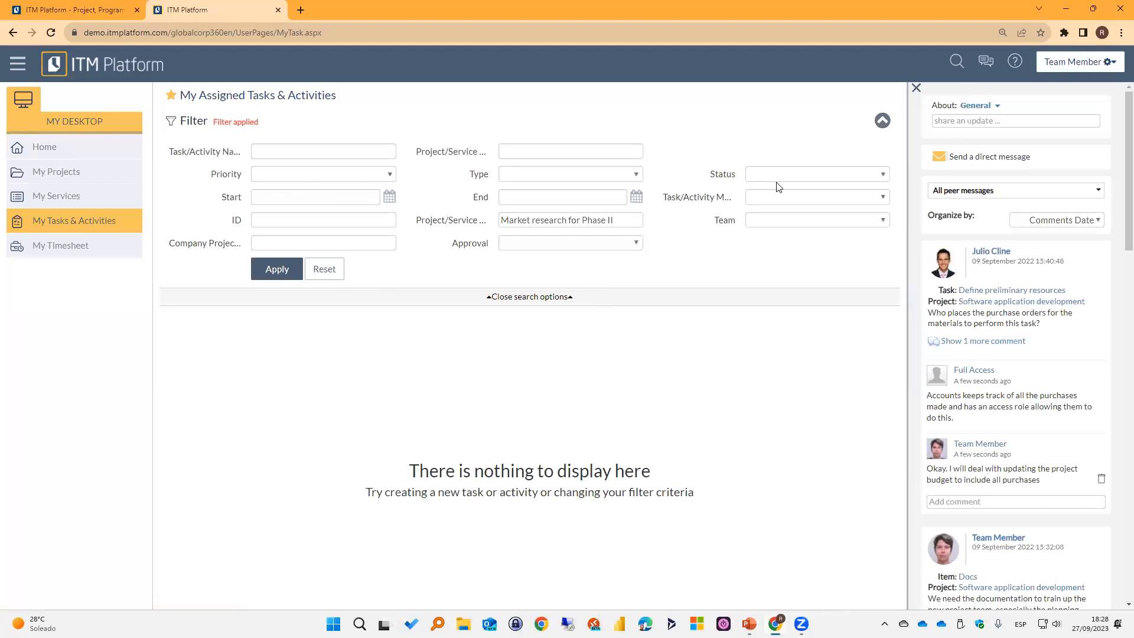
Set the Status filter of the assigned tasks and activities to All and reapply the search.
click(817, 176)
click(757, 189)
click(260, 277)
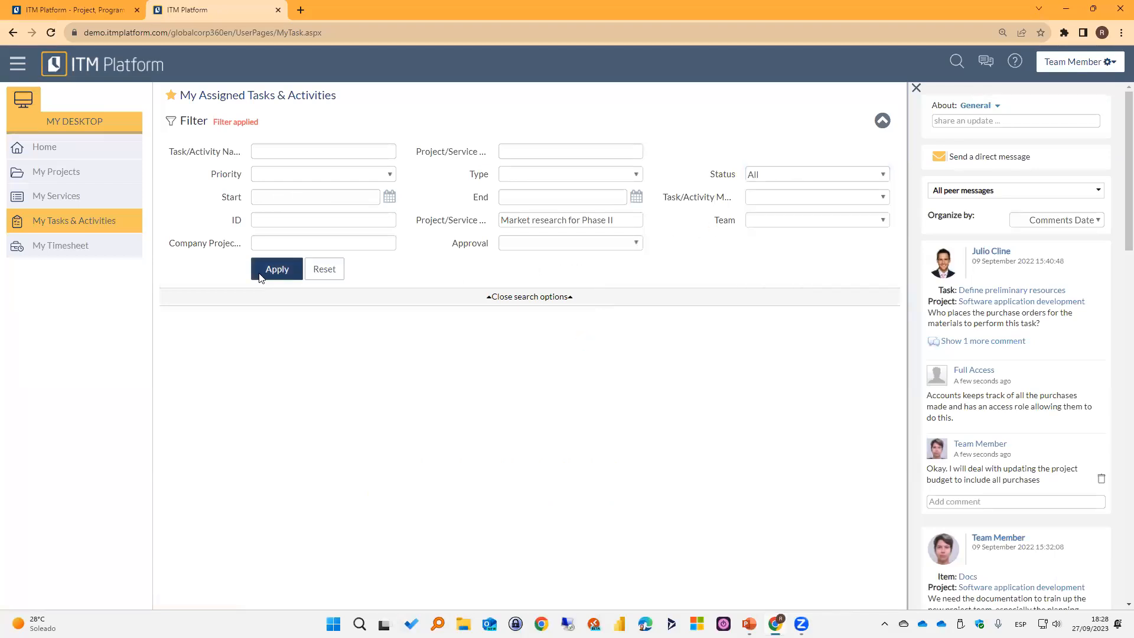
Set the Task/Activity Manager filter of the assigned tasks and activities to All.
click(839, 197)
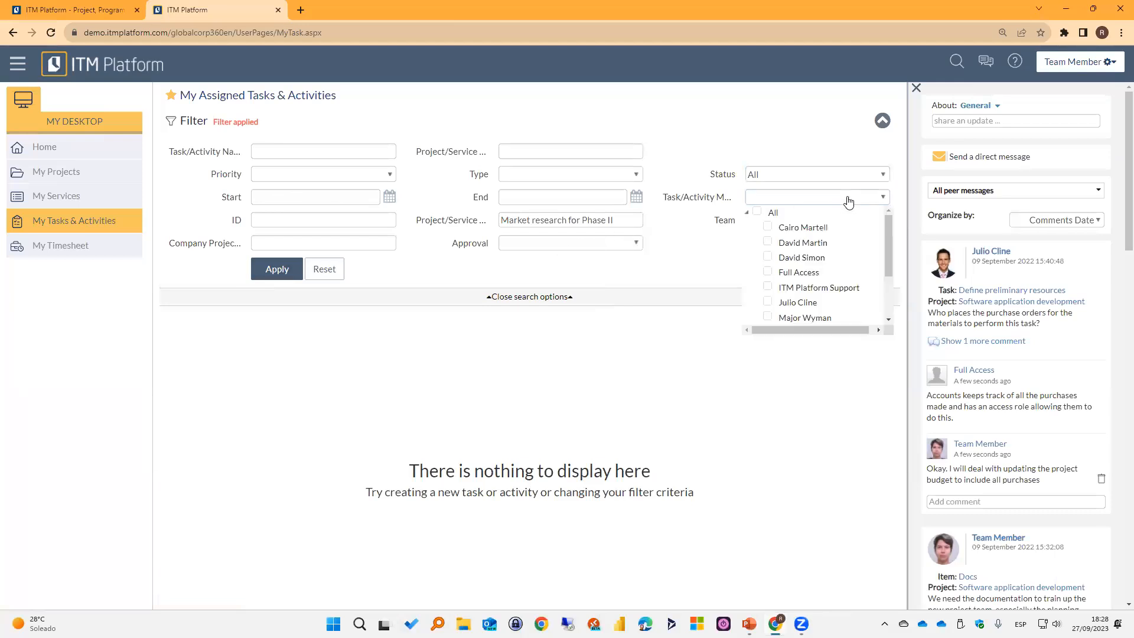
click(756, 213)
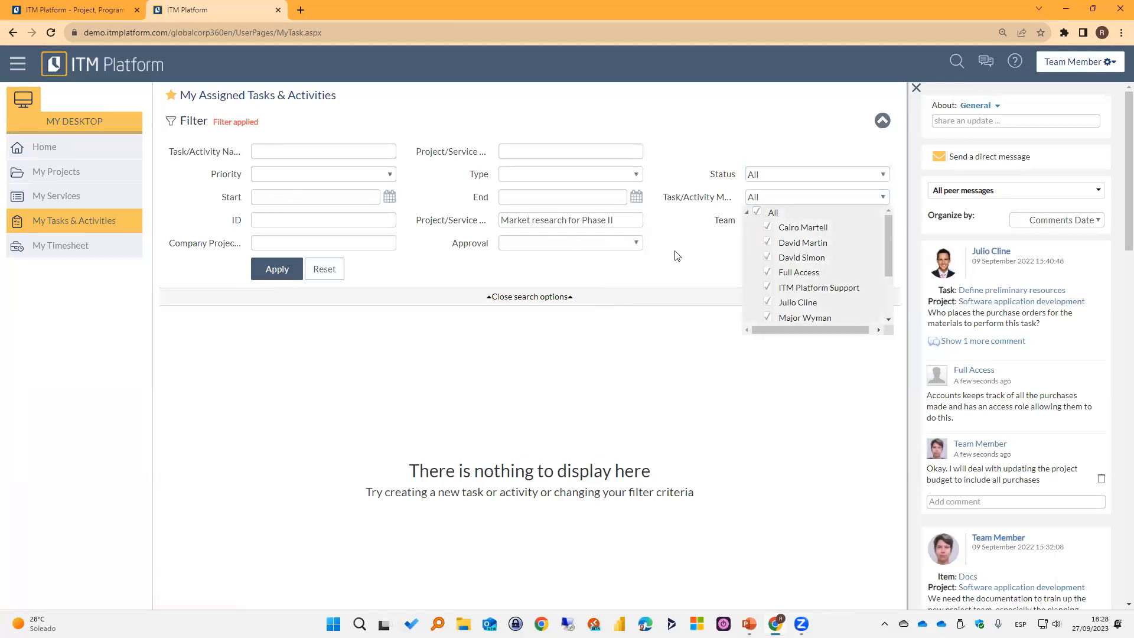
click(563, 152)
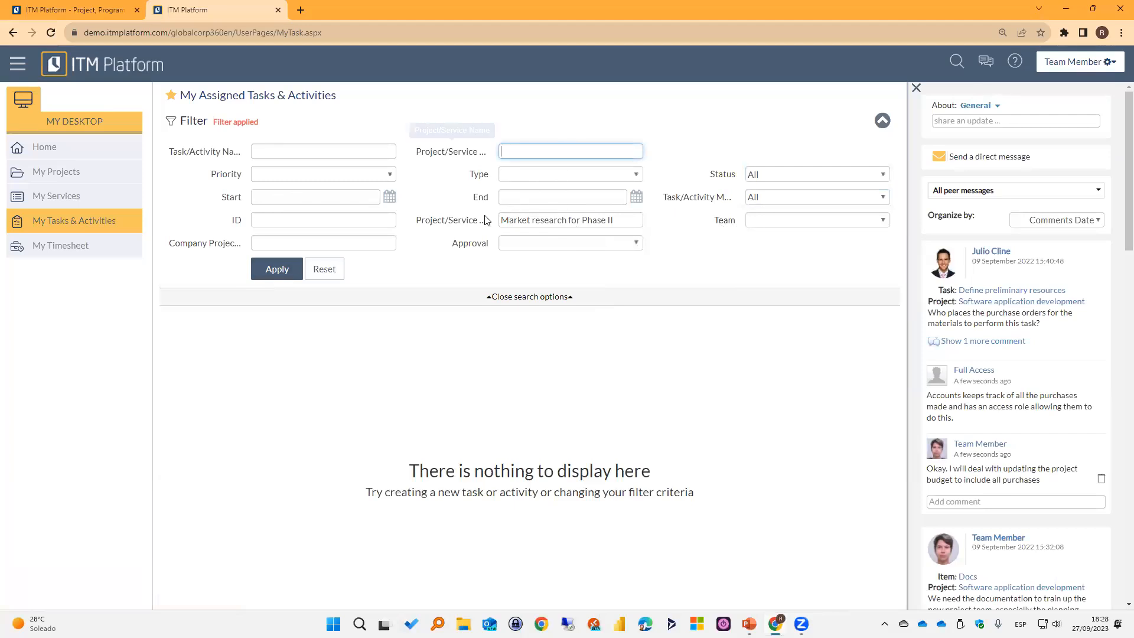
Clear the extended Project/Service field, enter Market research for Phase II as the Project/Service Name instead, and reapply the search.
click(609, 226)
drag(612, 221, 499, 221)
key(ctrl+c)
key(BackSpace)
click(532, 156)
key(ctrl+v)
click(287, 274)
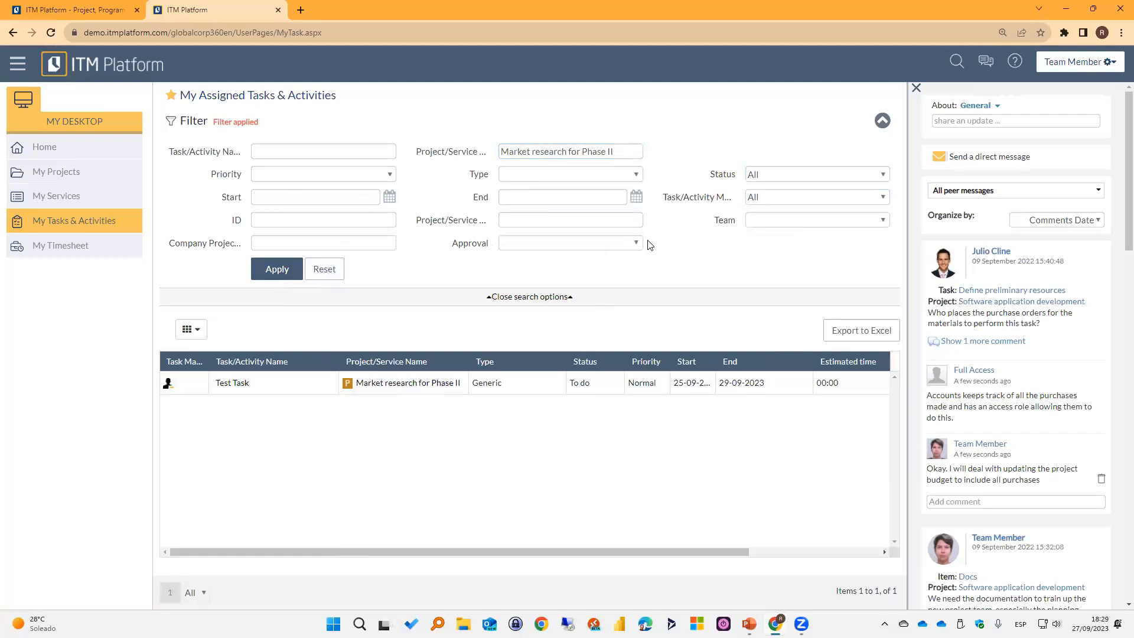
Try the assigned tasks and activities search with the Team filter set to All.
click(802, 223)
click(754, 235)
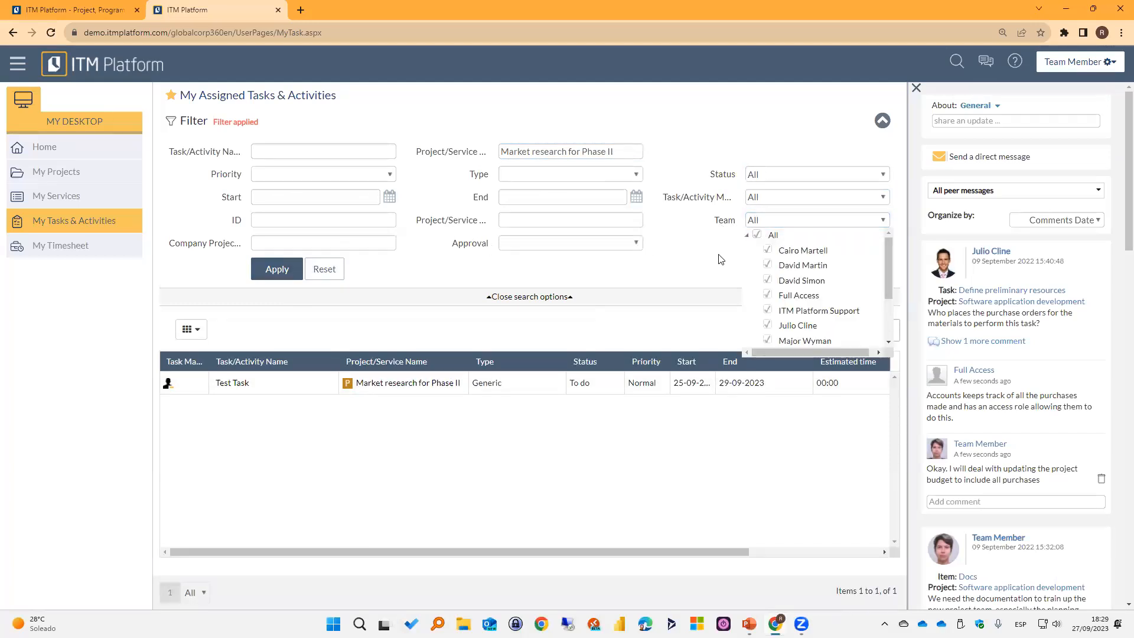
click(260, 273)
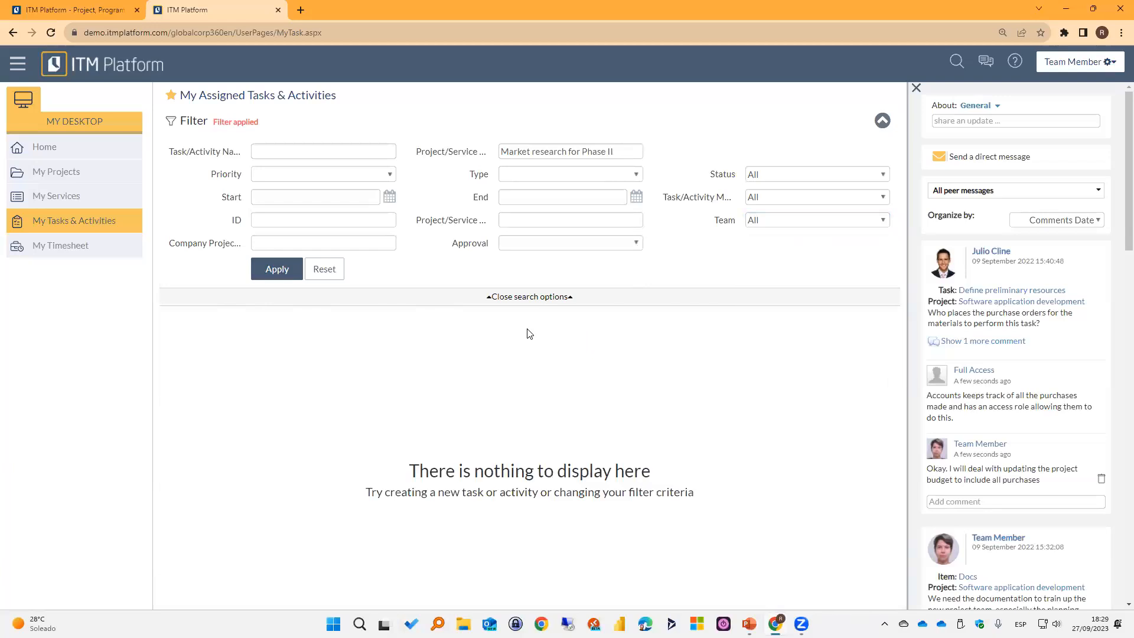
Clear the Team filter, reapply the search and slightly widen the Task Manager column of the task list.
click(786, 220)
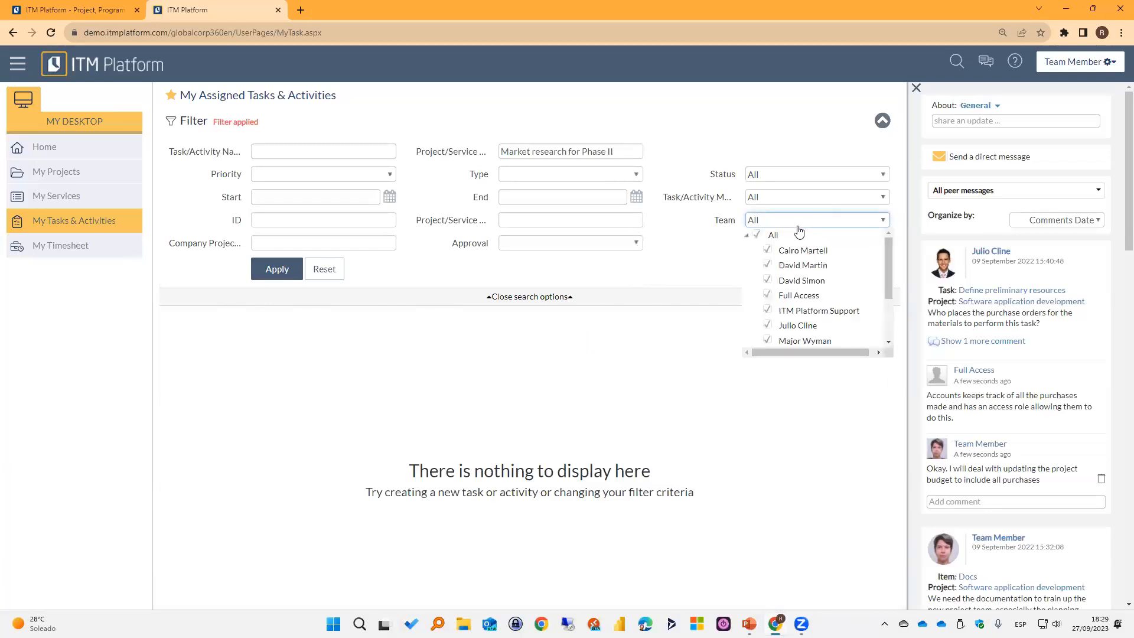
click(758, 236)
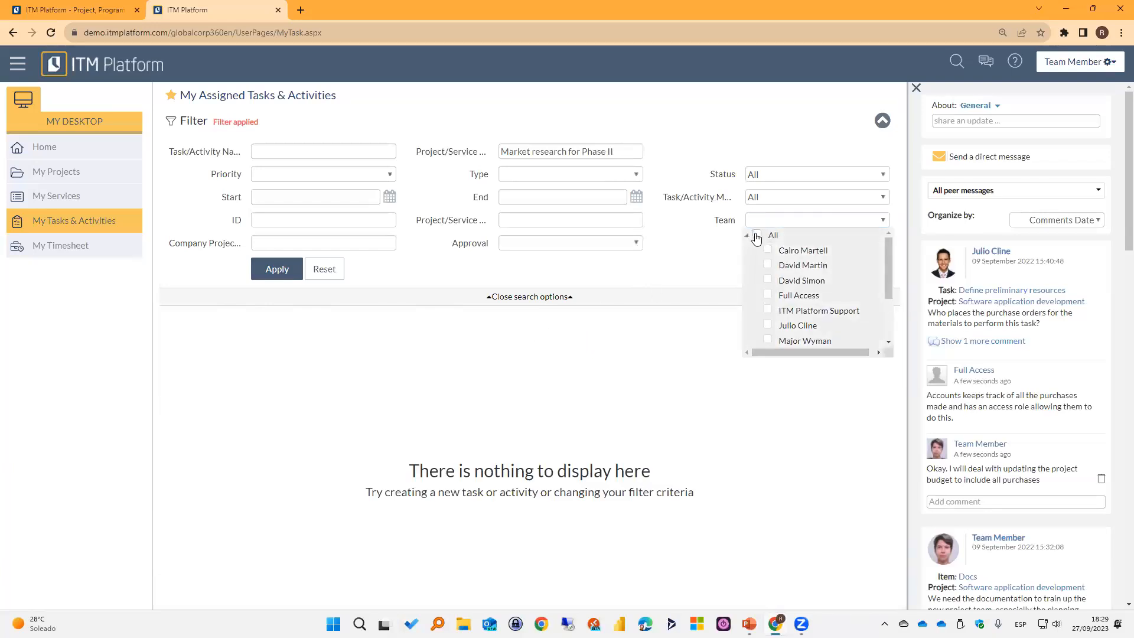
click(708, 241)
click(286, 269)
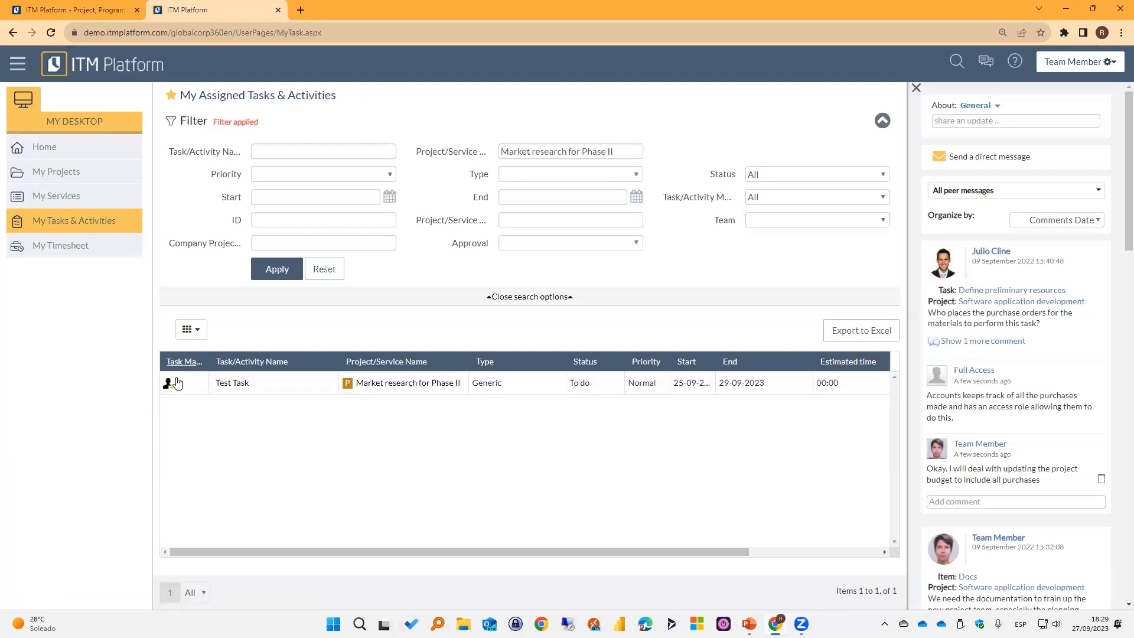
mouse_move(207, 360)
mouse_down()
mouse_move(242, 358)
mouse_move(212, 357)
mouse_up()
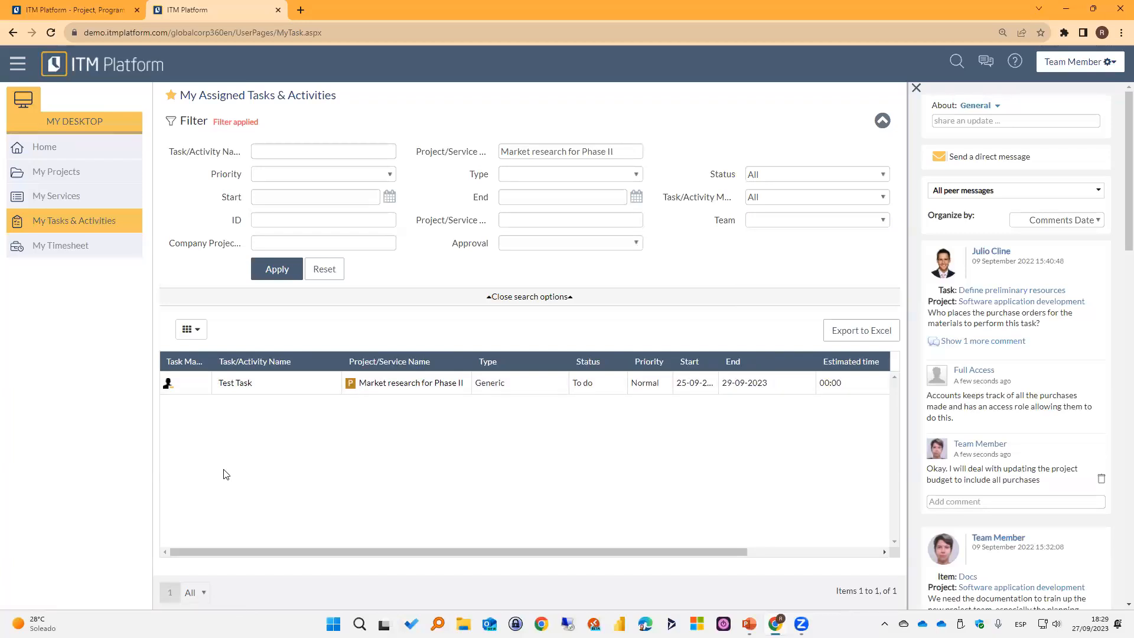
Open the team member's timesheet and collapse the Software application development project.
click(68, 246)
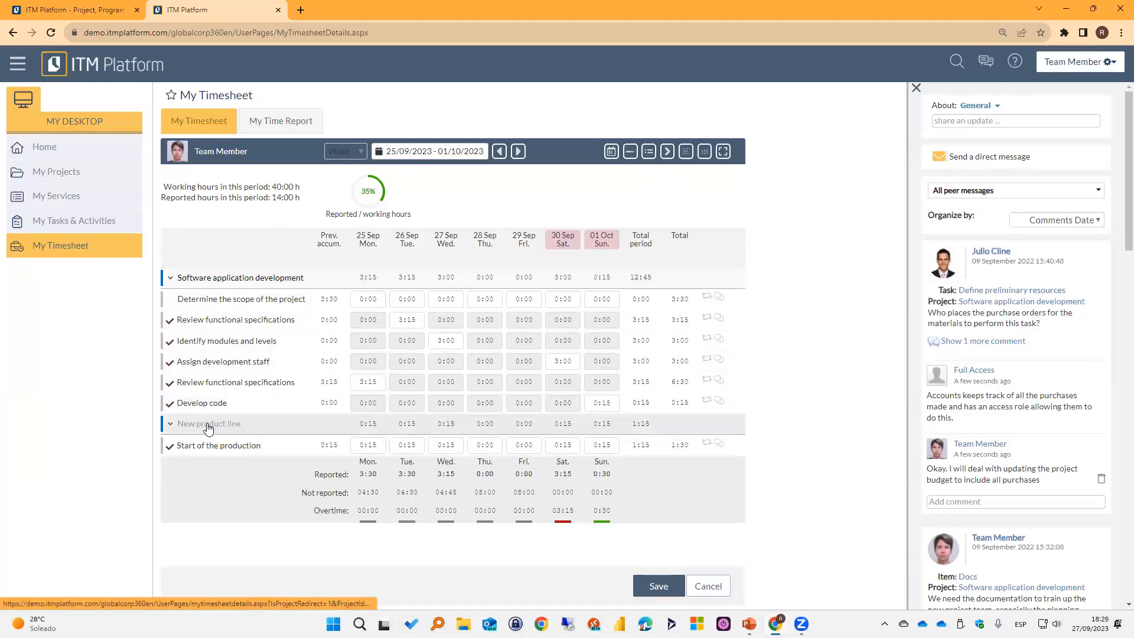
click(177, 283)
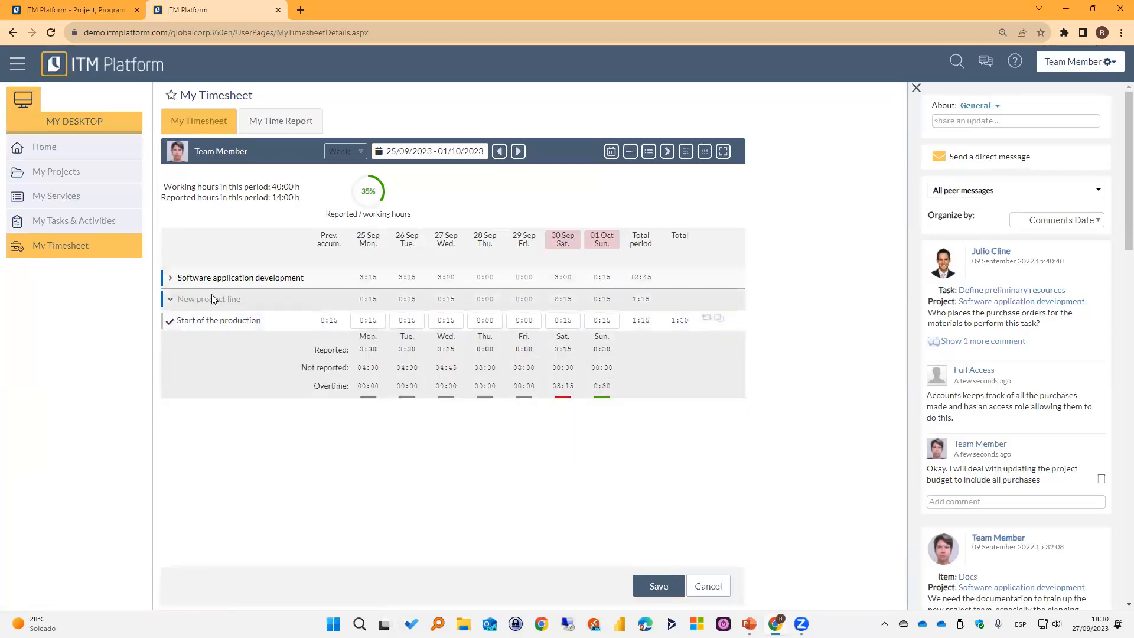
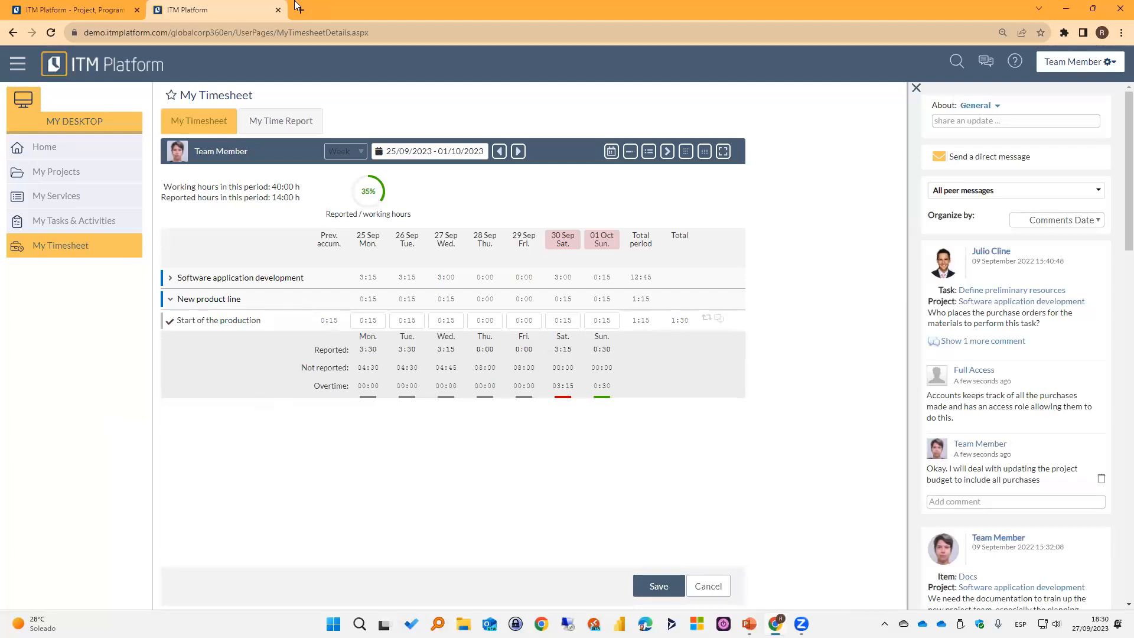
Reopen the demo site in a fresh tab as Project & Service Manager and open the general data of Market research for Phase II from My Projects.
click(278, 10)
click(159, 11)
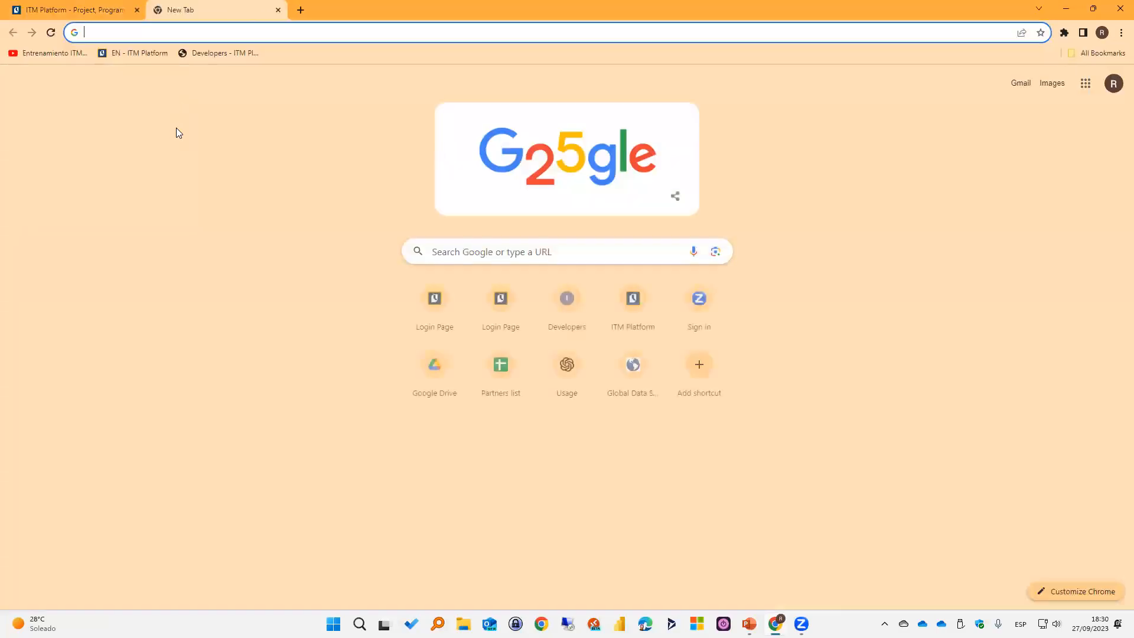
click(134, 53)
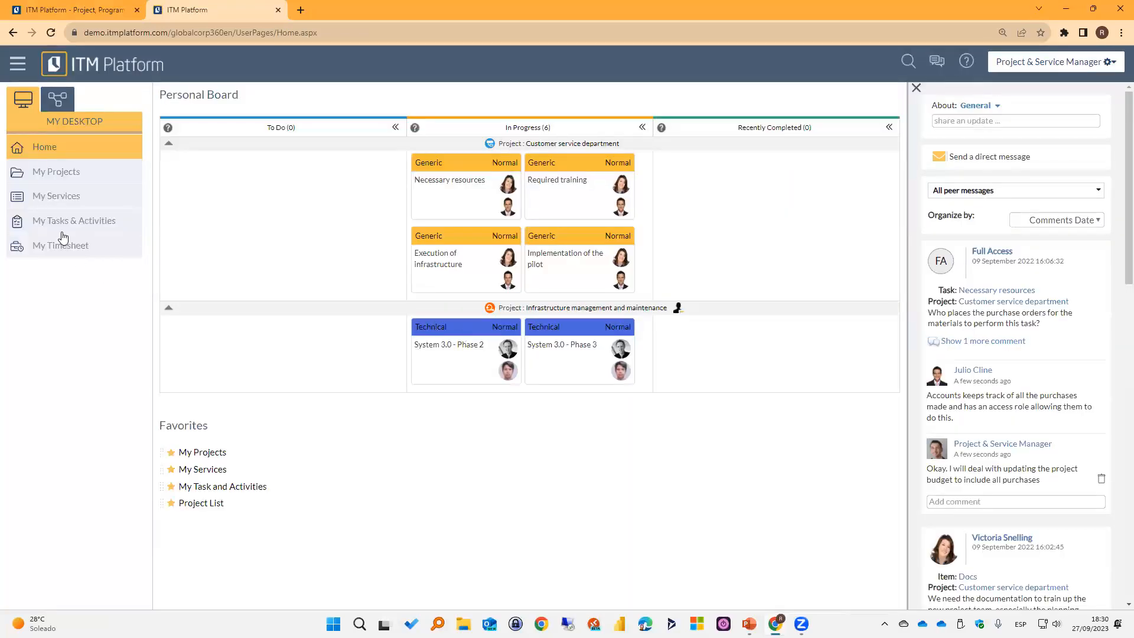
click(65, 171)
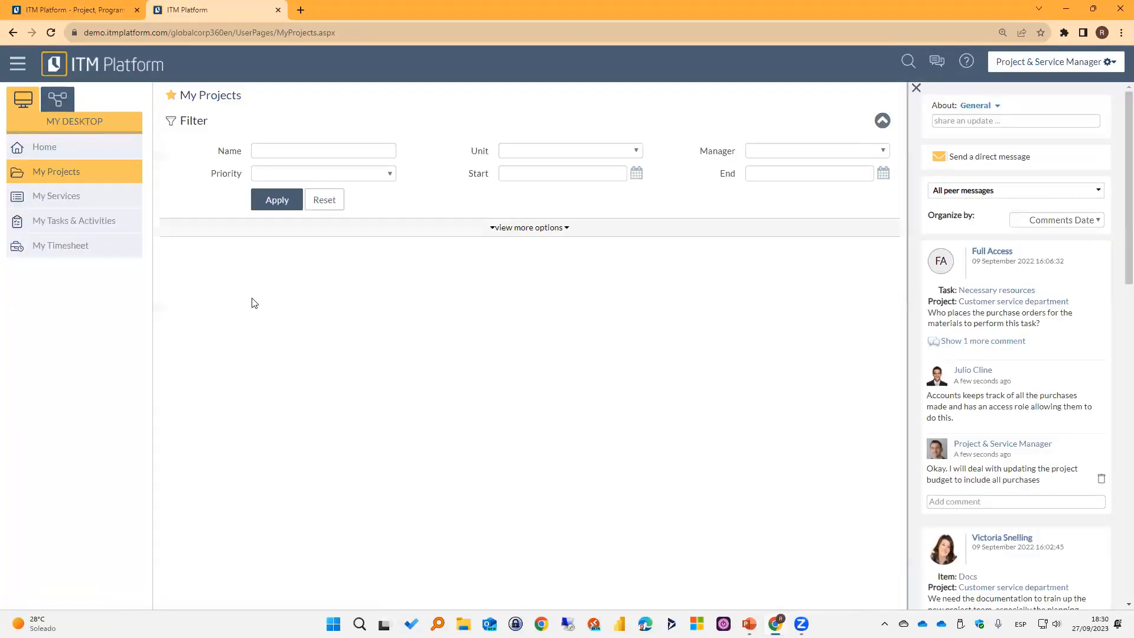
click(251, 361)
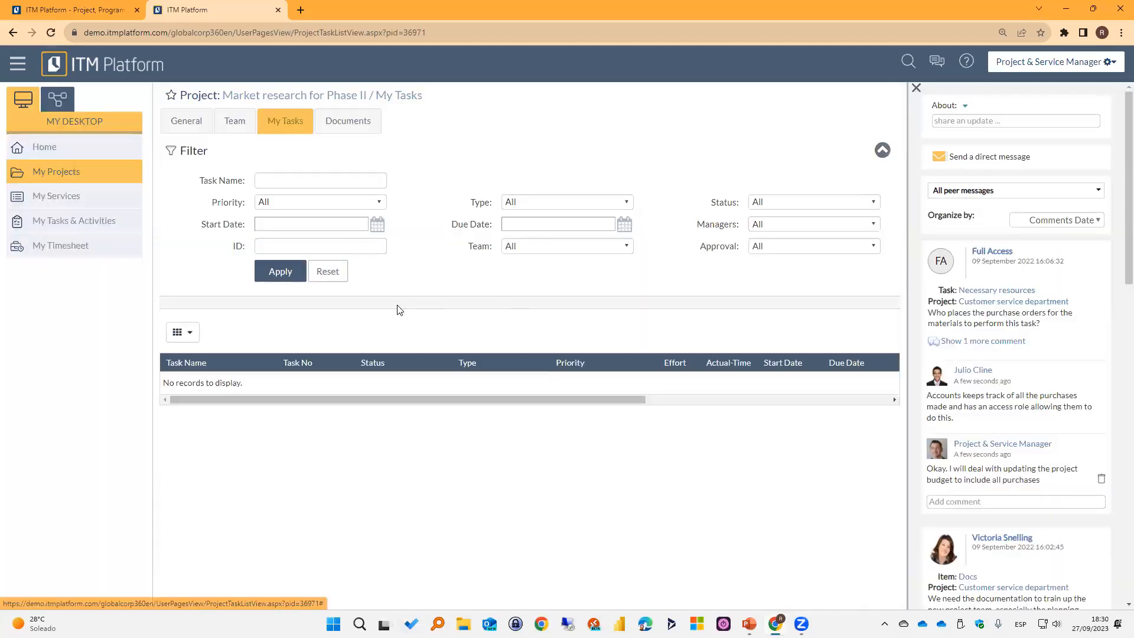
click(201, 125)
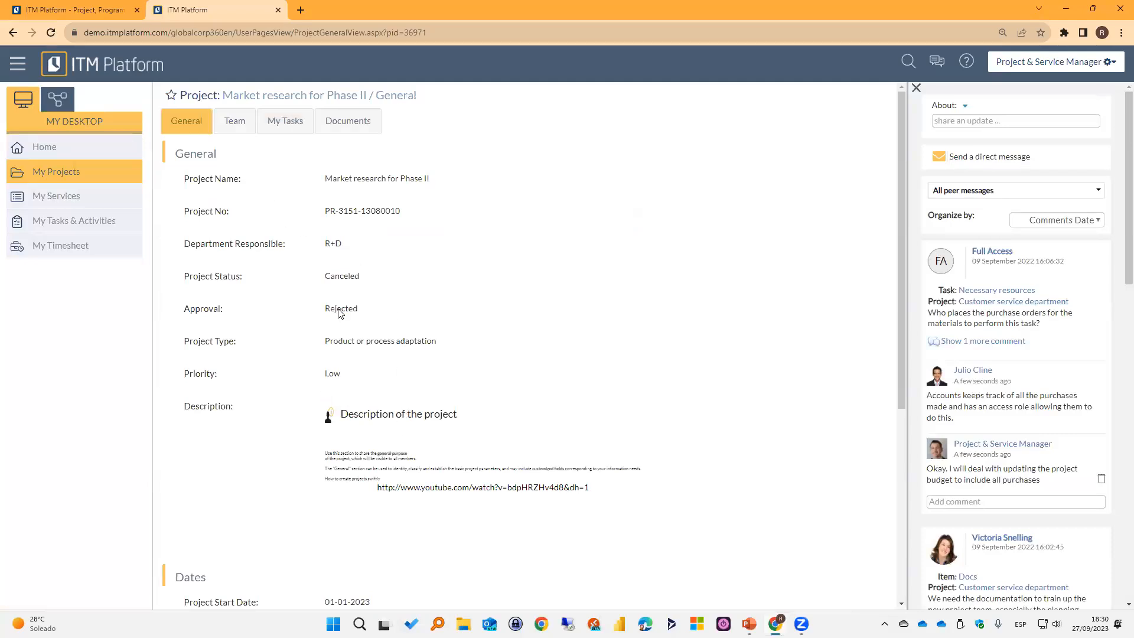
Review the project's approval, status, dates and relations in its general data.
drag(367, 312, 316, 316)
scroll(330, 360, down, 5)
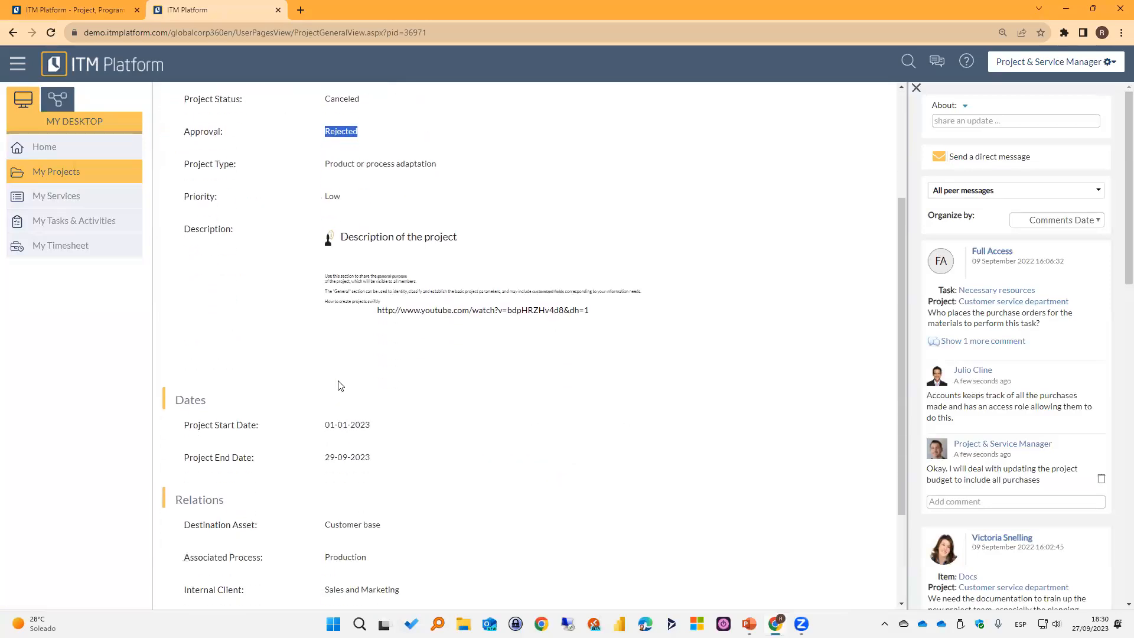
scroll(341, 386, down, 1)
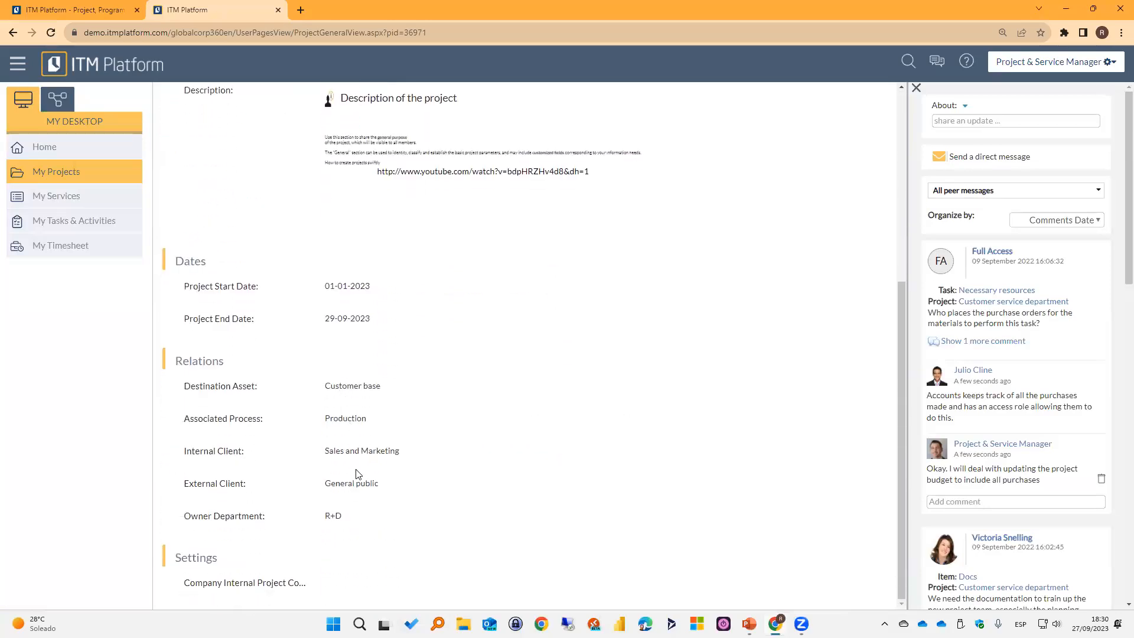
scroll(357, 474, up, 5)
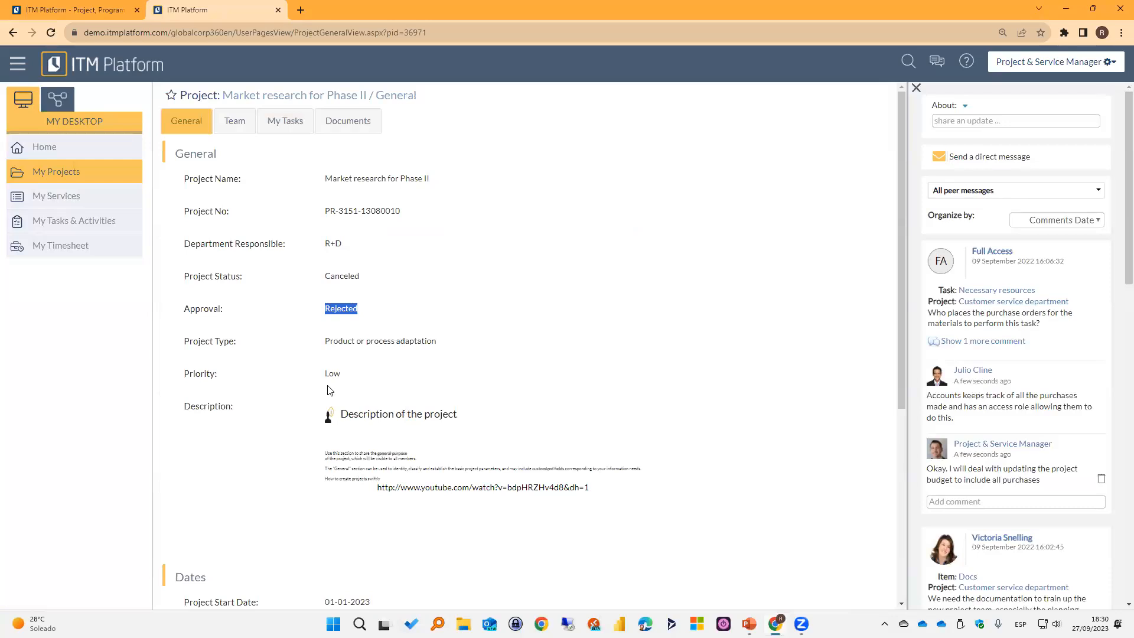
click(335, 343)
drag(336, 276, 376, 277)
click(449, 302)
Close the manager session and reopen the demo site in a new tab with the Full Access role.
click(278, 10)
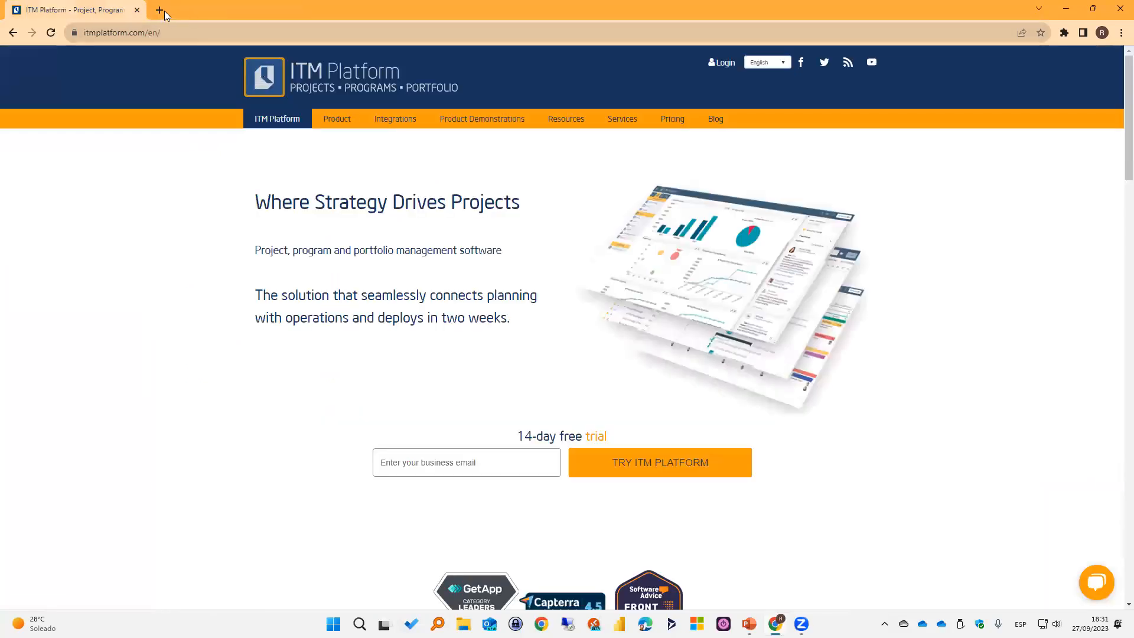
click(162, 10)
click(129, 52)
click(291, 278)
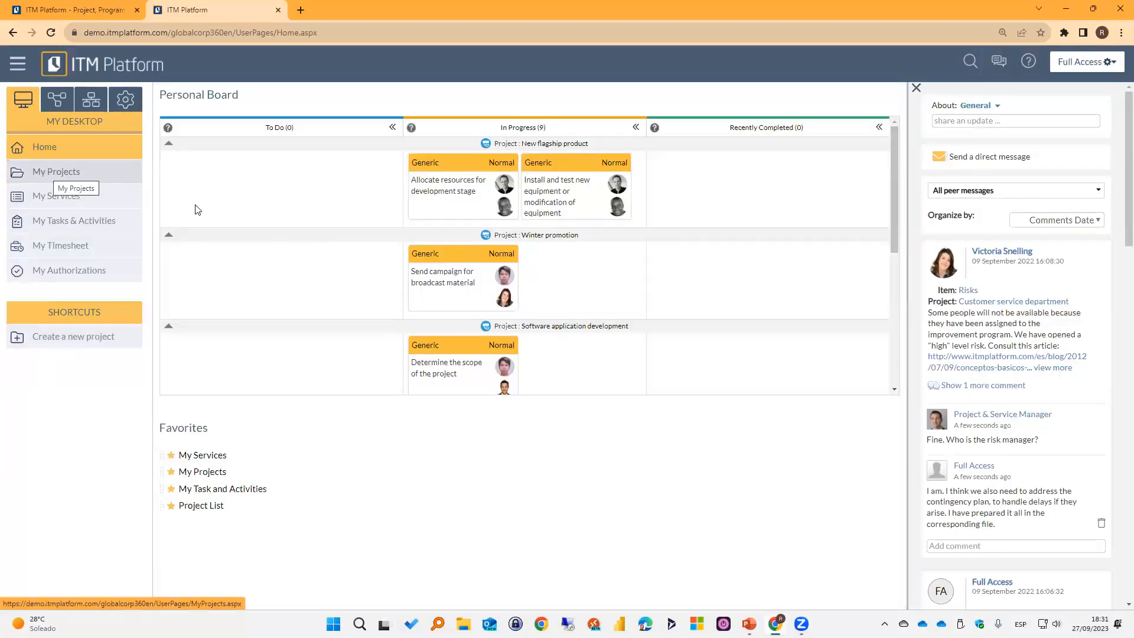
Open the Winter promotion project from the Management area's project list.
click(56, 172)
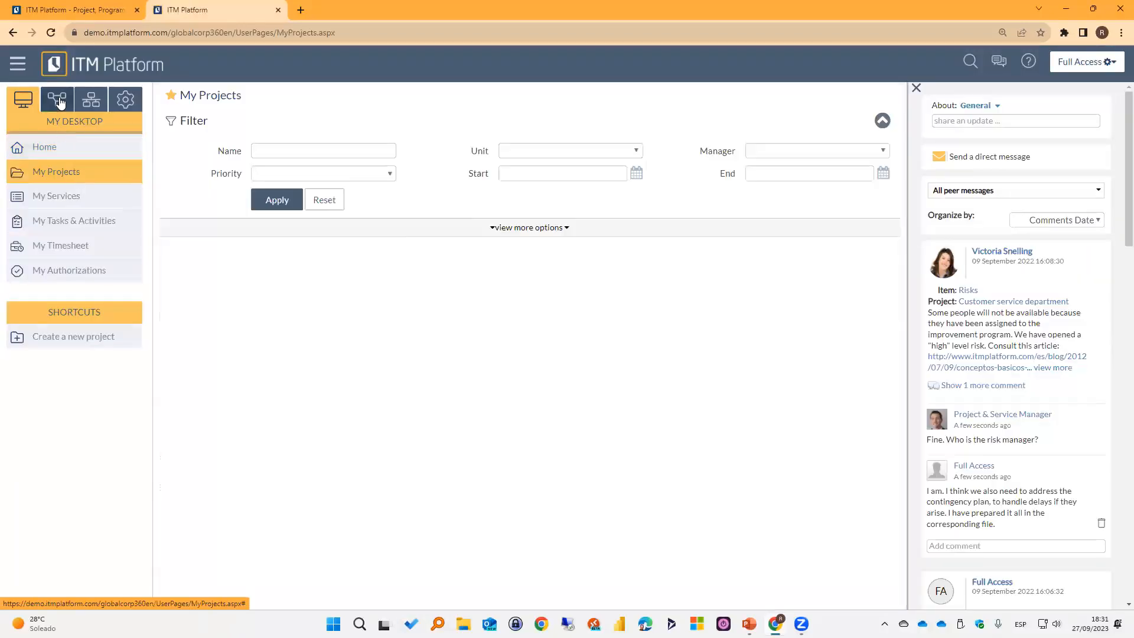
click(57, 99)
click(56, 220)
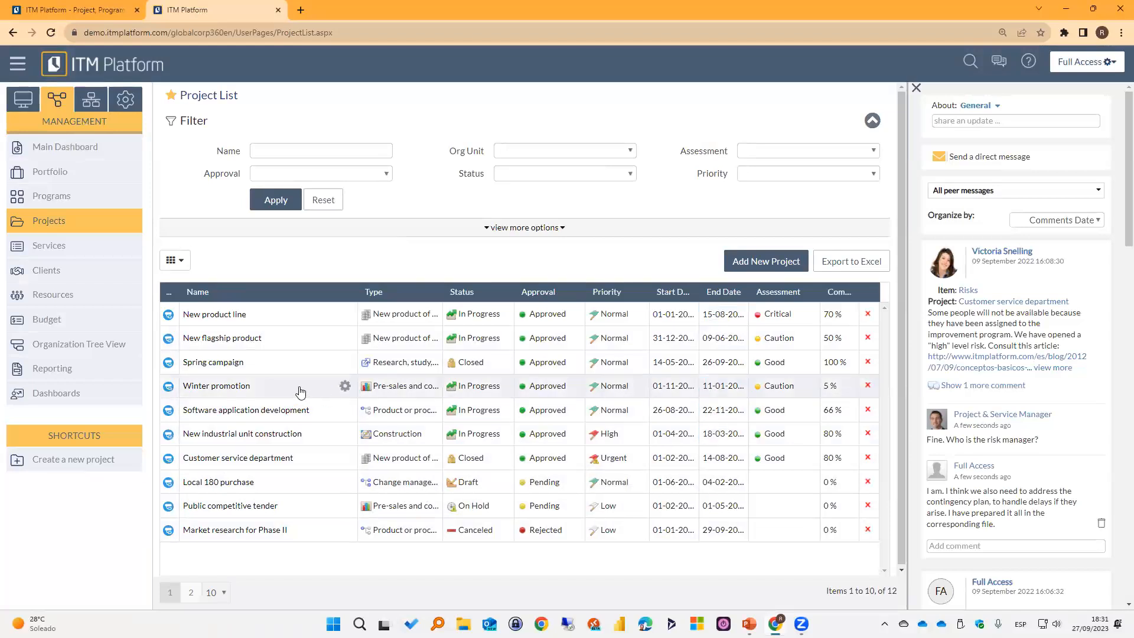
click(221, 388)
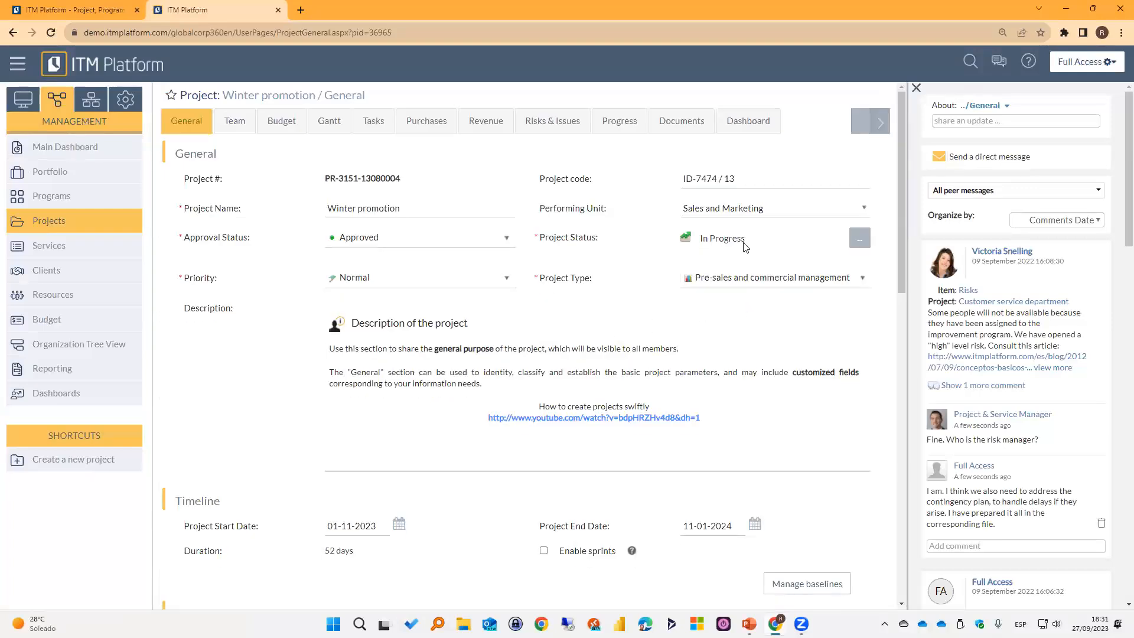
Examine which people are assigned to each task in Winter promotion's team matrix.
click(247, 121)
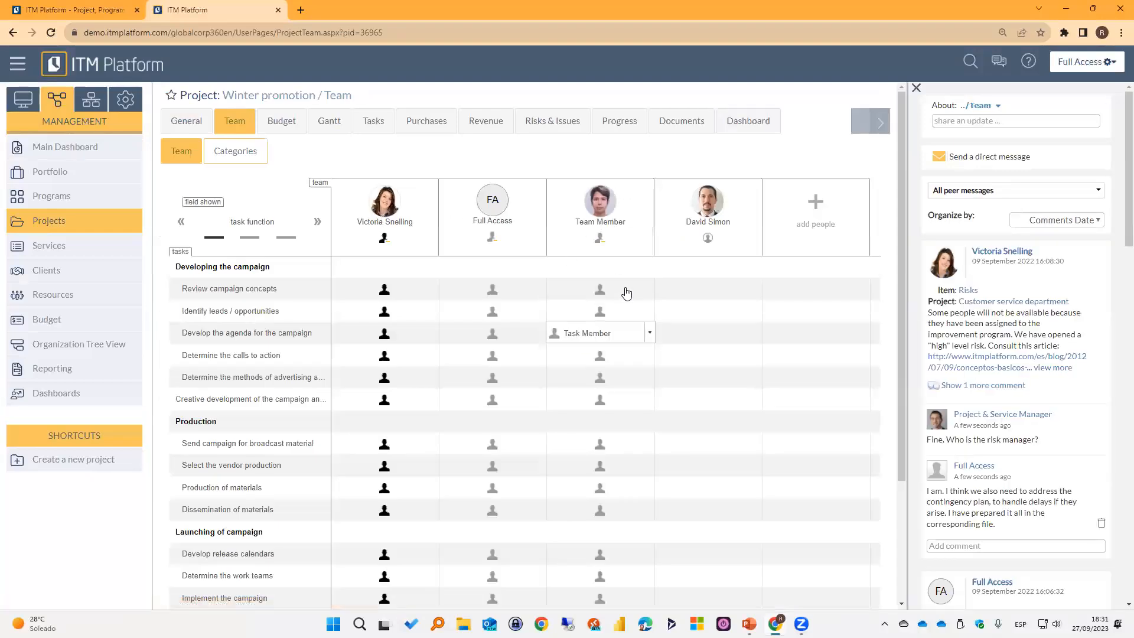
scroll(621, 550, down, 3)
scroll(620, 553, up, 3)
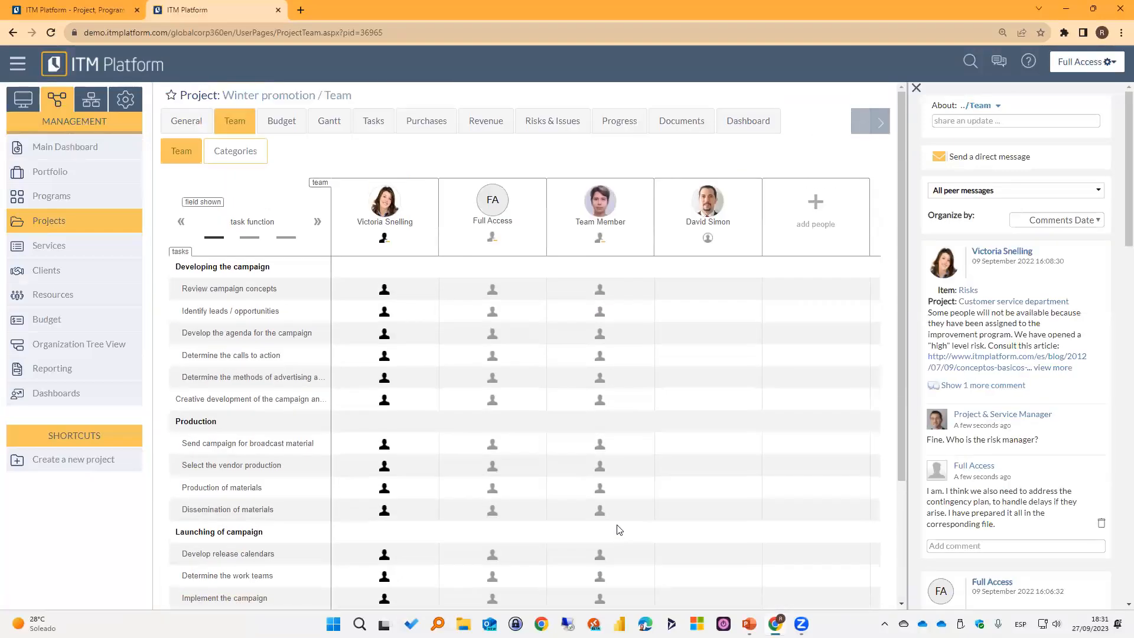
Add a new task to the Winter promotion project and name it Demo Task.
click(373, 122)
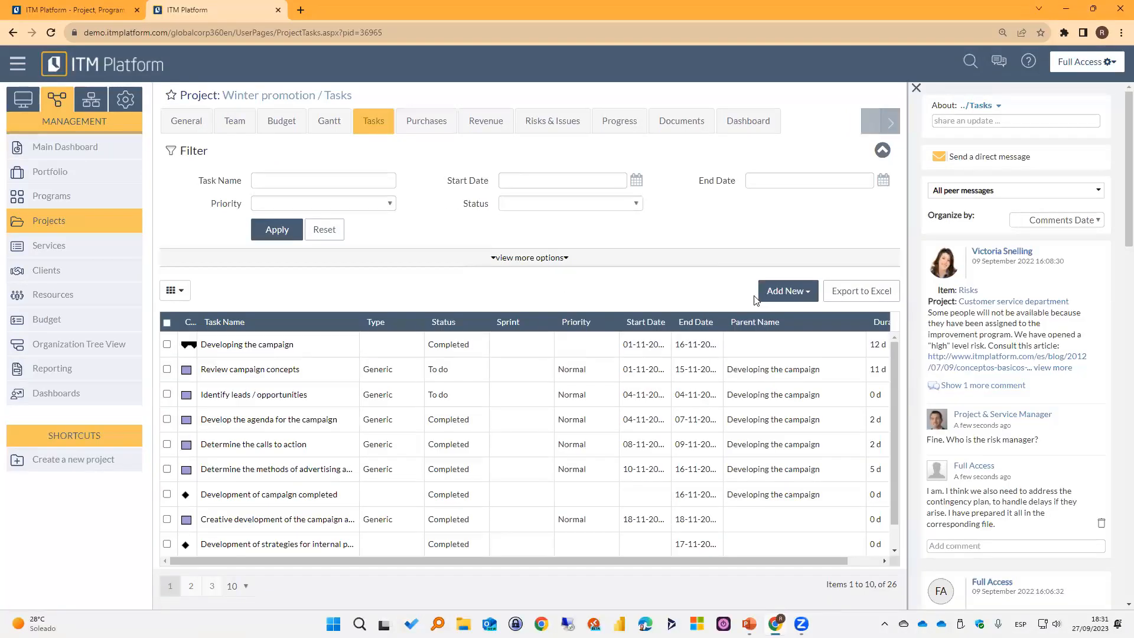
click(777, 292)
click(745, 357)
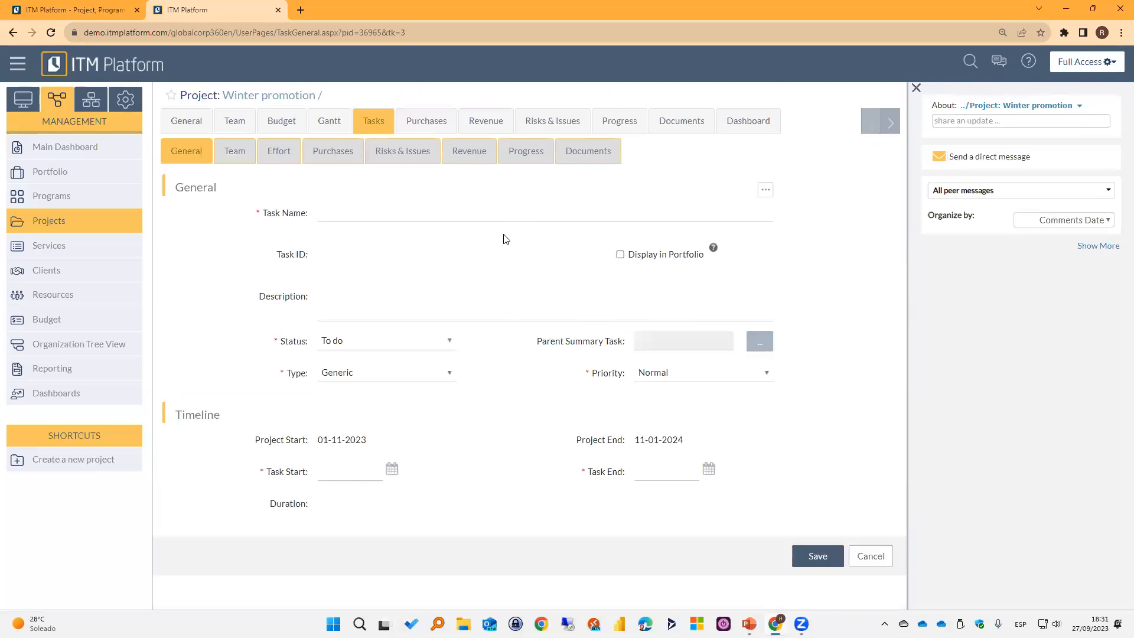
click(455, 211)
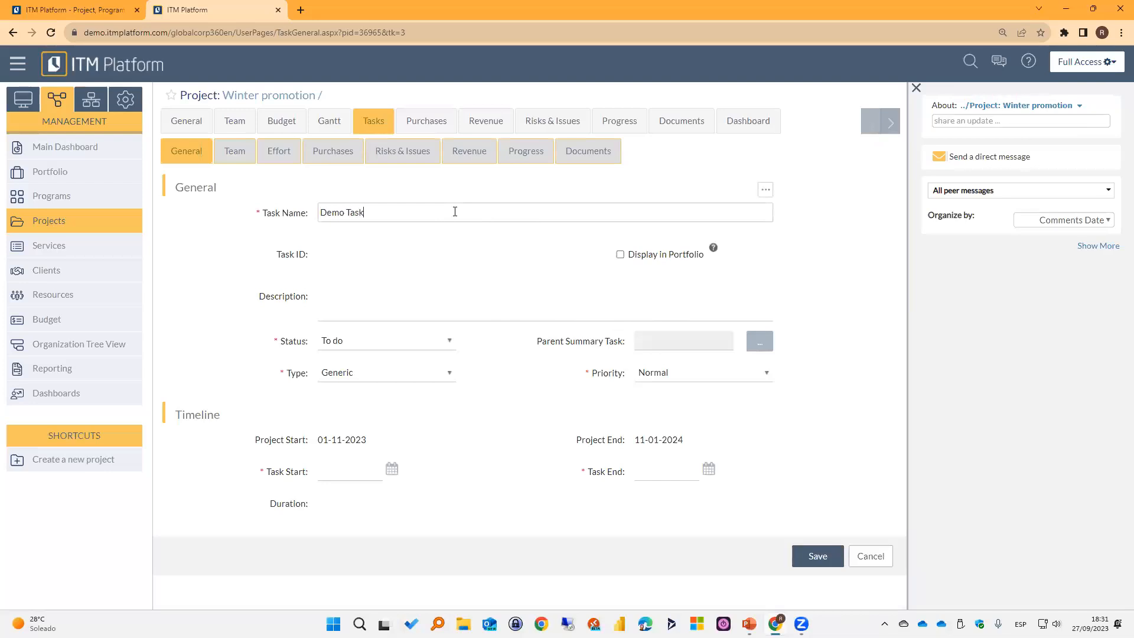
Set Demo Task's start date to 25-09-2023 and end date to 29-09-2023, and save the task.
click(393, 471)
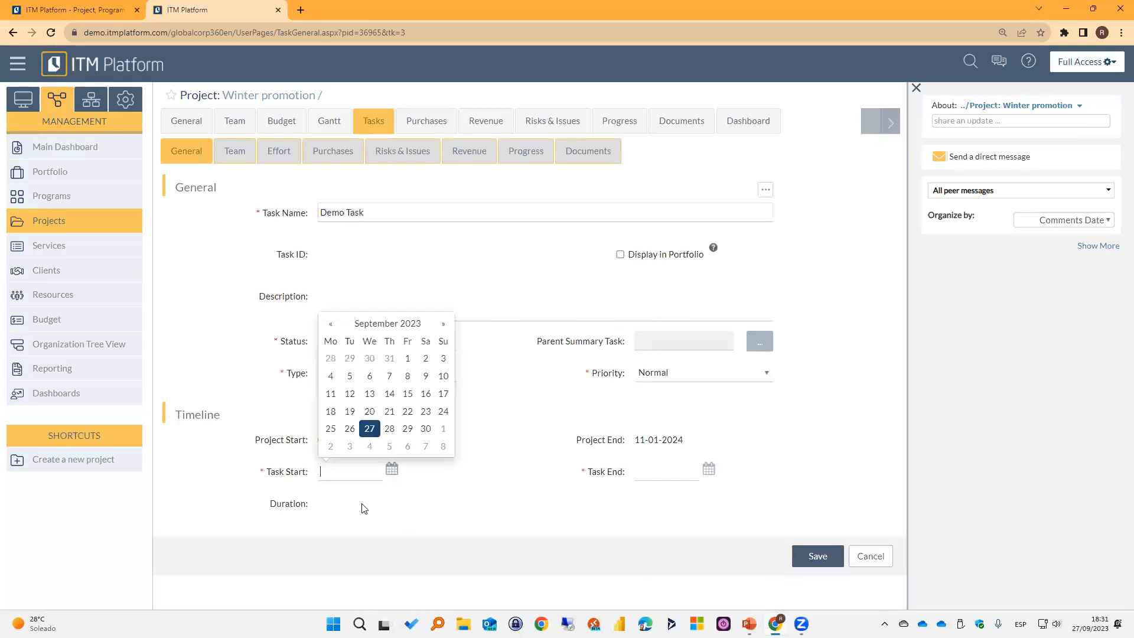
click(329, 429)
click(712, 471)
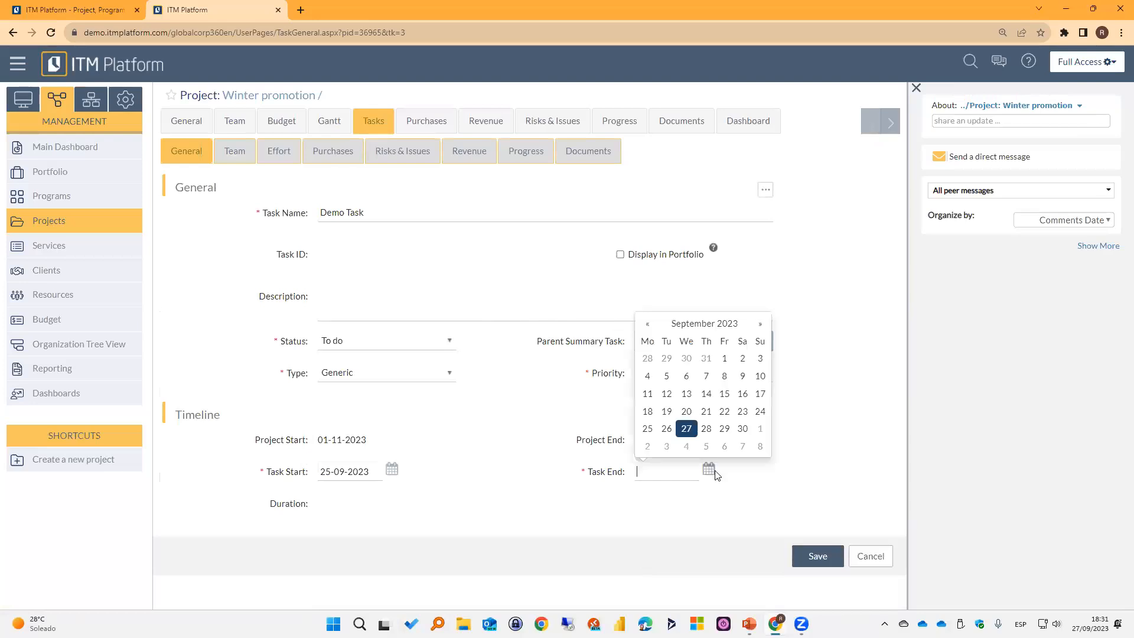
click(724, 429)
click(802, 556)
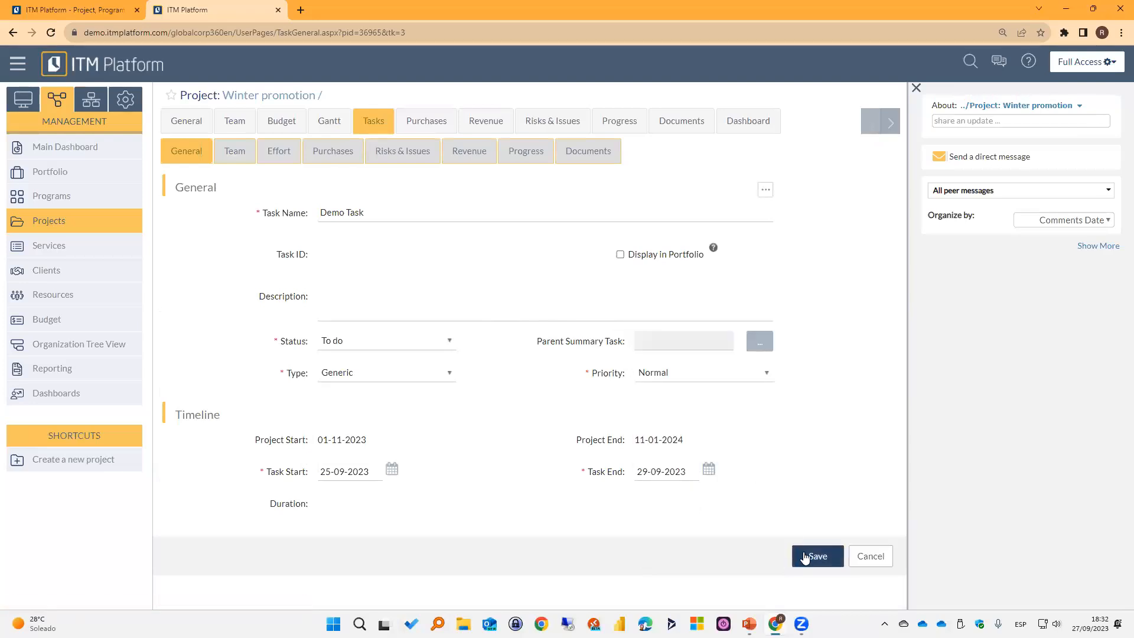
Assign Team Member to Demo Task as its task manager.
click(238, 155)
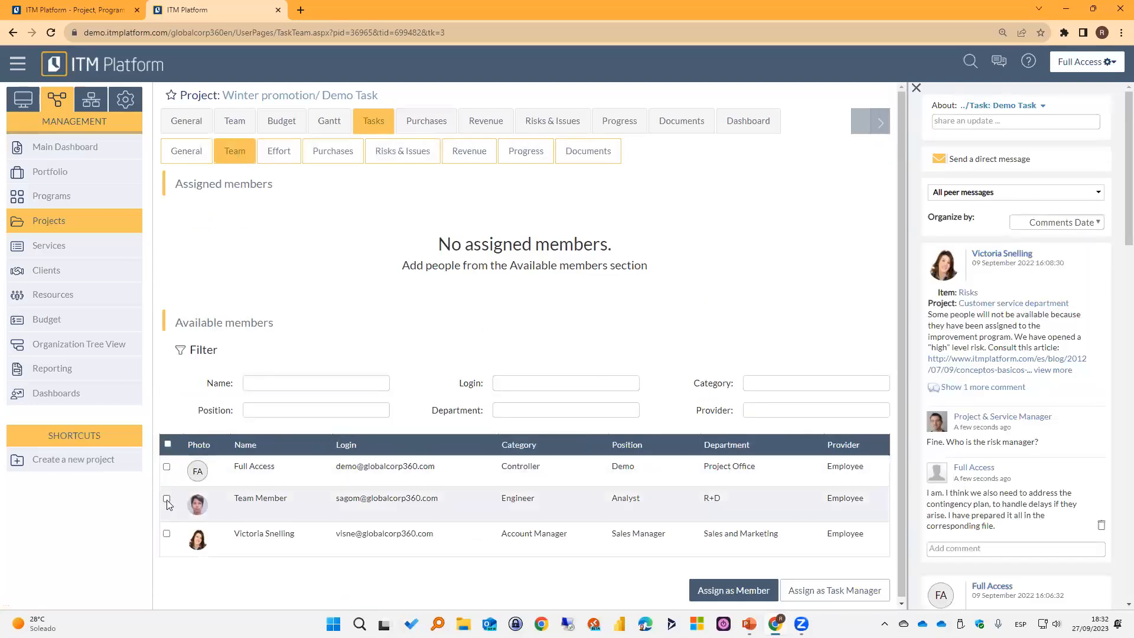
click(166, 499)
click(829, 591)
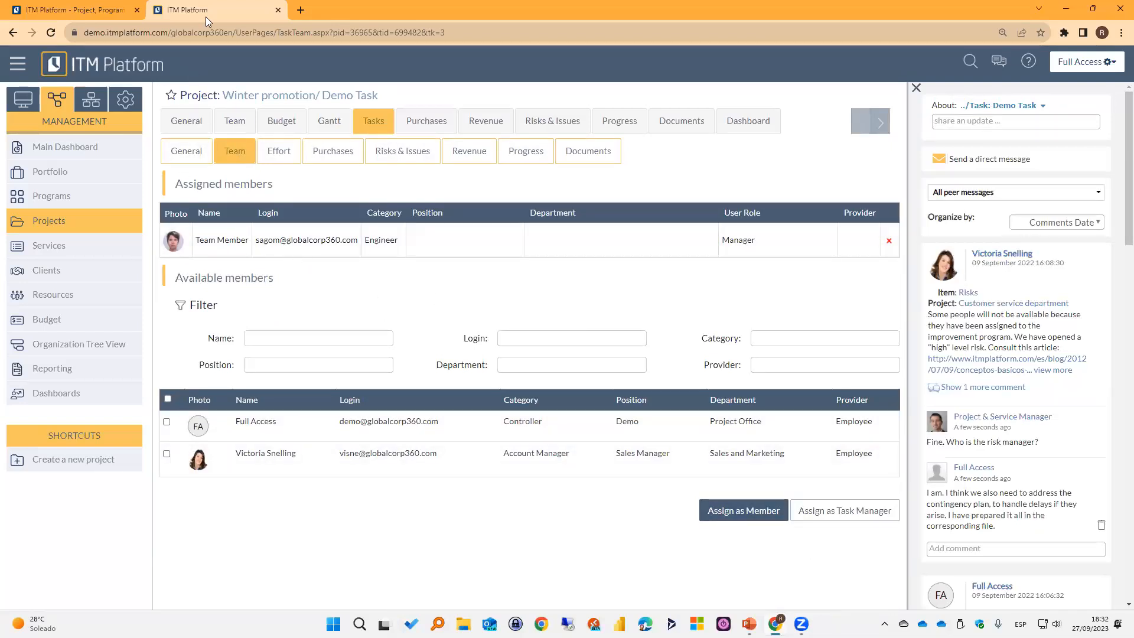
Close the Full Access session and reopen the demo site in a new tab as Team Member.
click(279, 11)
click(159, 10)
text(demo.itmplatform.com/AutoLogin.aspx?ID=00009)
key(Return)
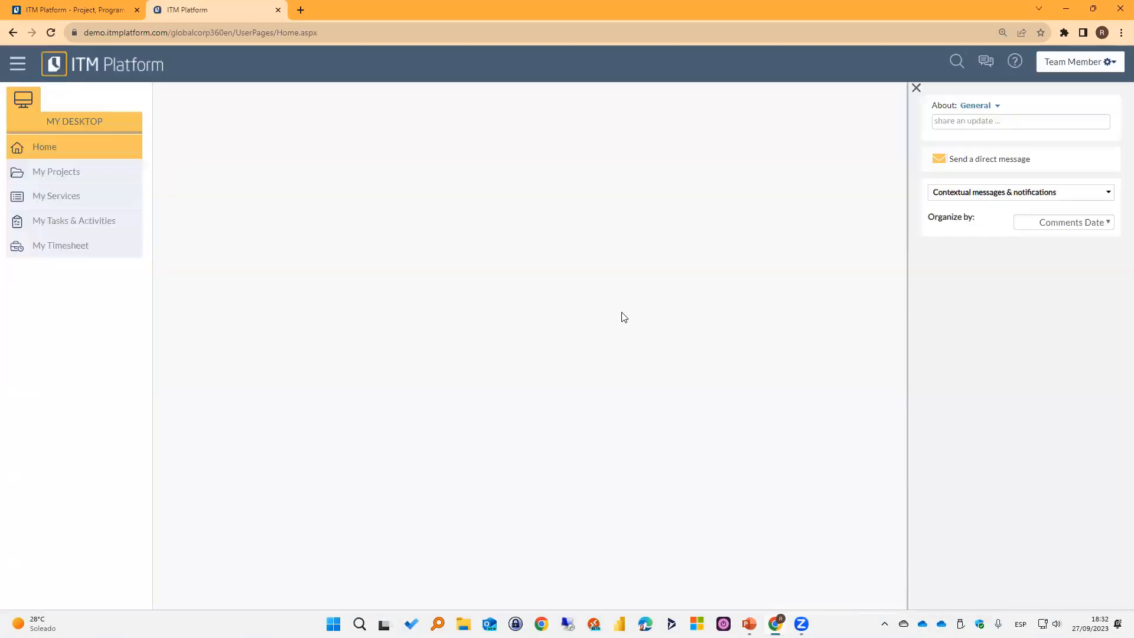
Open the team member's assigned tasks and activities, reset the filter and set the list to show All items per page.
click(56, 226)
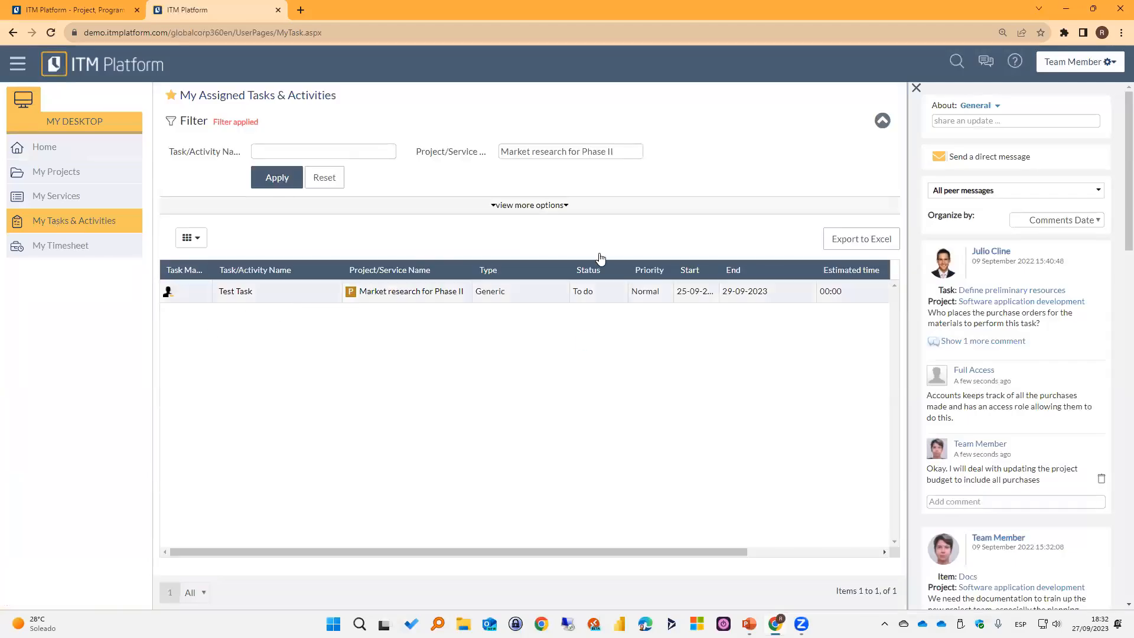
click(327, 180)
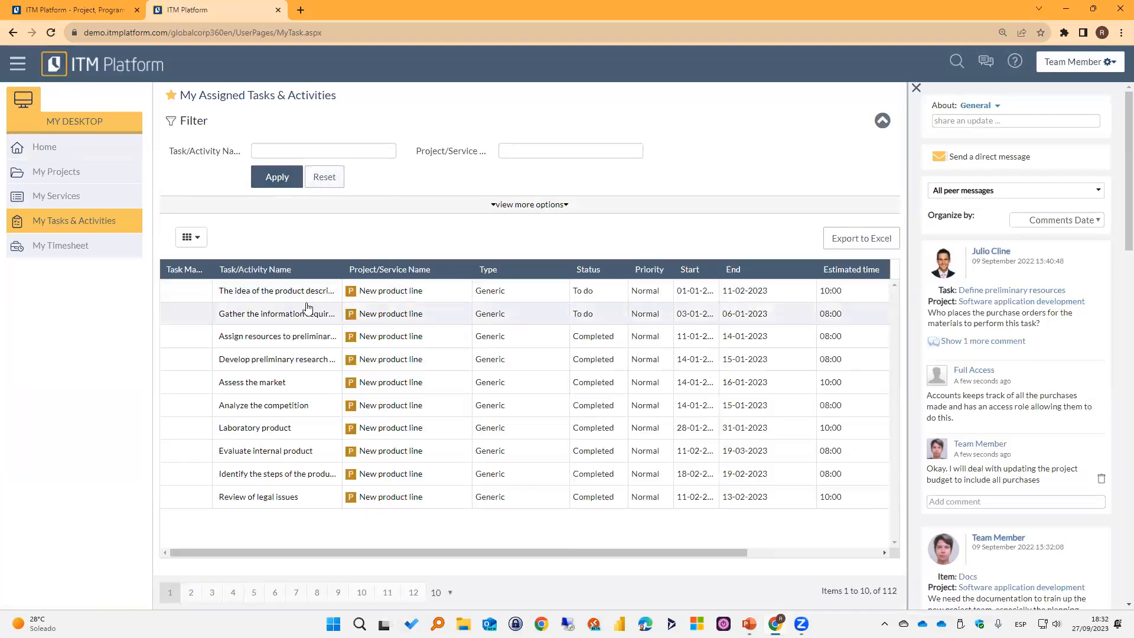
click(440, 592)
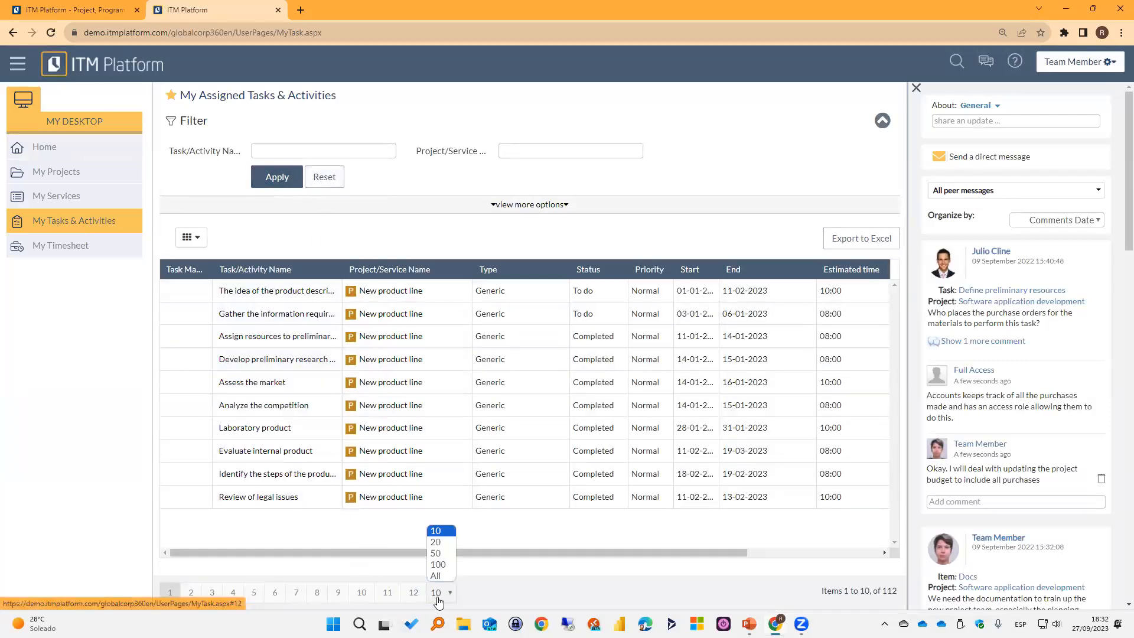
click(443, 576)
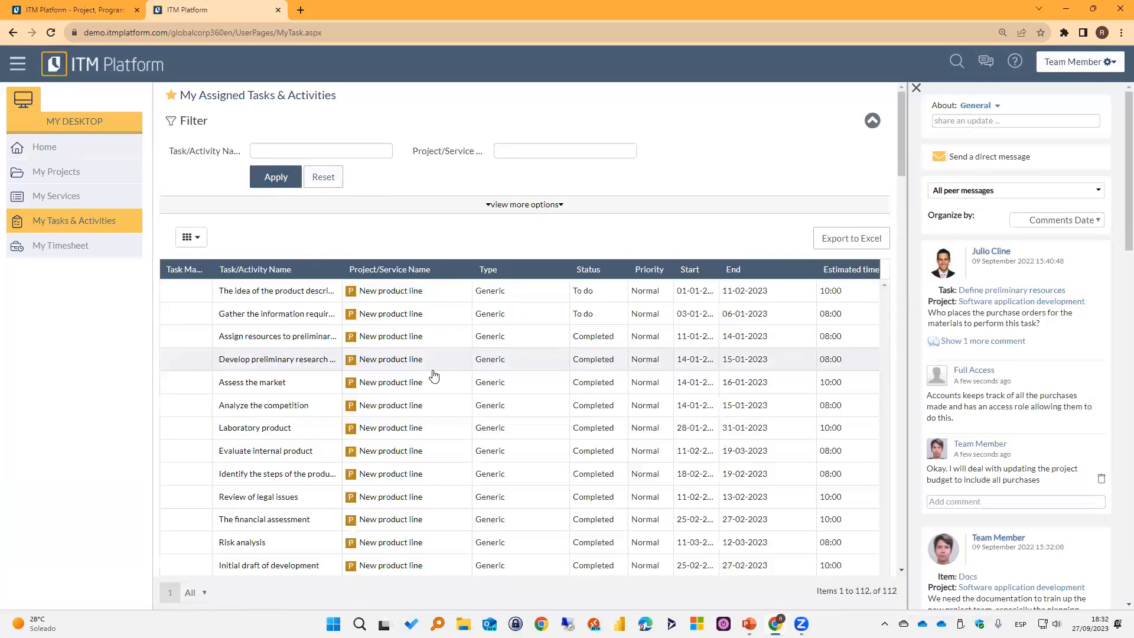
Look through the full list of assigned tasks for Demo Task of the Winter promotion project and check its dates.
scroll(437, 386, down, 5)
scroll(437, 387, down, 12)
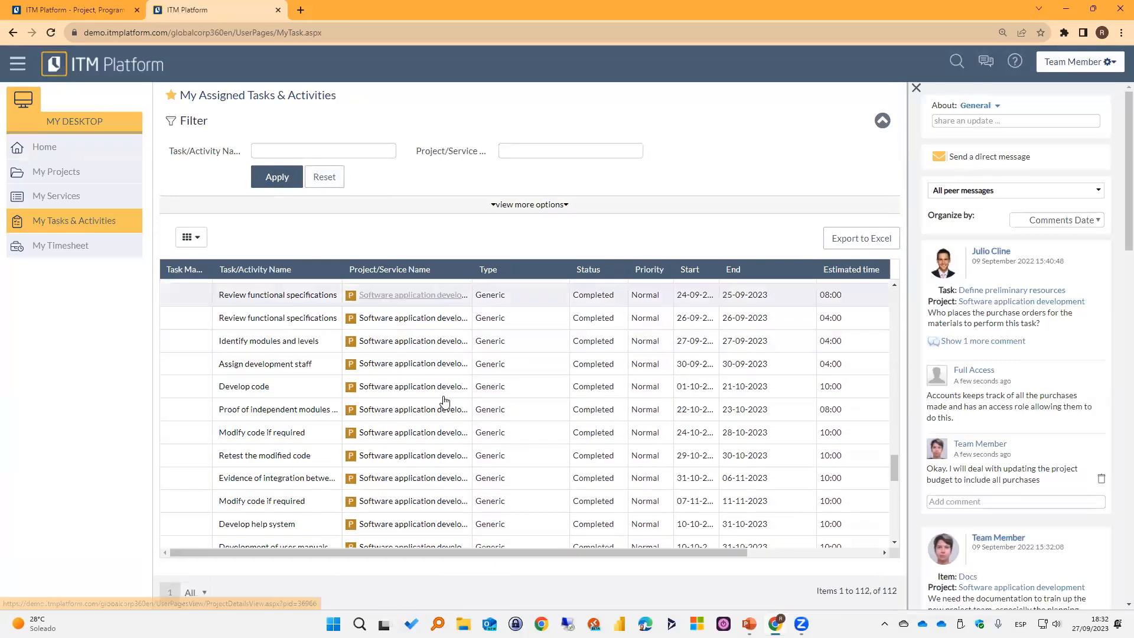
scroll(415, 503, up, 5)
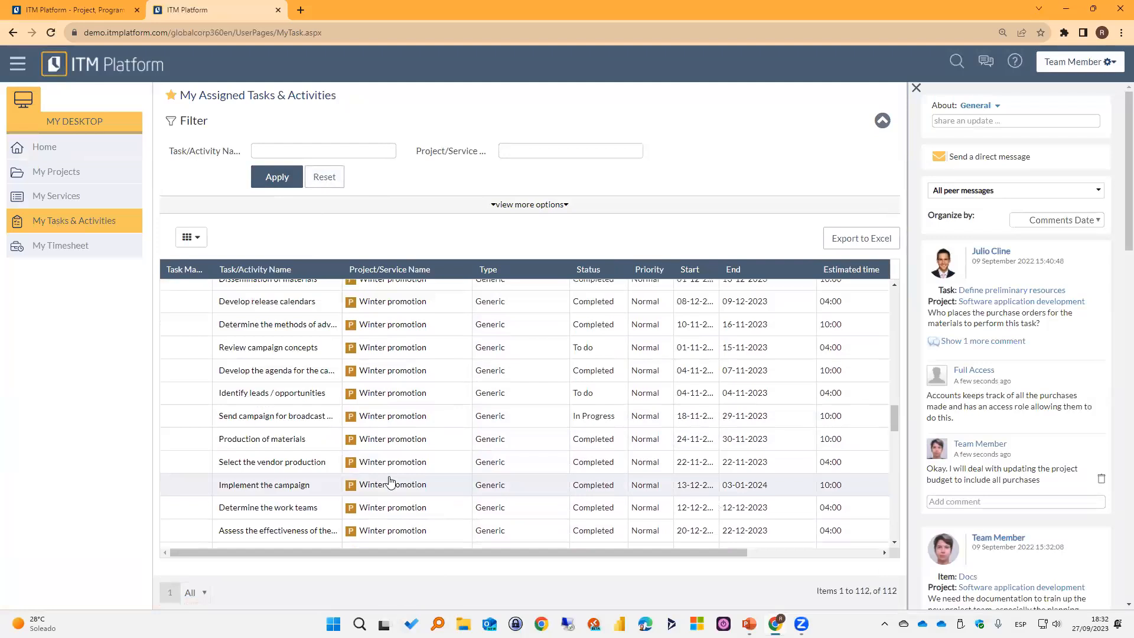
scroll(402, 428, down, 3)
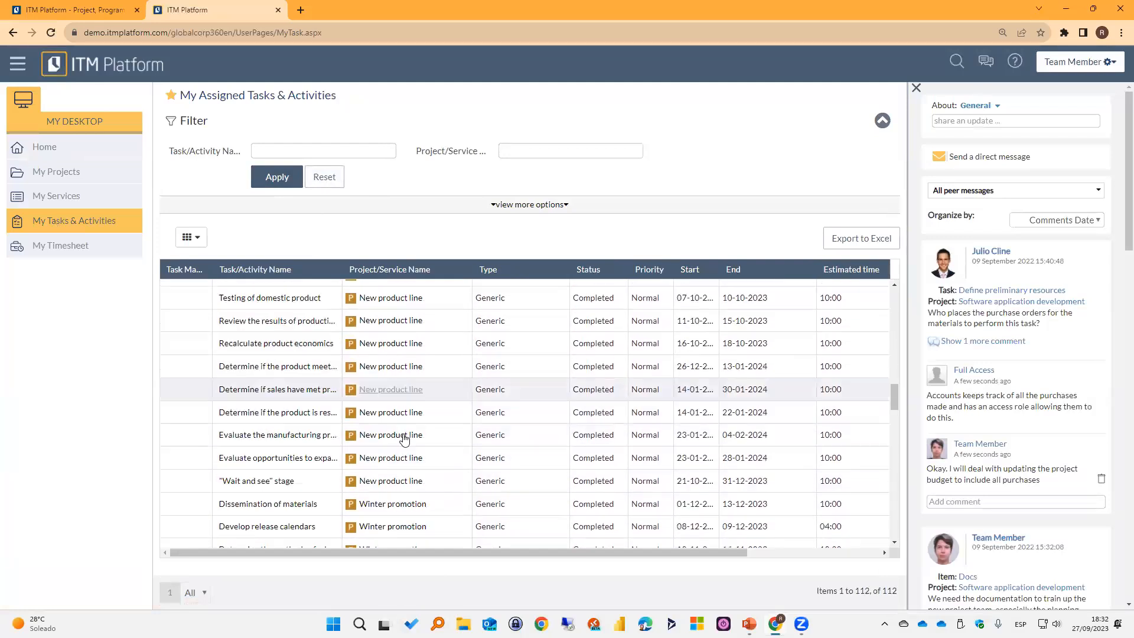
scroll(437, 418, down, 5)
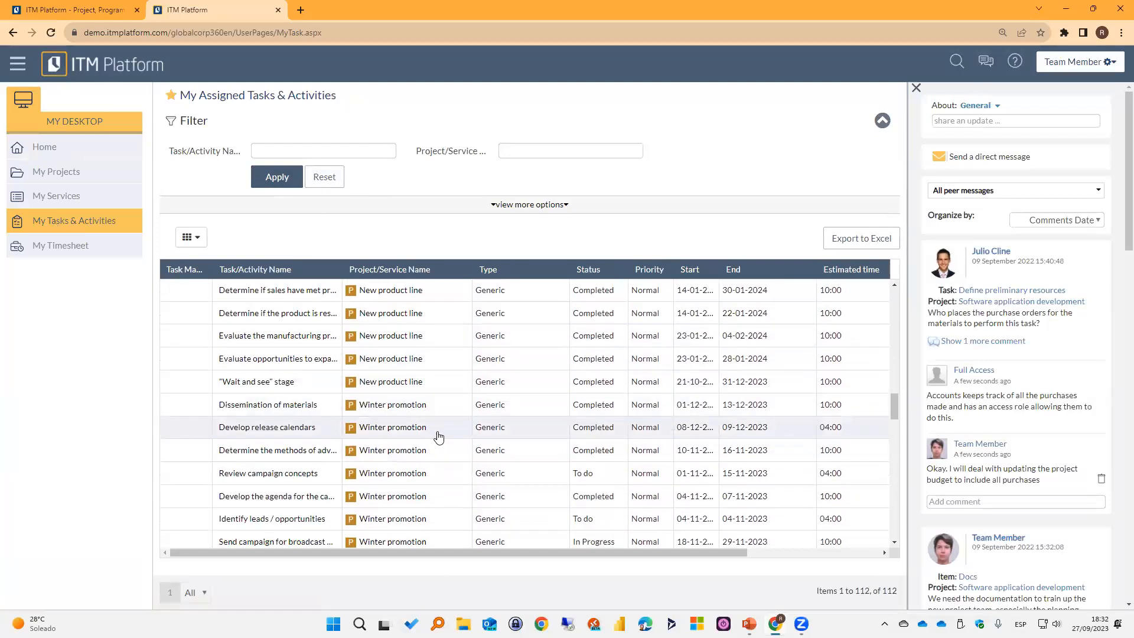
scroll(434, 450, down, 5)
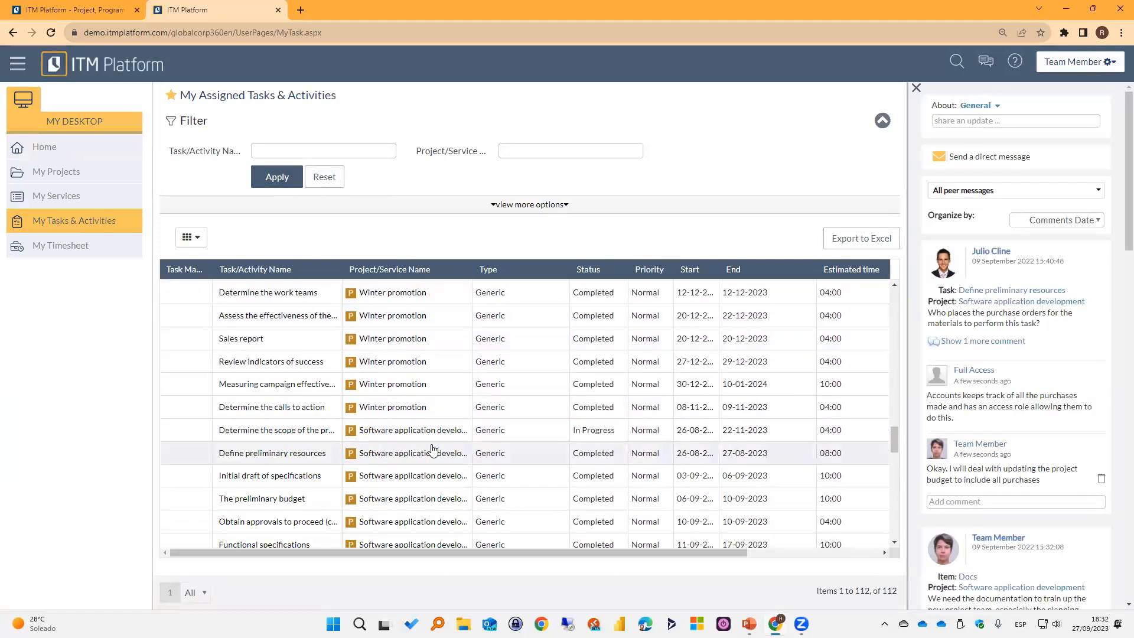
scroll(433, 450, down, 6)
scroll(433, 453, down, 3)
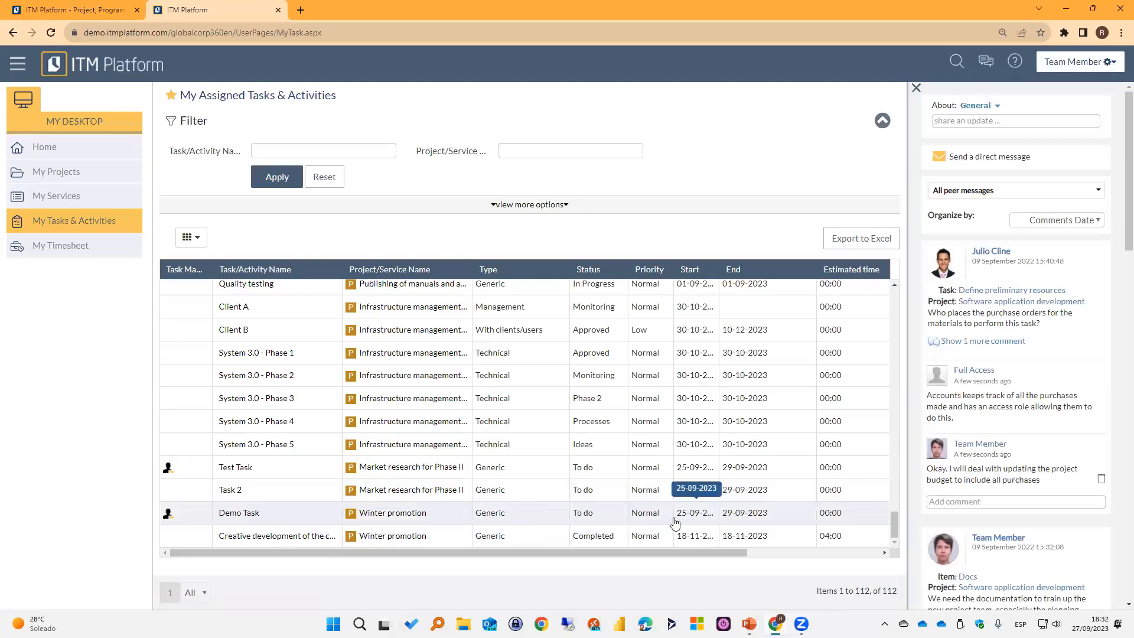
drag(679, 549, 423, 546)
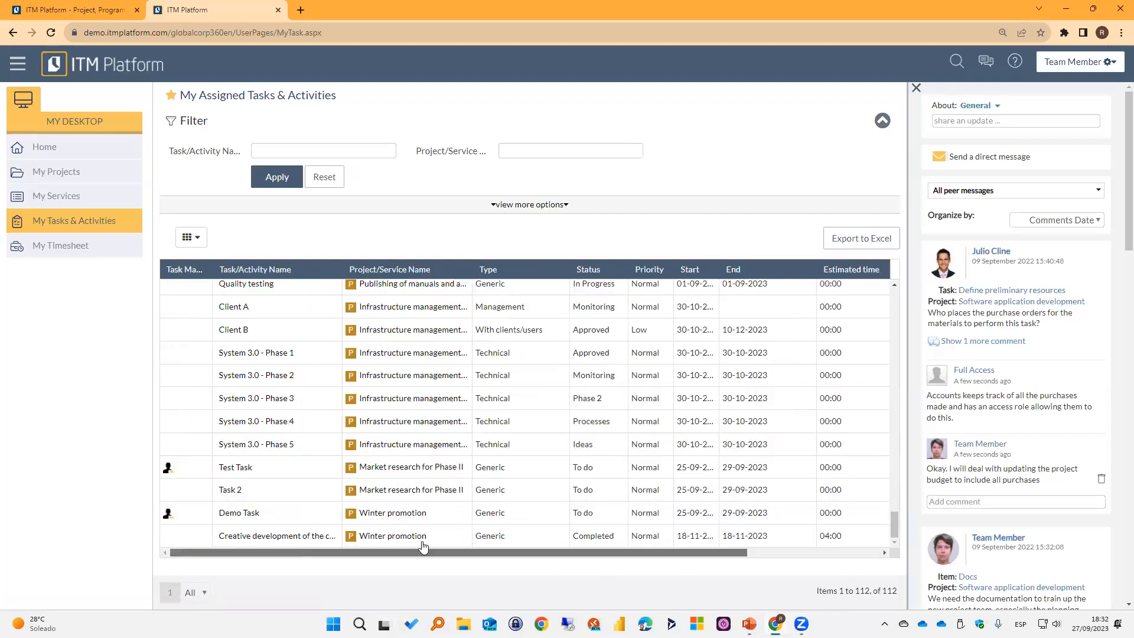
Open the team member's timesheet and view the details of Demo Task from it, closing the details afterwards.
click(72, 247)
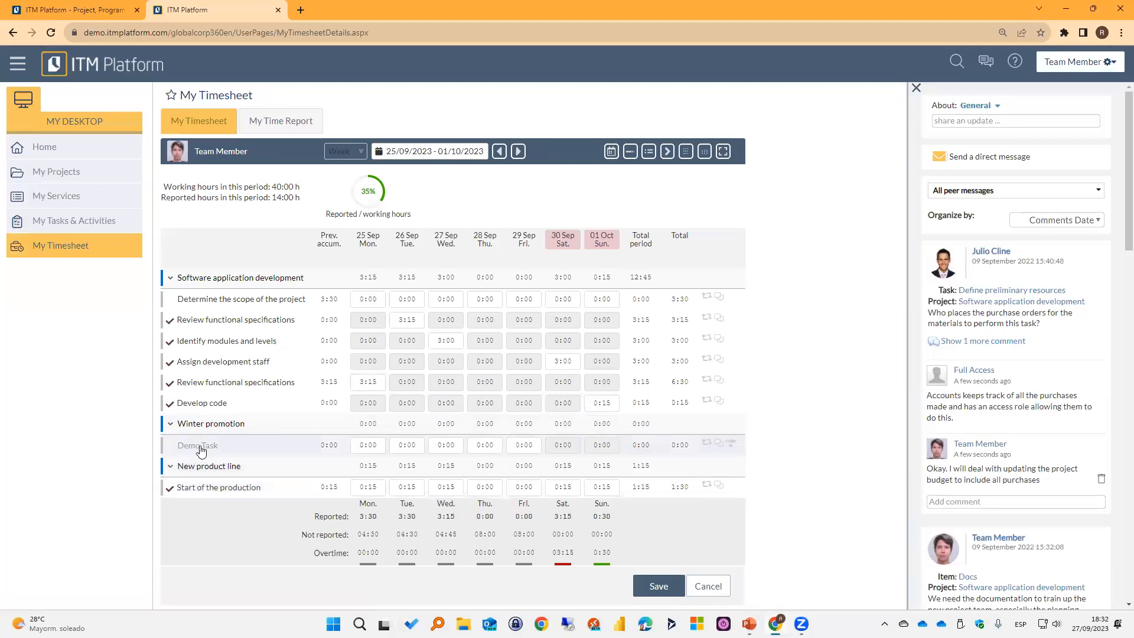
click(211, 424)
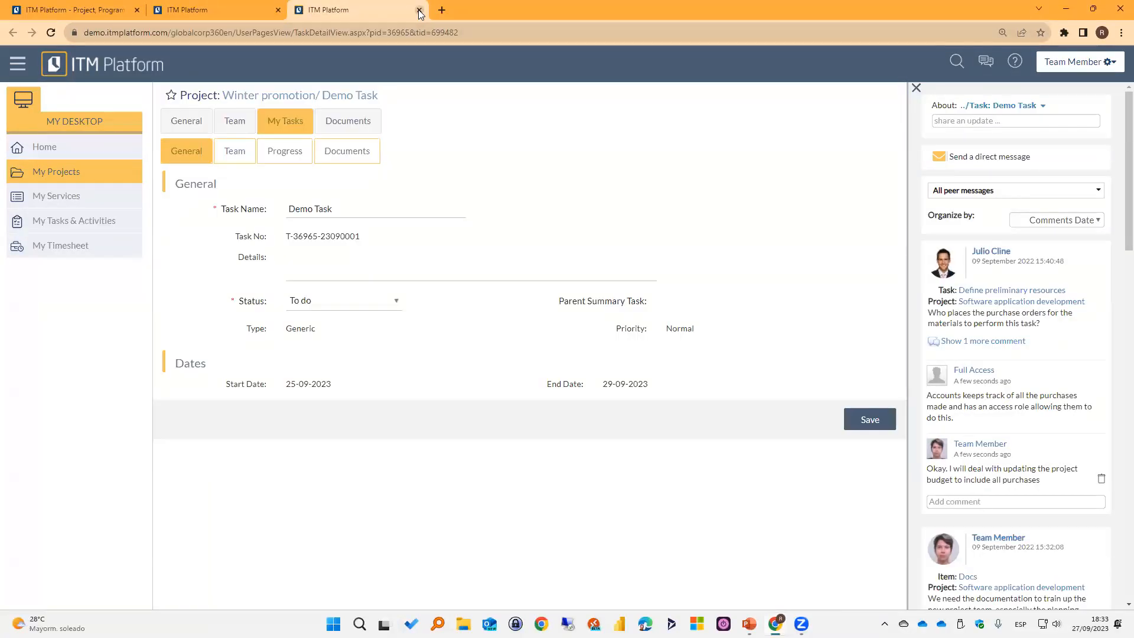
click(419, 10)
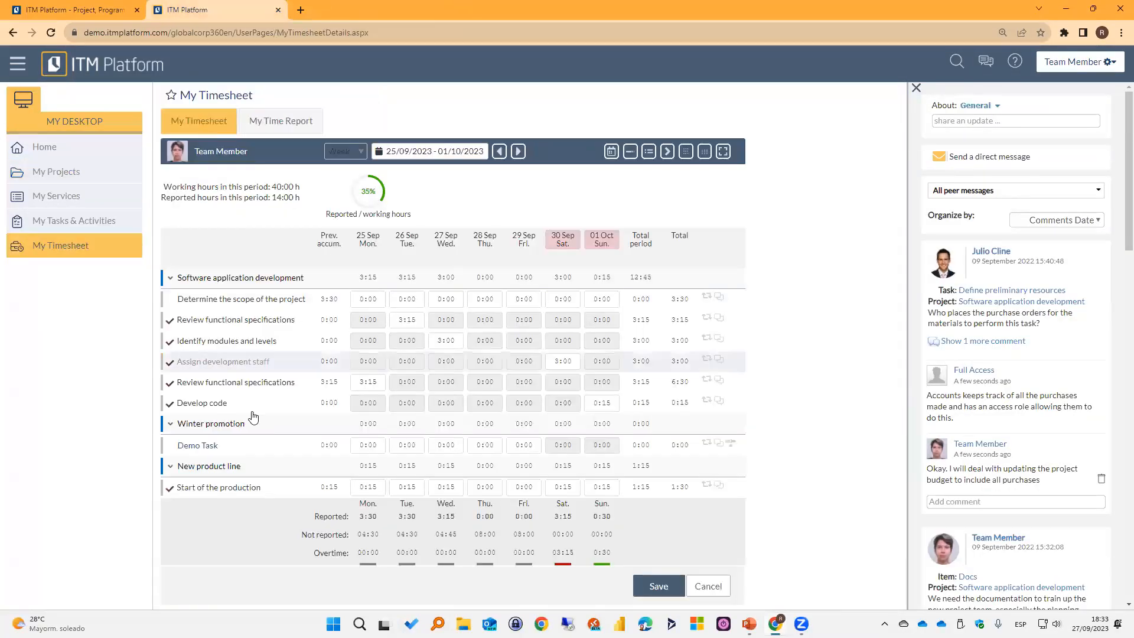
Collapse the Software application development and New product line projects in the timesheet, keeping Winter promotion expanded.
click(173, 427)
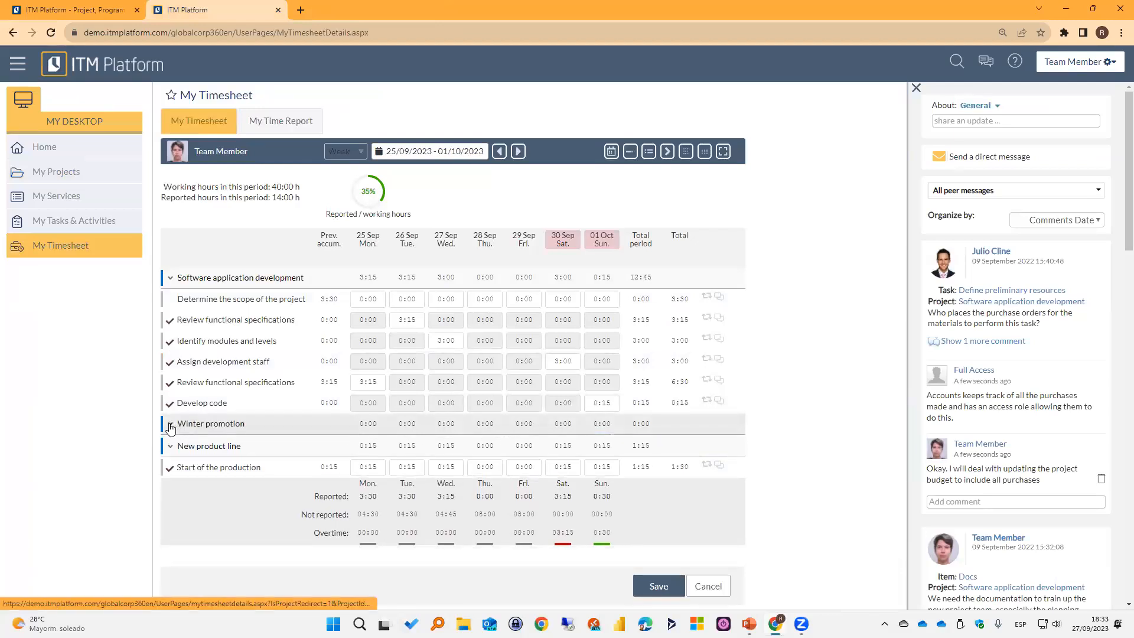
click(171, 425)
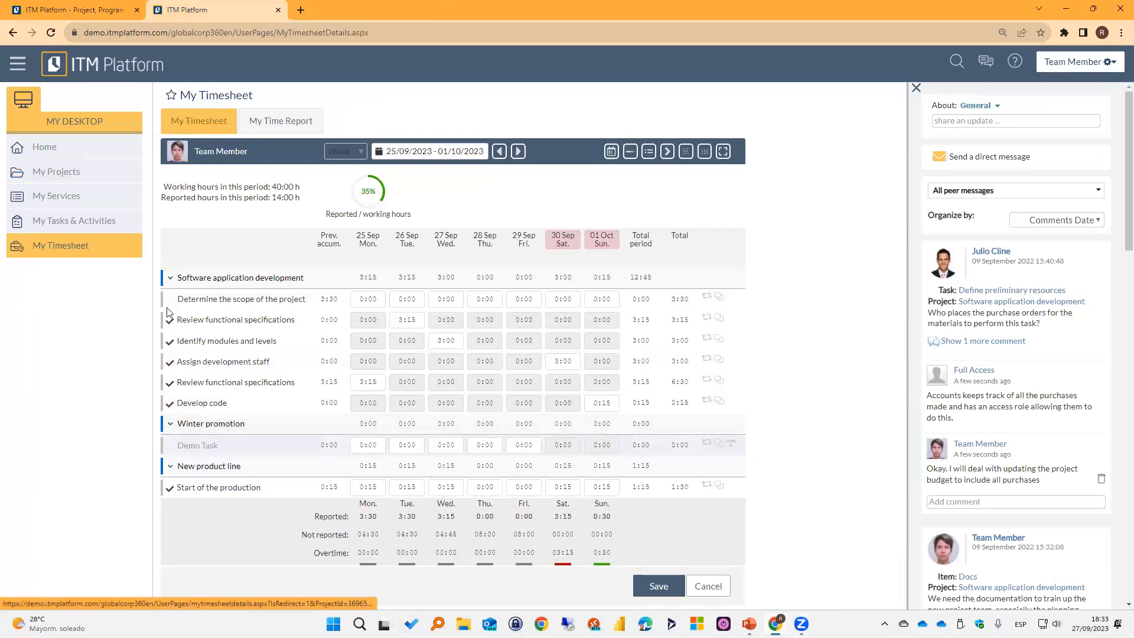
click(171, 278)
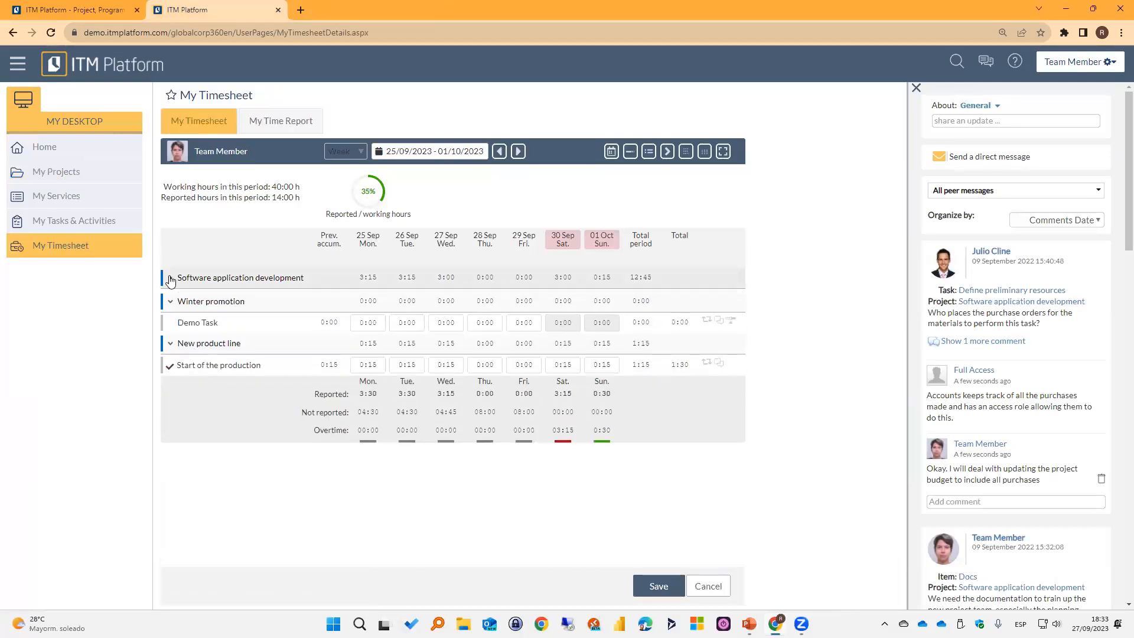
click(170, 341)
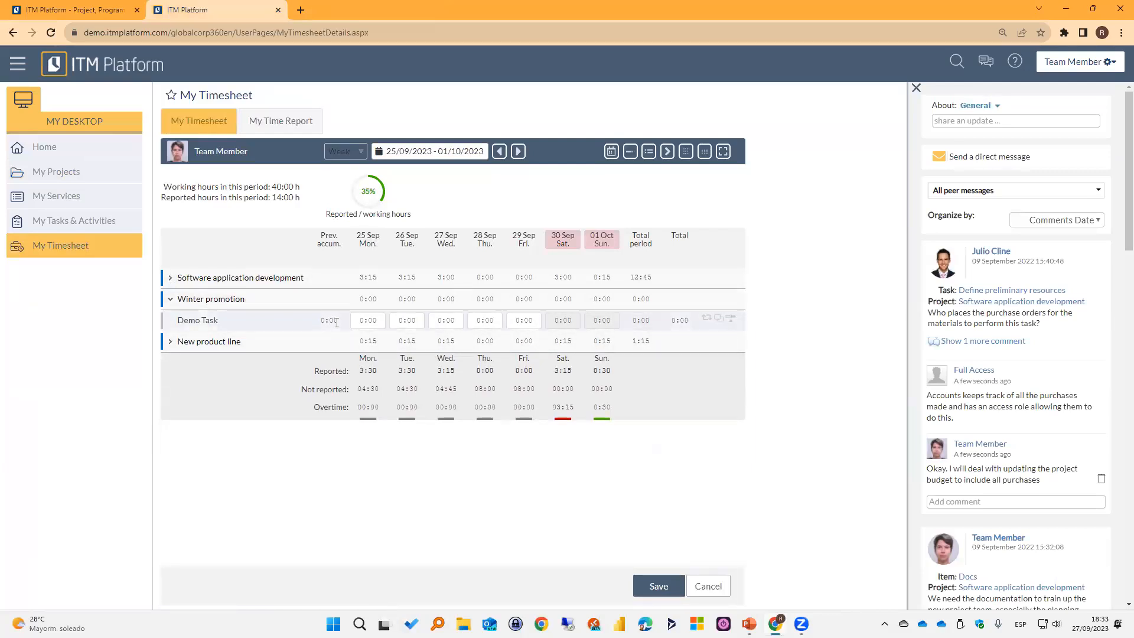
Report Demo Task hours in the timesheet: 1:00 on 25 Sep, 0:30 on 26 Sep and 2:30 on 27 Sep.
click(368, 320)
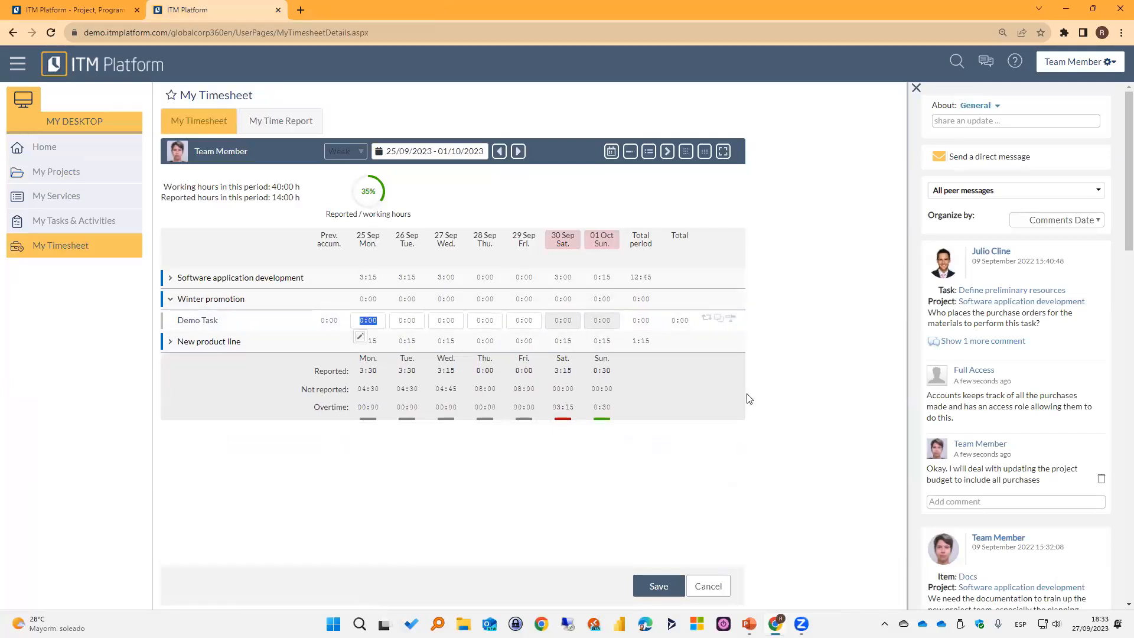
text(1)
key(Tab)
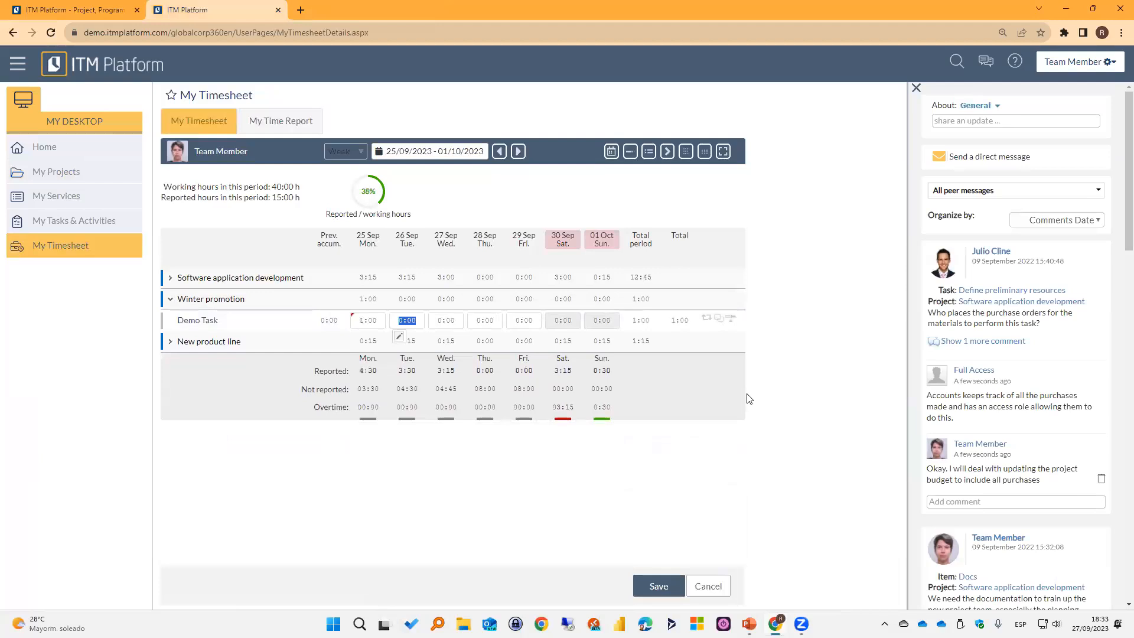
text(0:30)
key(Tab)
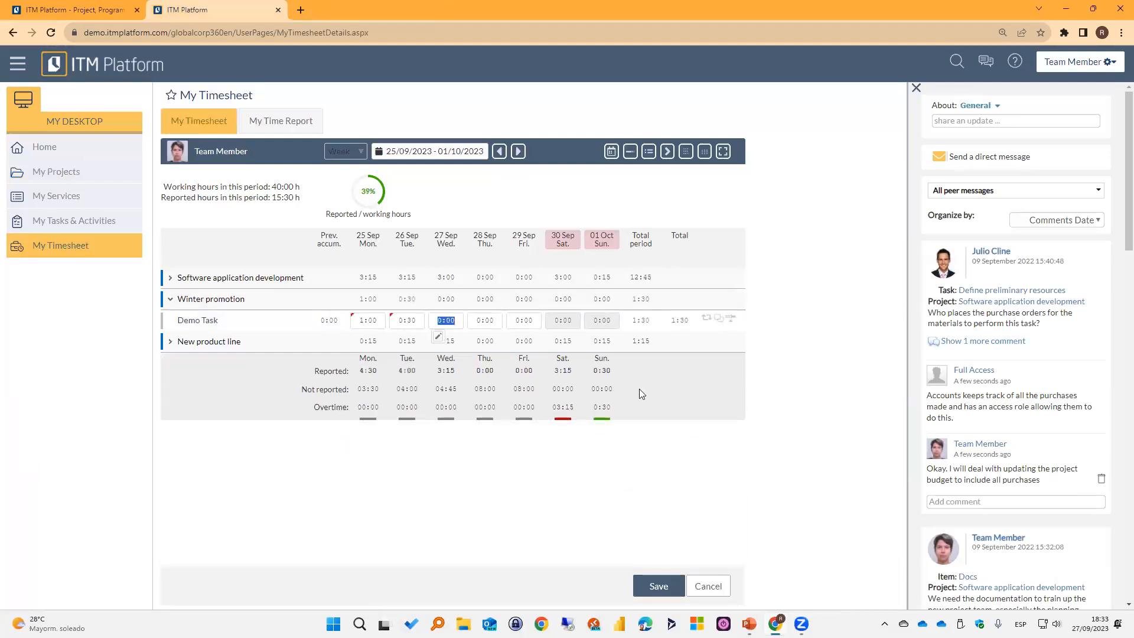
text(2:5)
key(BackSpace)
text(30)
click(498, 474)
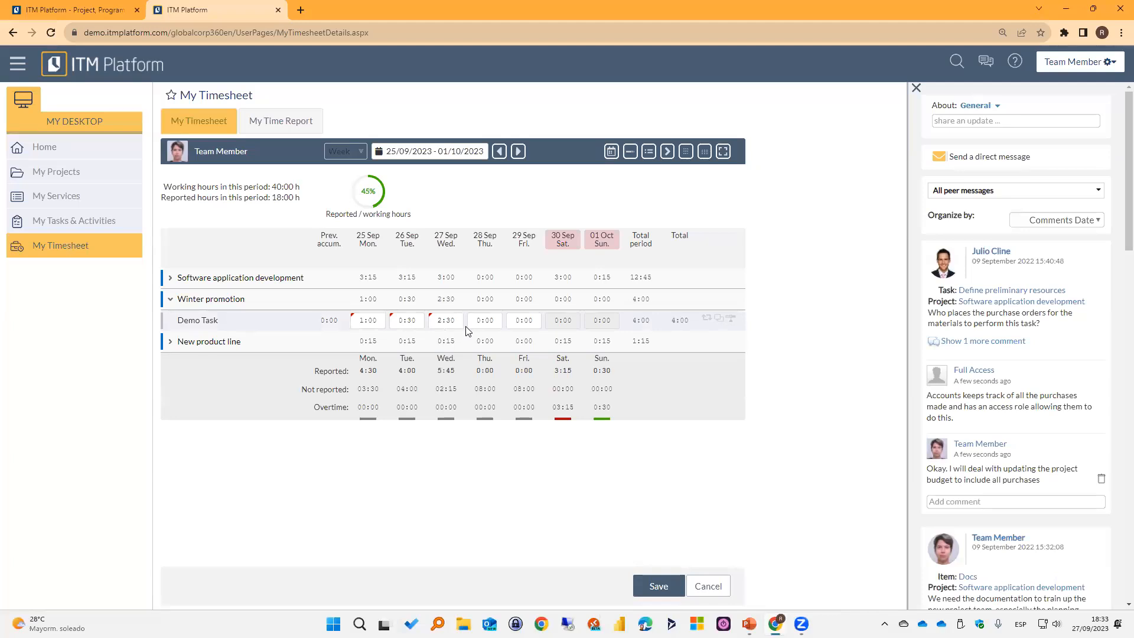
Share the update "We are almost done." as a comment about Demo Task.
click(719, 319)
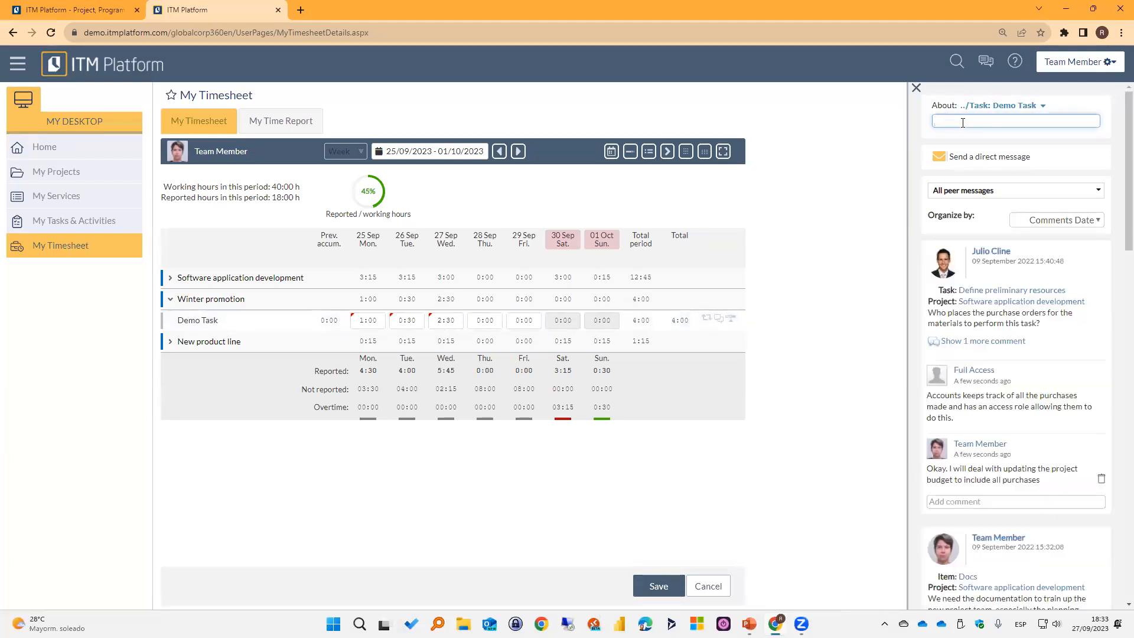
text(We are almost done.)
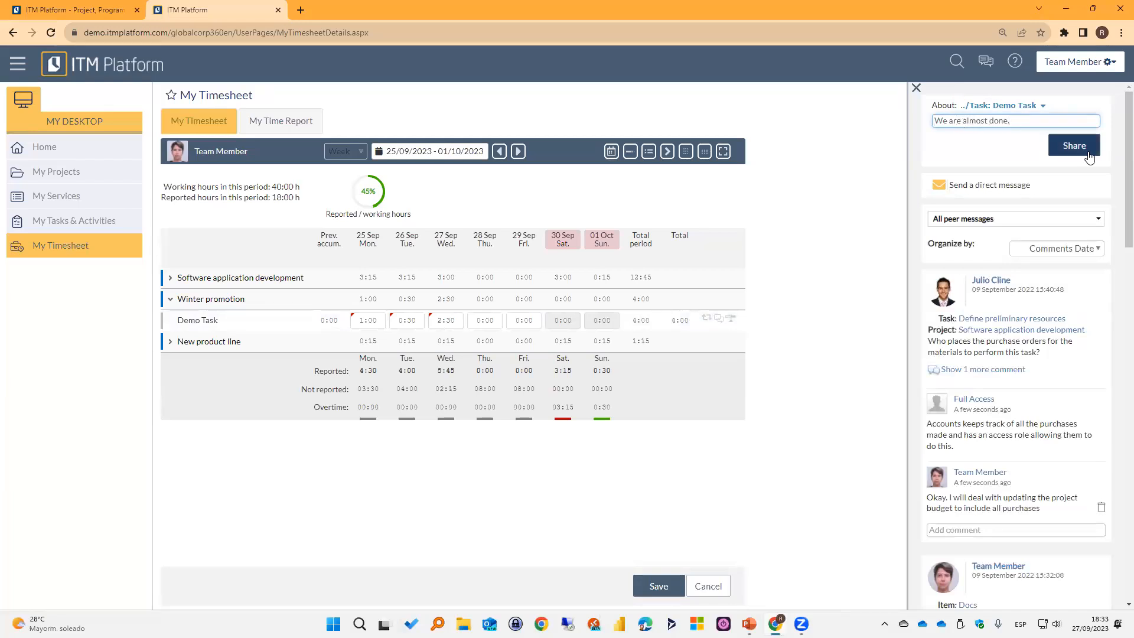
click(1074, 145)
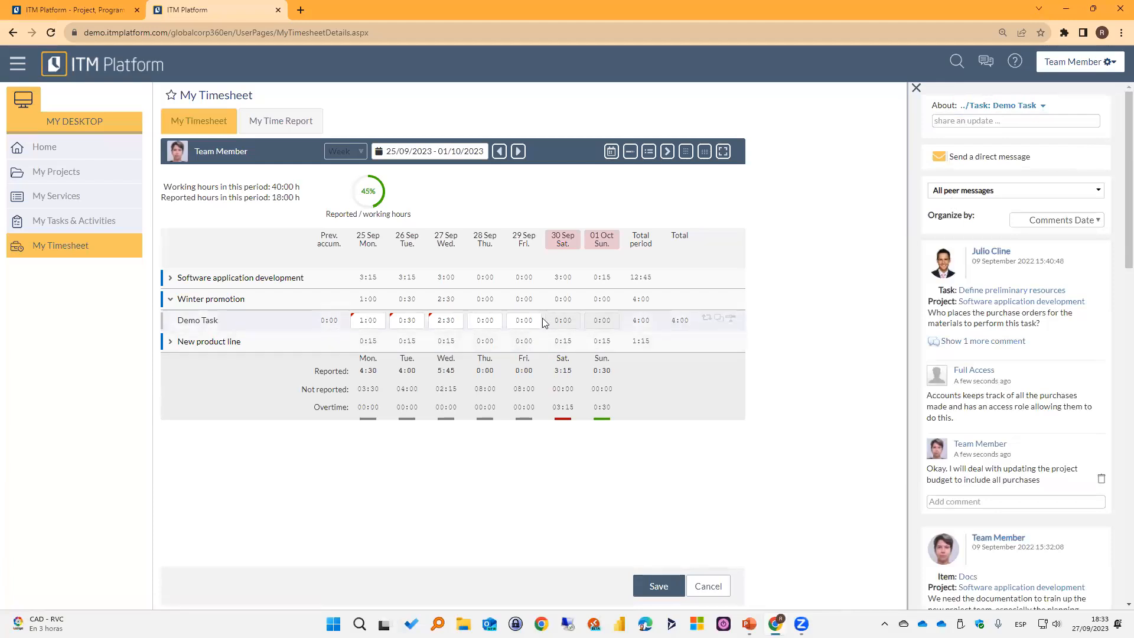
Open and dismiss Demo Task's entry for filling the same time on all days, and save the timesheet.
click(708, 320)
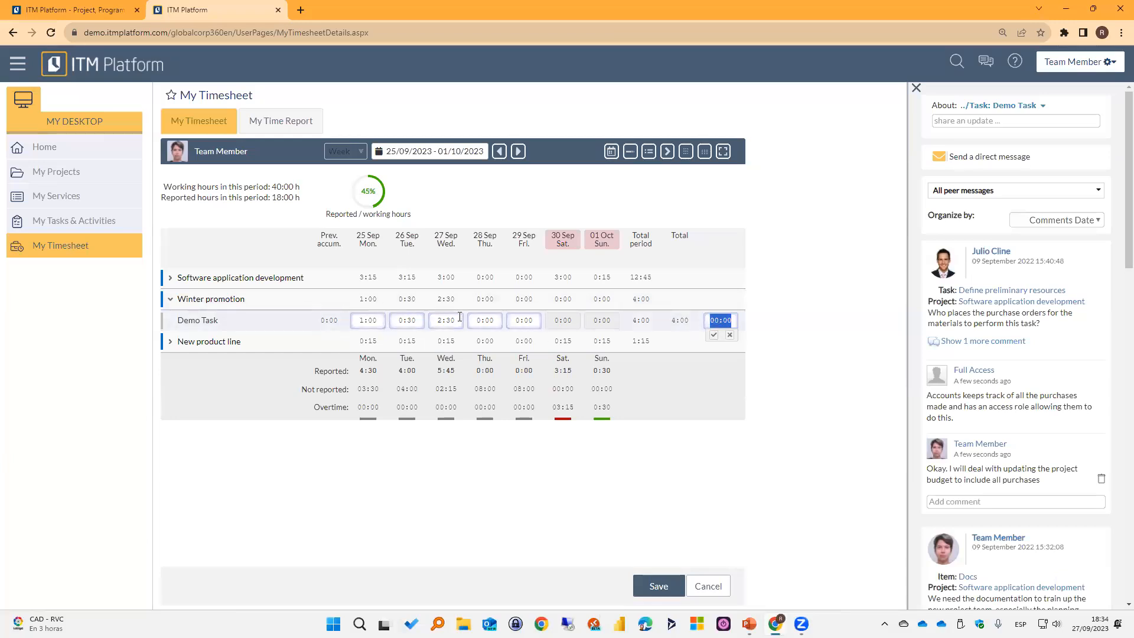
click(729, 335)
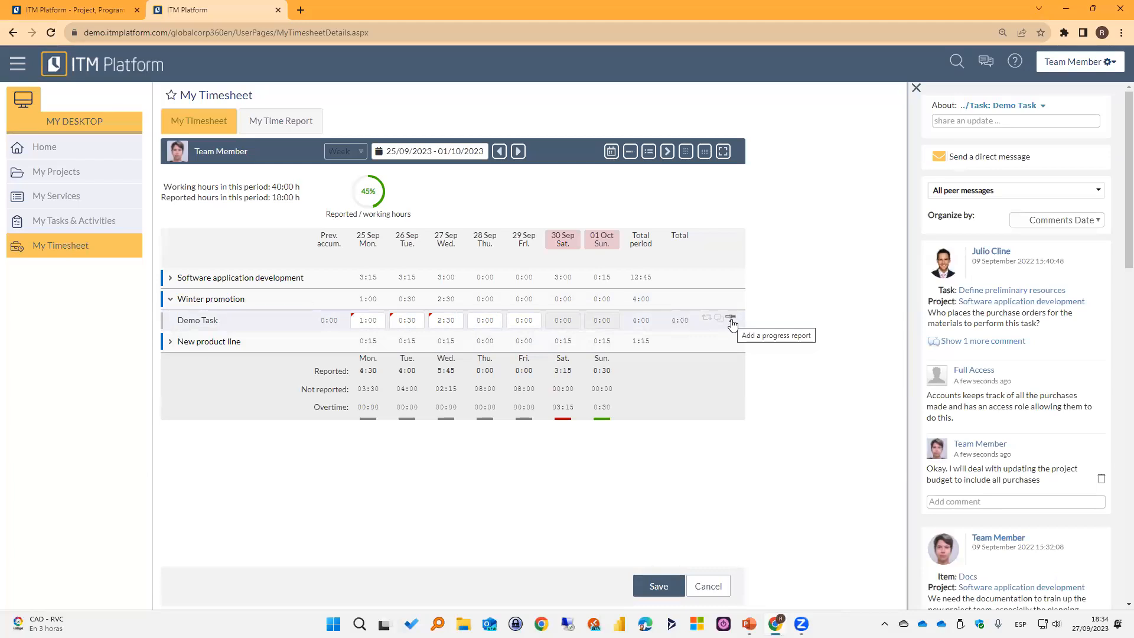
click(659, 586)
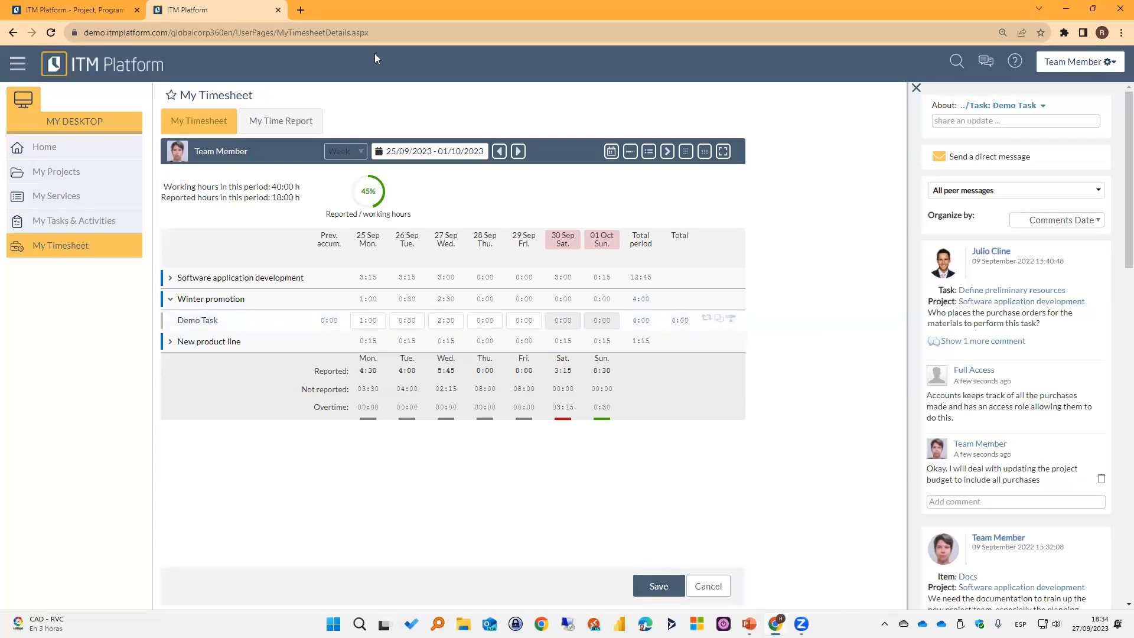
Close the Team Member session and reopen the demo site in a new tab as Full Access.
click(278, 10)
click(157, 10)
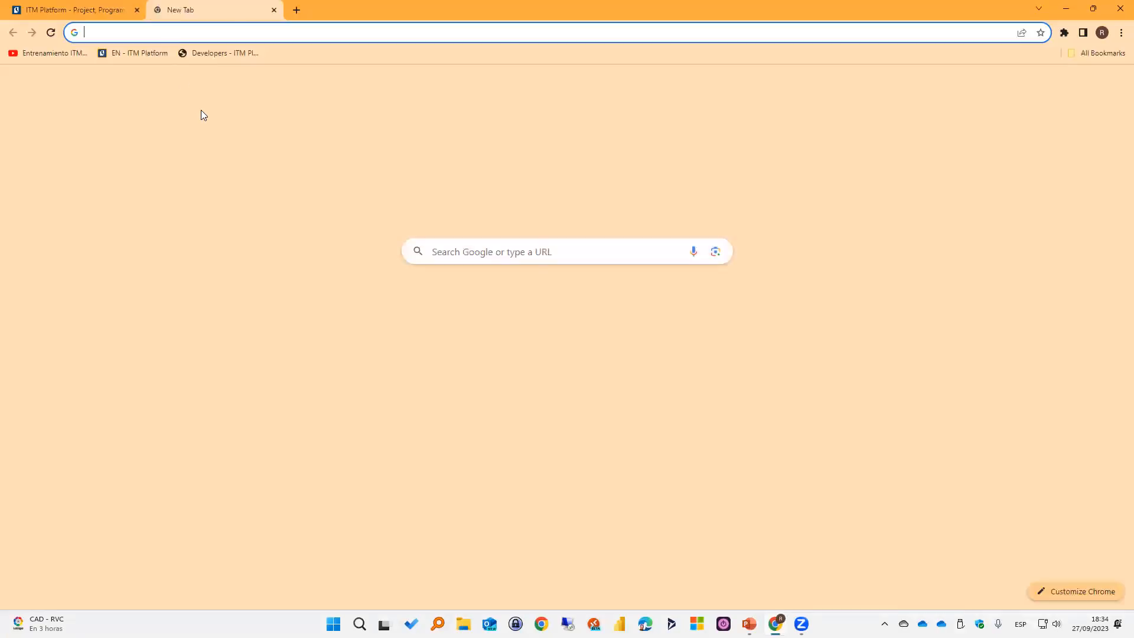
click(140, 52)
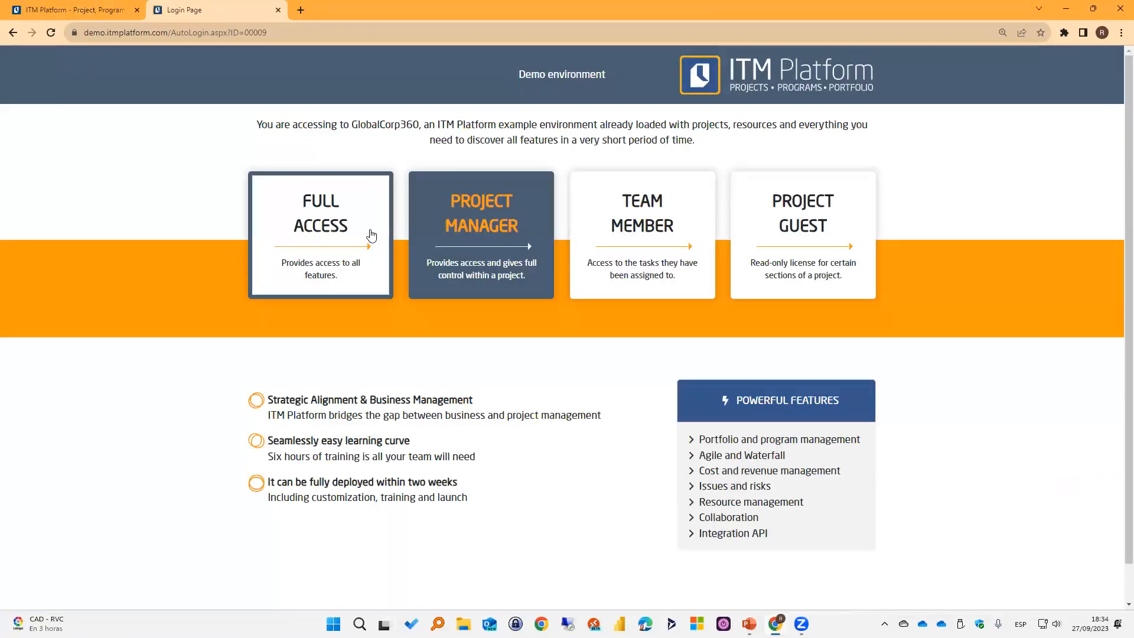
click(381, 295)
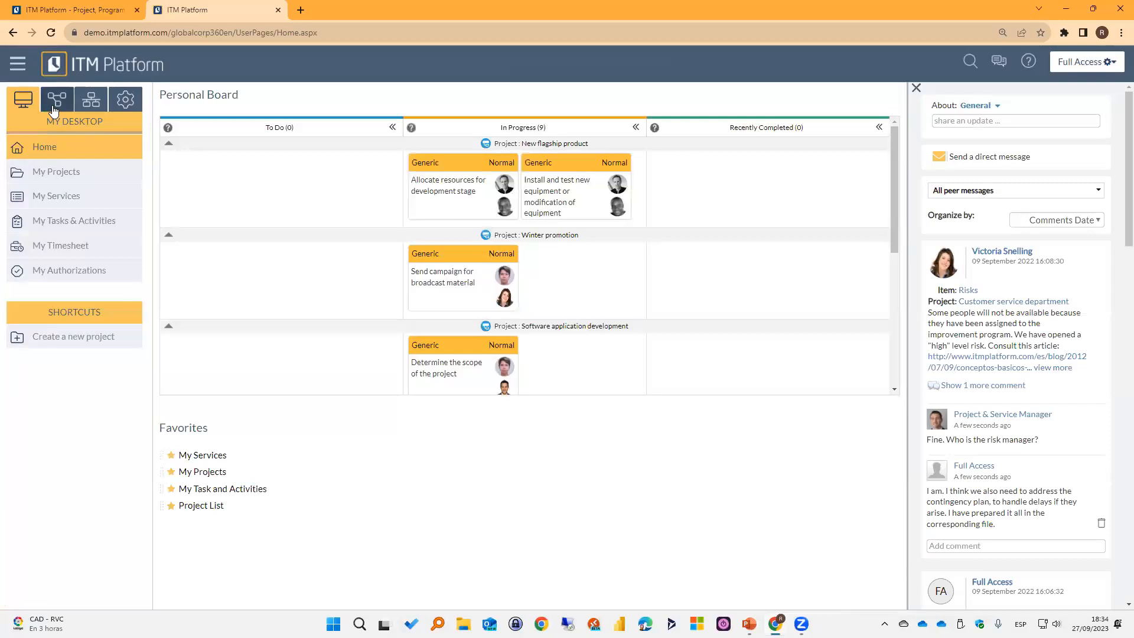
Open the task list of the Winter promotion project from the managed projects.
click(56, 99)
click(55, 229)
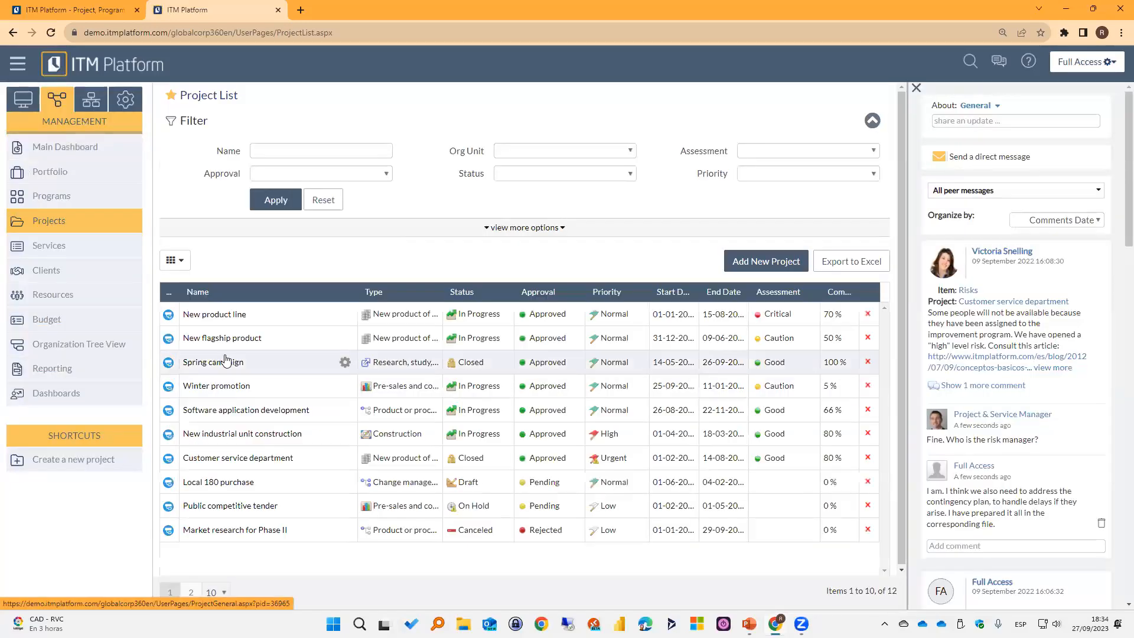
click(218, 387)
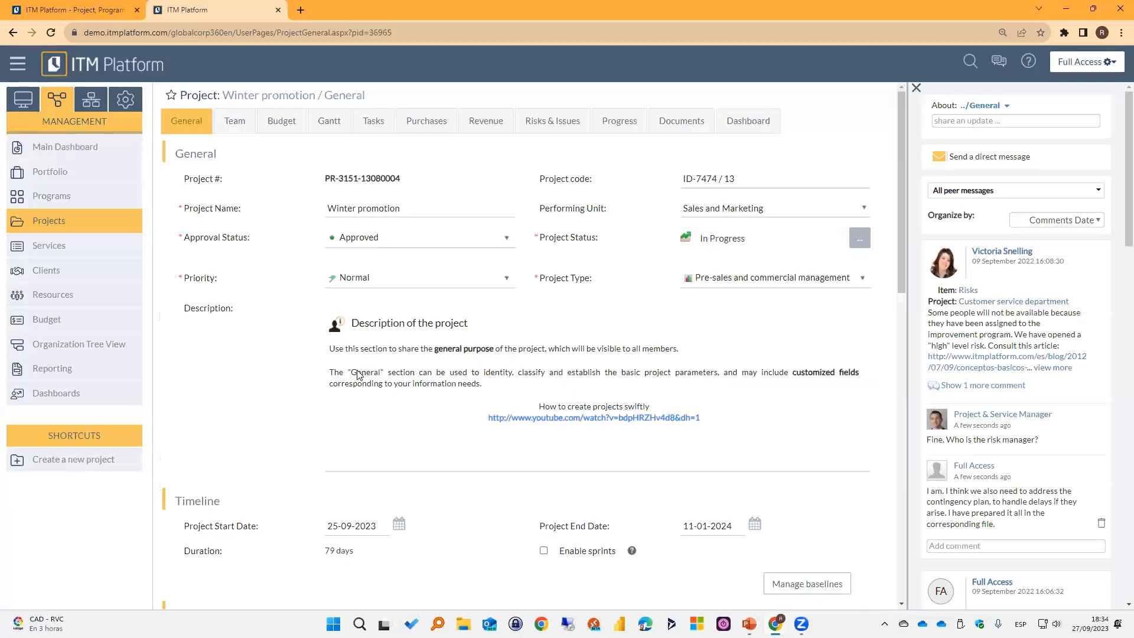
click(365, 126)
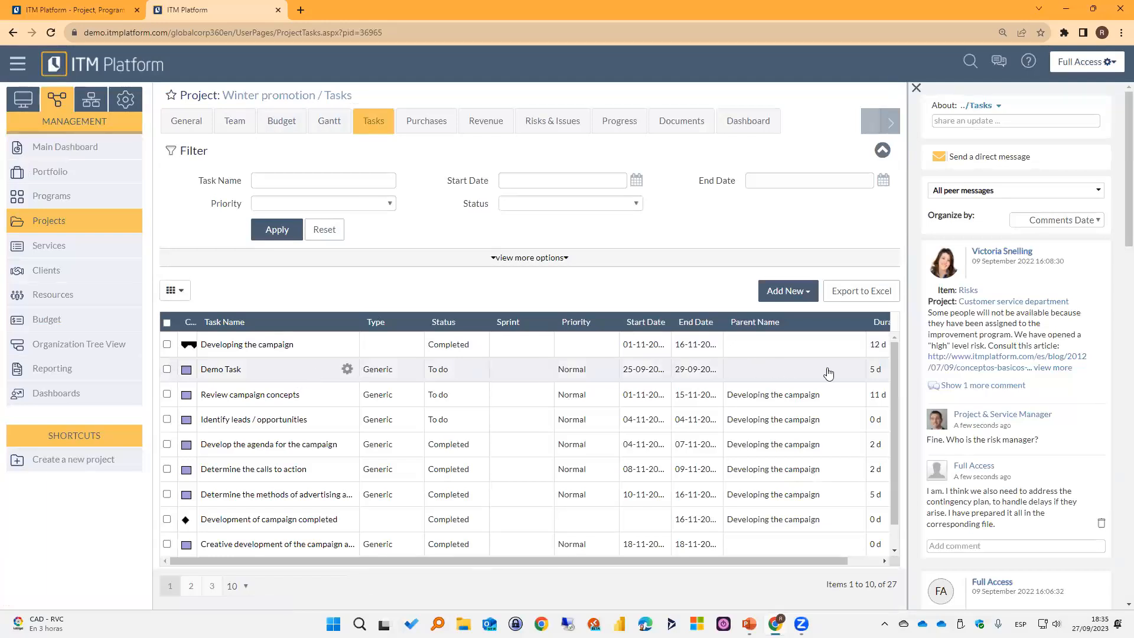
Open Demo Task and review its assigned team and its estimated and actual effort.
click(222, 370)
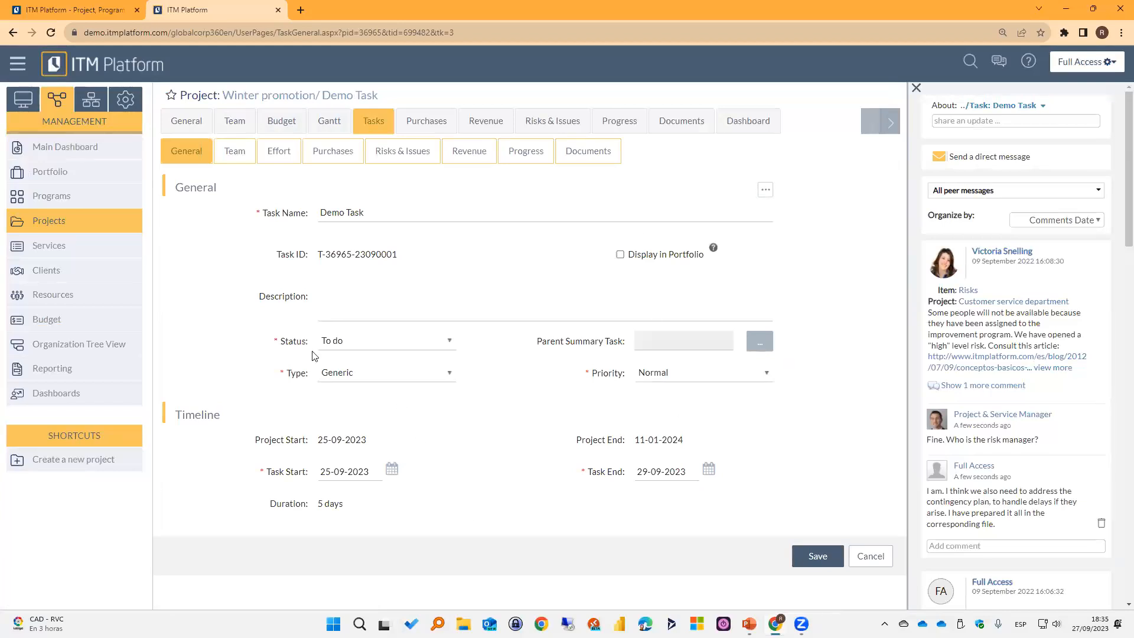
click(235, 153)
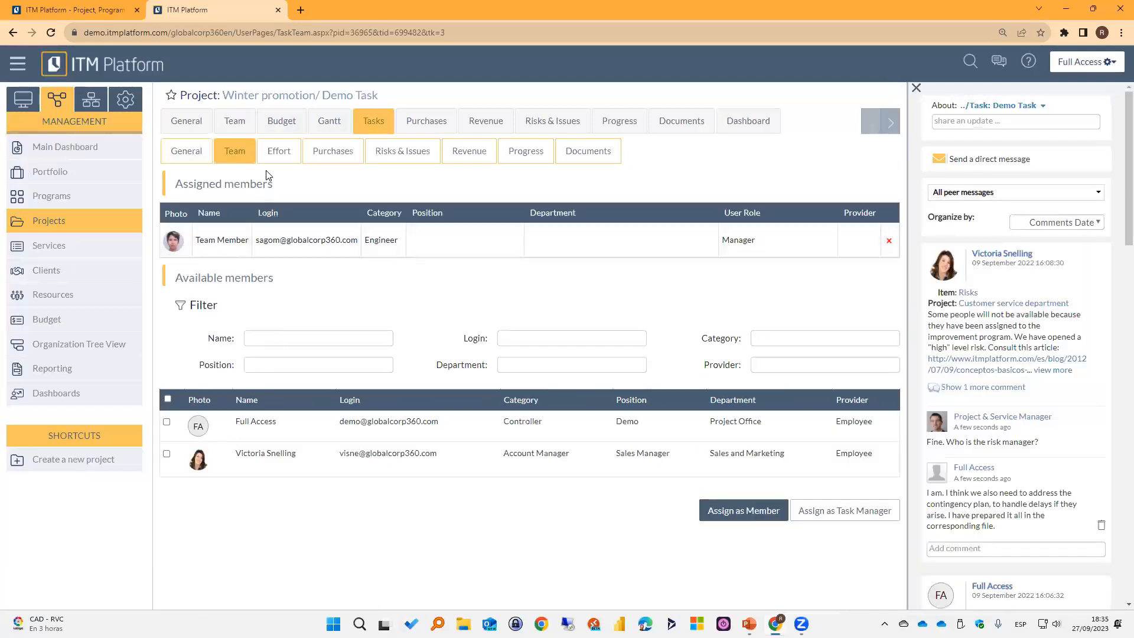
click(273, 154)
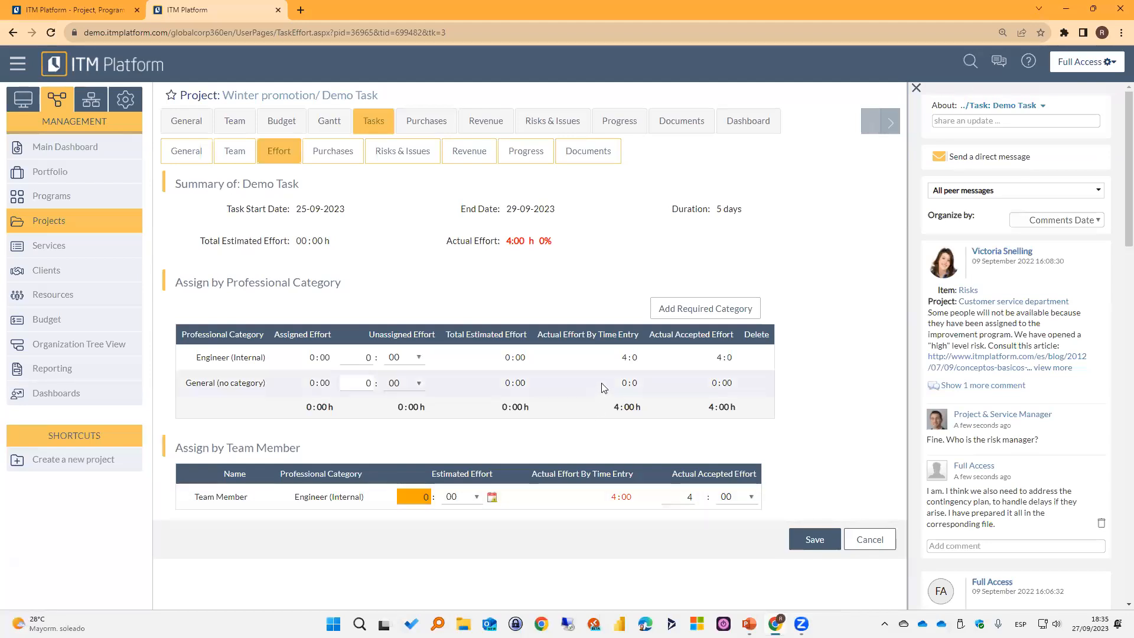
Open the Winter promotion project's team matrix and switch the shown field to accepted effort.
click(231, 124)
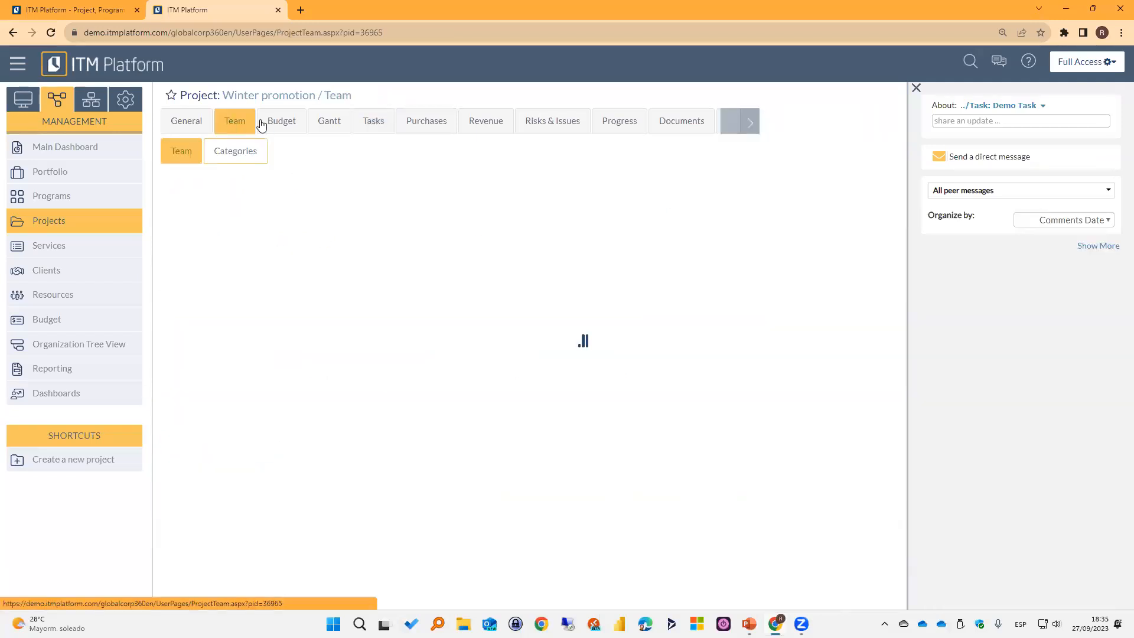
click(317, 222)
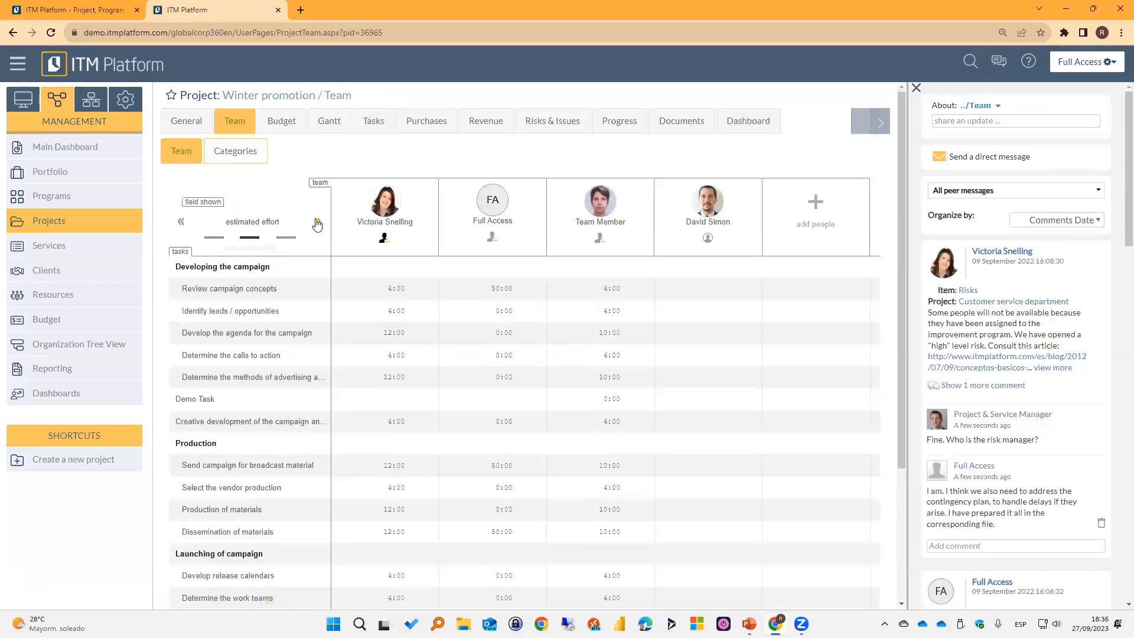
click(317, 221)
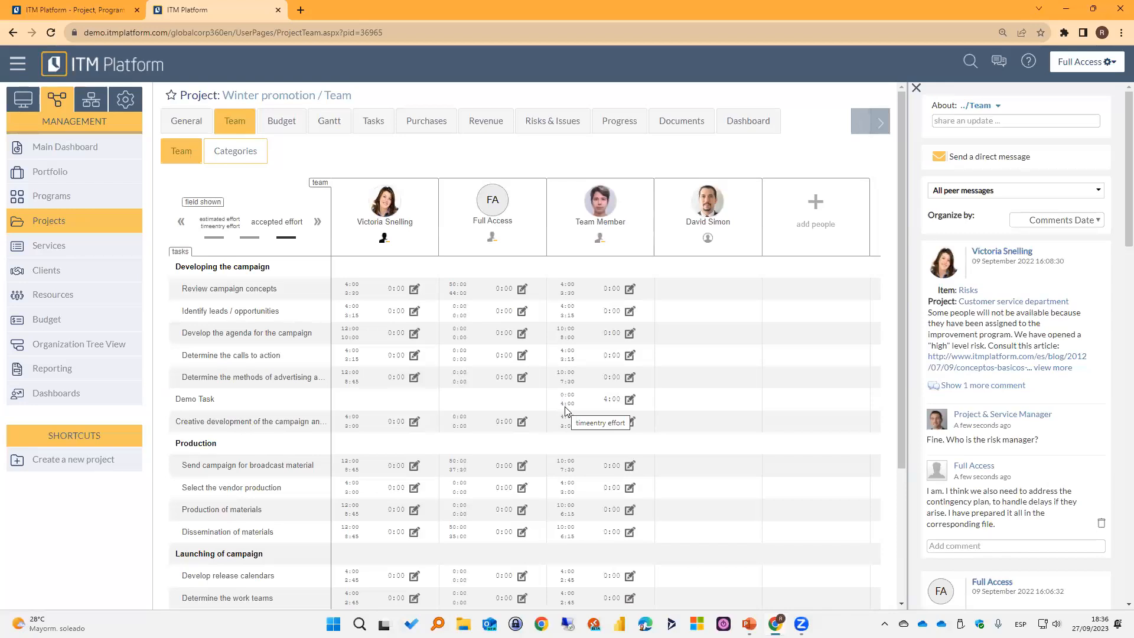
Set Team Member's accepted effort on Demo Task to 3:00 and save the team matrix.
click(608, 403)
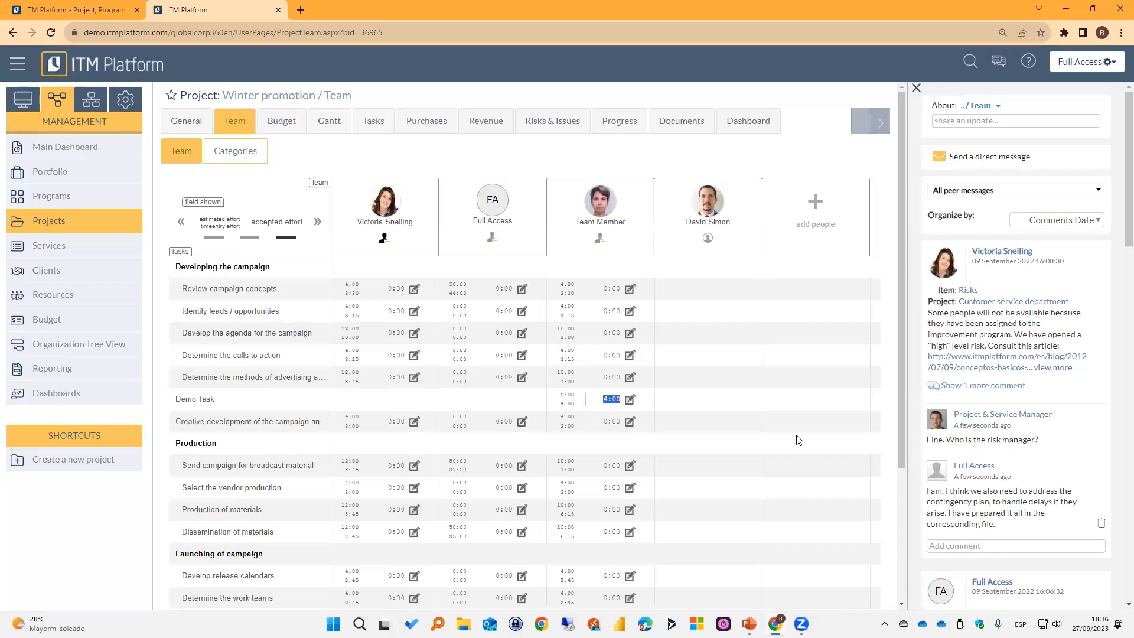
text(3:00)
click(706, 396)
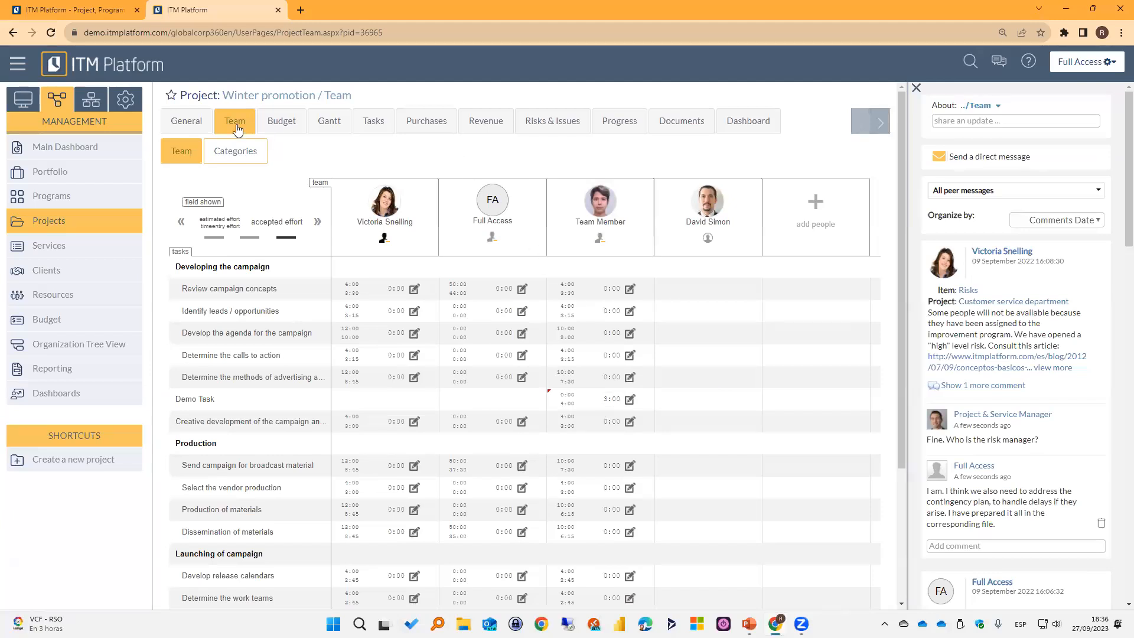
scroll(621, 321, down, 3)
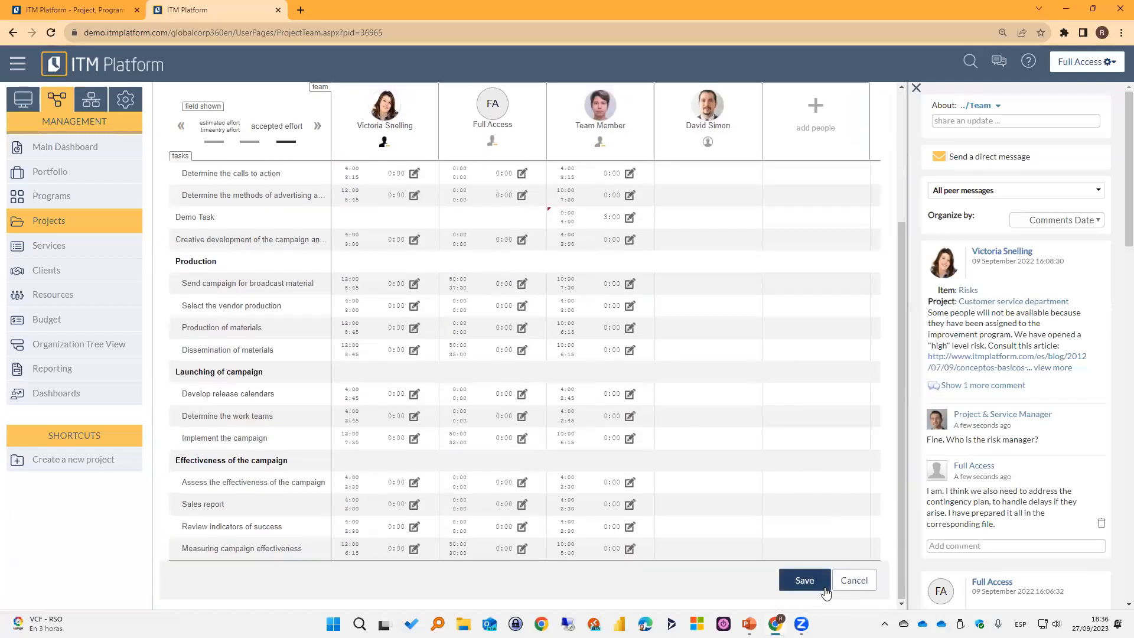
scroll(582, 310, up, 3)
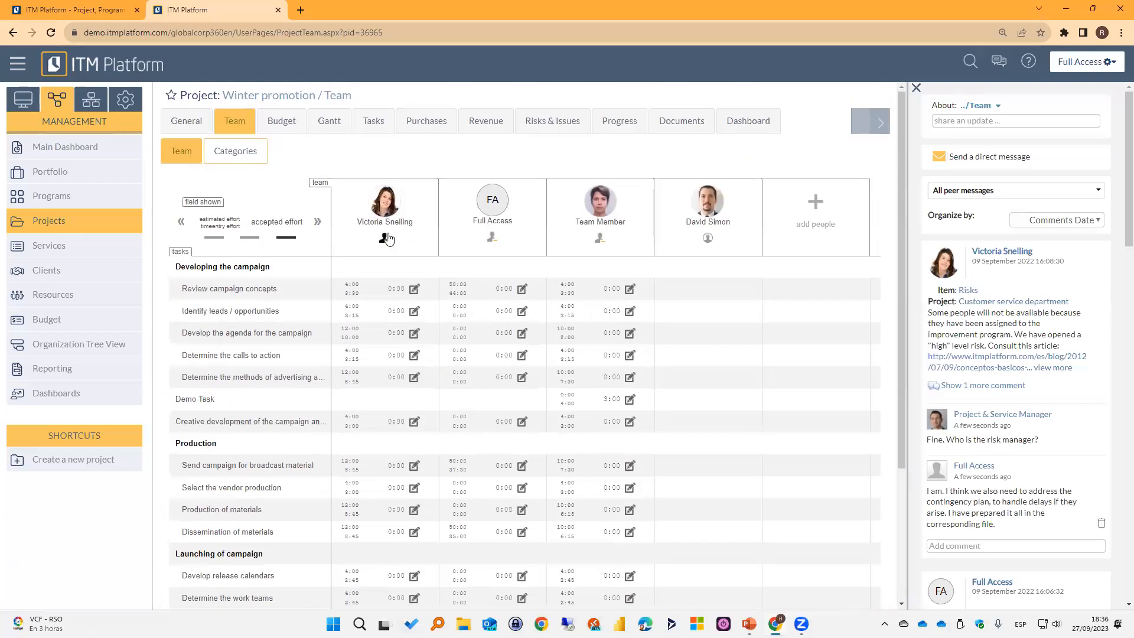
Open Demo Task from the Winter promotion task list and view its progress reports.
click(371, 120)
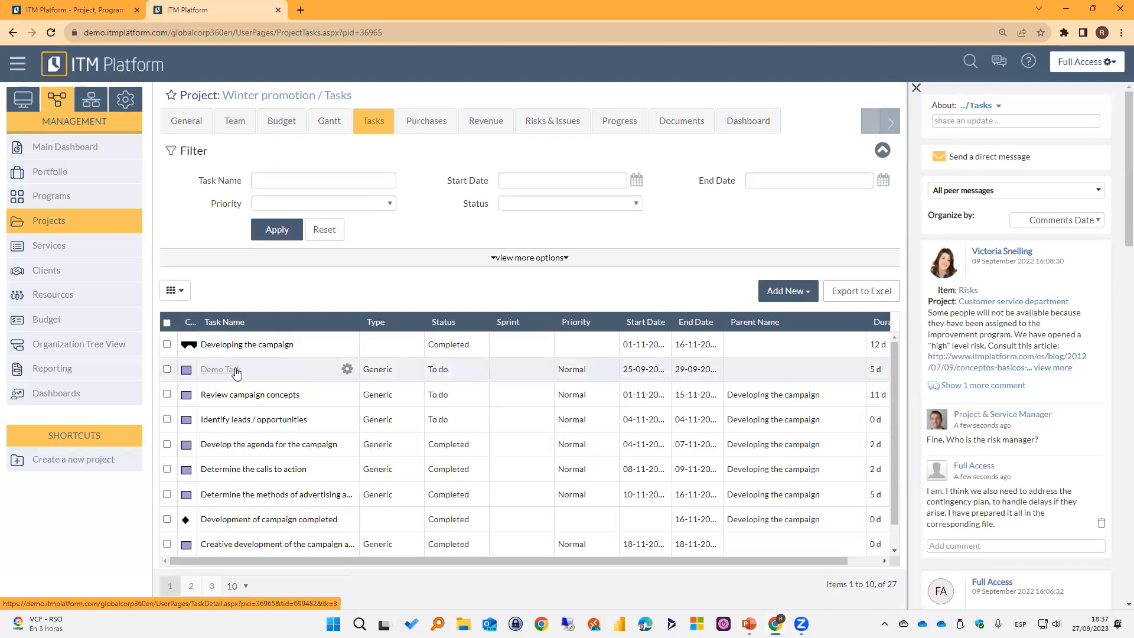
click(220, 370)
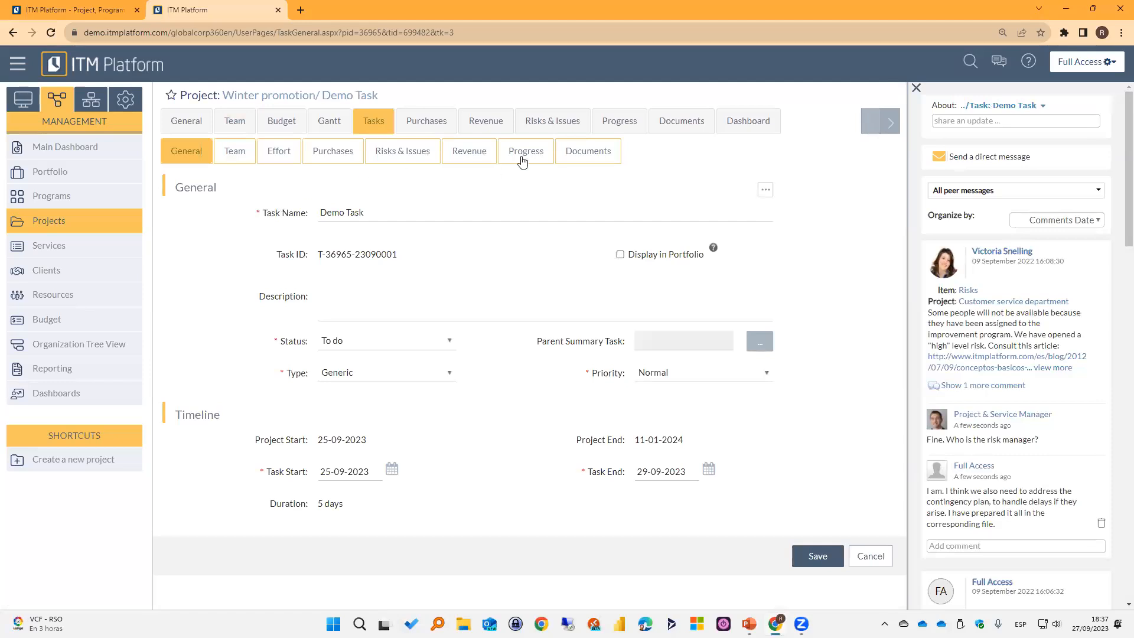
click(531, 156)
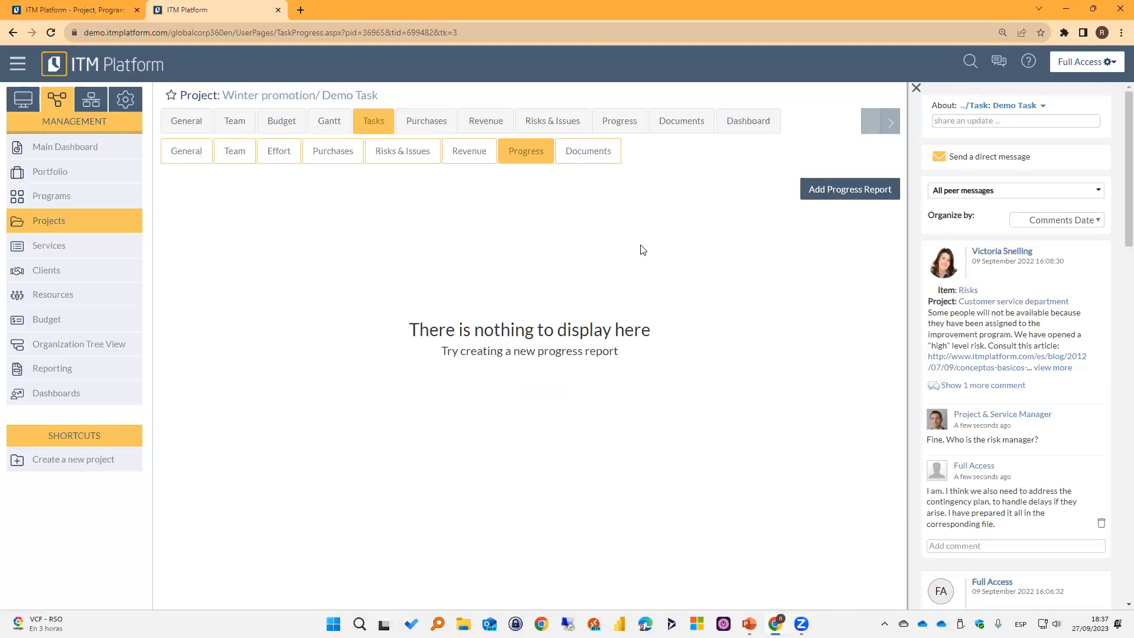
Close the Full Access session and enter the GlobalCorp360 demo environment as Team Member.
click(278, 13)
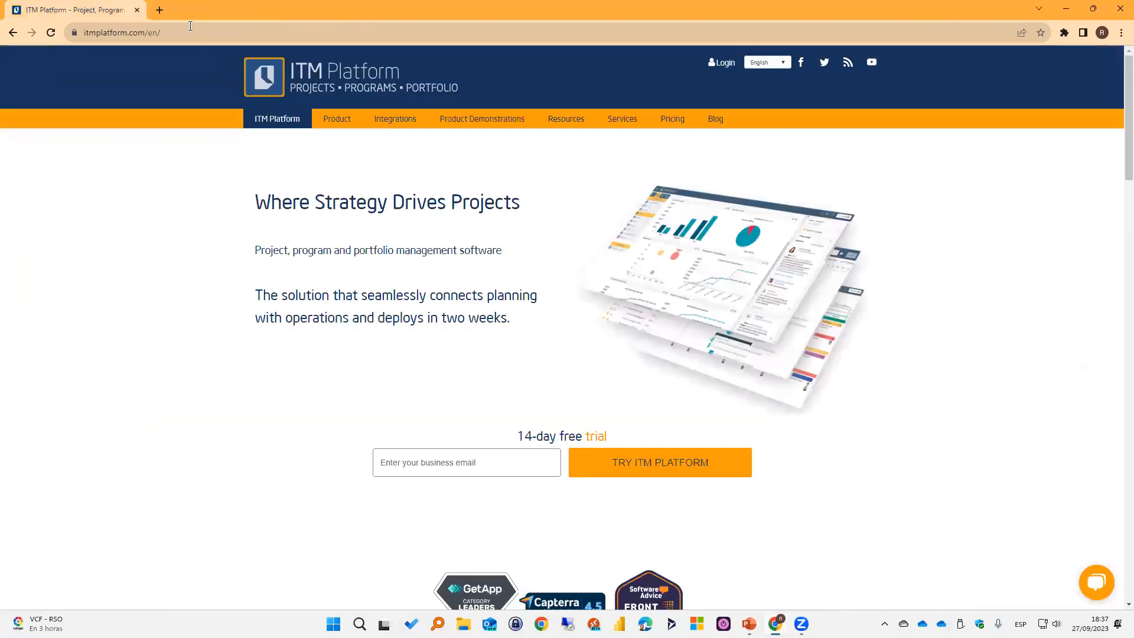
click(162, 15)
click(112, 47)
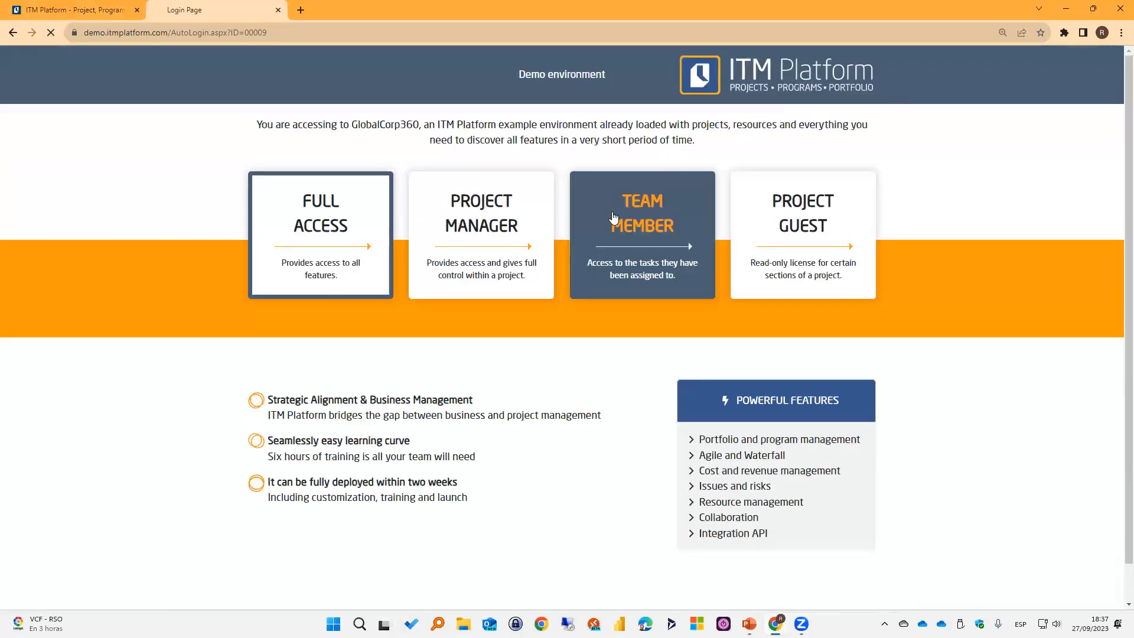
click(605, 235)
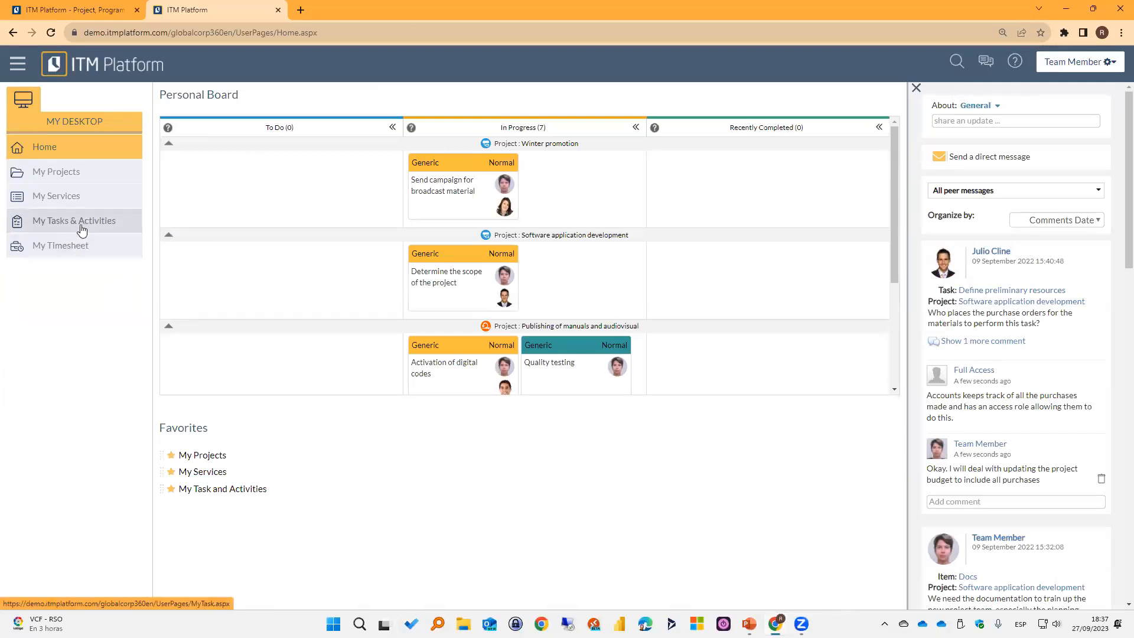
Filter the assigned tasks and activities by the project "Winter Promotion" and open Demo Task.
click(80, 226)
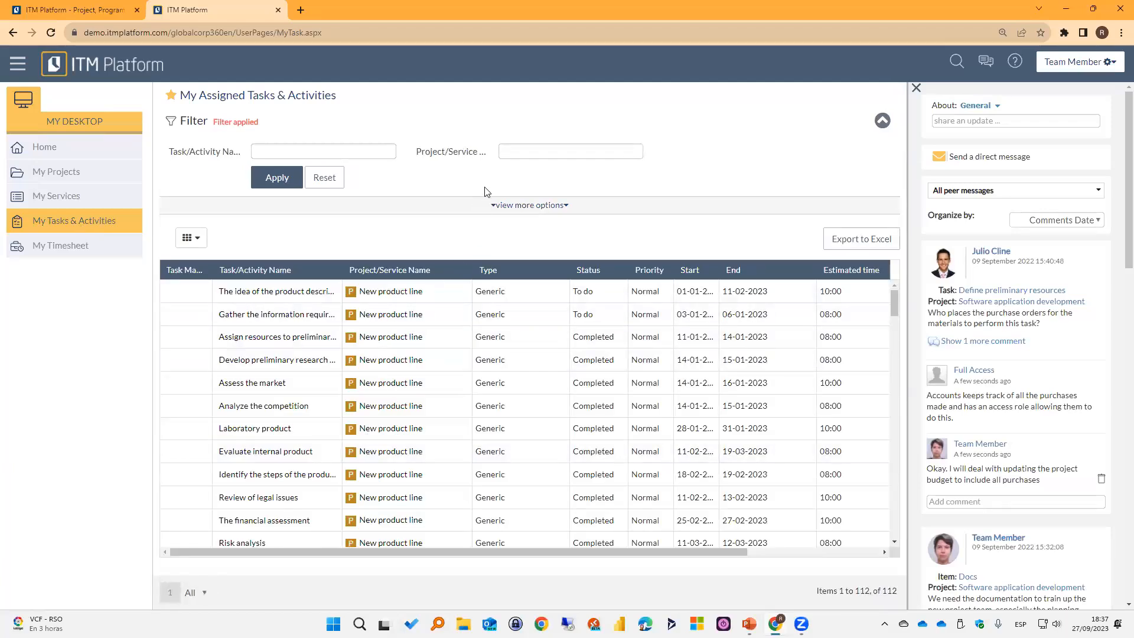
click(520, 150)
text(Winter Promotion)
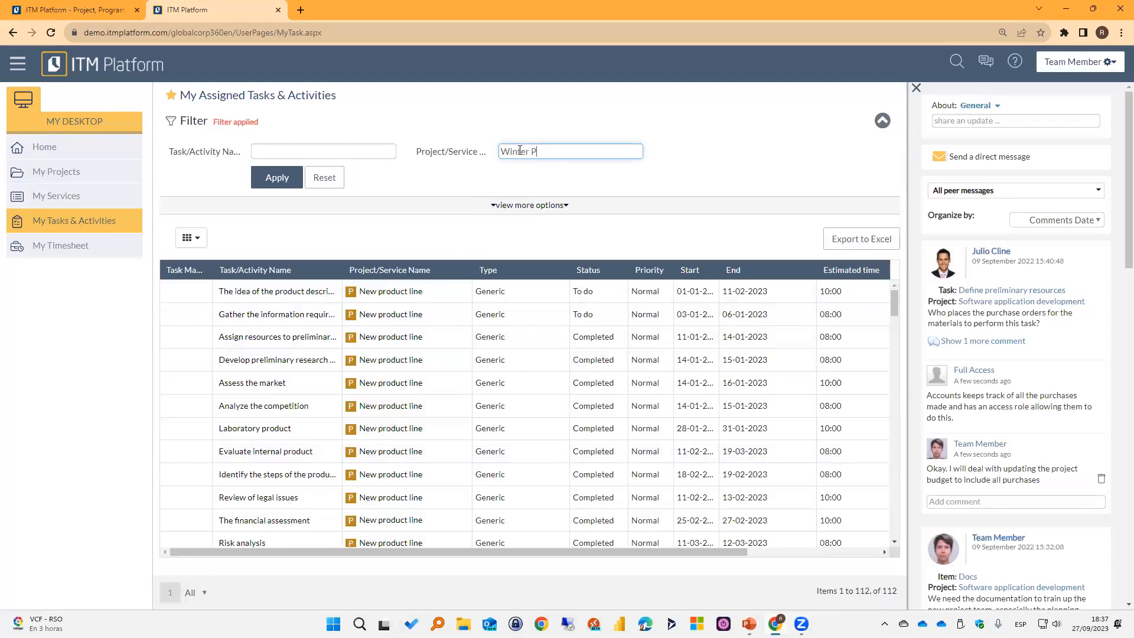
click(271, 182)
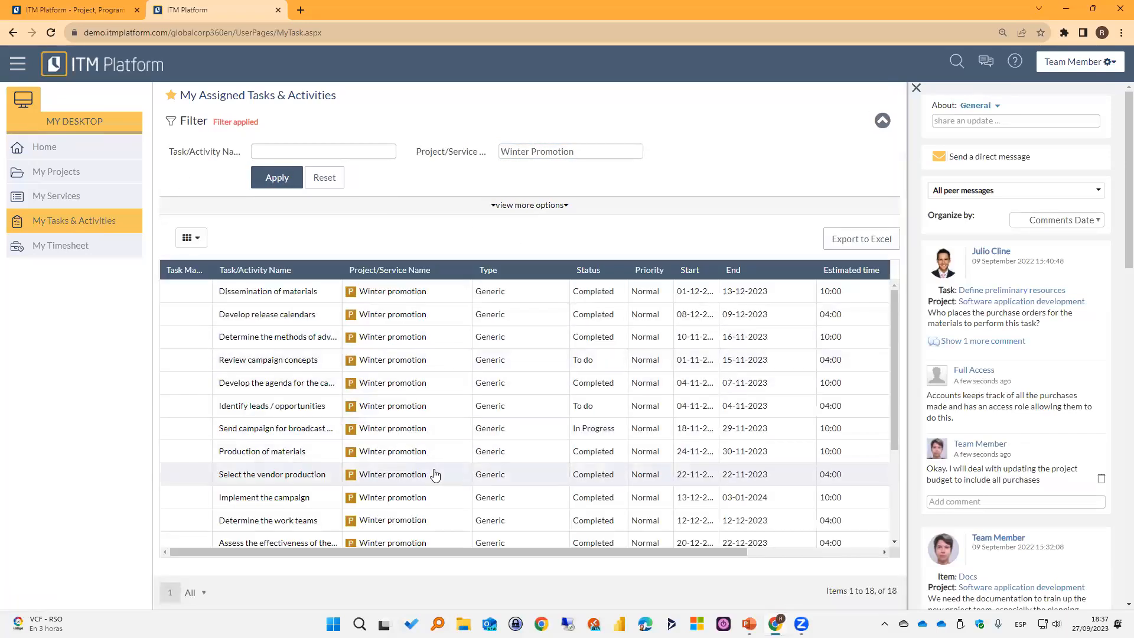
scroll(433, 473, down, 3)
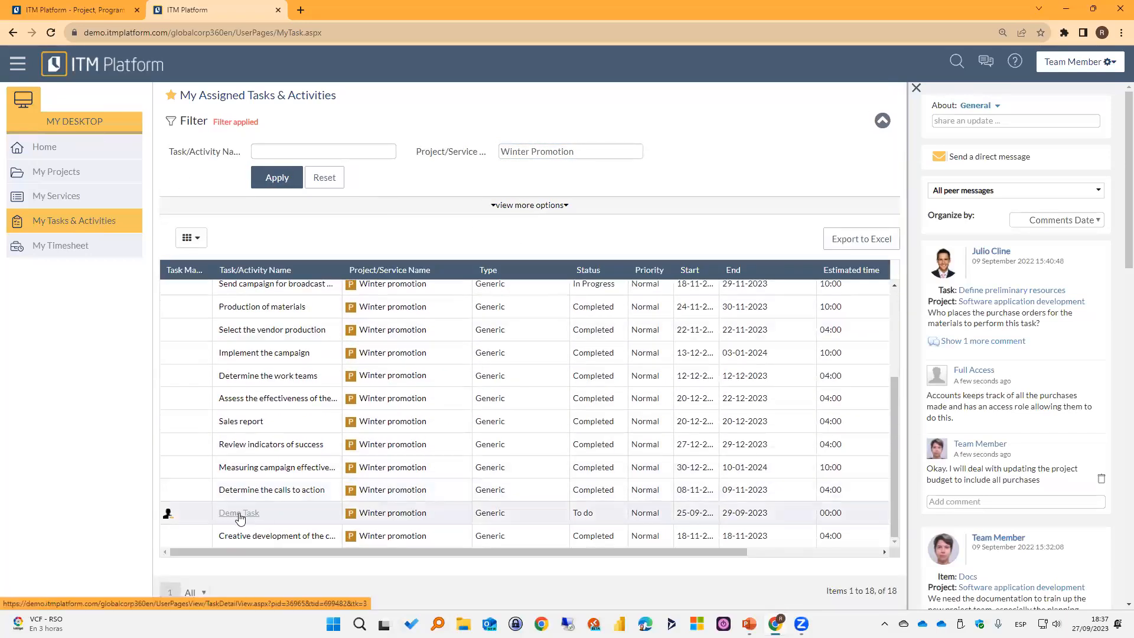
drag(364, 560, 275, 567)
click(231, 518)
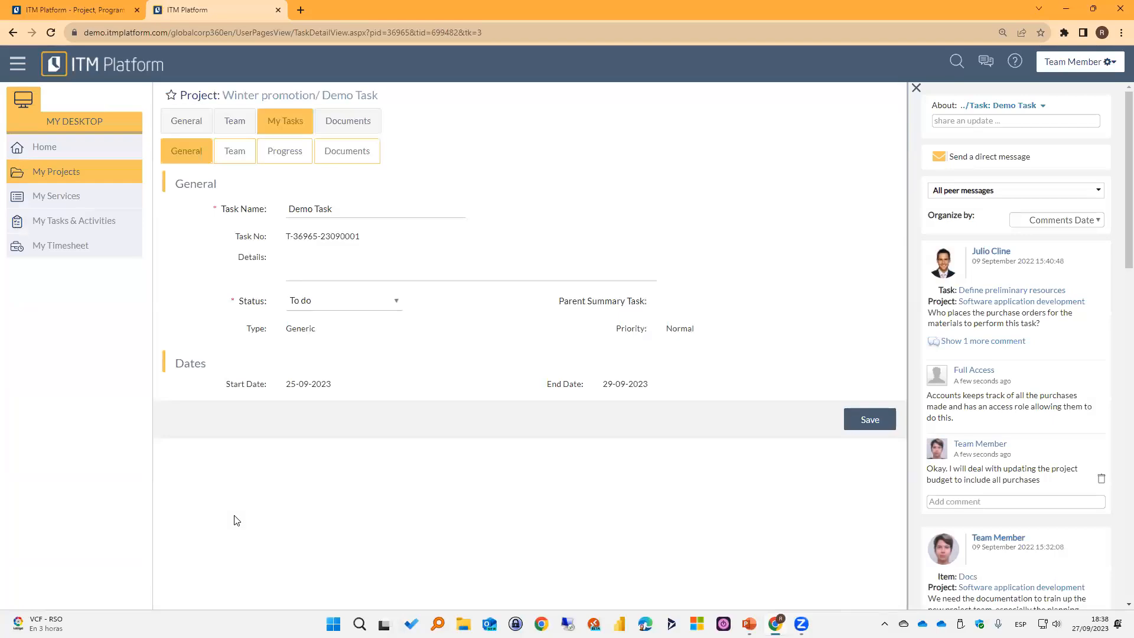
Start a progress report for Demo Task with the assessment Good and the short description "We are on track".
click(282, 155)
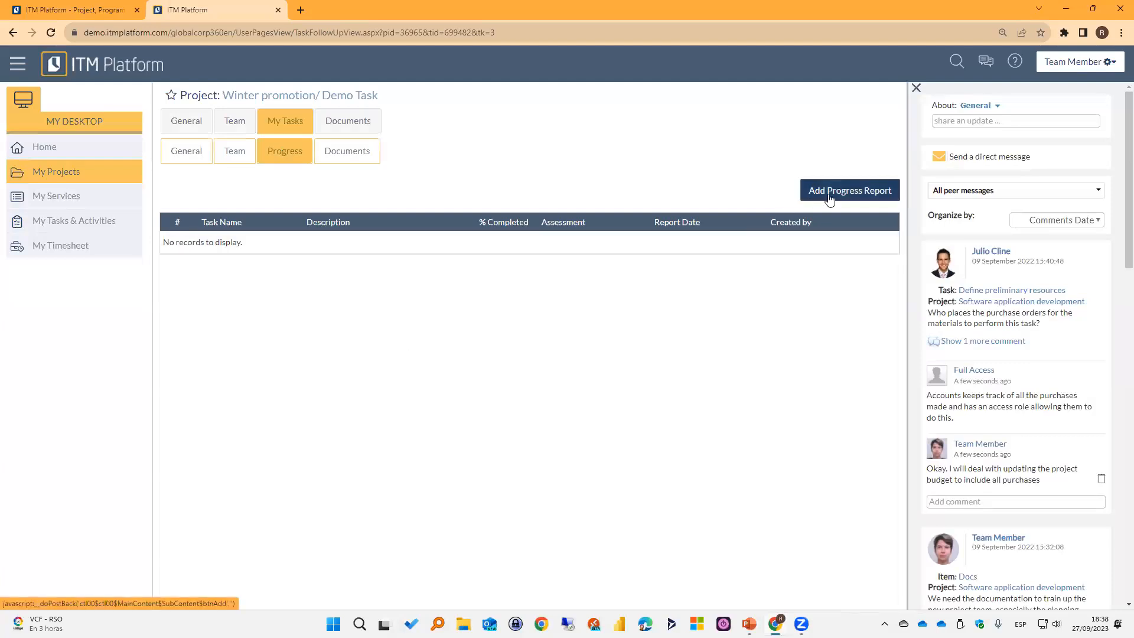
click(851, 192)
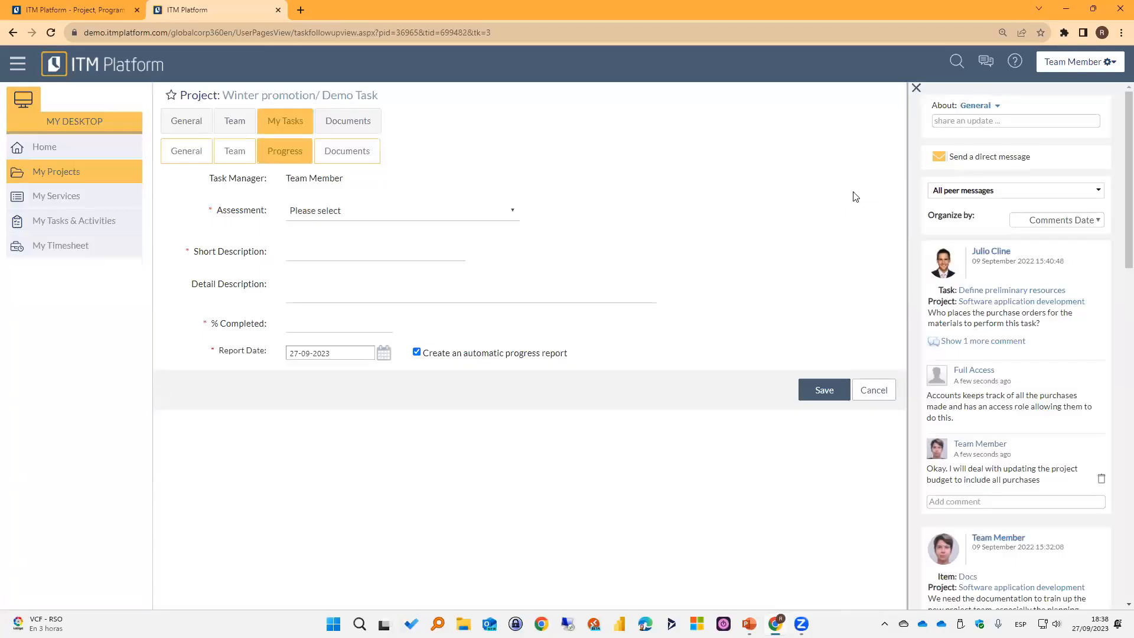
click(493, 212)
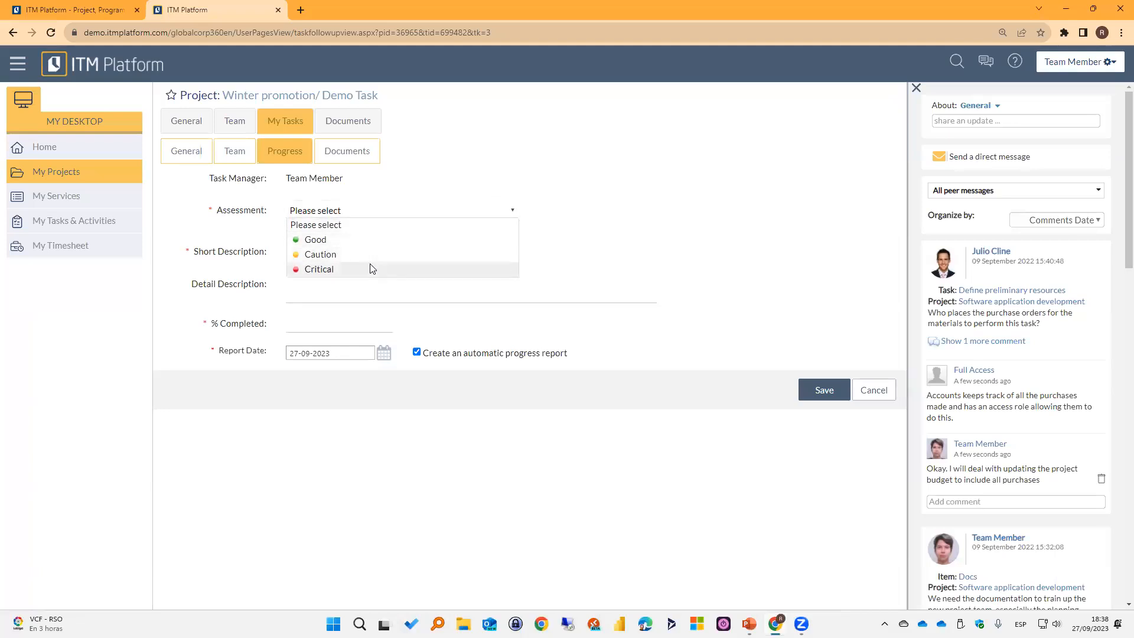
click(422, 243)
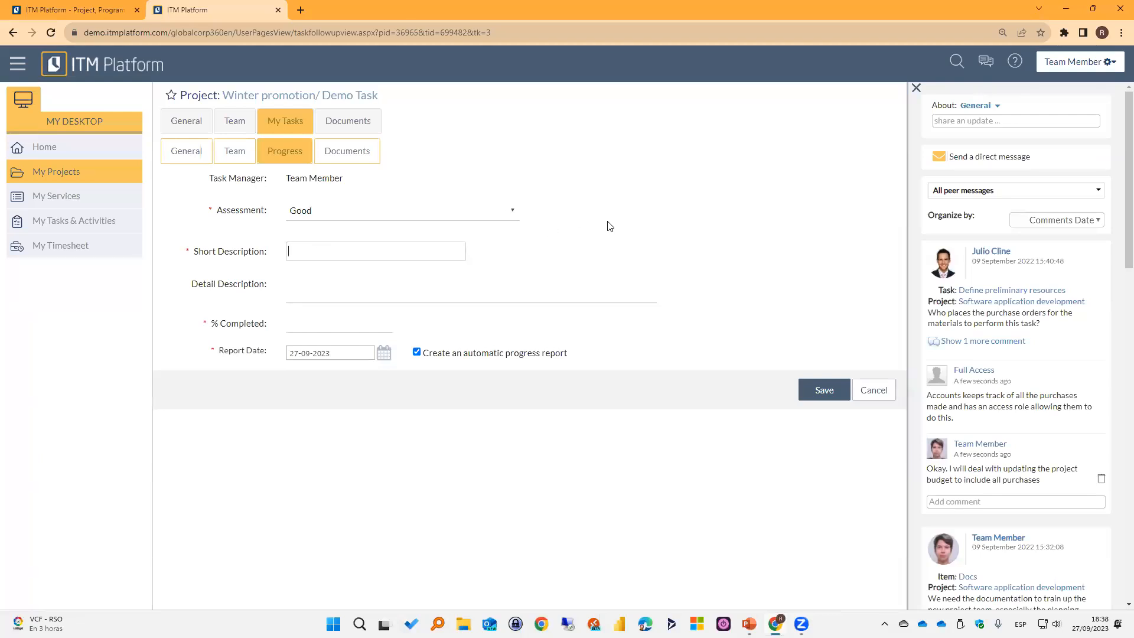
text(We are on track)
click(527, 281)
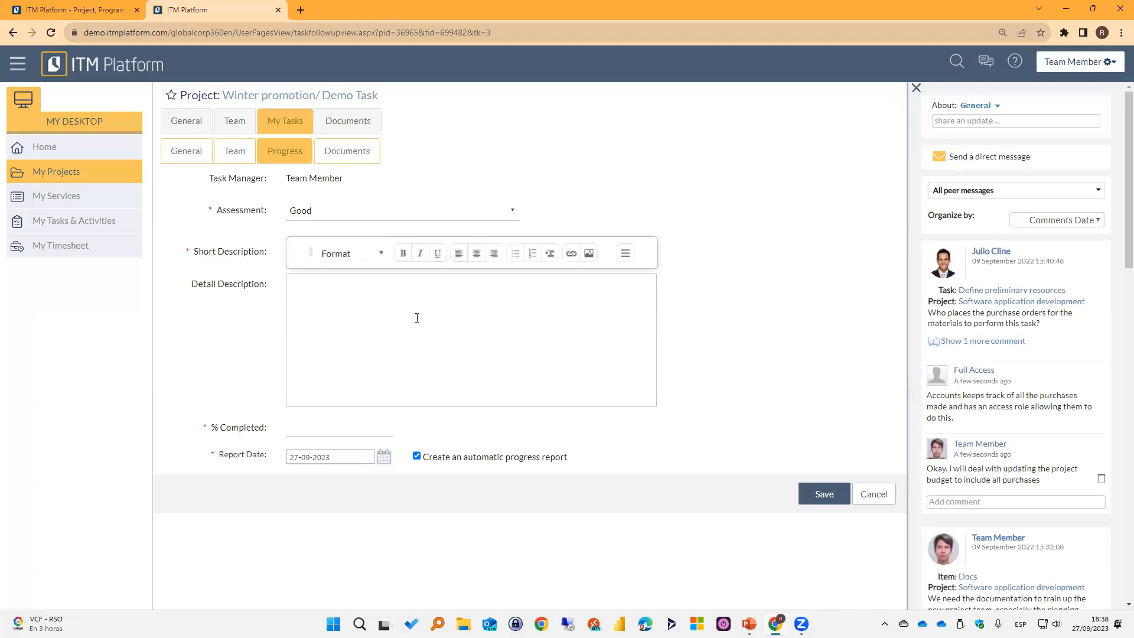
Set the progress report's completed percentage to 75 and its report date to 25-09-2023.
click(322, 427)
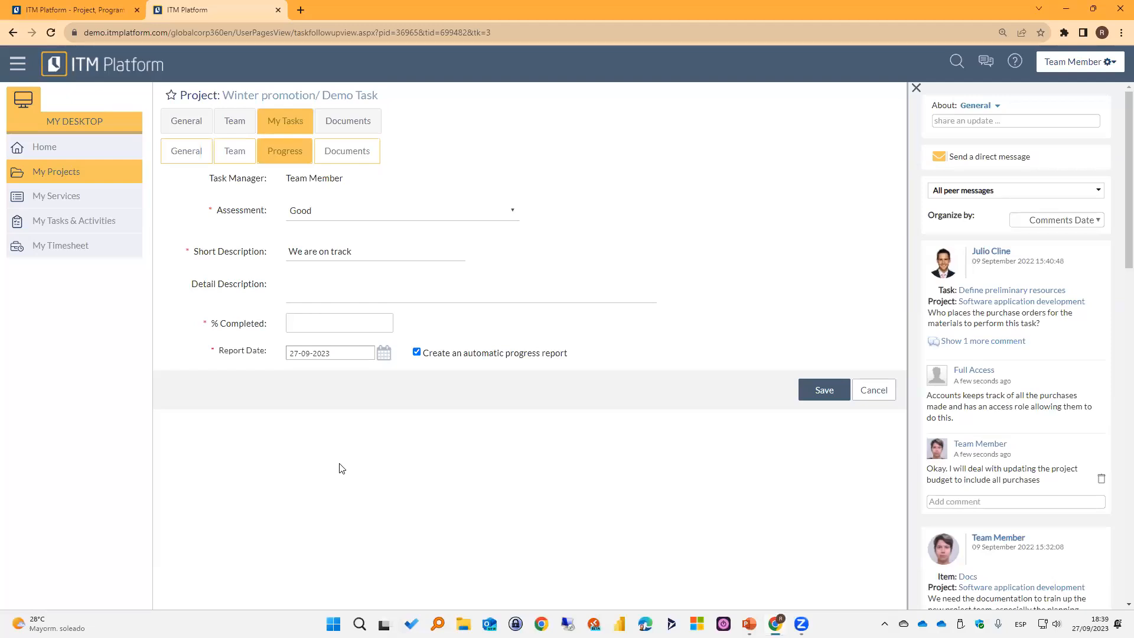
text(5)
click(384, 353)
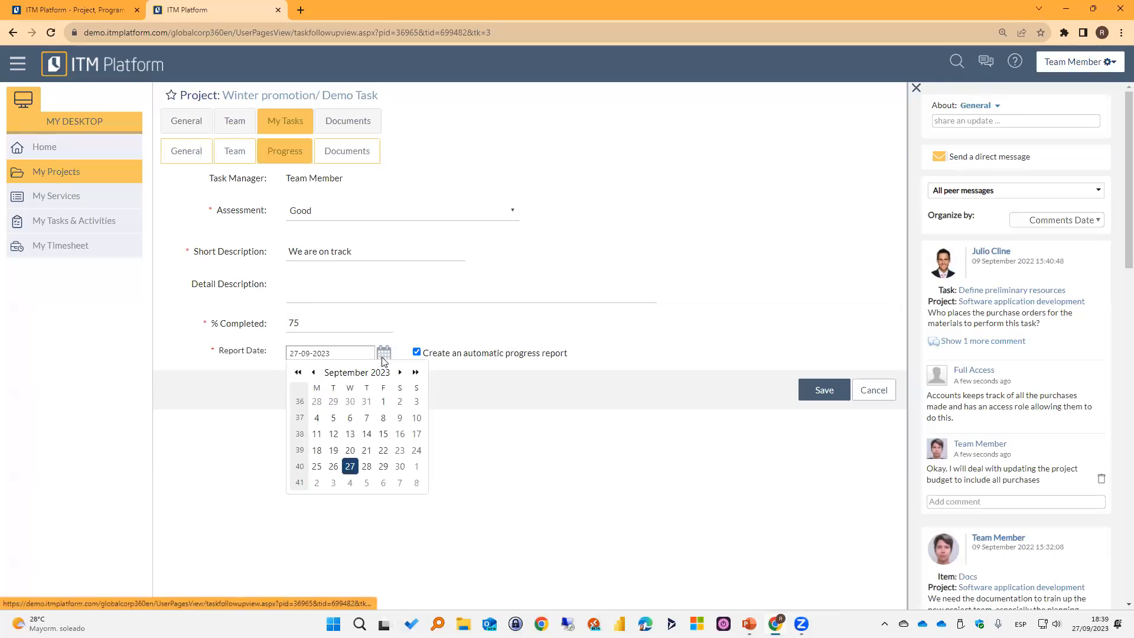
click(317, 467)
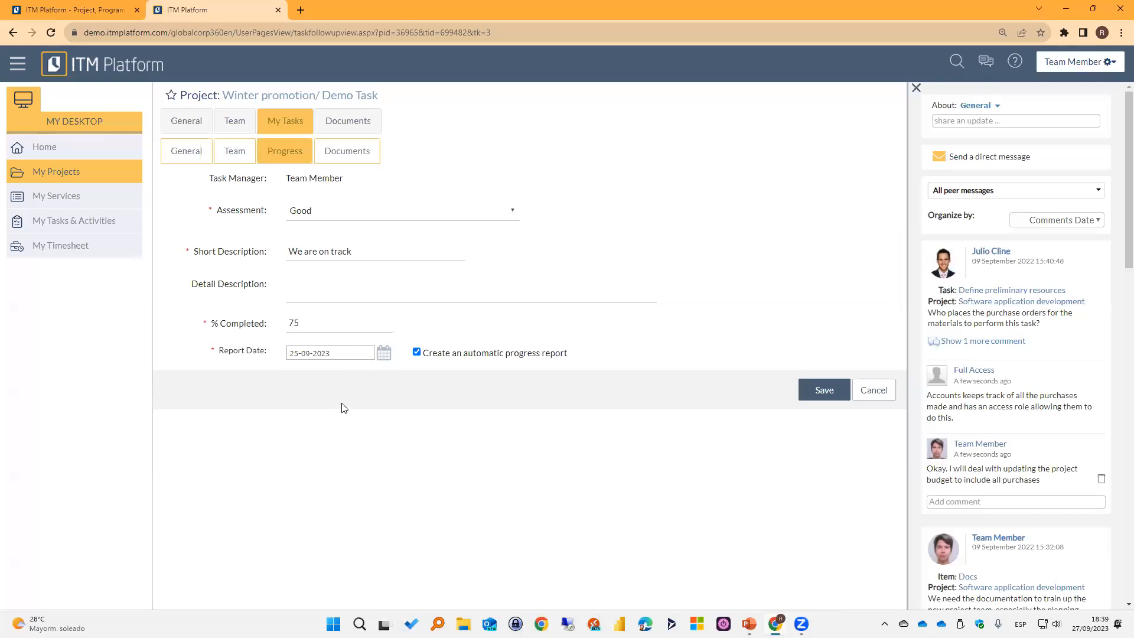
Set the progress report's completed percentage to 25 and save the report.
double_click(295, 323)
text(25)
key(Tab)
click(830, 394)
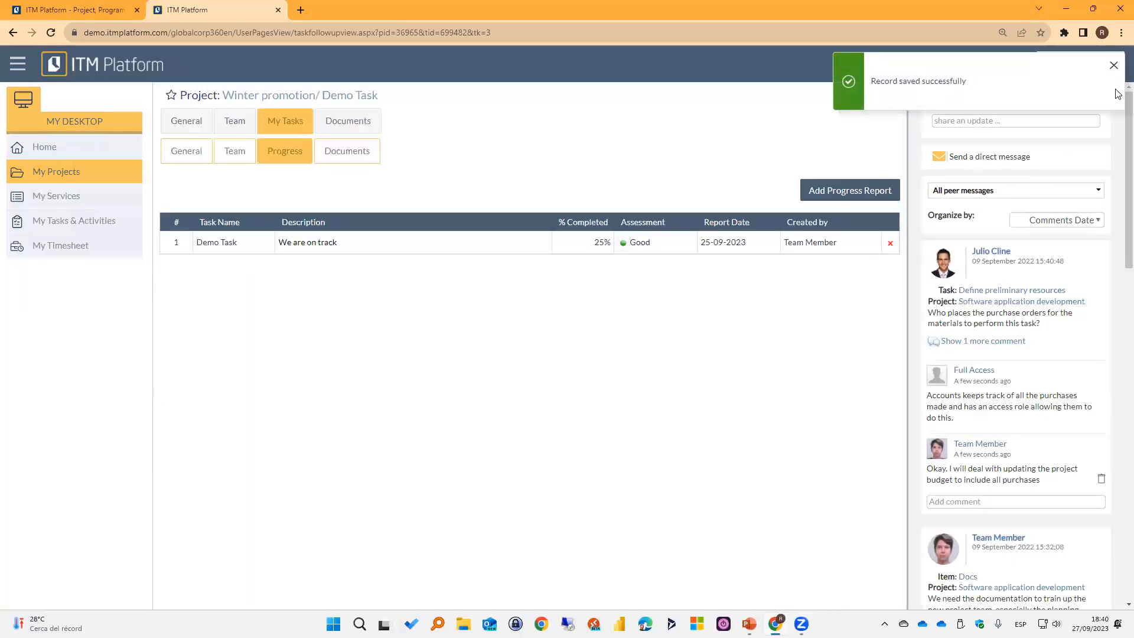
click(1114, 65)
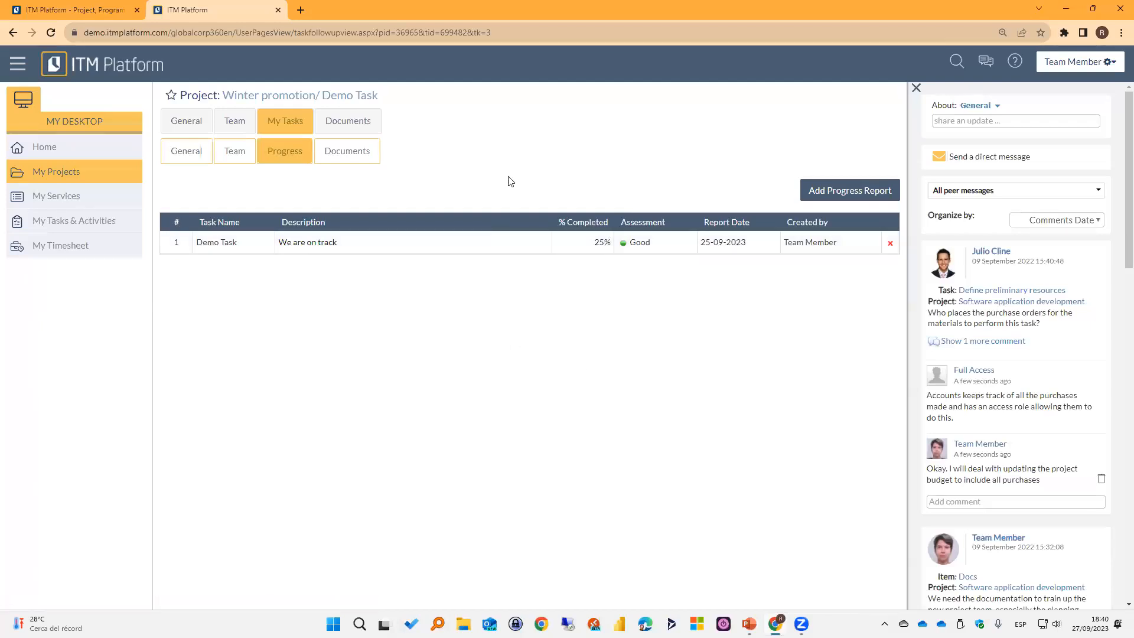
Open the Winter promotion project from Team Member's own projects and look through its task list.
click(75, 171)
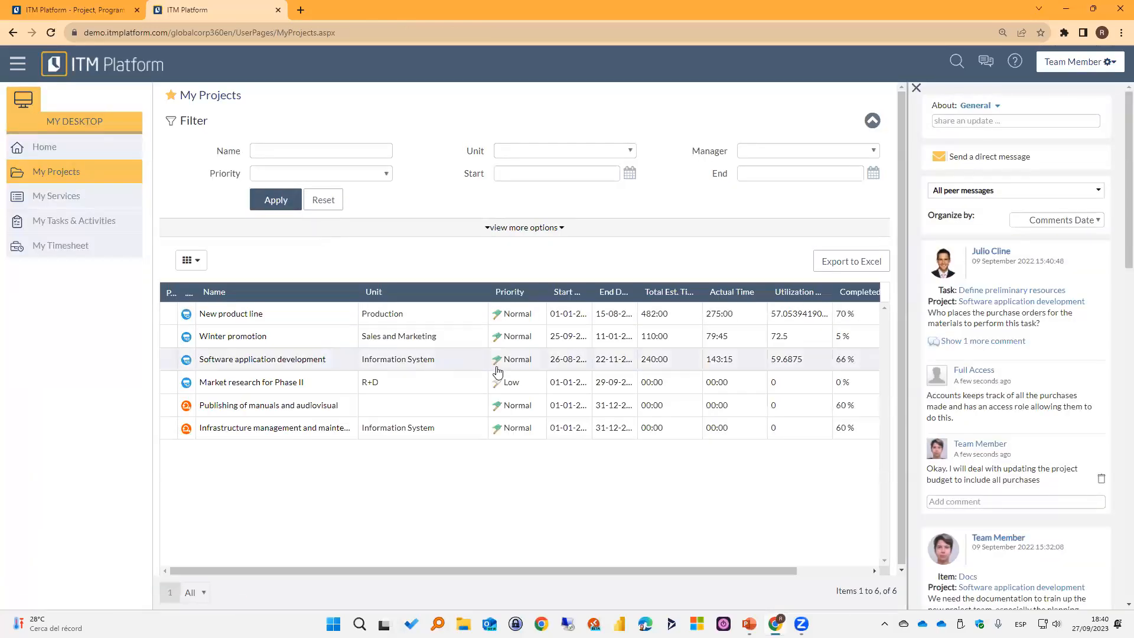
click(224, 337)
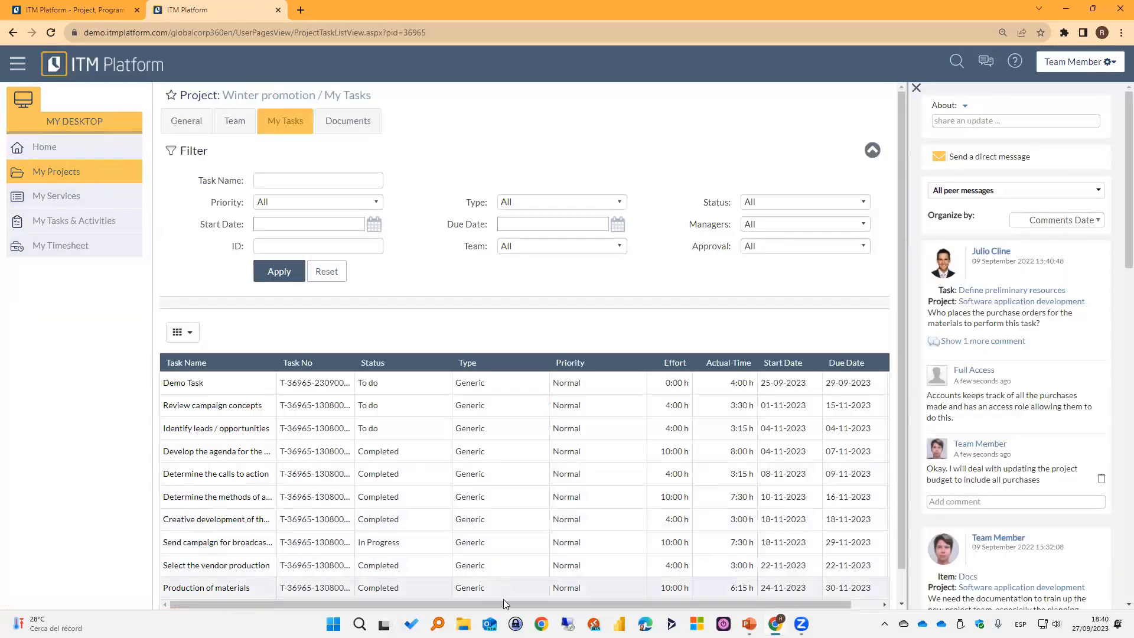
scroll(596, 486, down, 1)
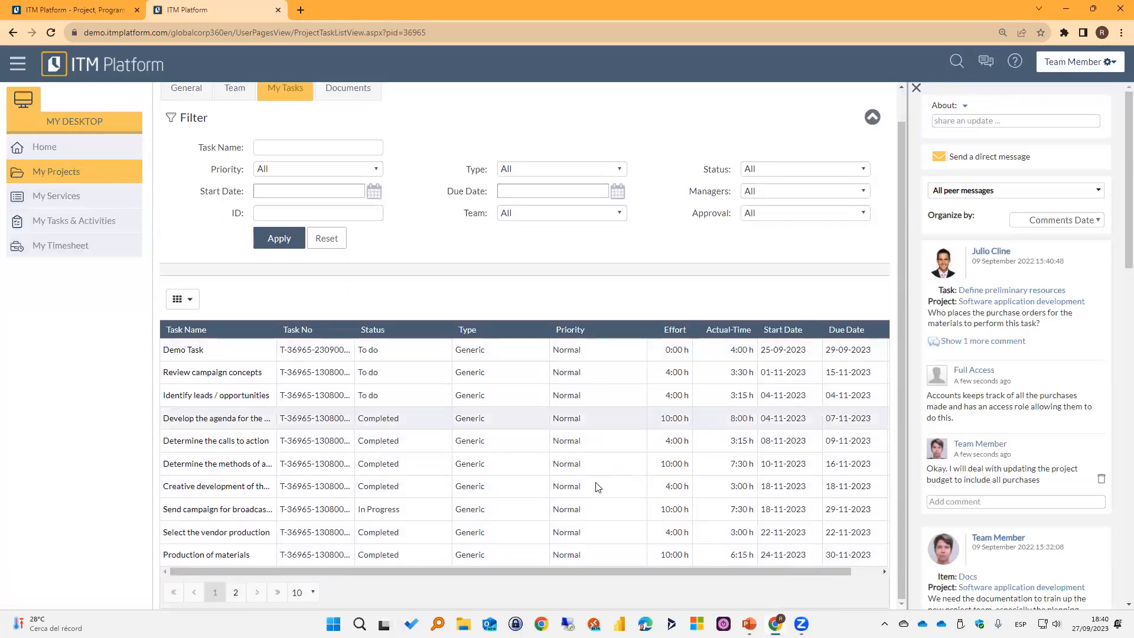
drag(479, 570, 228, 596)
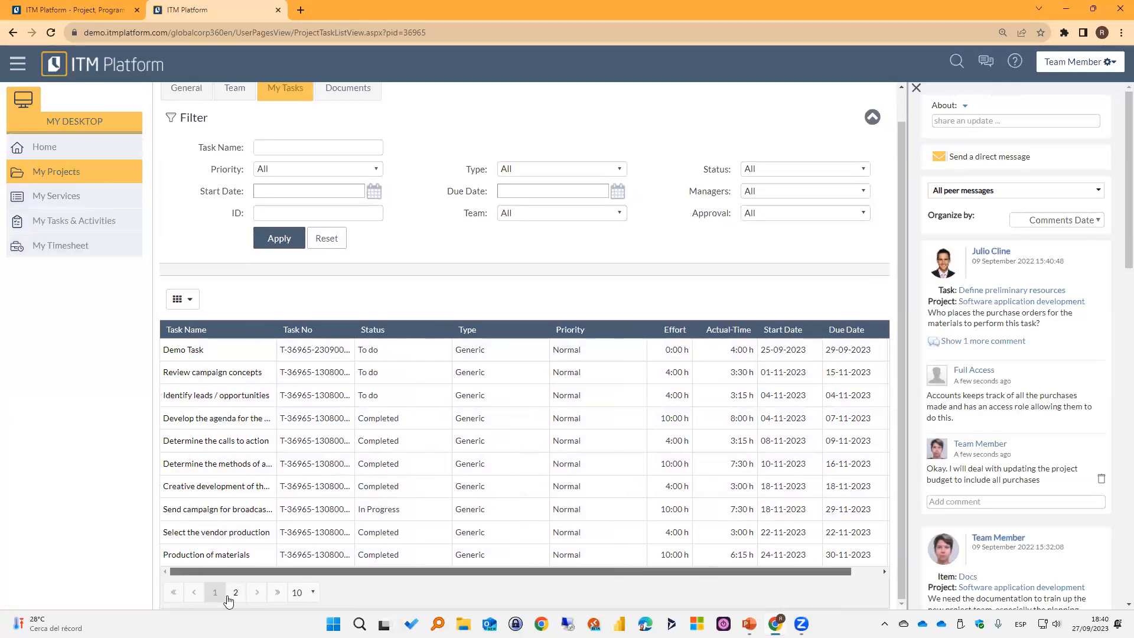
scroll(359, 435, up, 1)
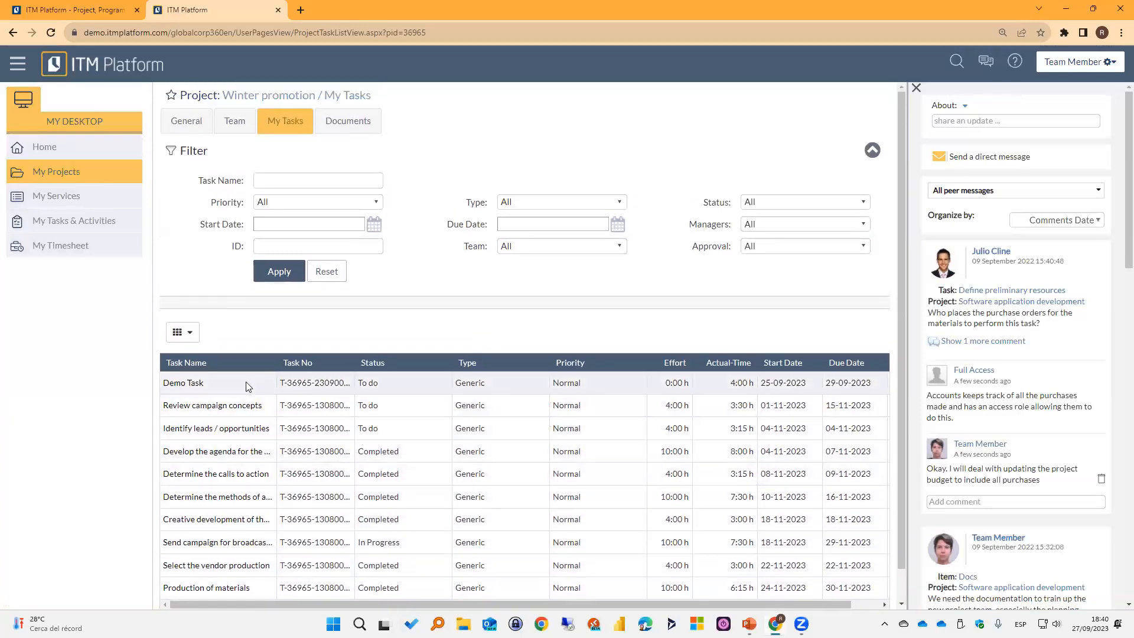
Add the % Completed column to the Winter promotion task list and bring it into view.
click(181, 332)
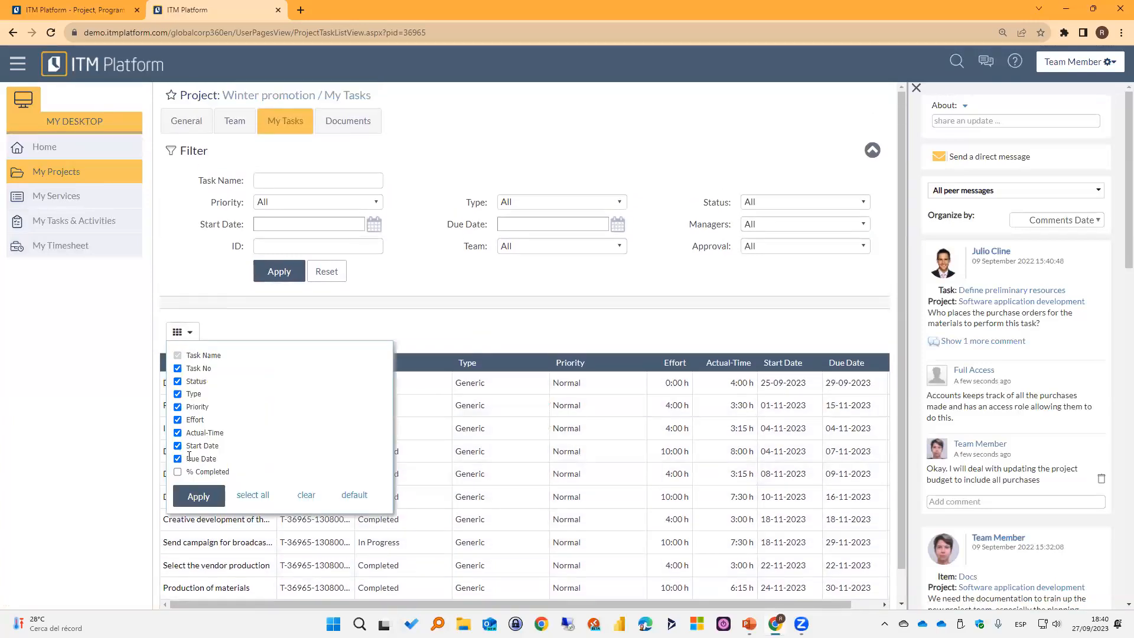
click(177, 472)
click(198, 496)
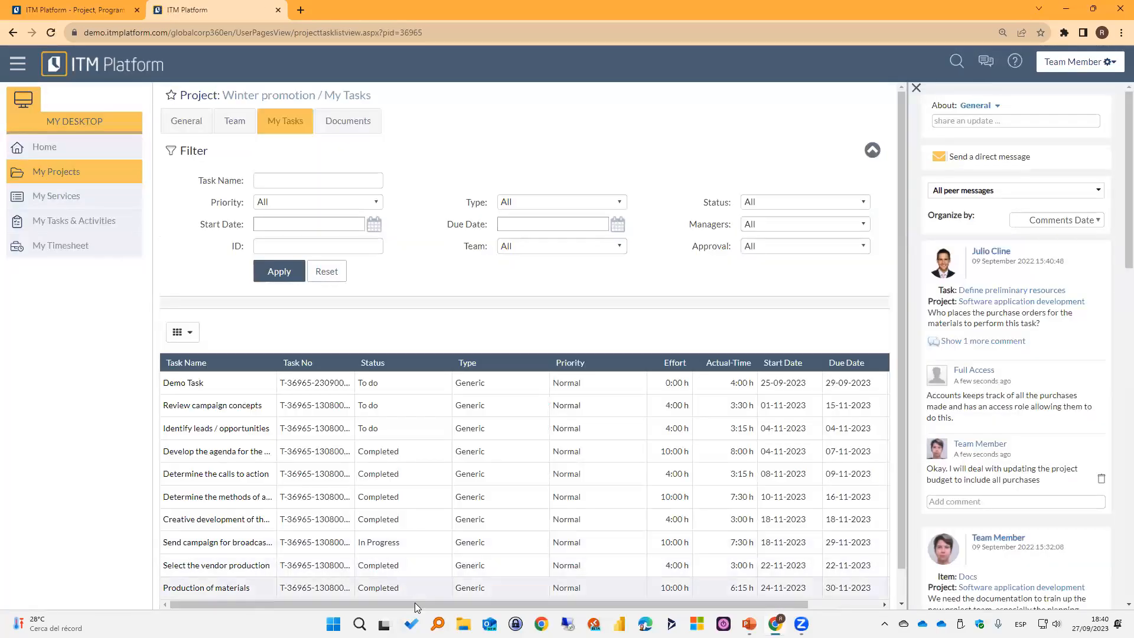
drag(415, 604, 489, 604)
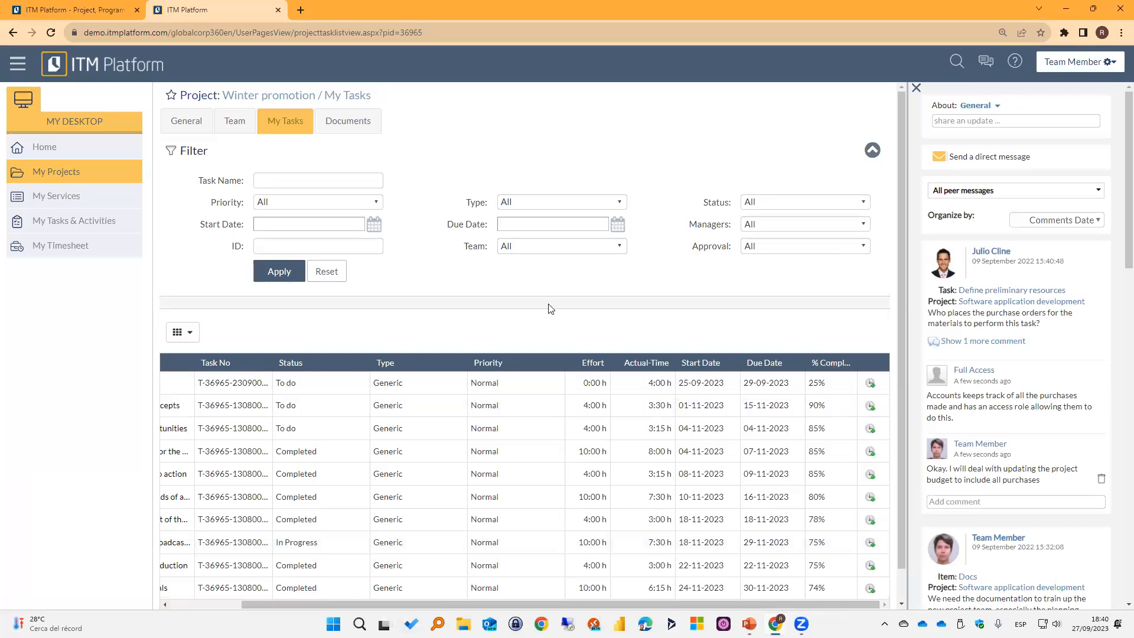
Start another progress report for Demo Task from the timesheet, with the assessment Good and the short description "Almost done".
click(74, 247)
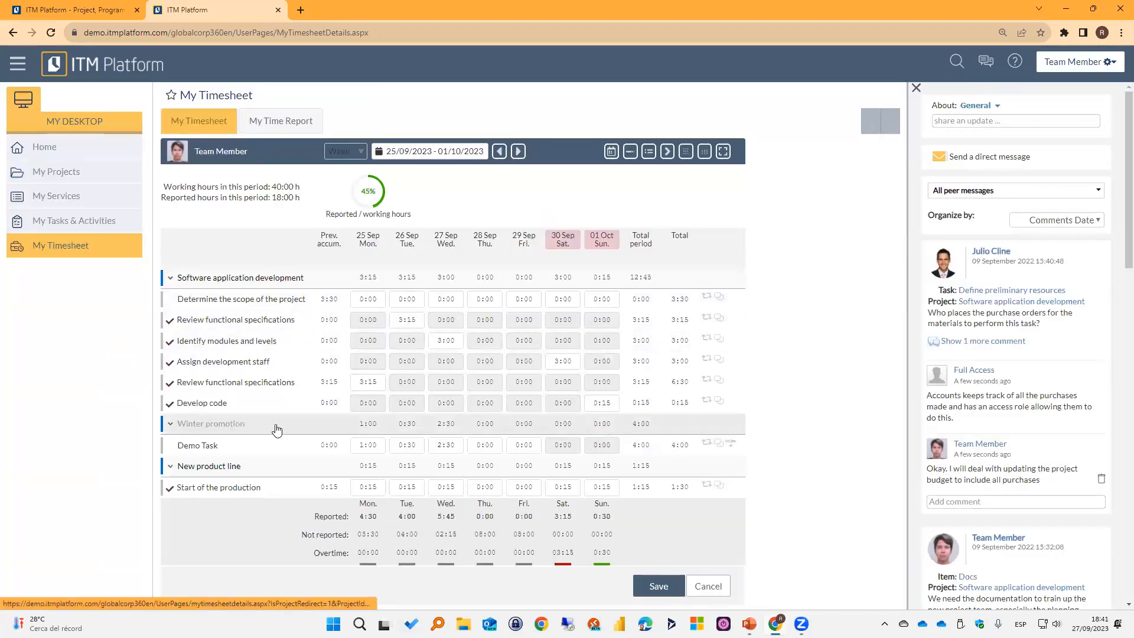
click(730, 444)
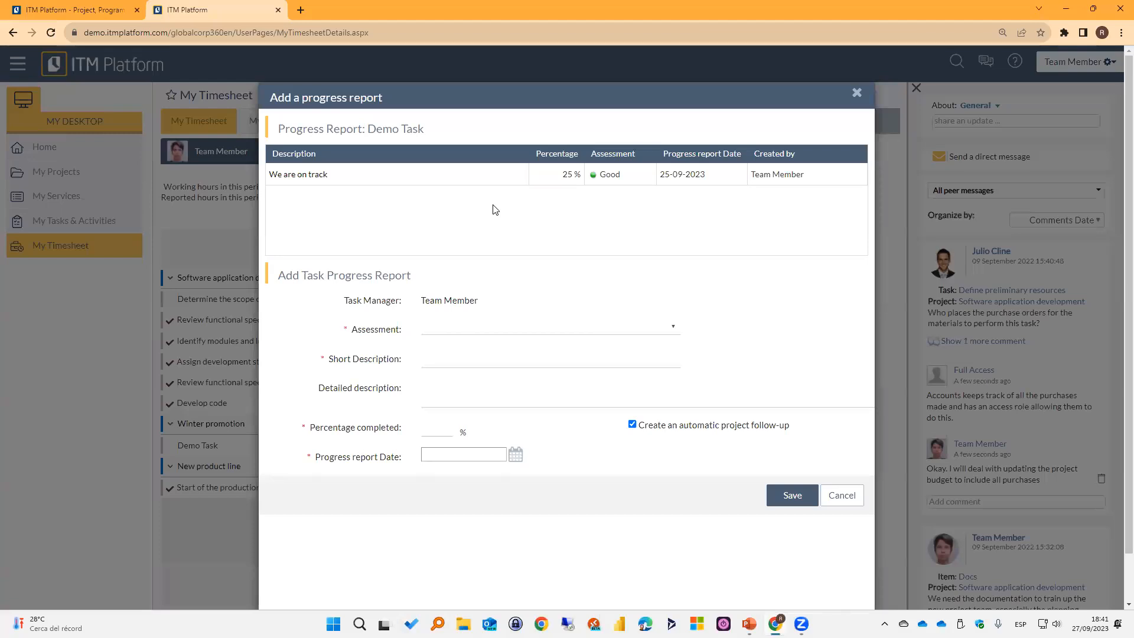
click(597, 327)
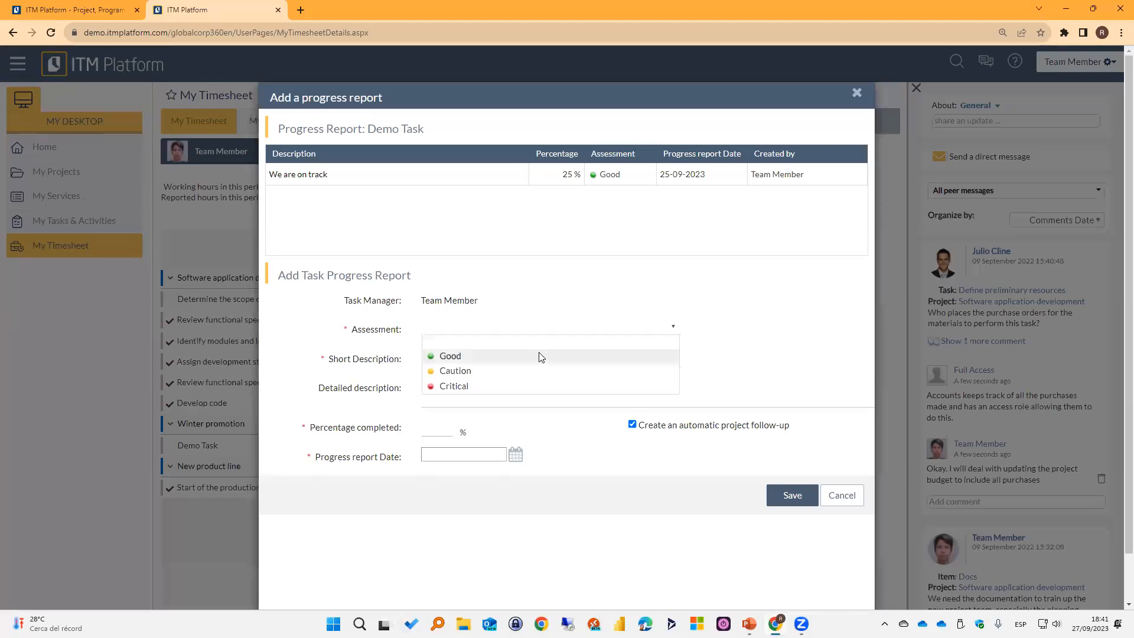
click(531, 357)
click(551, 355)
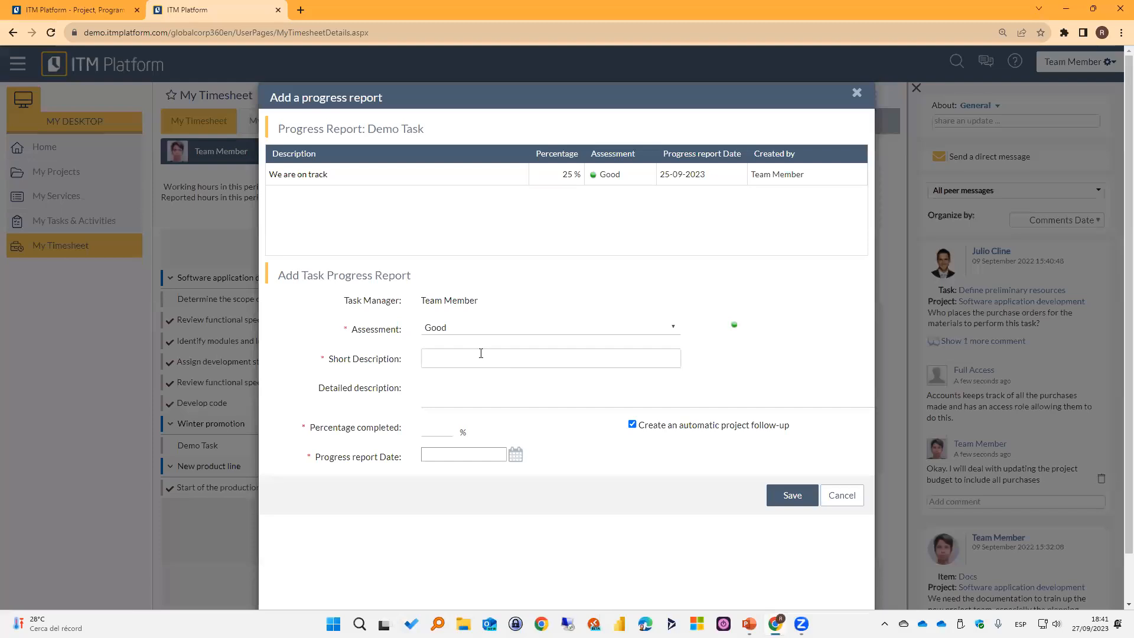
text(Amost)
key(BackSpace)
key(BackSpace)
key(BackSpace)
key(BackSpace)
key(BackSpace)
text(lmost done)
Set the report's percentage completed to 90 and enter the detailed description "We only need the approval.".
click(437, 428)
text(90)
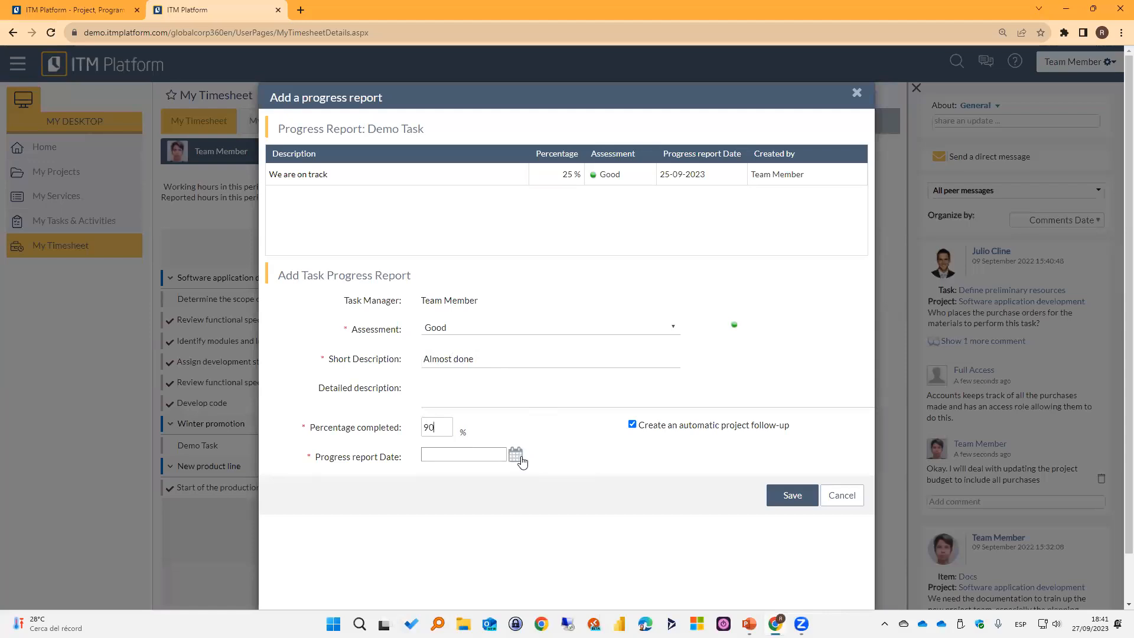
click(519, 400)
text(We only need the approval.)
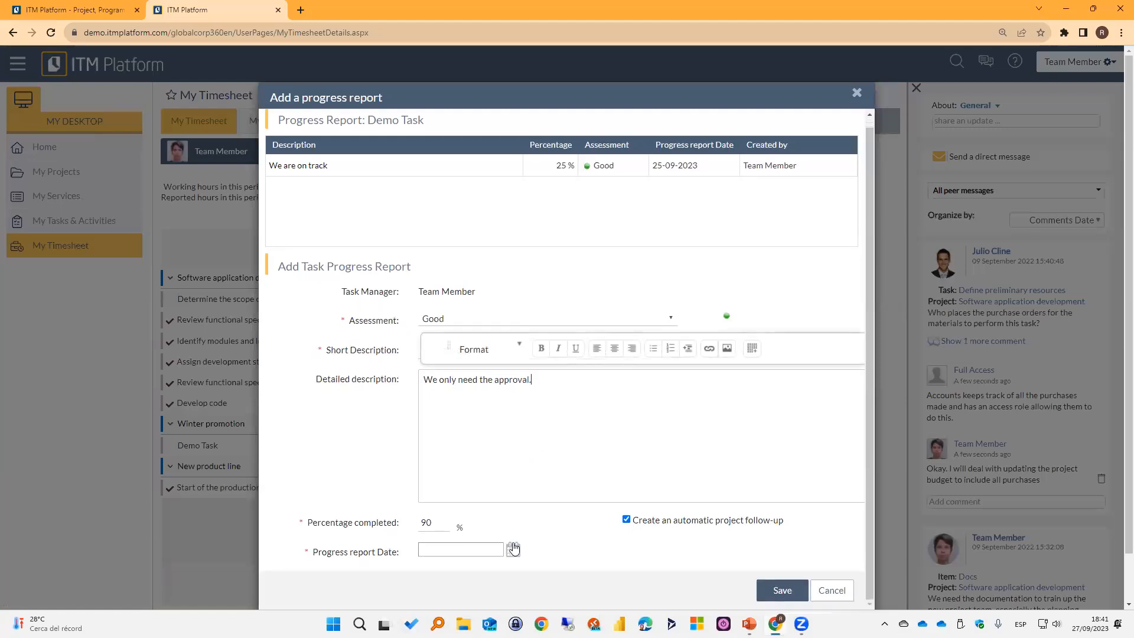
Set the progress report date to 27-09-2023 and save the report for Demo Task.
click(513, 557)
click(514, 454)
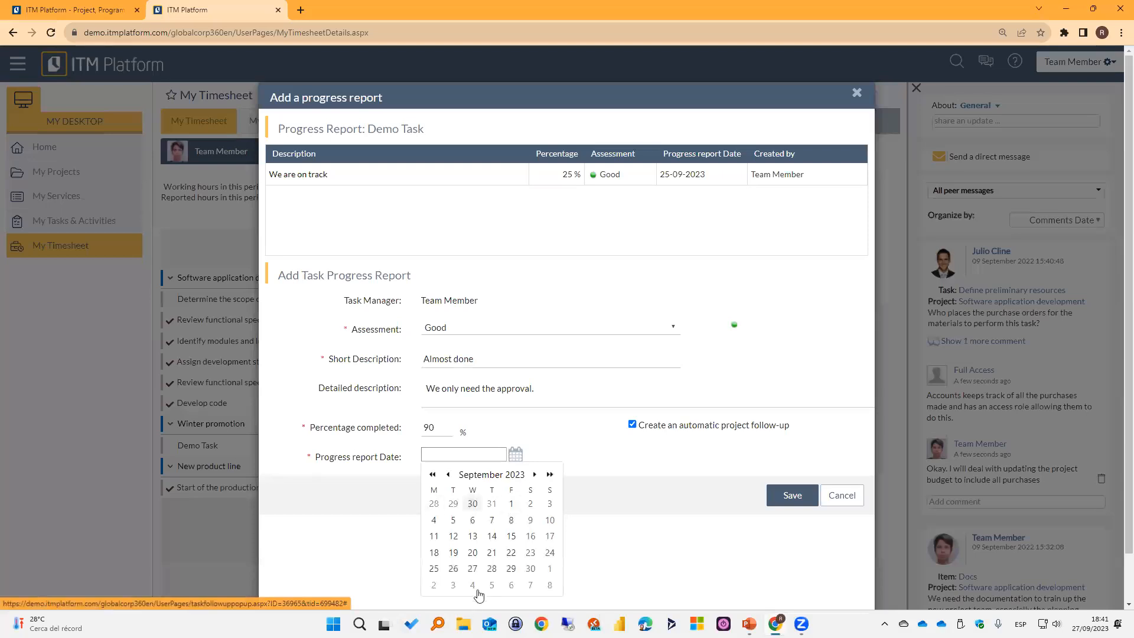
click(472, 569)
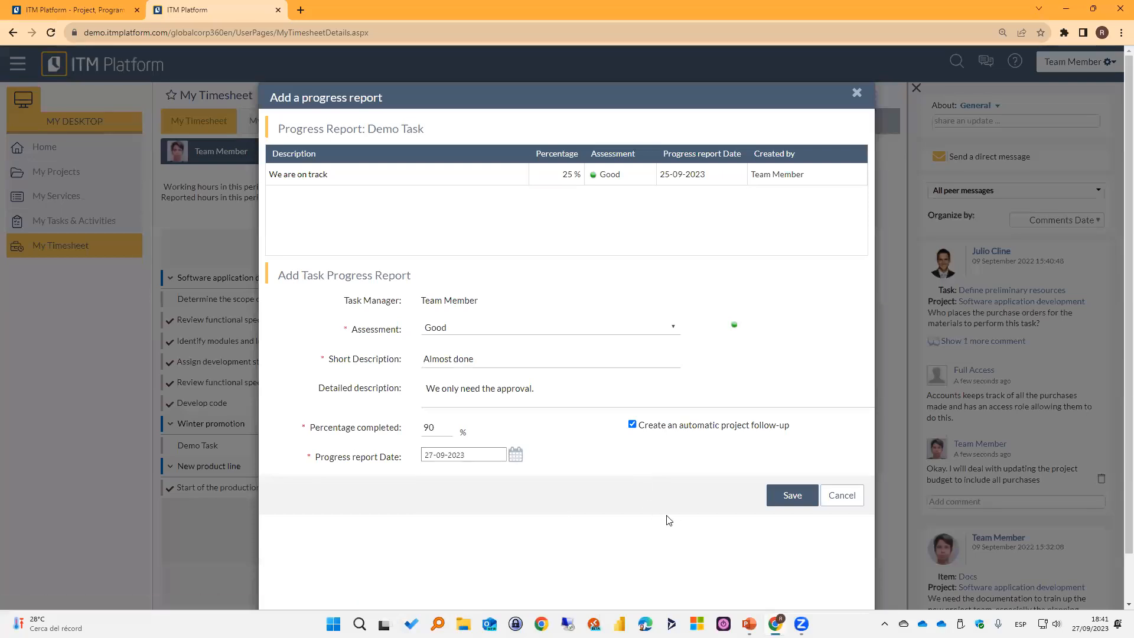
click(788, 499)
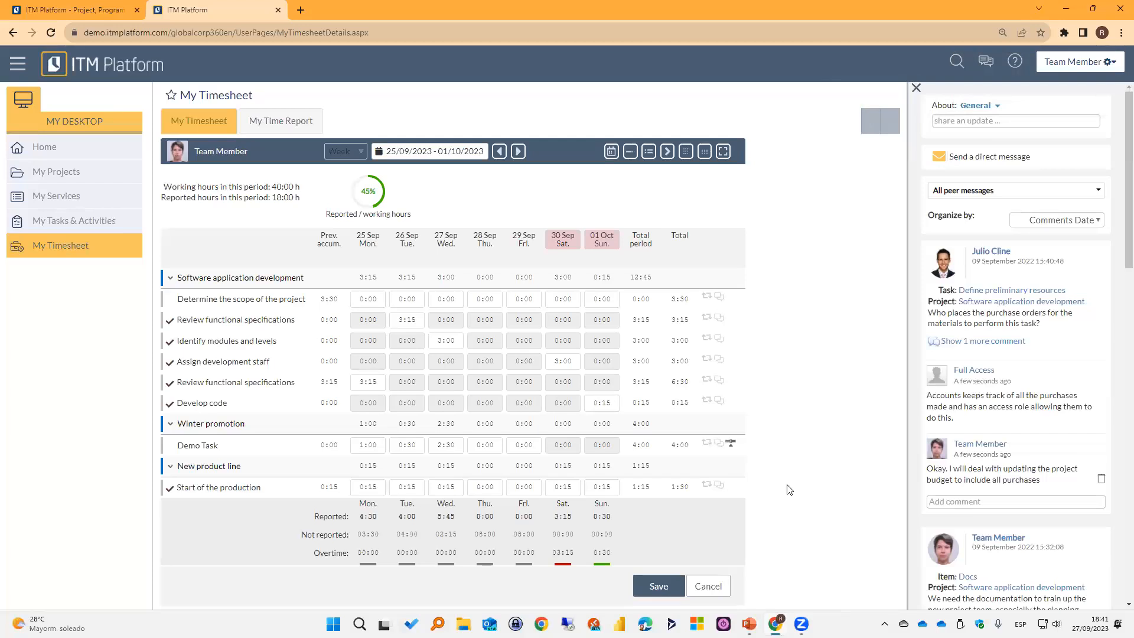
Open Demo Task from the Winter promotion project and review its list of progress reports.
click(90, 178)
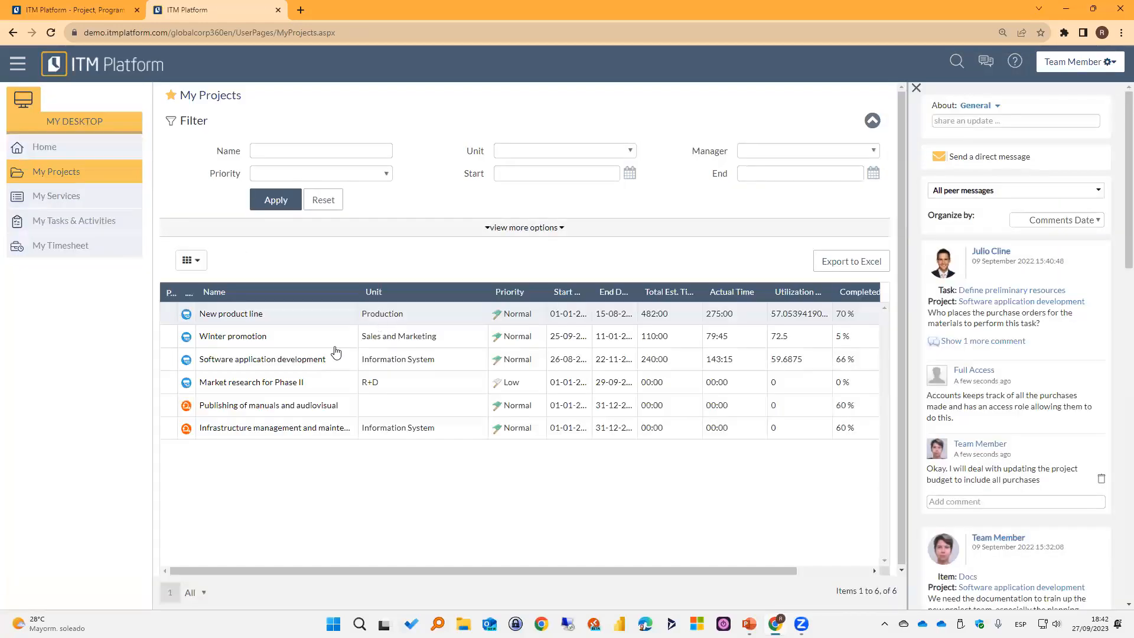
click(236, 336)
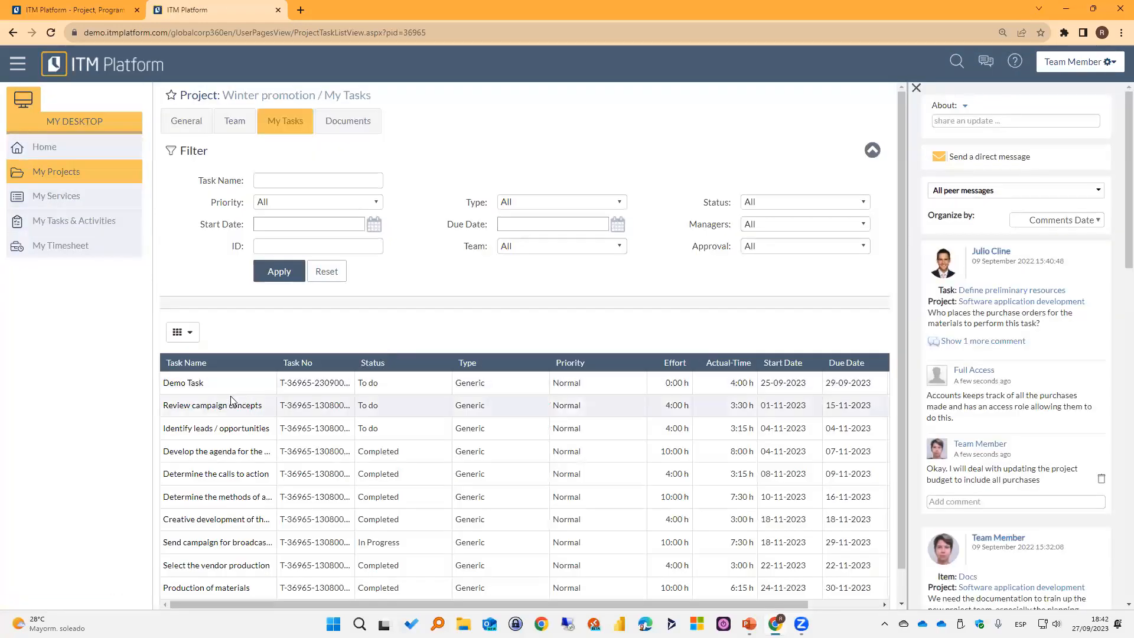
click(184, 384)
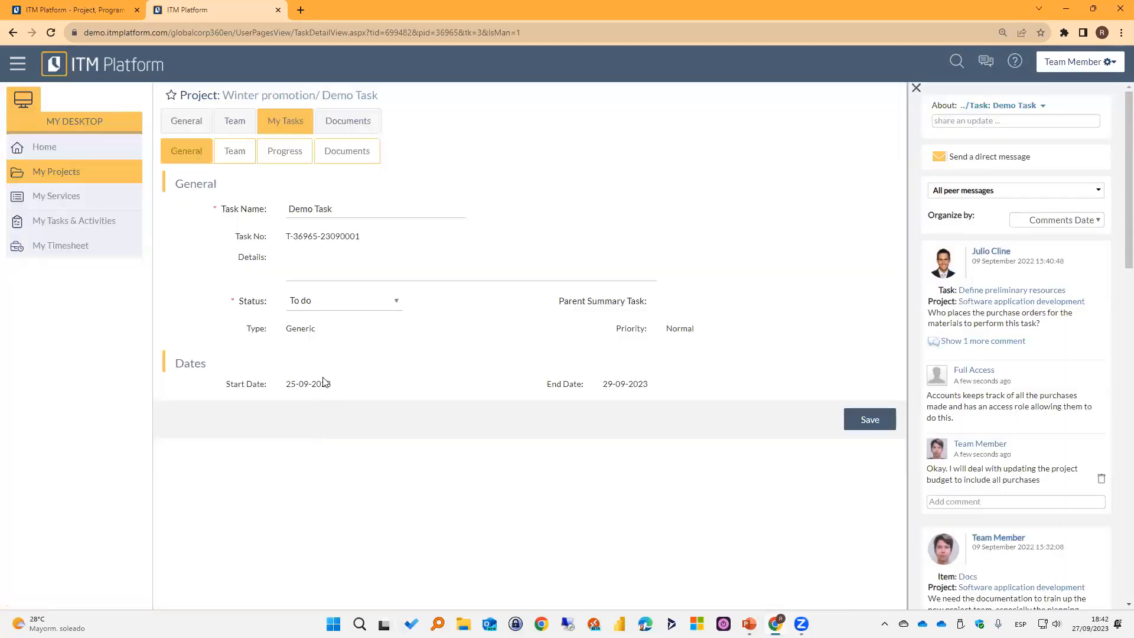
click(282, 153)
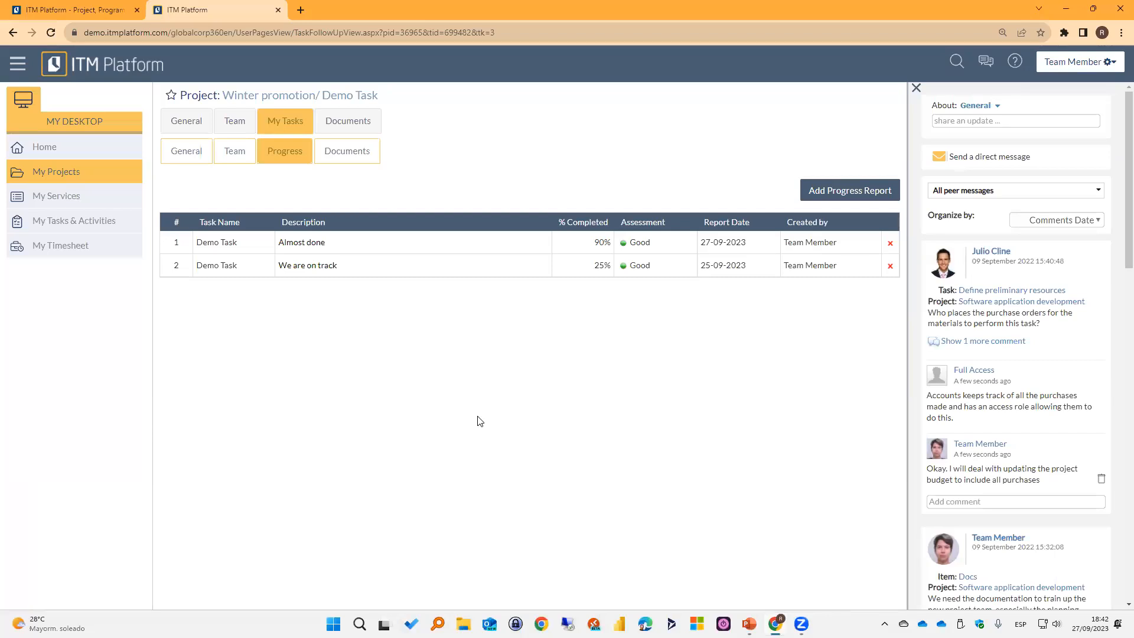
Return to the home page, open the user's own profile and review its communication settings alongside the message board.
click(47, 148)
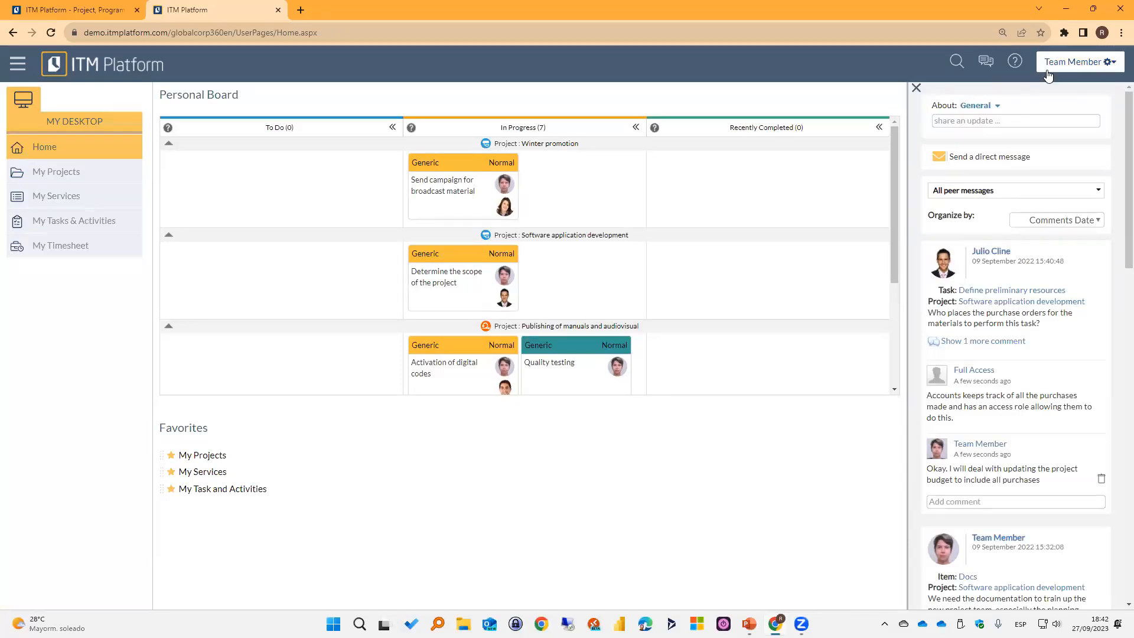
click(1095, 72)
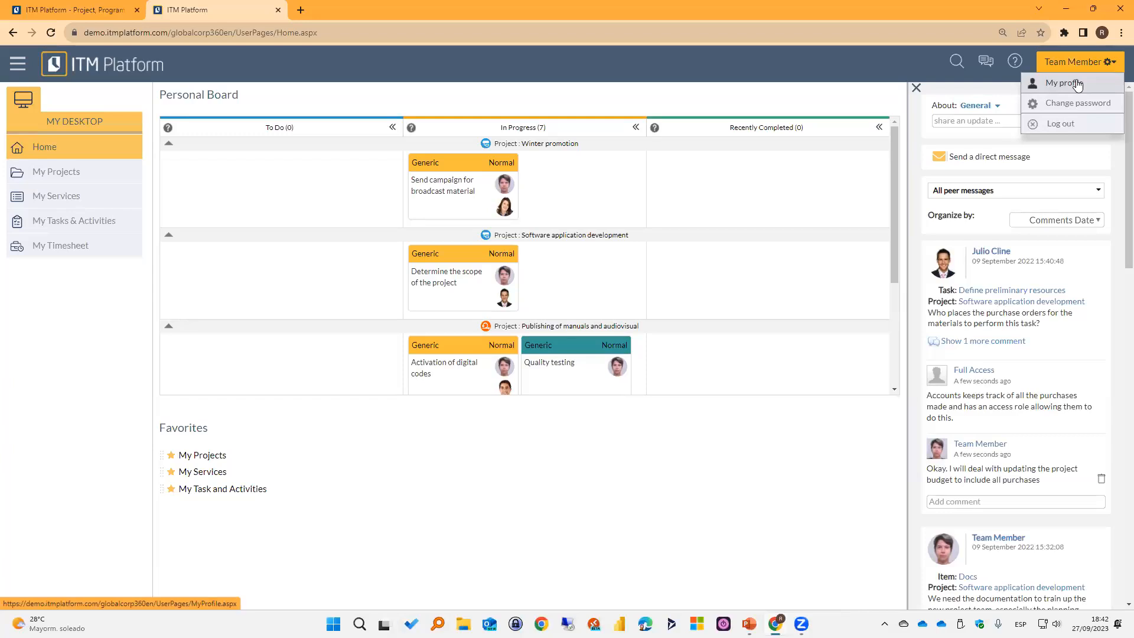
click(1075, 82)
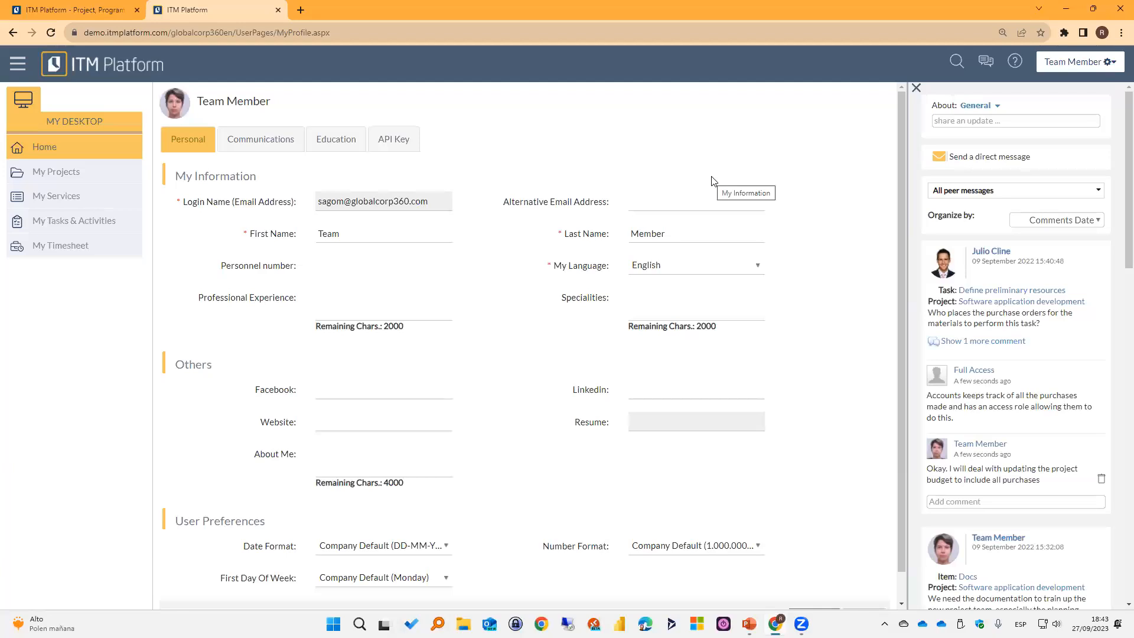
click(263, 146)
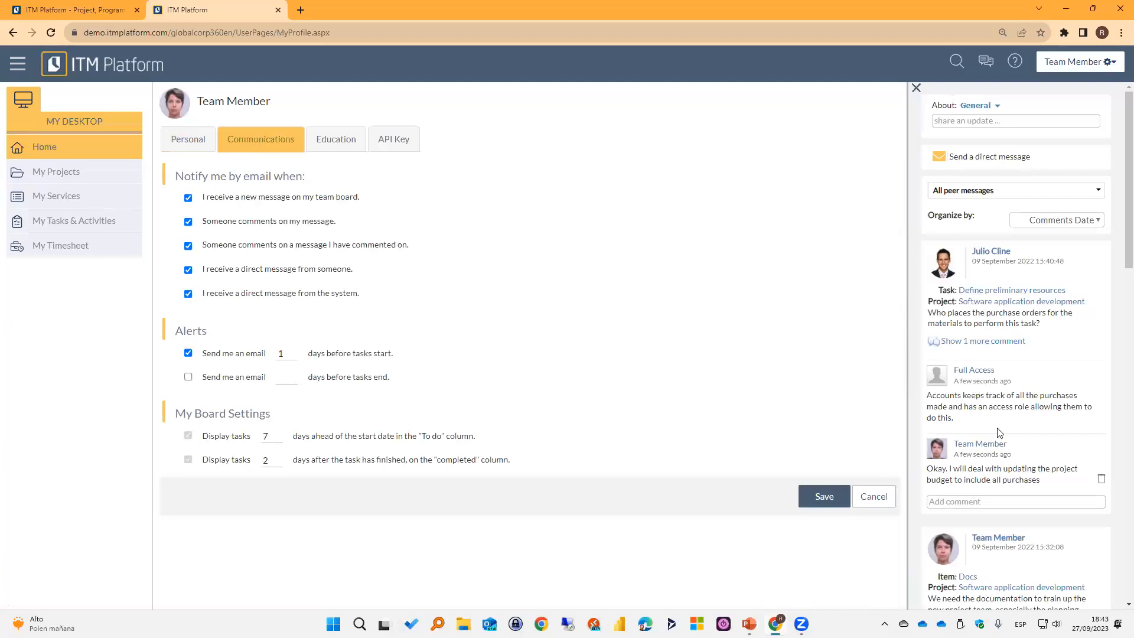
scroll(1004, 455, down, 4)
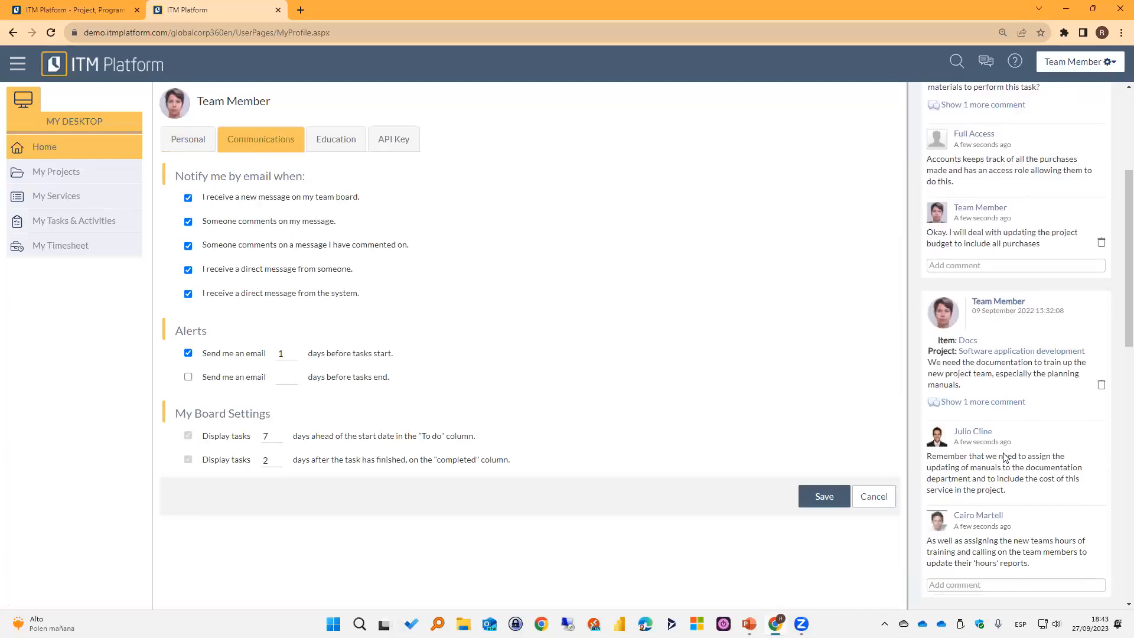
scroll(1023, 387, up, 4)
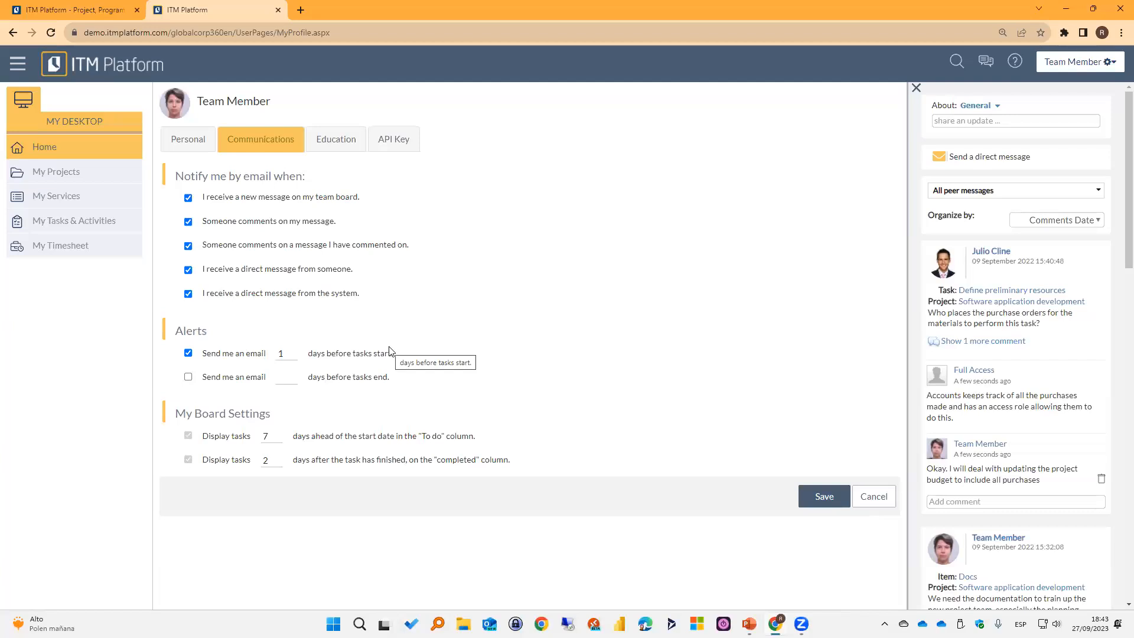
Try turning off the email alert before tasks start and enabling one 2 days before tasks end.
click(188, 377)
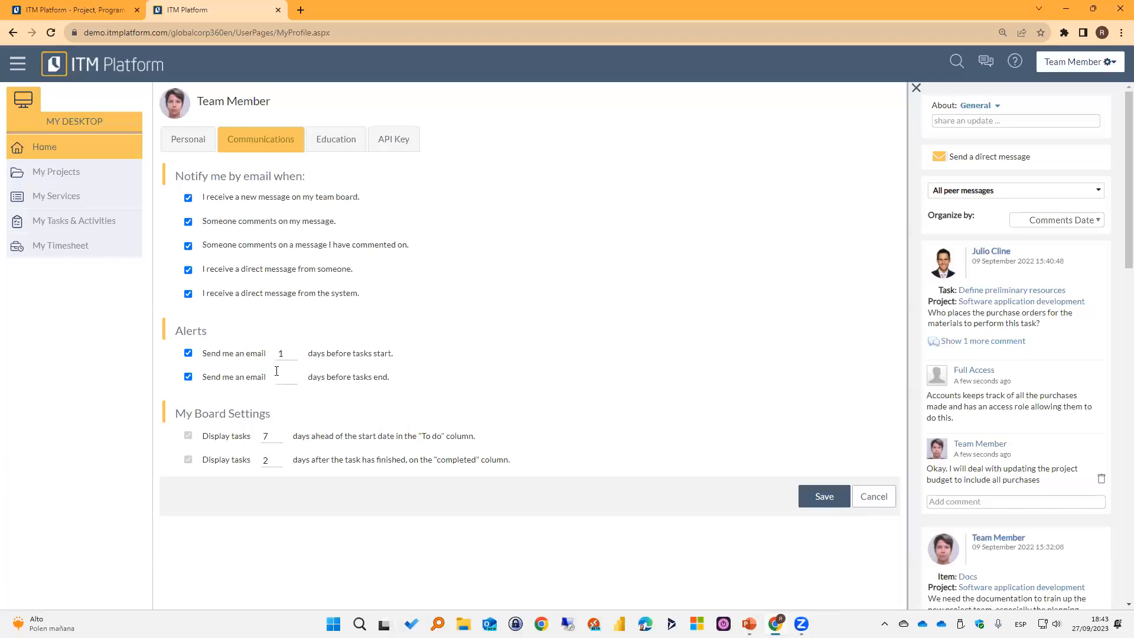
click(188, 353)
click(286, 378)
text(2)
Look over the task display periods in My Board Settings and go back to the personal board, discarding the unsaved profile changes.
drag(306, 440, 394, 440)
click(412, 438)
drag(408, 434, 443, 437)
click(464, 446)
click(266, 437)
click(75, 147)
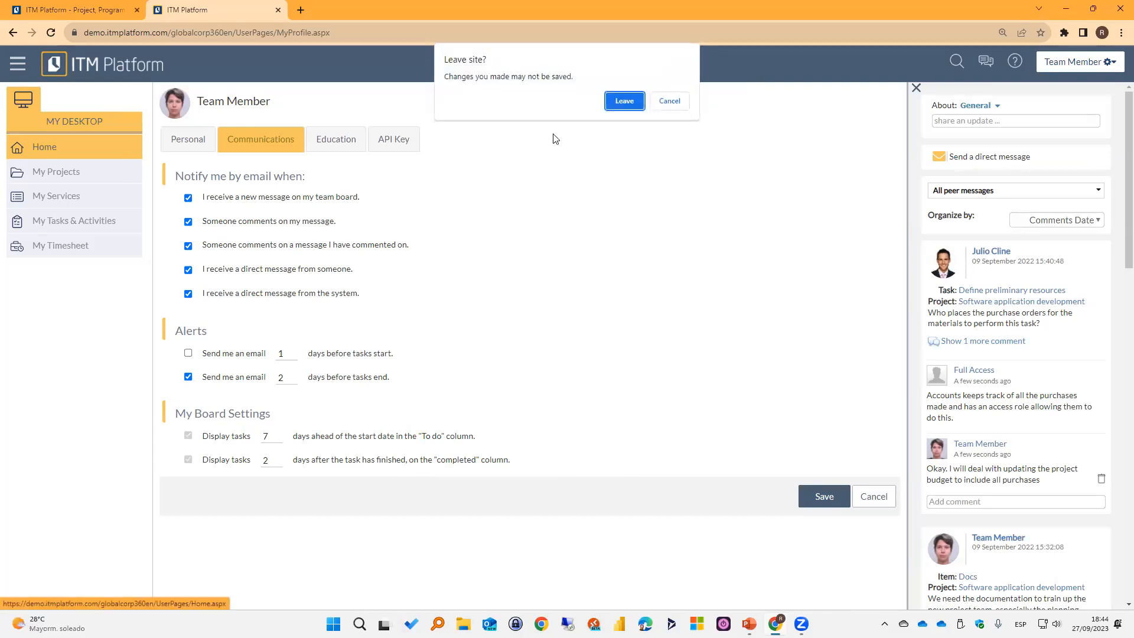
click(623, 102)
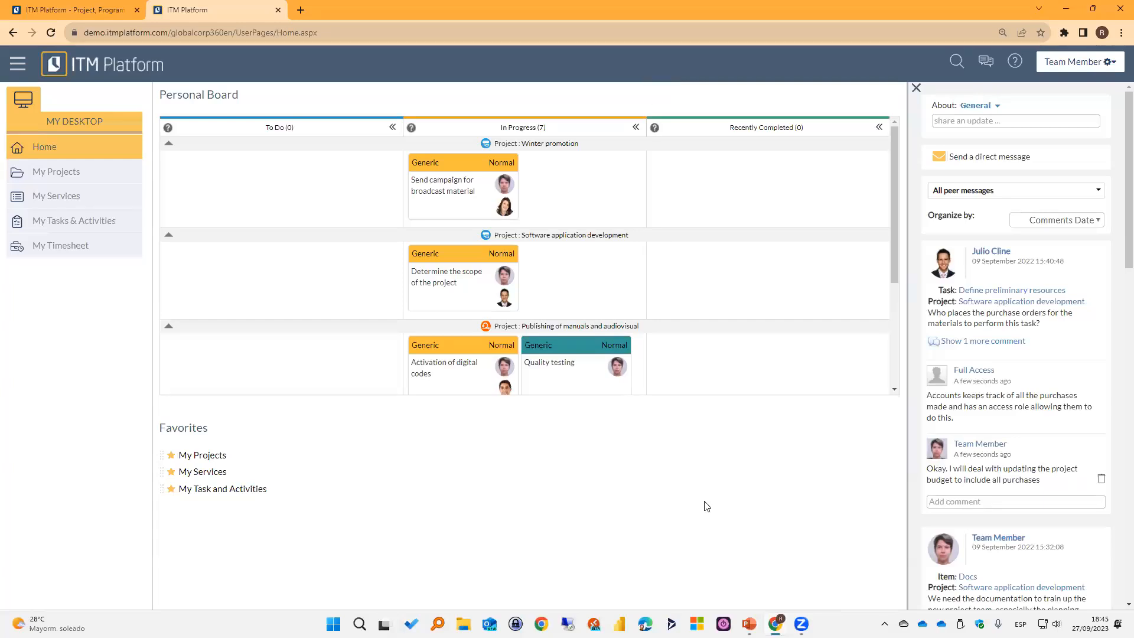
Switch to the running PowerPoint slide show and advance to the Capterra review slide.
mouse_move(752, 622)
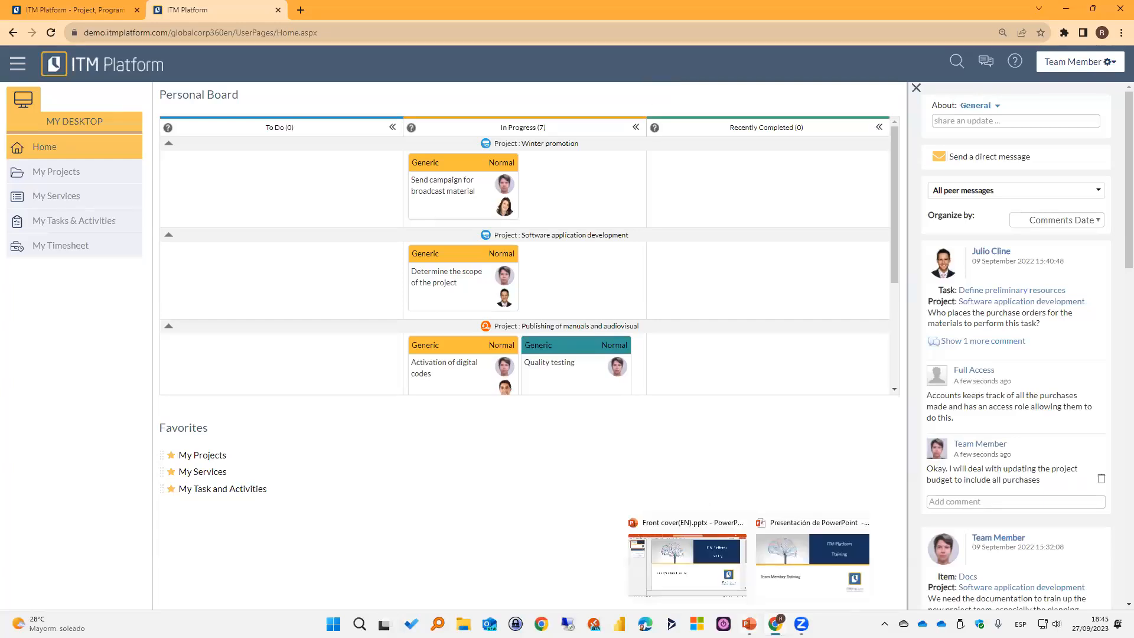
click(782, 561)
key(Right)
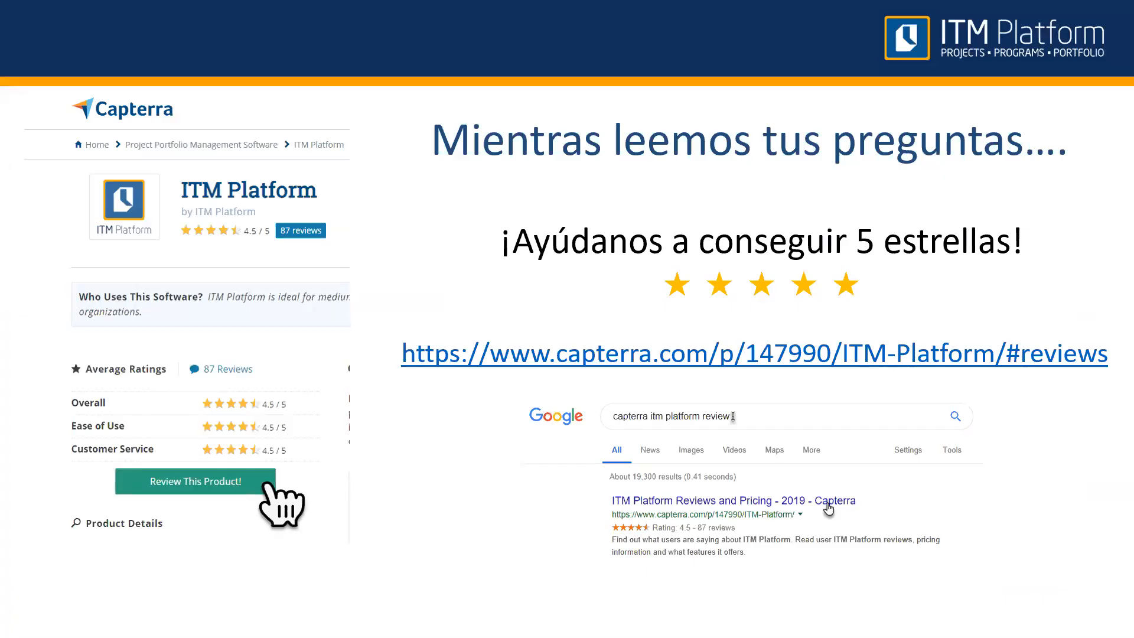